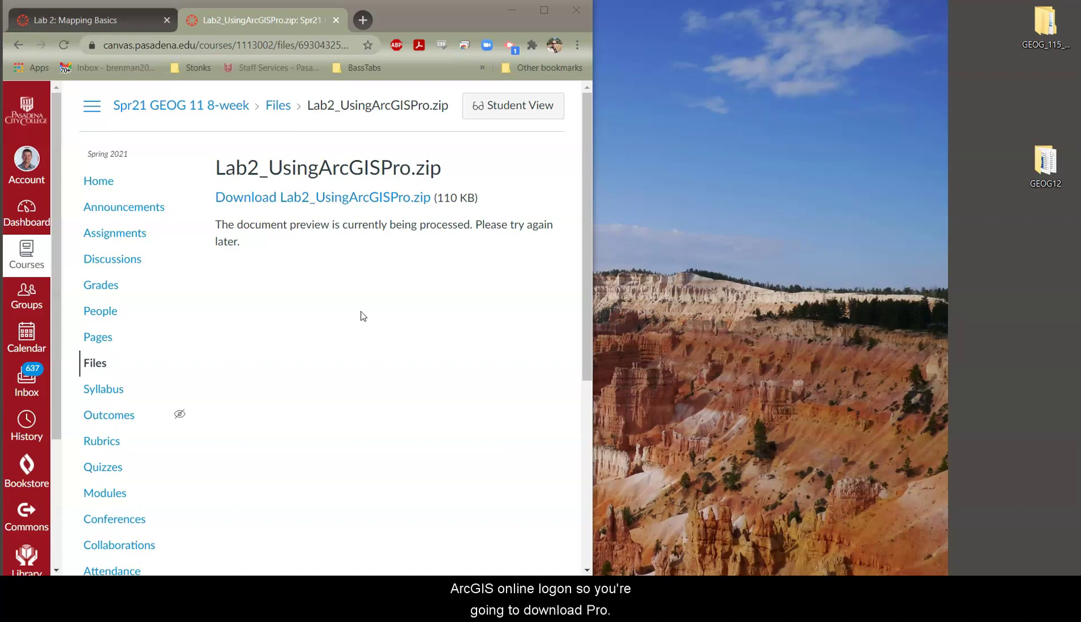
# - Download the 110 KB Lab2_UsingArcGISPro.zip lab file from the Canvas course Files page
pyautogui.click(380, 345)
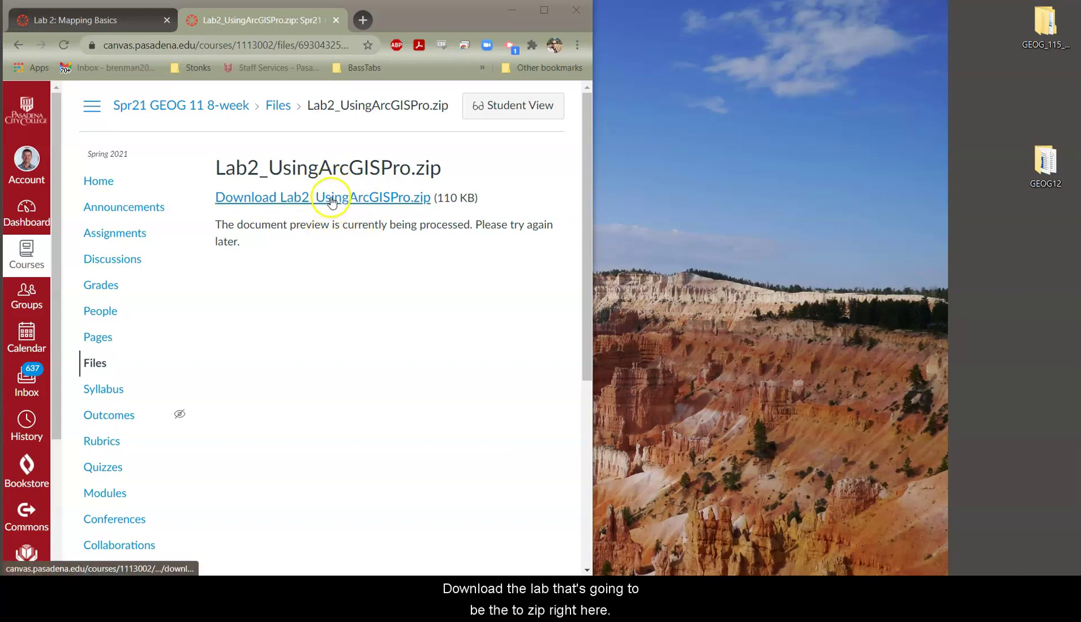
pyautogui.click(332, 201)
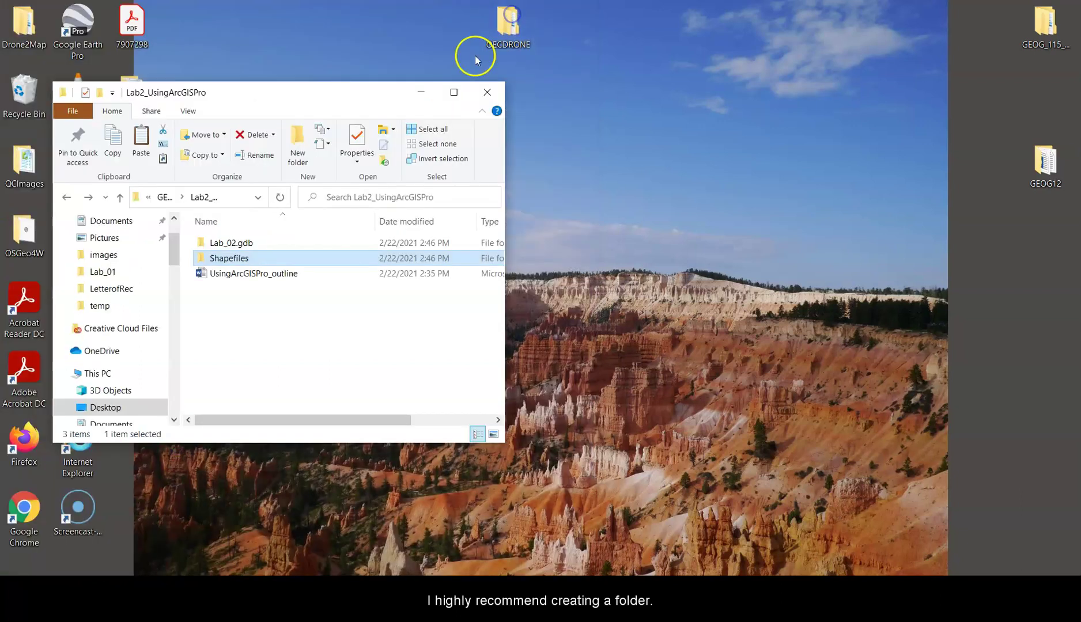
# - Move the Lab2_UsingArcGISPro folder window right, enlarge it, and dismiss a desktop context menu
pyautogui.moveTo(354, 96); pyautogui.dragTo(521, 95)
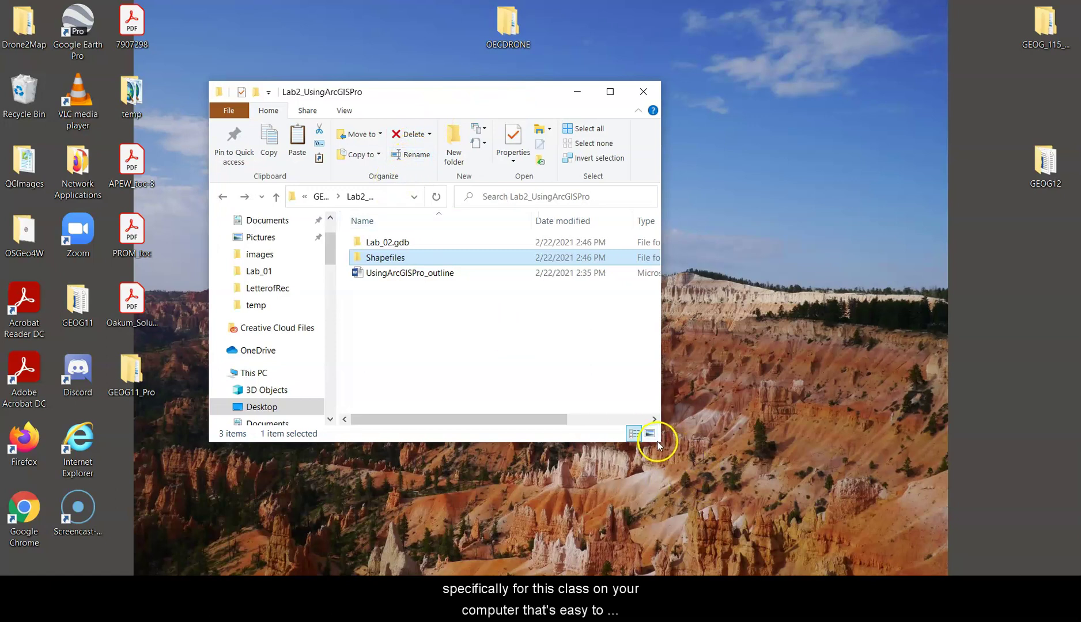
pyautogui.moveTo(660, 442); pyautogui.dragTo(1004, 486)
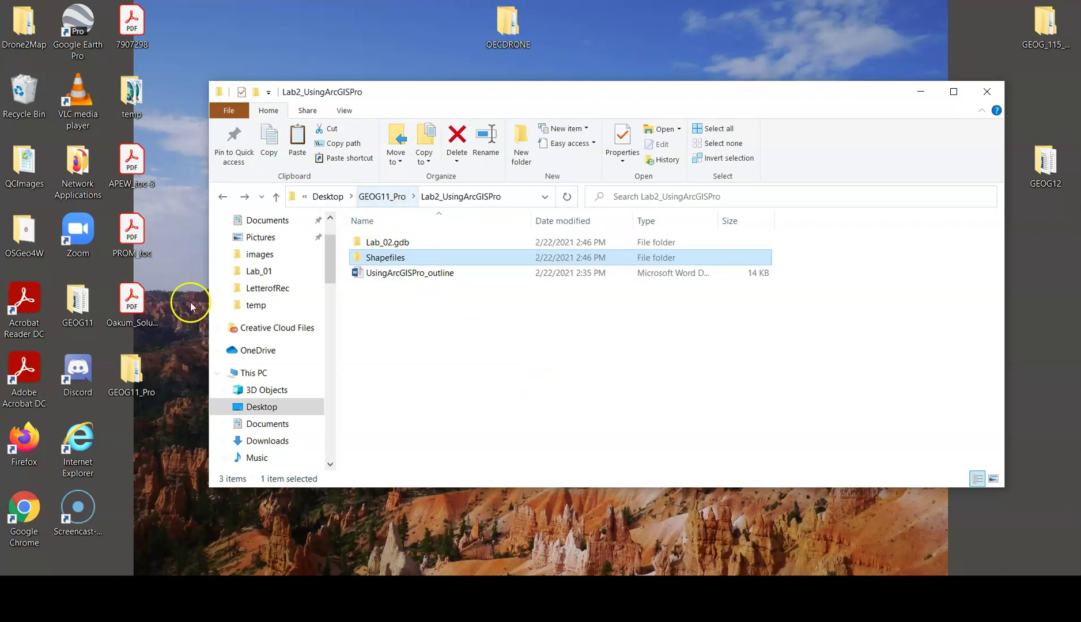
pyautogui.rightClick(184, 331)
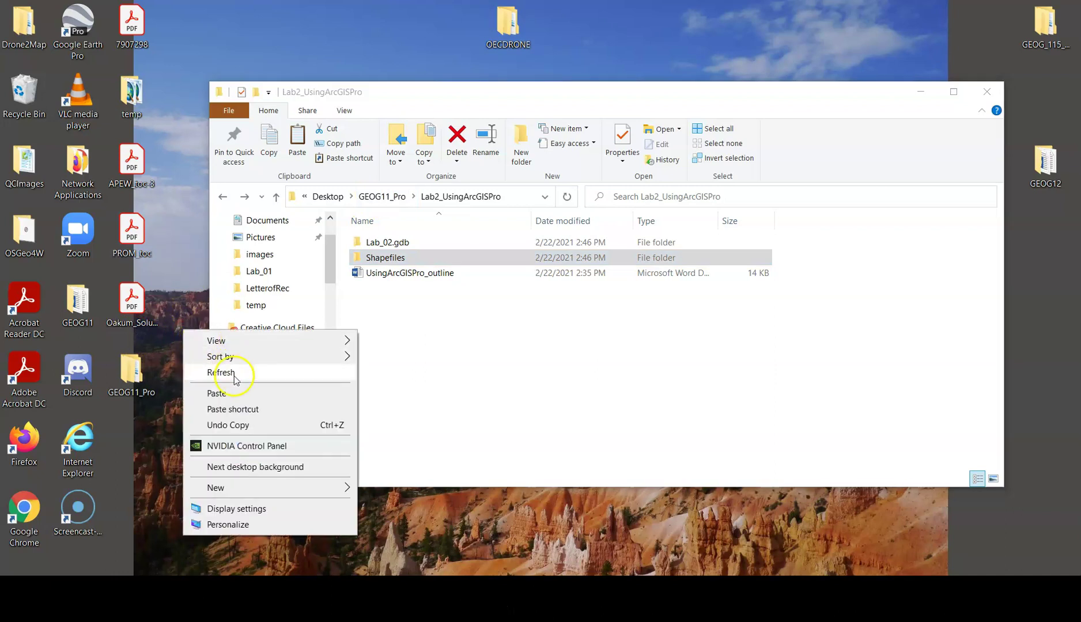
pyautogui.moveTo(265, 487)
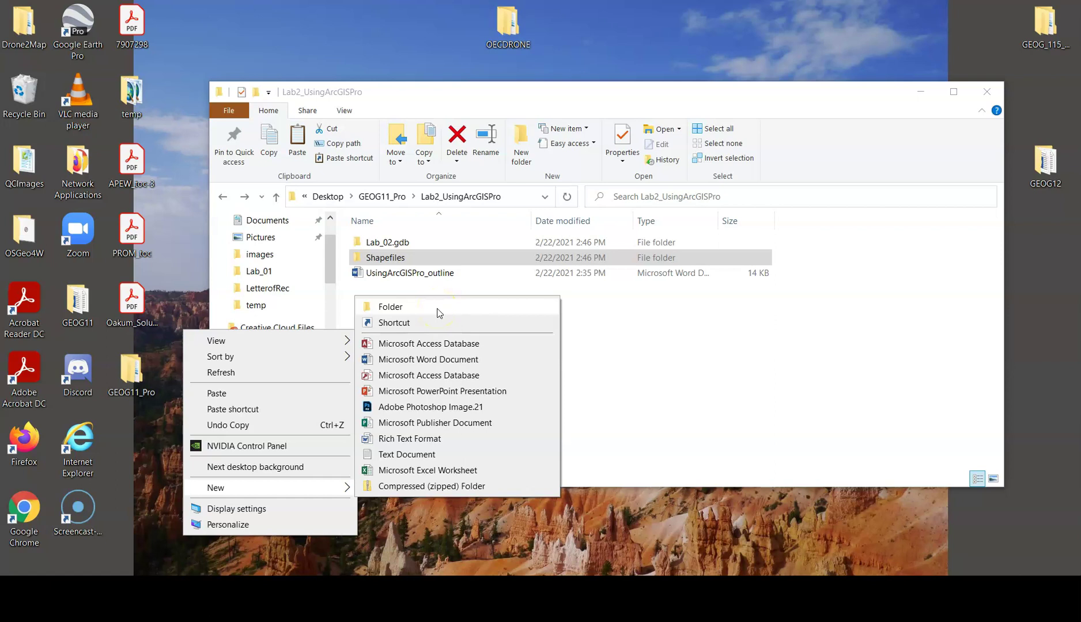
pyautogui.click(413, 292)
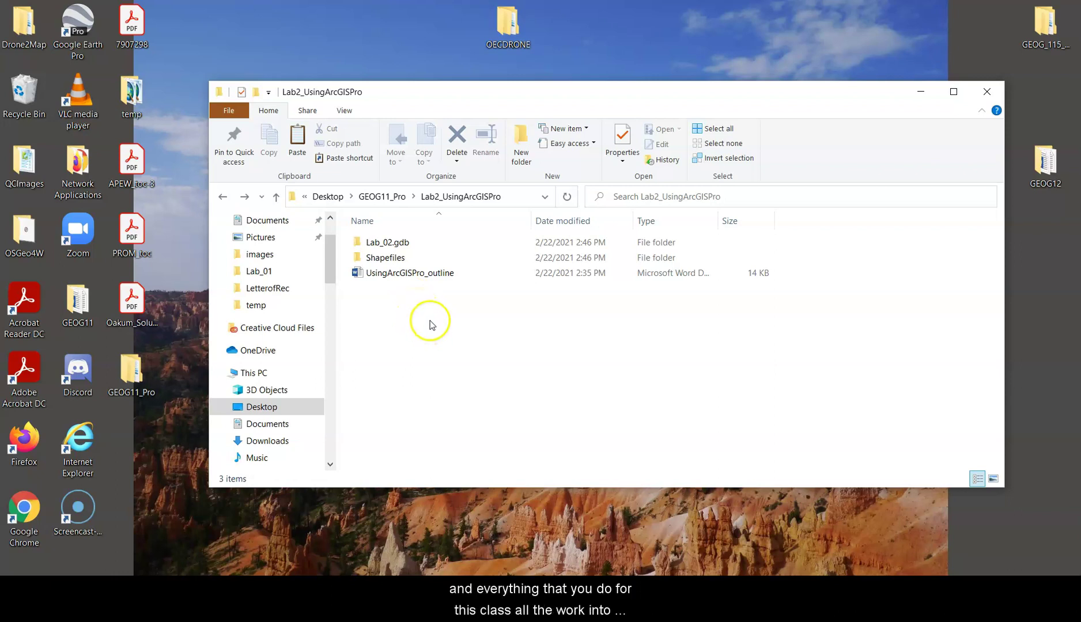
# - Open UsingArcGISPro_outline in Word and size its window into a narrow strip beside the lab folder
pyautogui.click(417, 275)
pyautogui.doubleClick(417, 276)
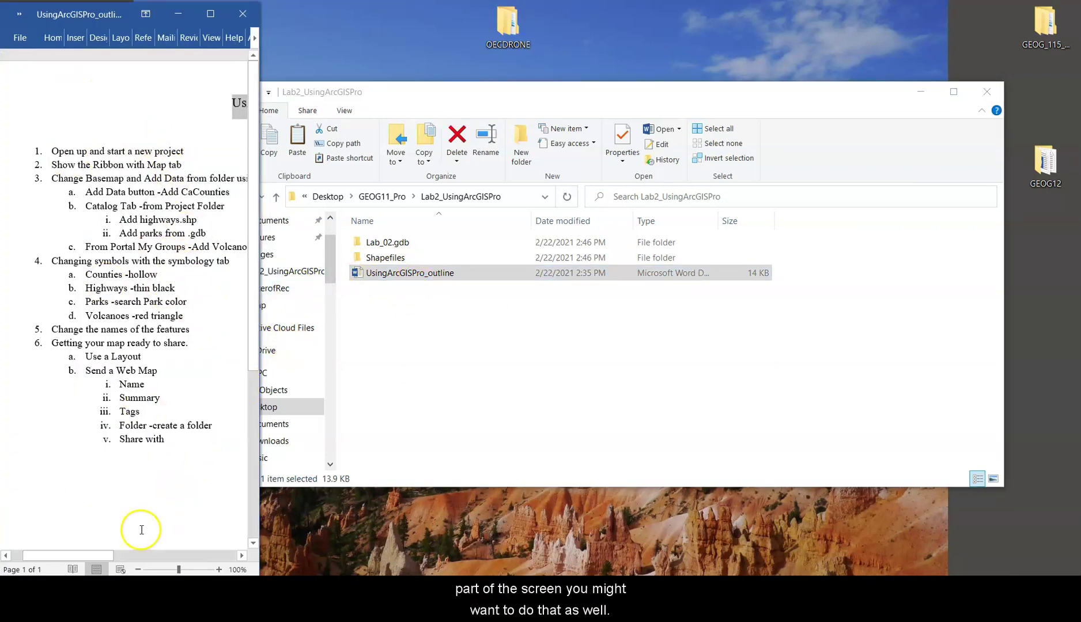
pyautogui.moveTo(104, 557); pyautogui.dragTo(112, 557)
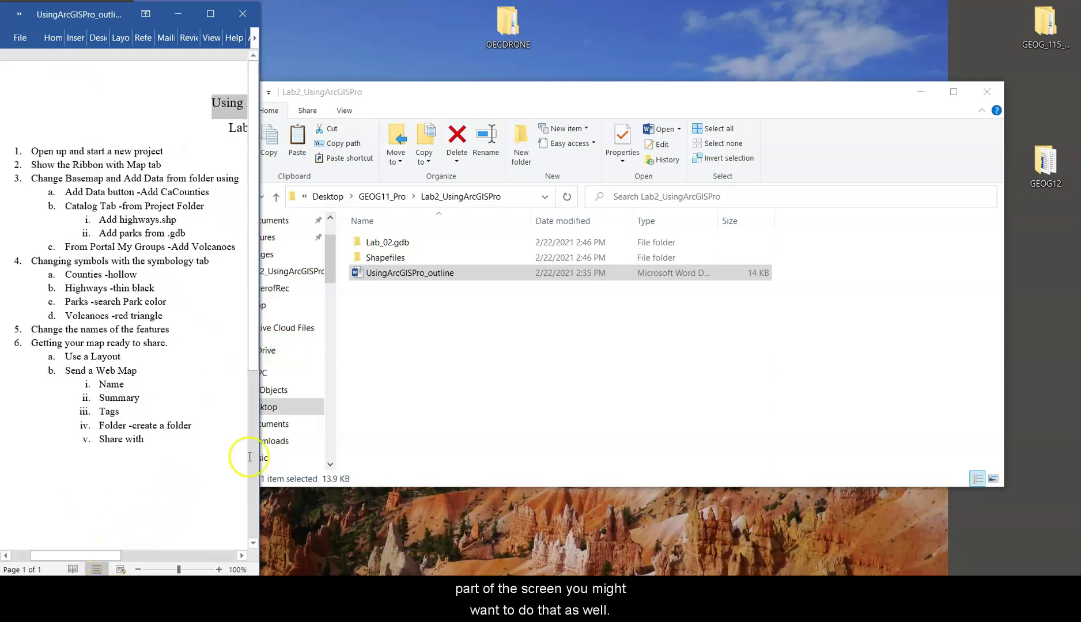
pyautogui.moveTo(260, 441); pyautogui.dragTo(283, 383)
pyautogui.click(393, 331)
pyautogui.moveTo(65, 556); pyautogui.dragTo(77, 555)
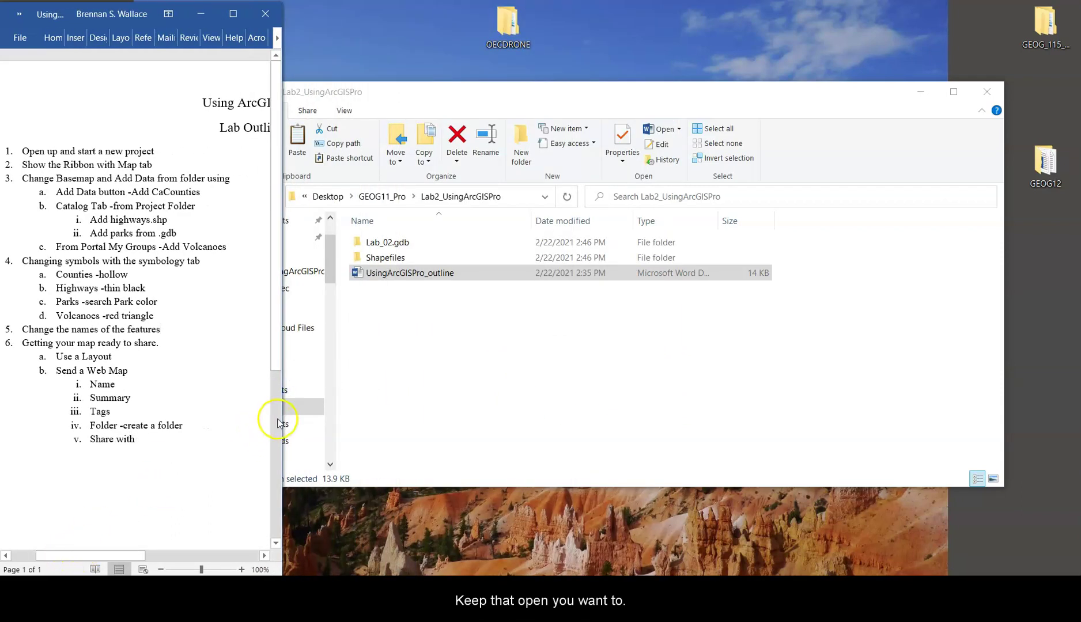
pyautogui.moveTo(281, 422)
pyautogui.mouseDown()
pyautogui.moveTo(260, 419)
pyautogui.moveTo(275, 417)
pyautogui.mouseUp()
pyautogui.click(534, 376)
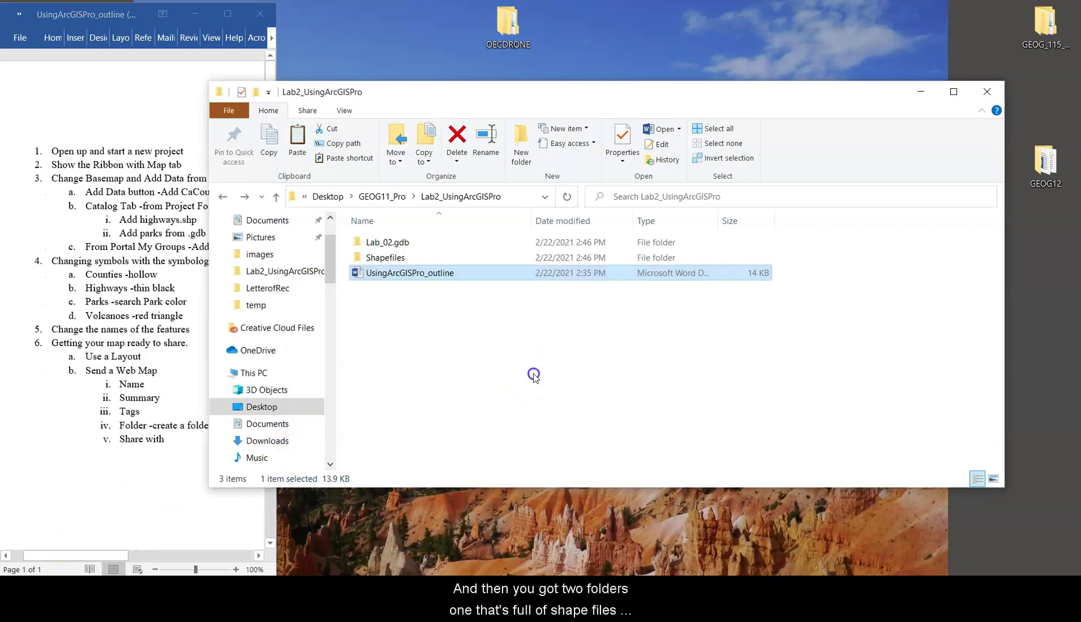
pyautogui.click(424, 256)
pyautogui.doubleClick(423, 257)
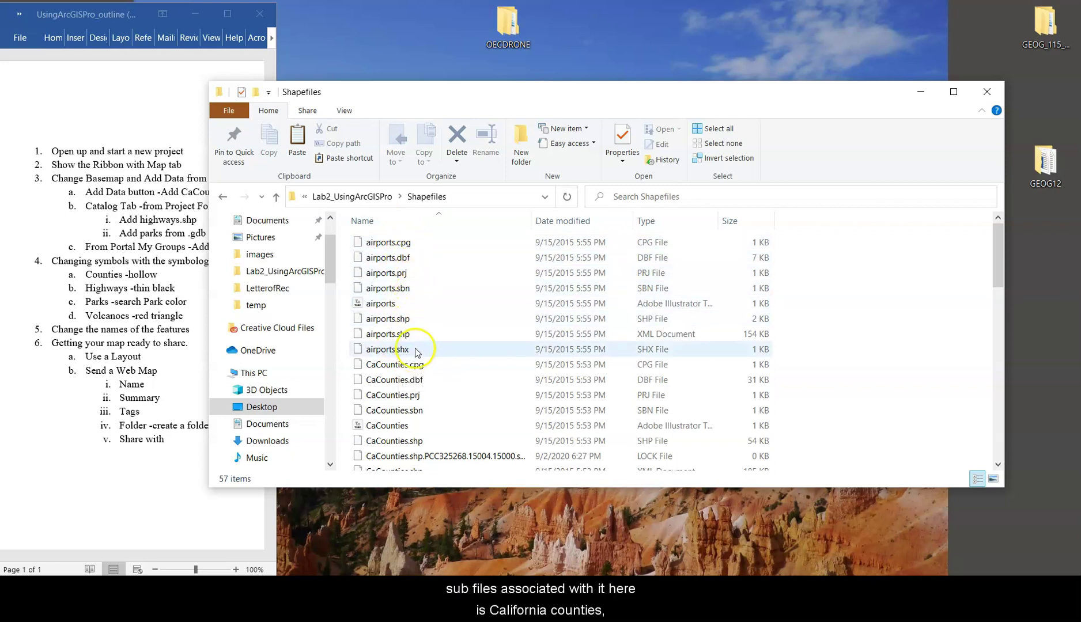
pyautogui.scroll(-3, 419, 322)
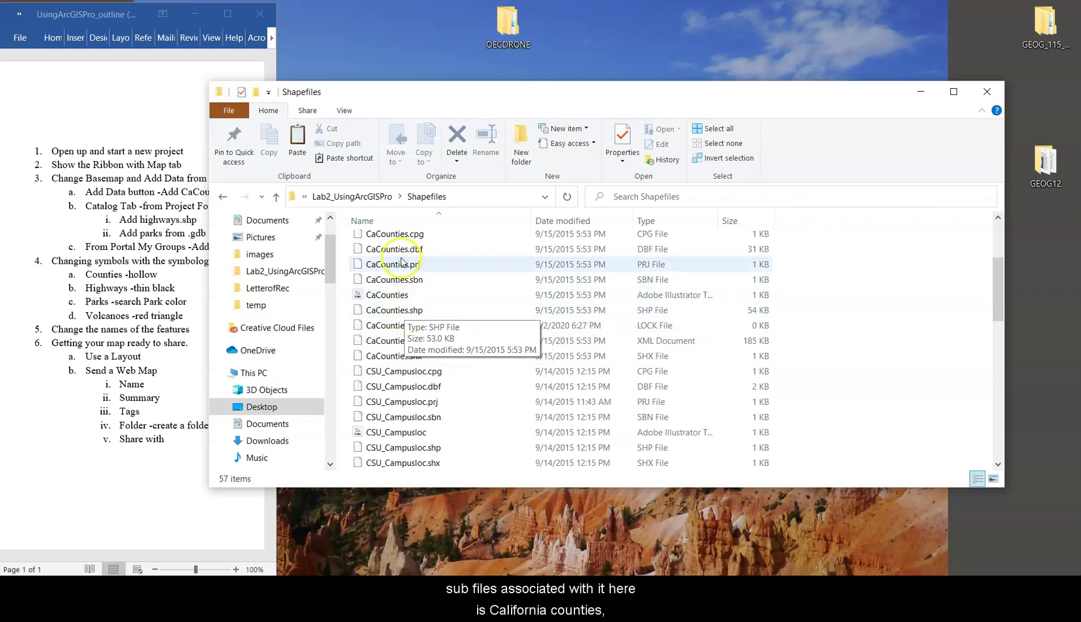
pyautogui.scroll(-2, 421, 337)
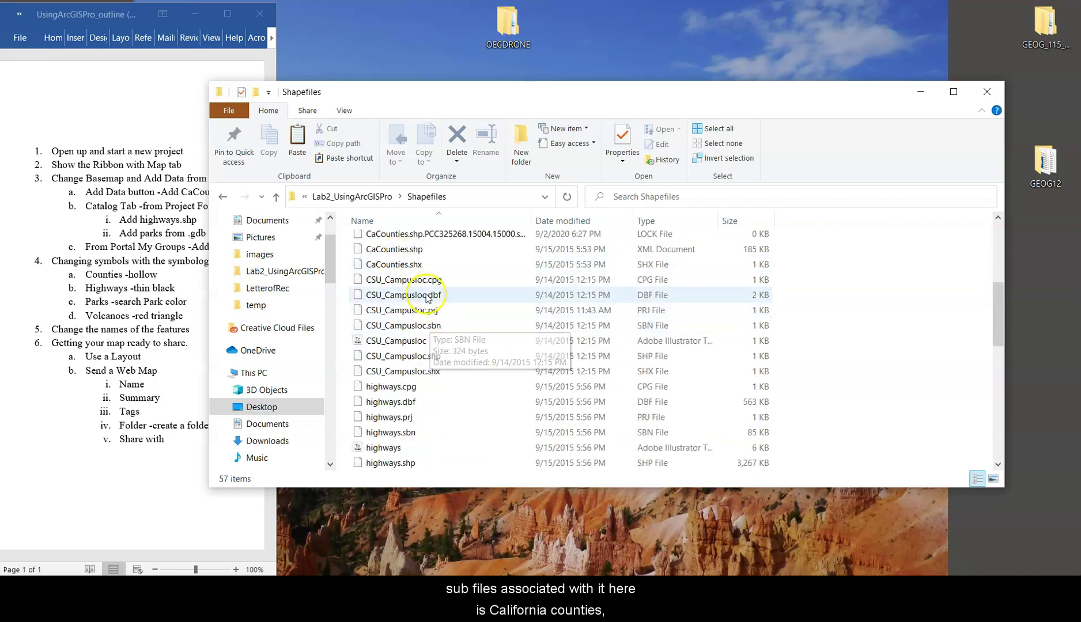
pyautogui.scroll(-5, 427, 358)
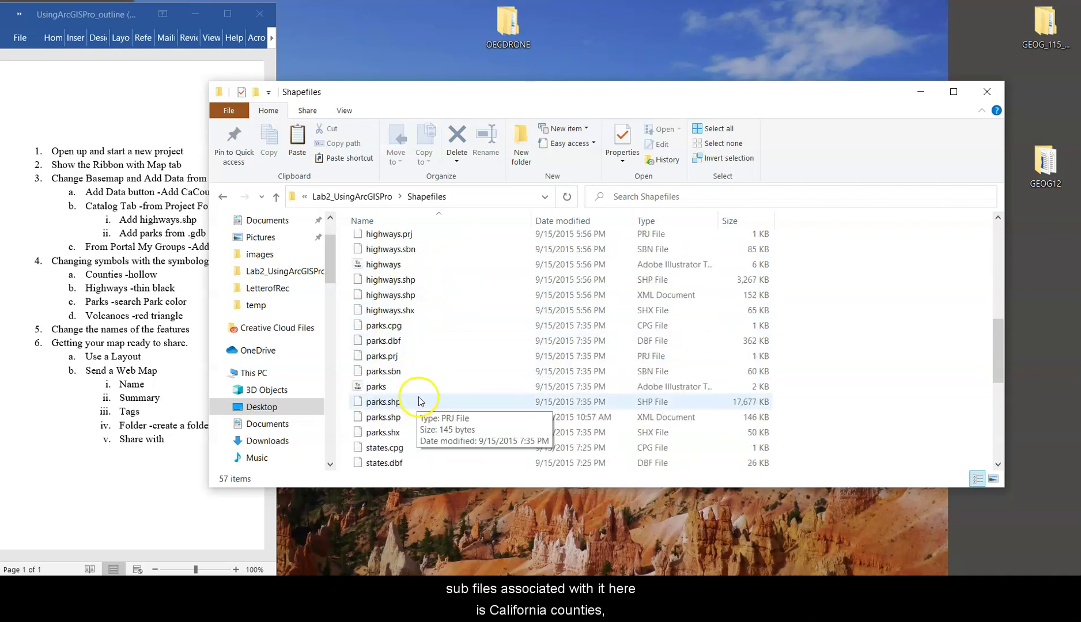
pyautogui.scroll(-1, 412, 401)
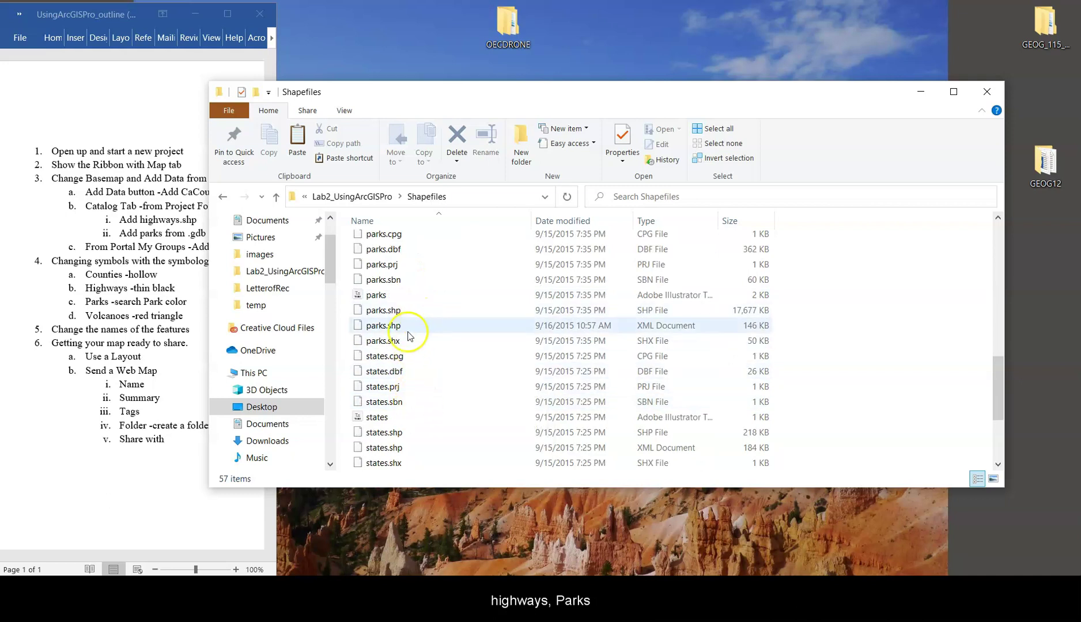
pyautogui.scroll(-3, 397, 426)
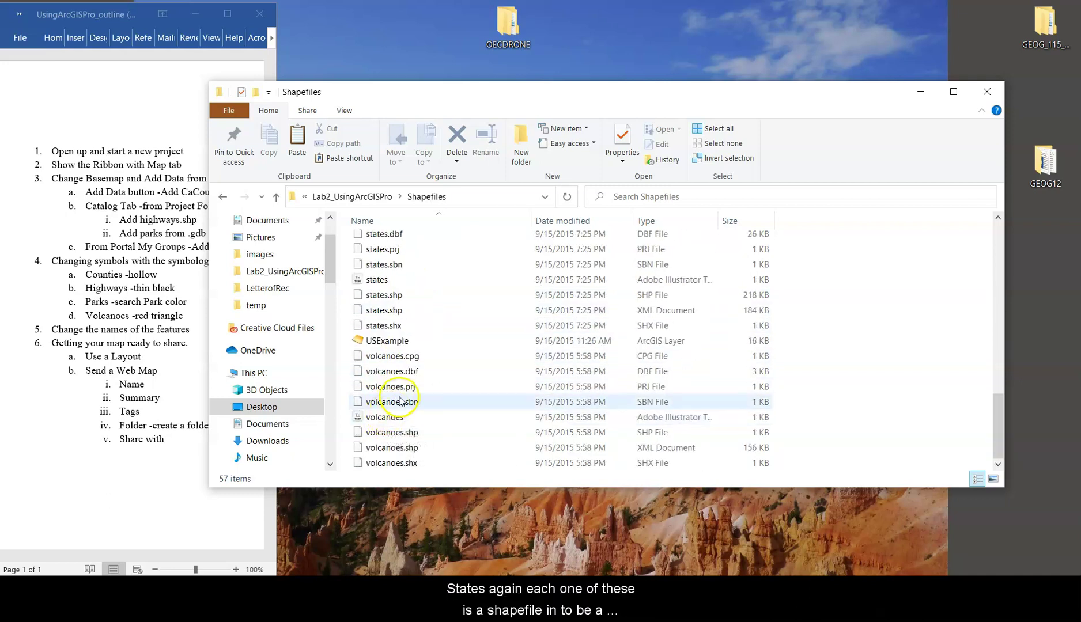
pyautogui.scroll(5, 501, 396)
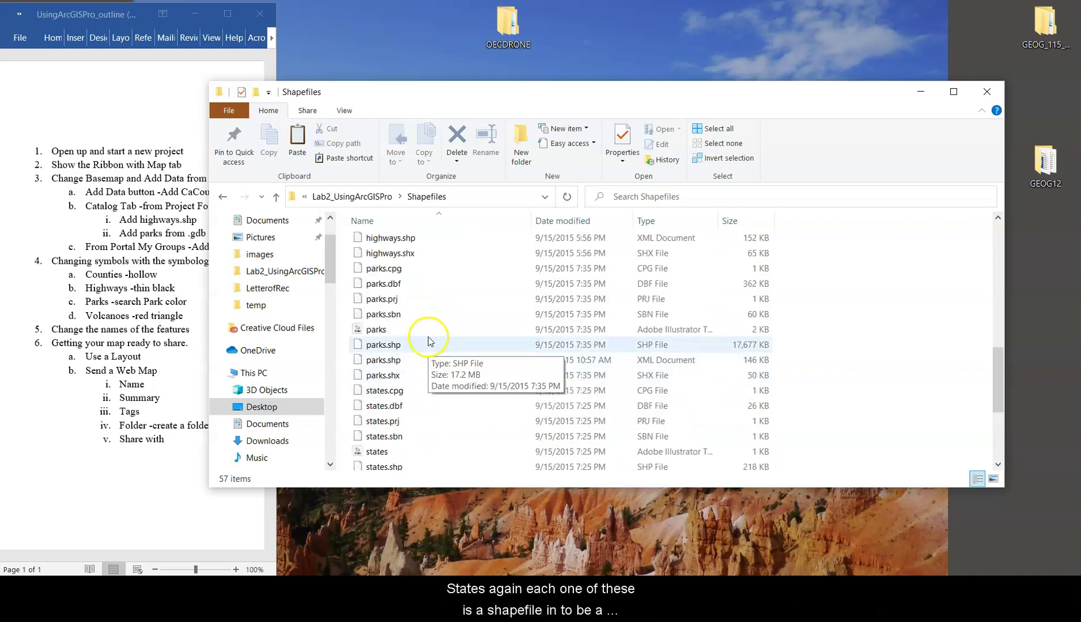
pyautogui.scroll(2, 434, 323)
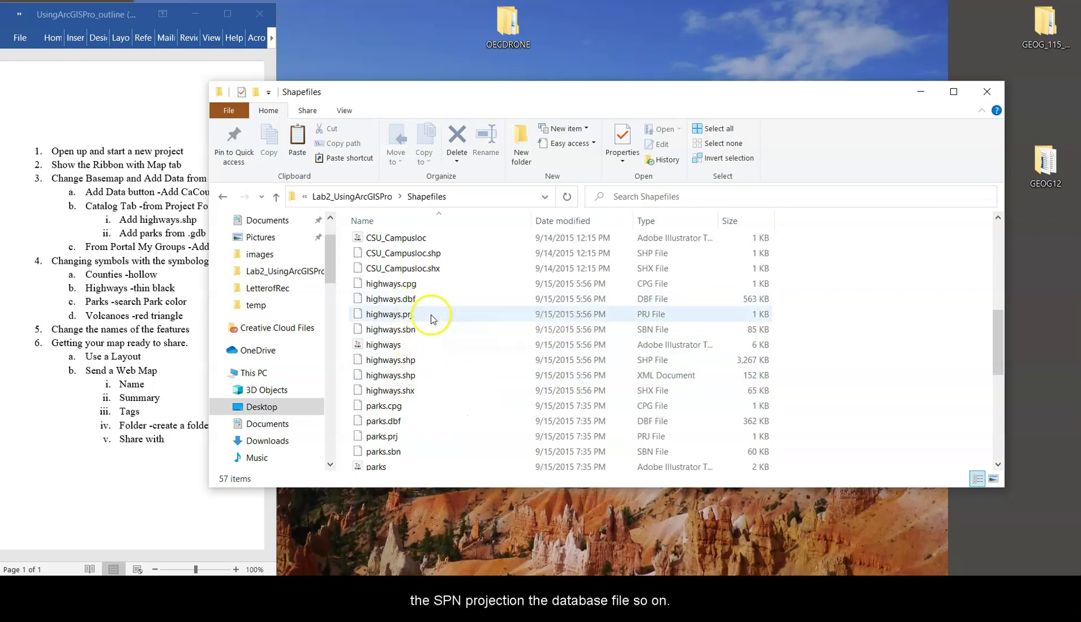
pyautogui.hotkey('alt', 'Left')
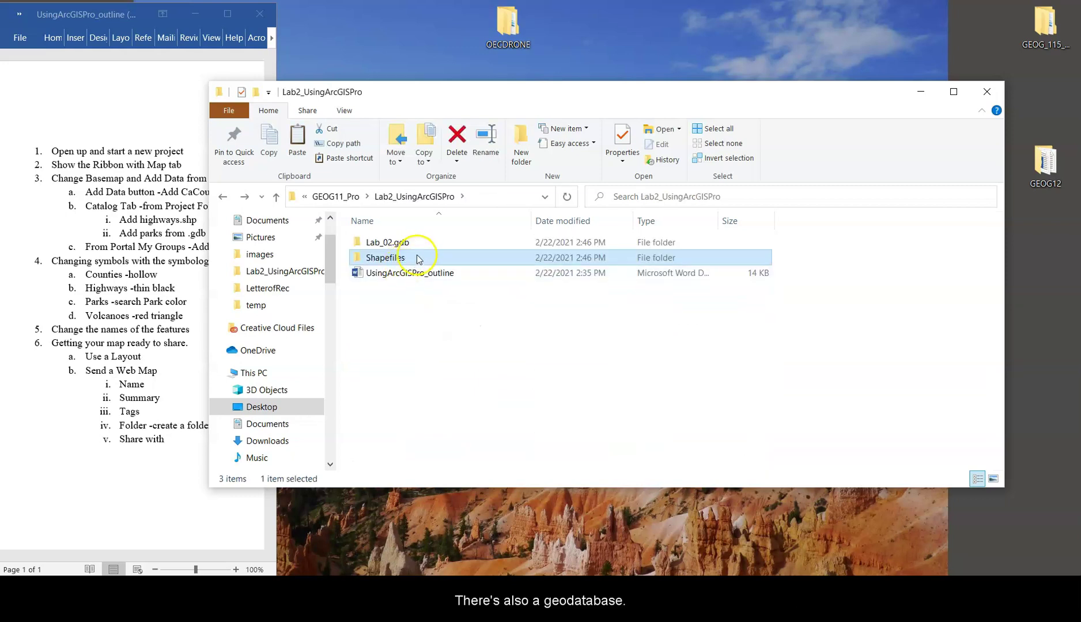
pyautogui.doubleClick(424, 244)
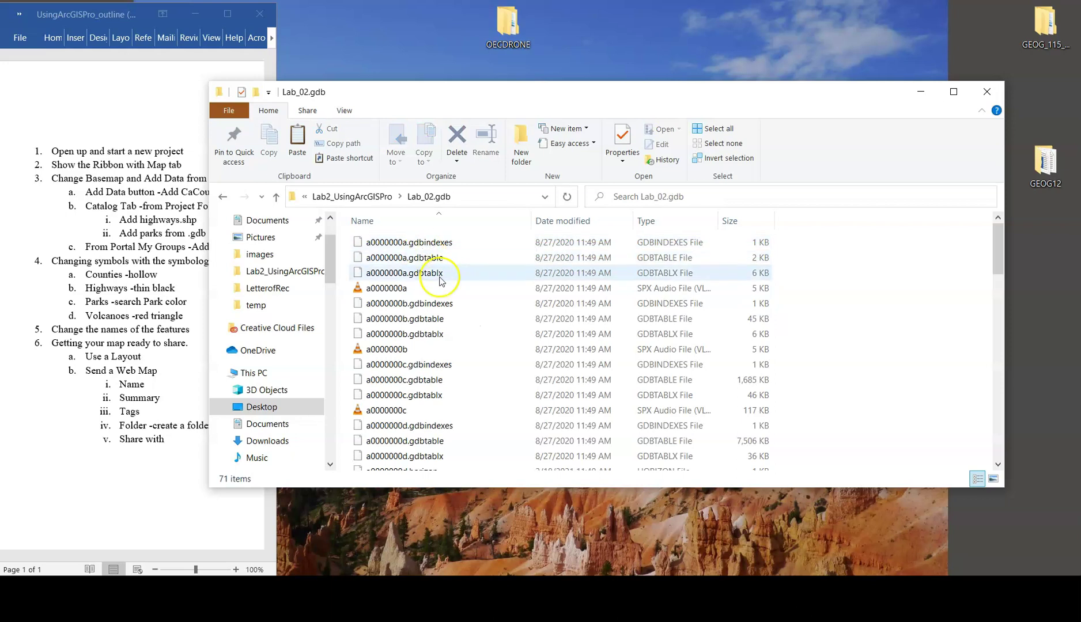
pyautogui.scroll(-2, 444, 270)
pyautogui.scroll(-2, 444, 272)
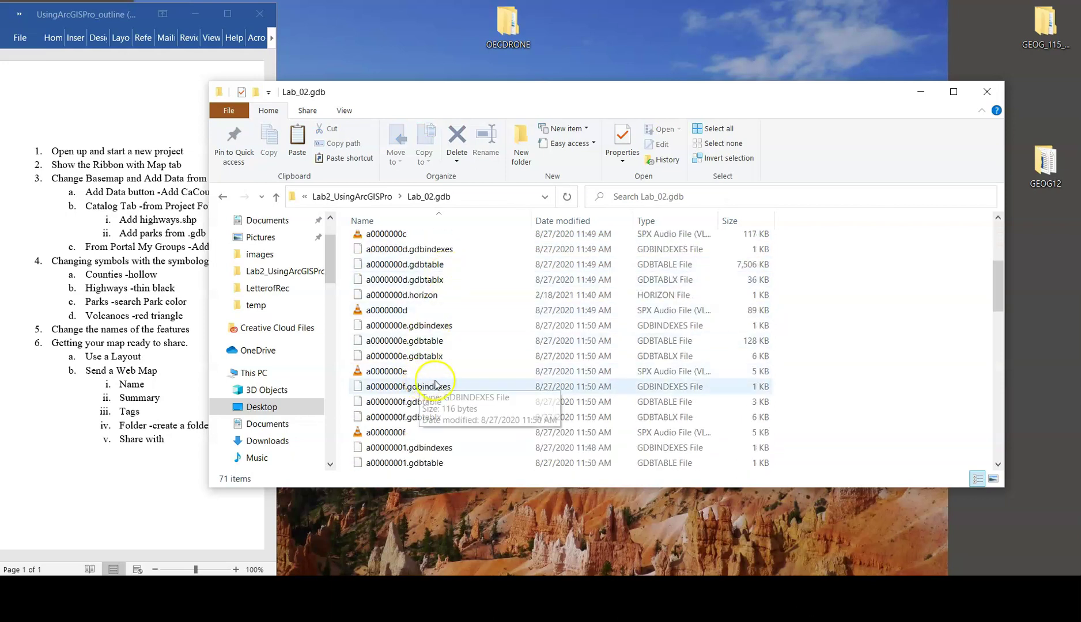
pyautogui.scroll(-7, 445, 391)
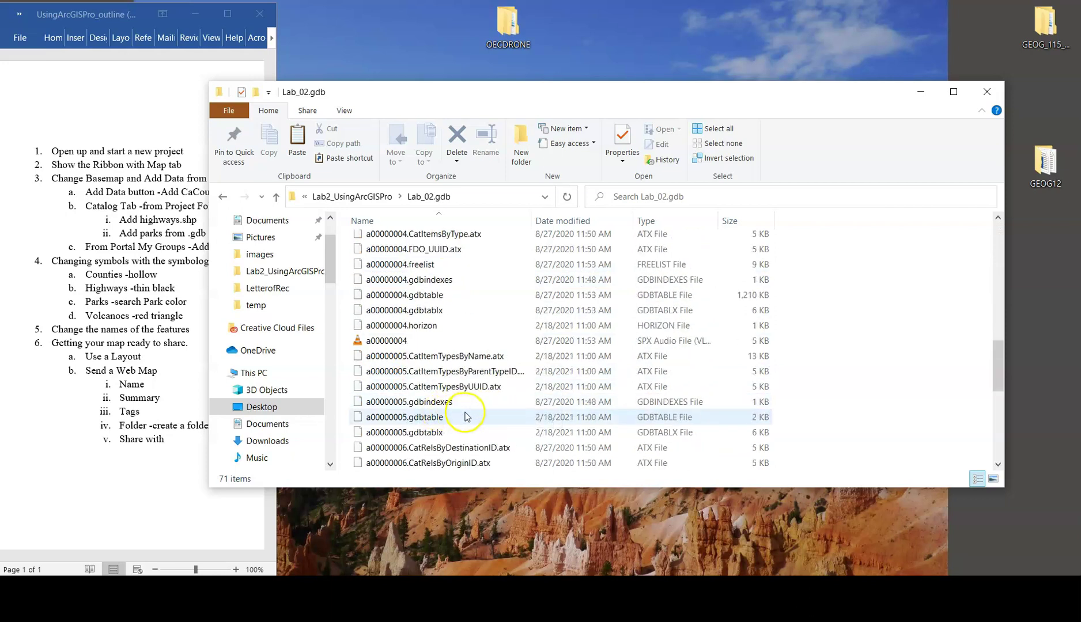
pyautogui.scroll(-15, 466, 415)
pyautogui.scroll(18, 479, 413)
pyautogui.scroll(-10, 478, 412)
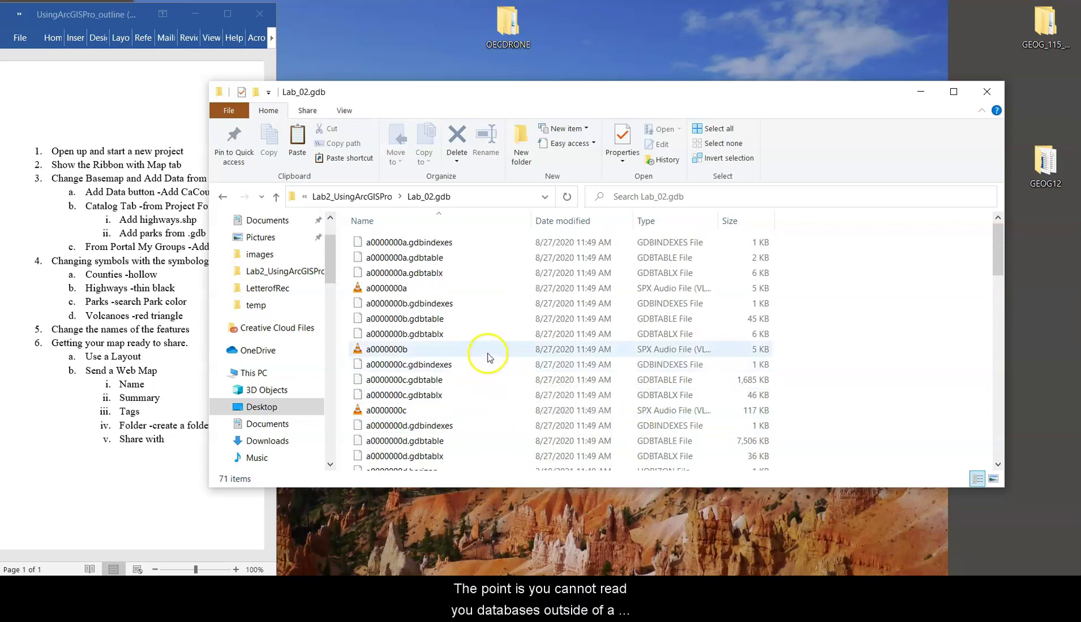
pyautogui.hotkey('alt', 'Left')
pyautogui.doubleClick(391, 258)
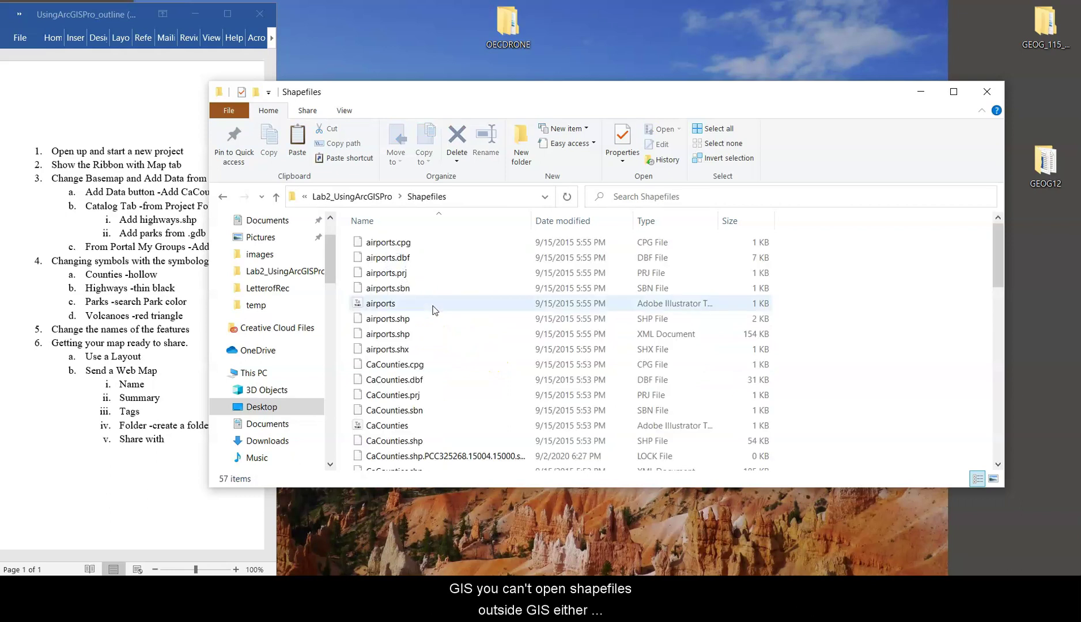
pyautogui.click(435, 338)
pyautogui.hotkey('alt', 'Left')
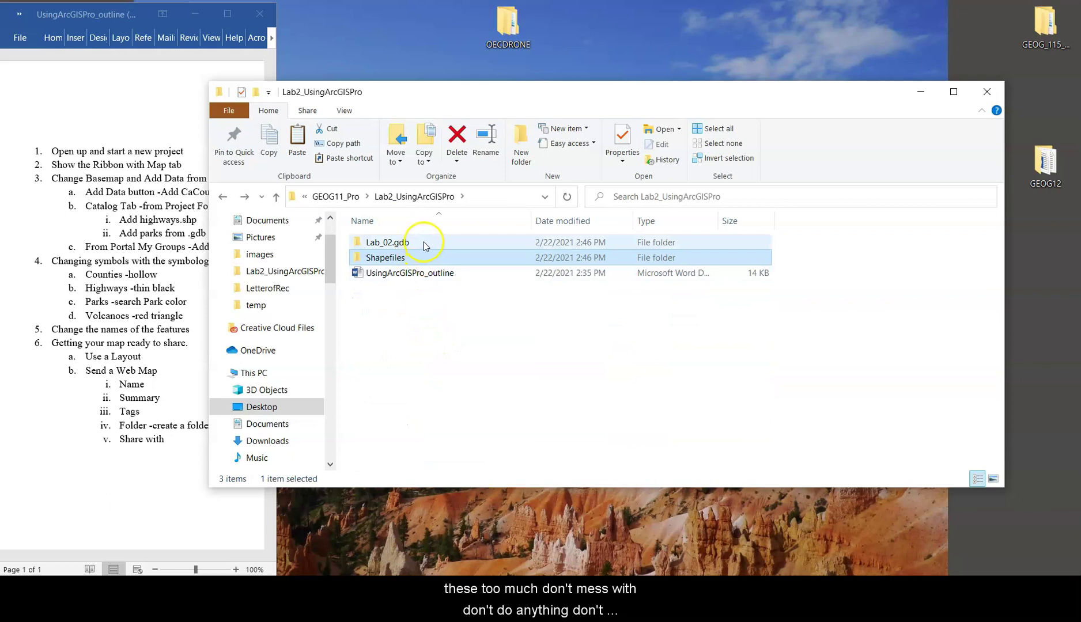
pyautogui.doubleClick(424, 244)
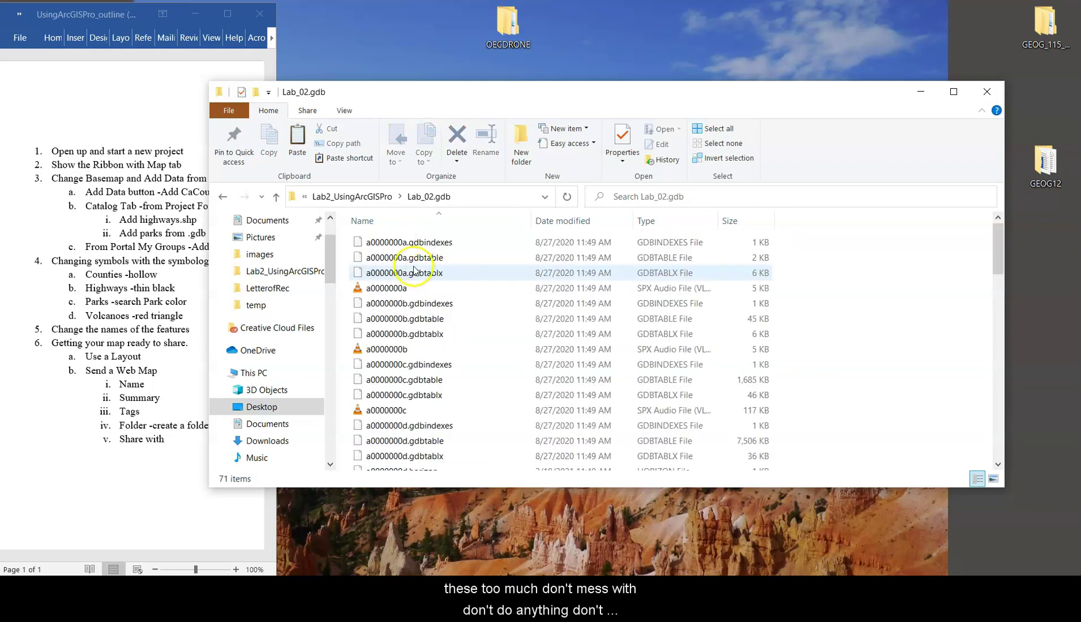
pyautogui.hotkey('alt', 'Left')
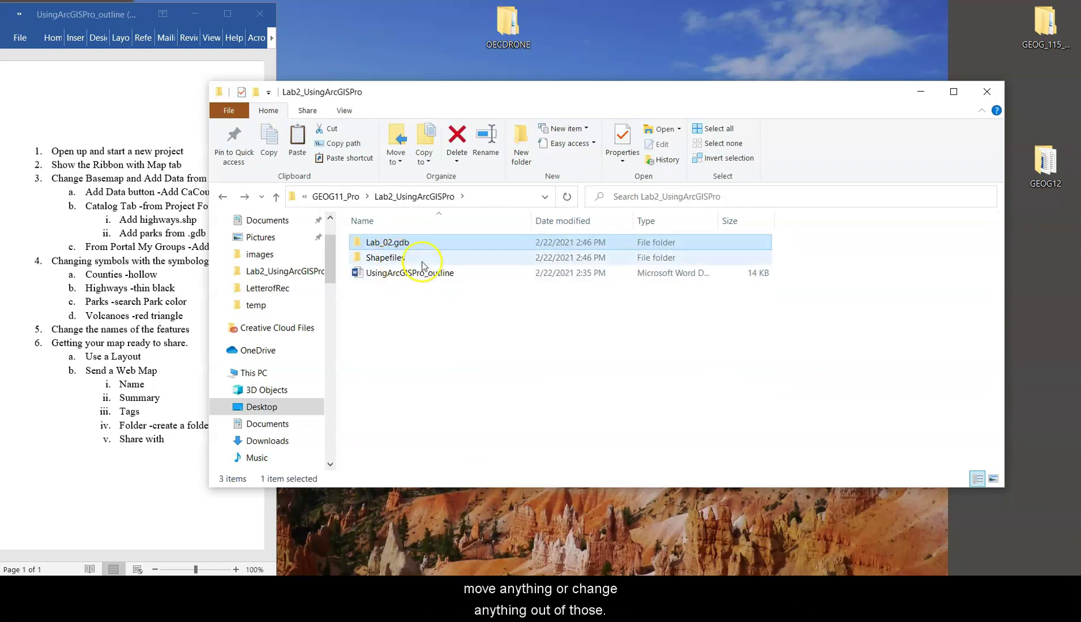
# - Minimize the lab folder, launch ArcGIS Pro from the Start menu, and dismiss the update notice
pyautogui.click(421, 406)
pyautogui.click(923, 96)
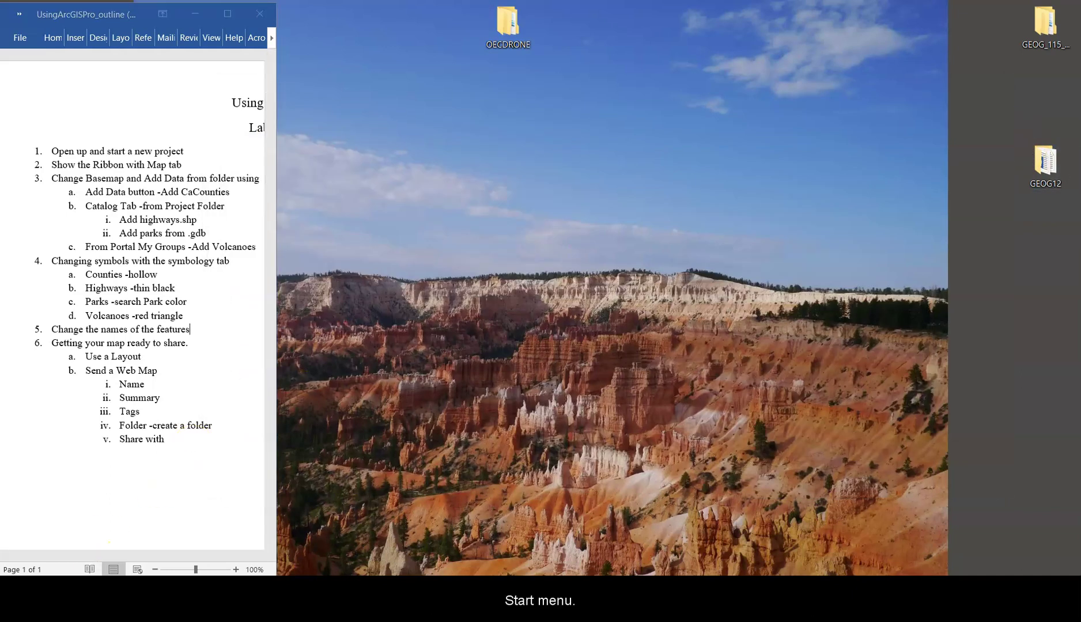
pyautogui.press('super')
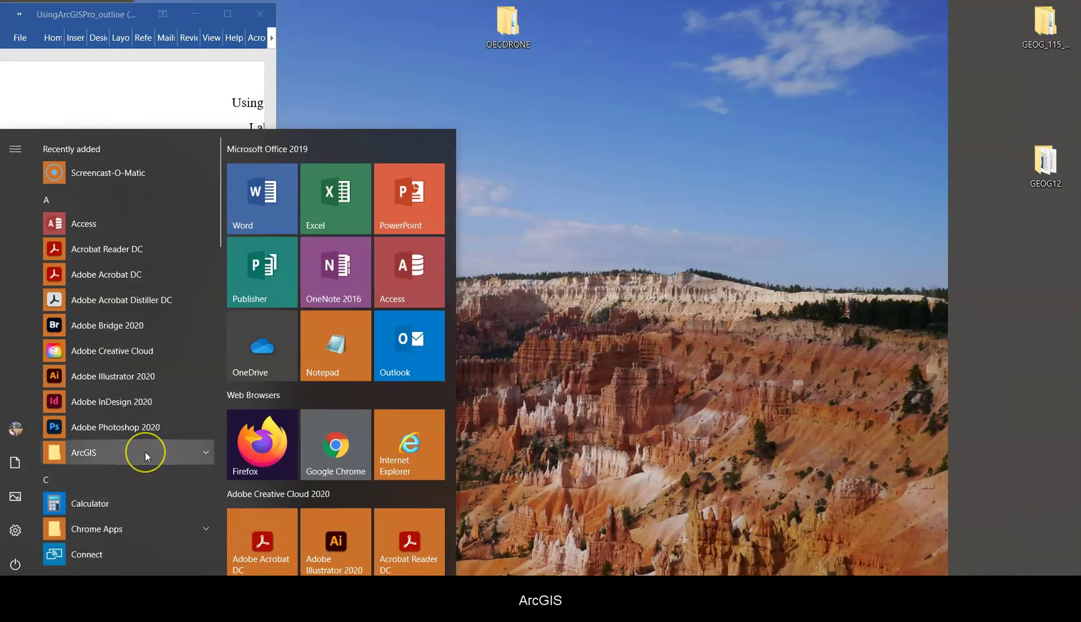
pyautogui.click(145, 453)
pyautogui.scroll(-1, 140, 483)
pyautogui.click(125, 539)
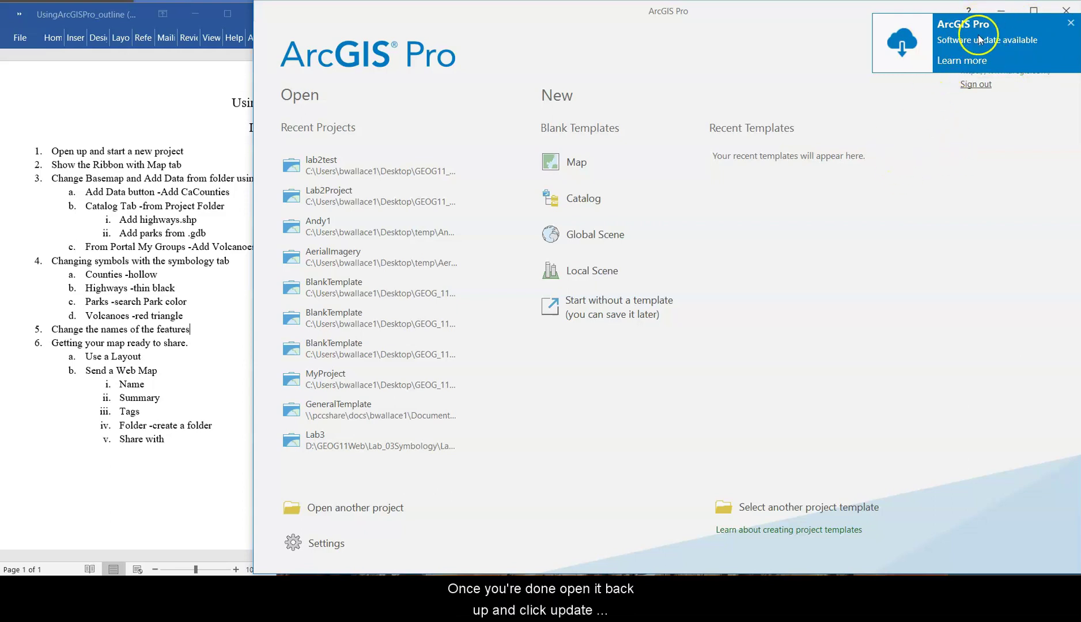
pyautogui.click(1070, 23)
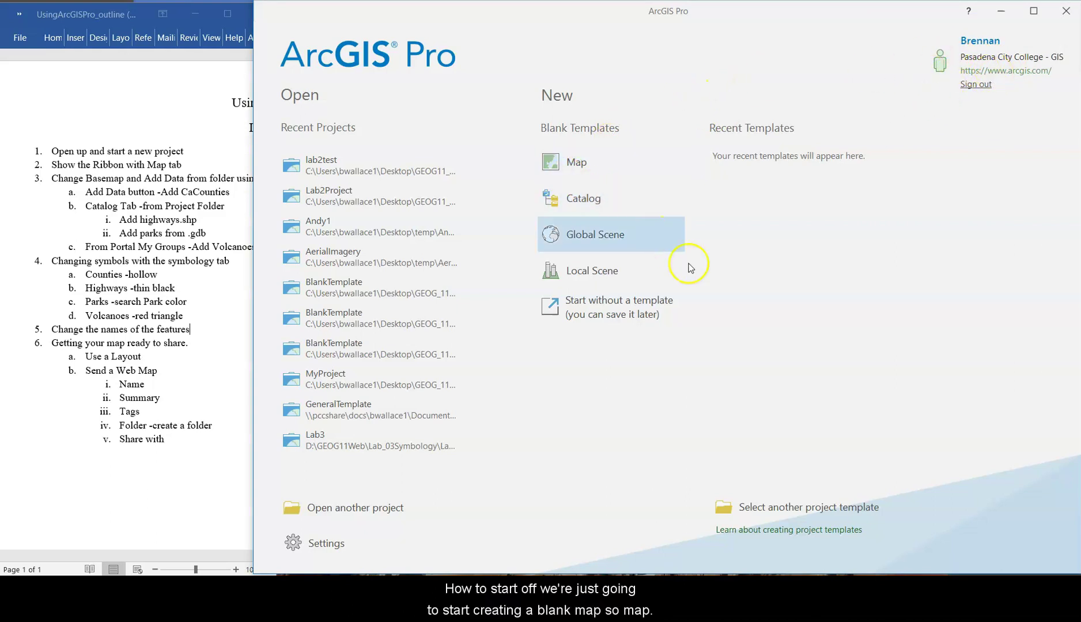
# - Set up a blank Map project named LAB2 in GEOG11_Pro\lab2test without a separate project folder
pyautogui.click(591, 166)
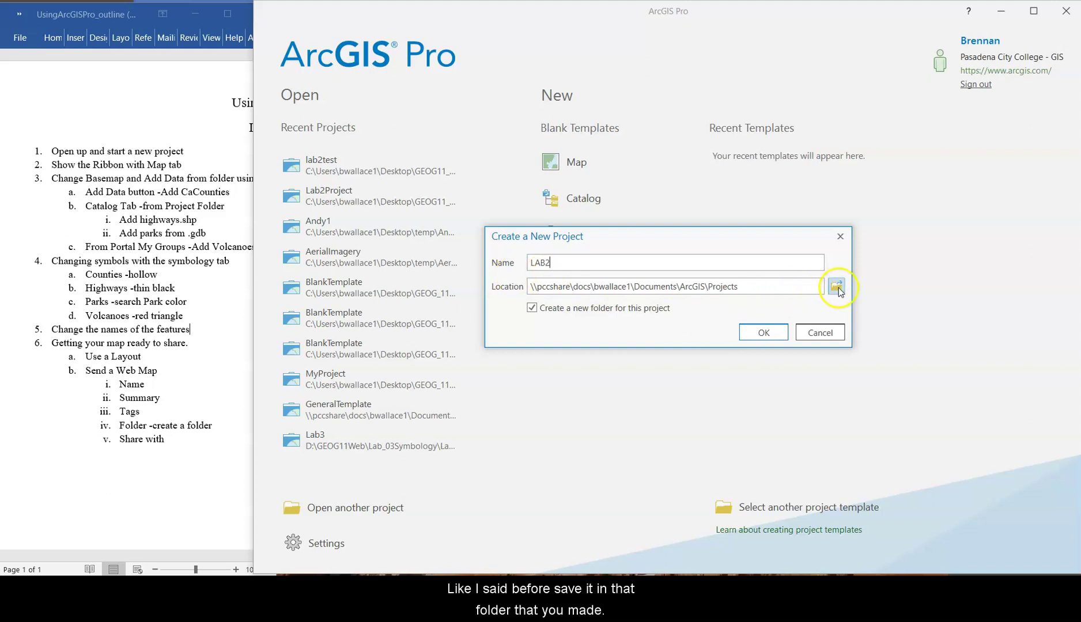
pyautogui.click(839, 287)
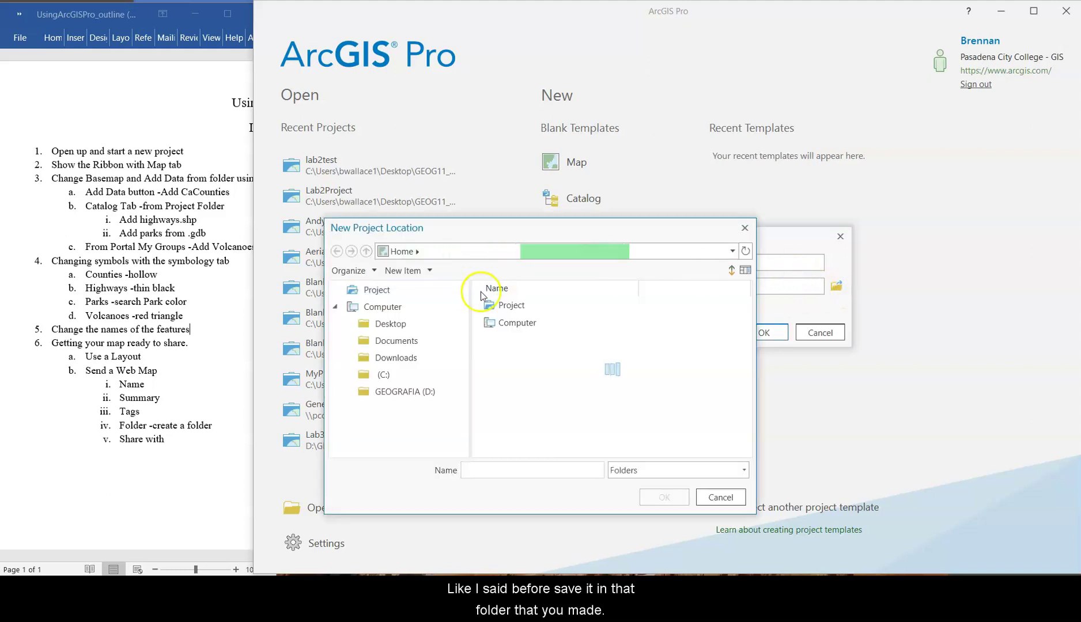
pyautogui.click(414, 345)
pyautogui.click(397, 323)
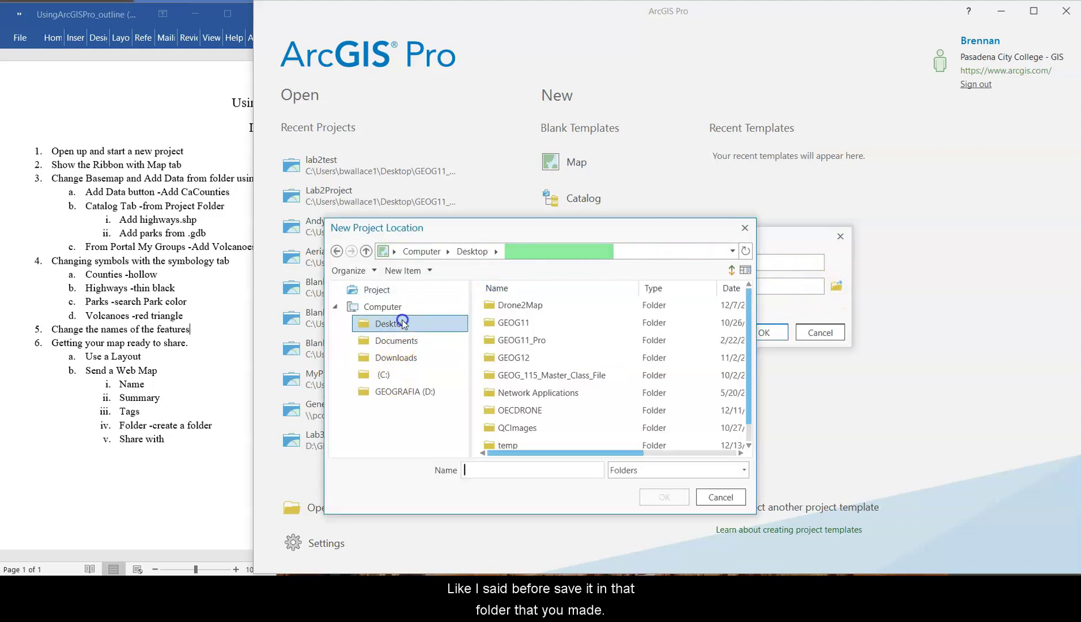
pyautogui.click(555, 344)
pyautogui.doubleClick(556, 344)
pyautogui.click(516, 322)
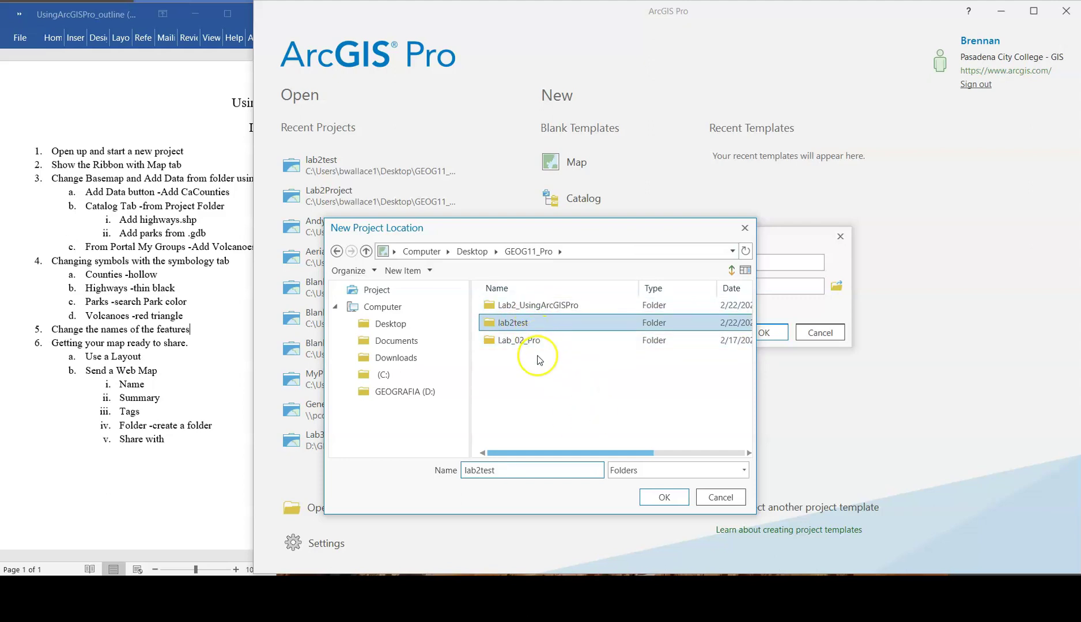
pyautogui.click(665, 497)
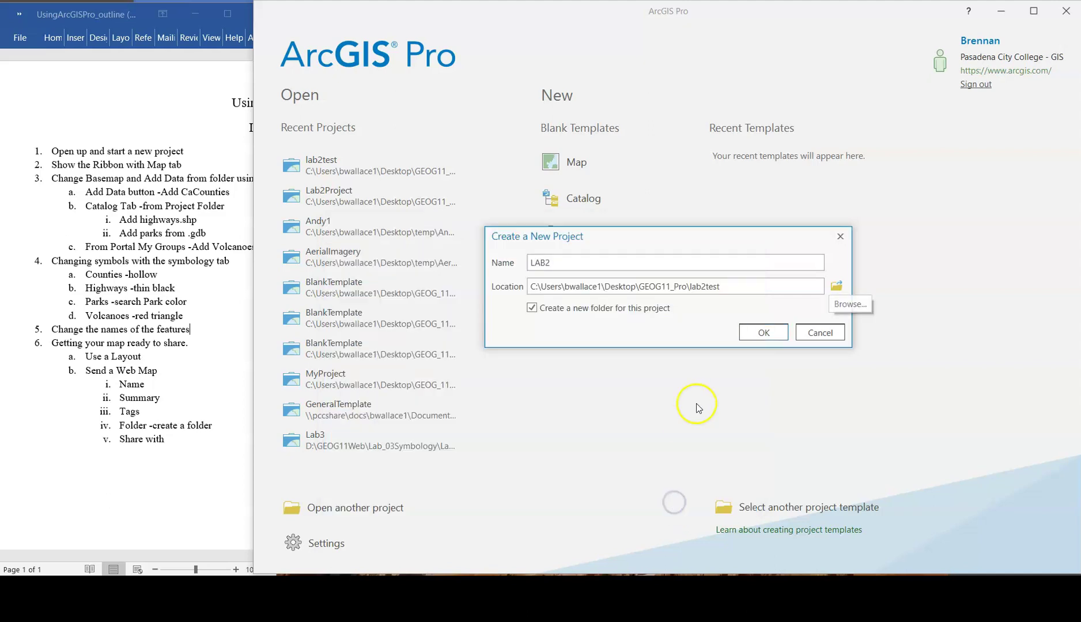
pyautogui.click(759, 335)
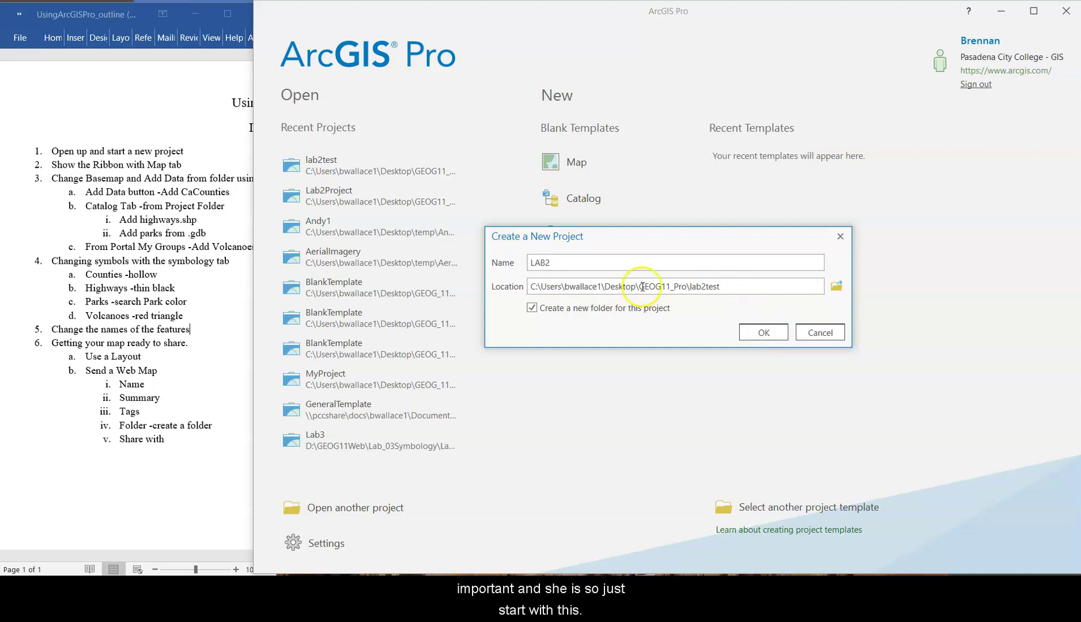
pyautogui.click(617, 311)
# - Create the LAB2 project and look over the Map tab and Project backstage
pyautogui.click(771, 334)
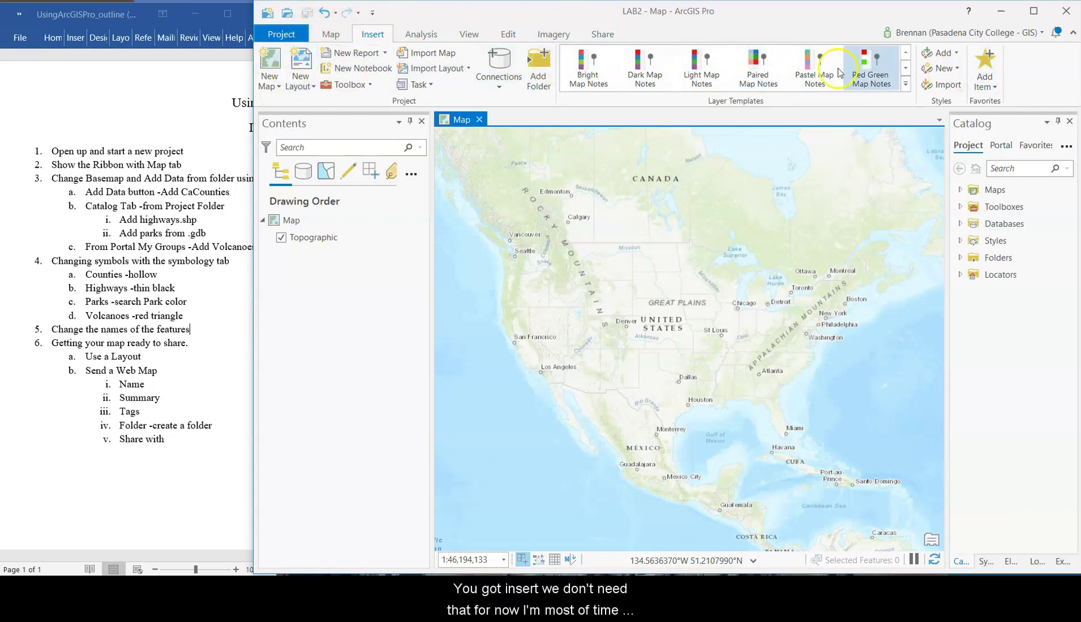
pyautogui.click(331, 35)
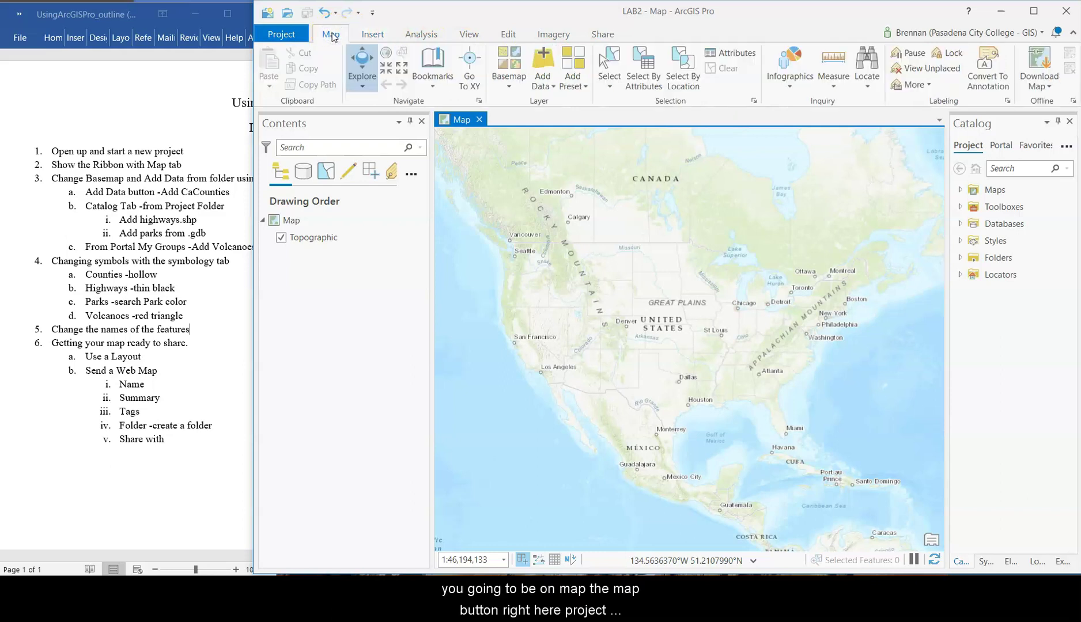
pyautogui.click(281, 35)
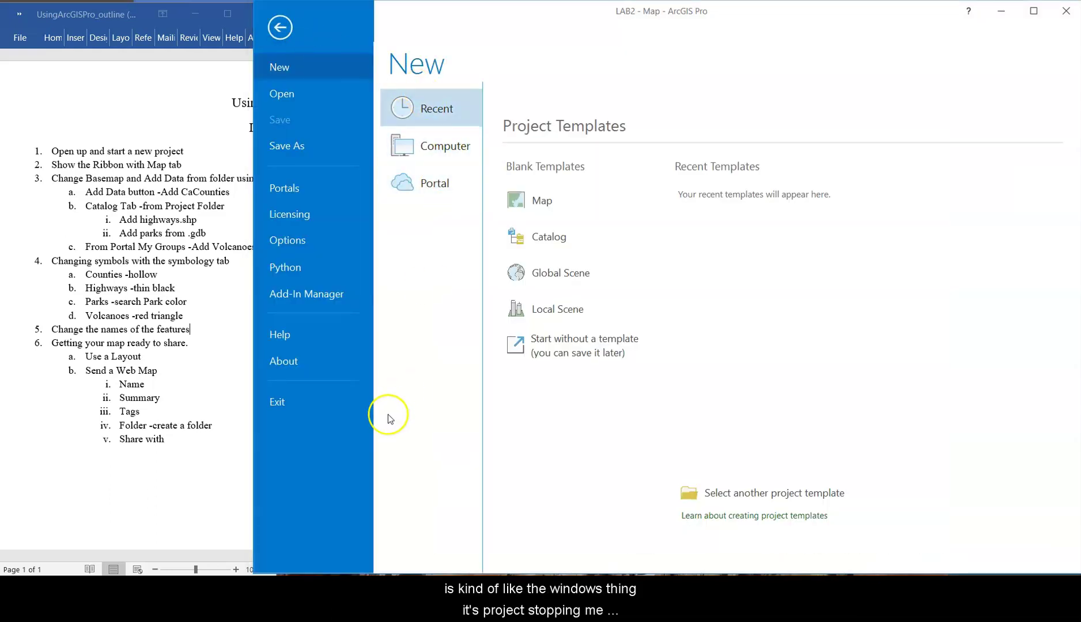
pyautogui.click(285, 33)
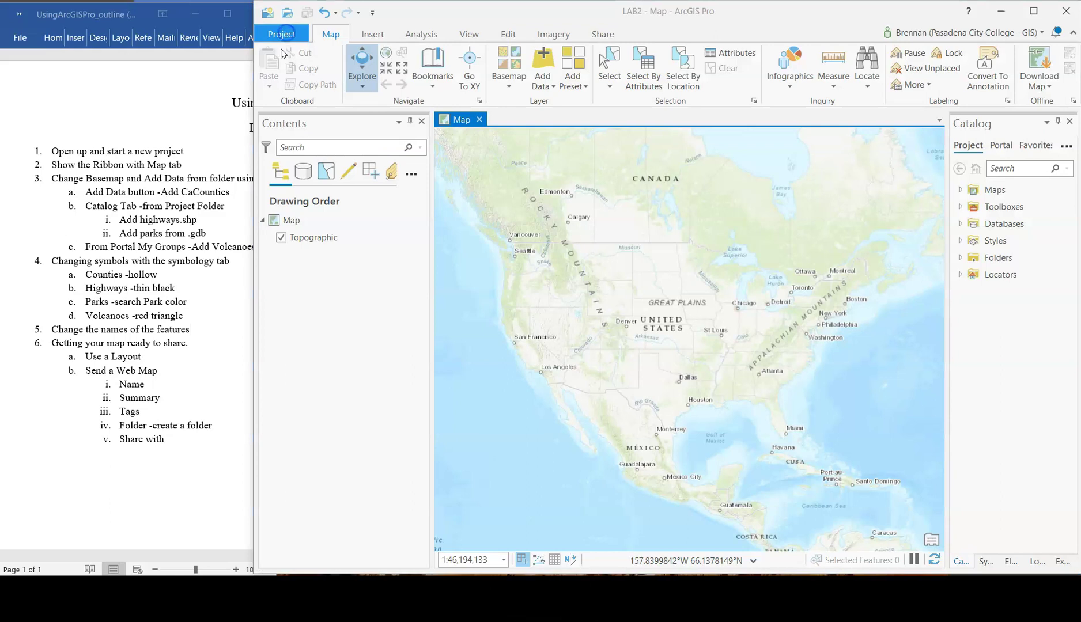
# - Try the quick access toolbar and Explore tool, panning the North America map, then view Insert
pyautogui.click(287, 16)
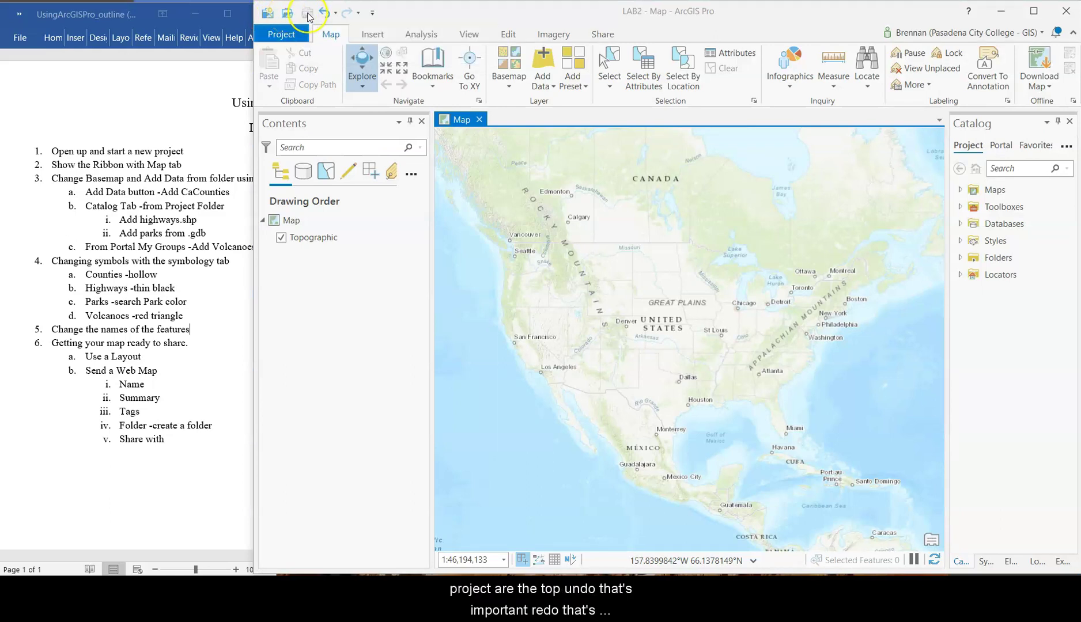
pyautogui.click(331, 17)
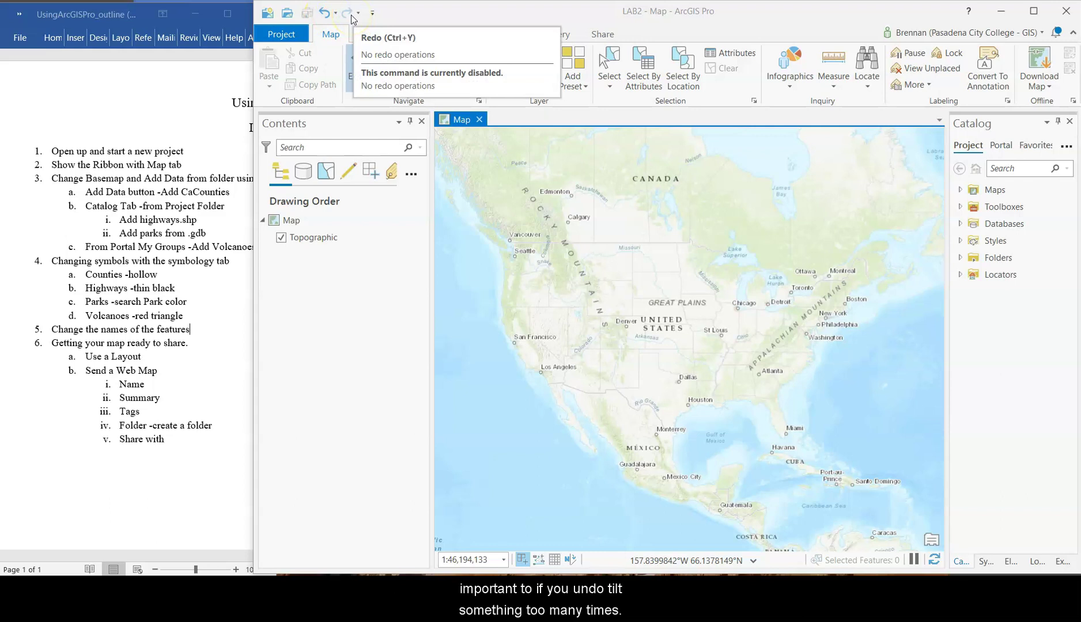
pyautogui.click(328, 18)
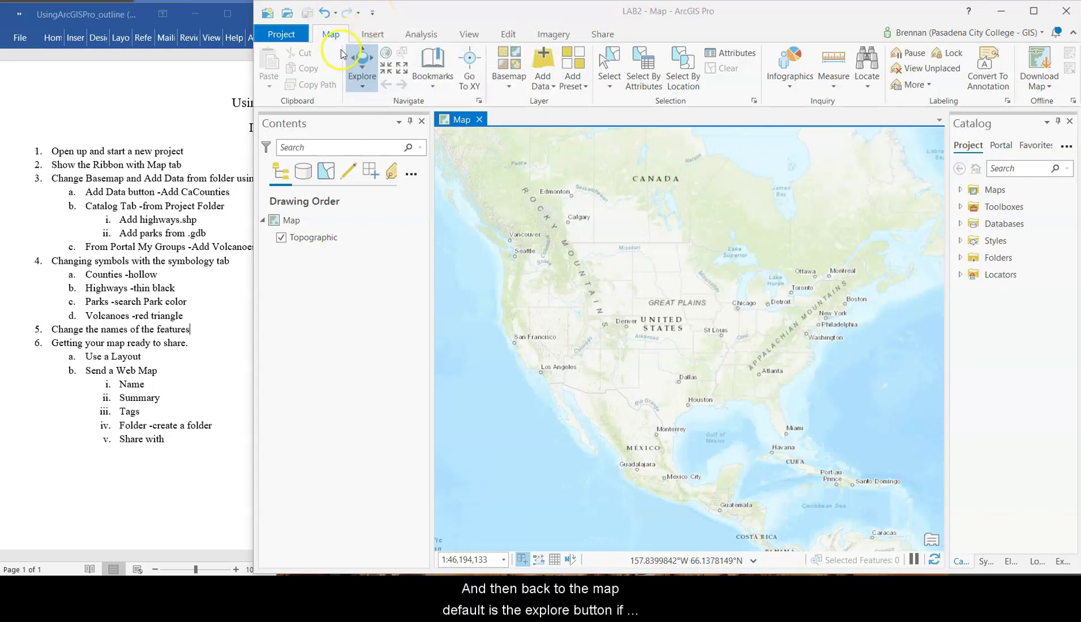
pyautogui.click(363, 72)
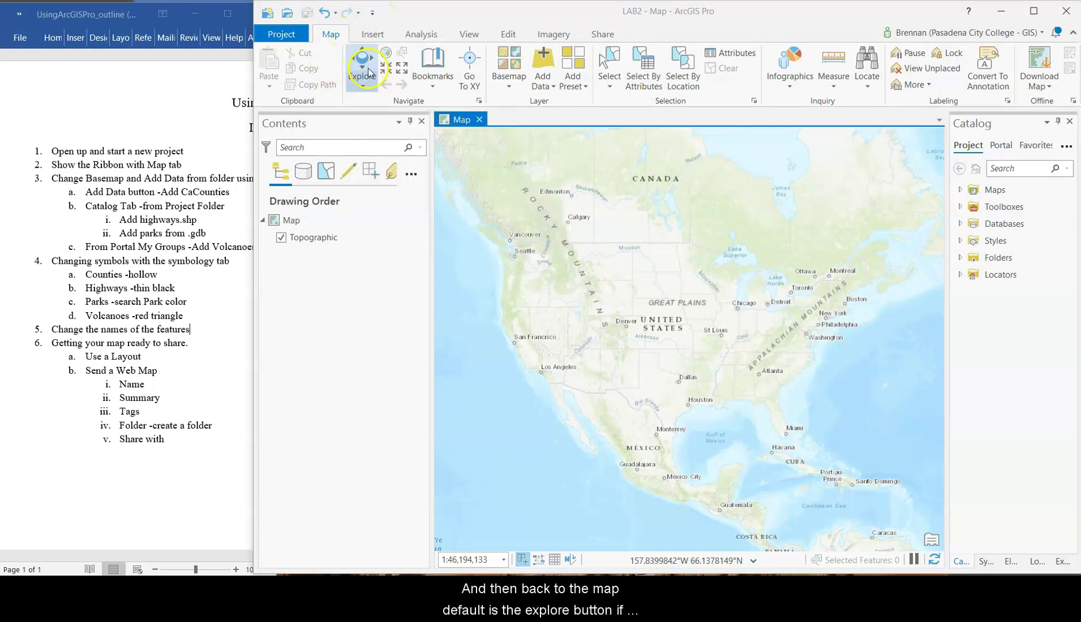
pyautogui.moveTo(562, 326); pyautogui.dragTo(655, 284)
pyautogui.click(363, 59)
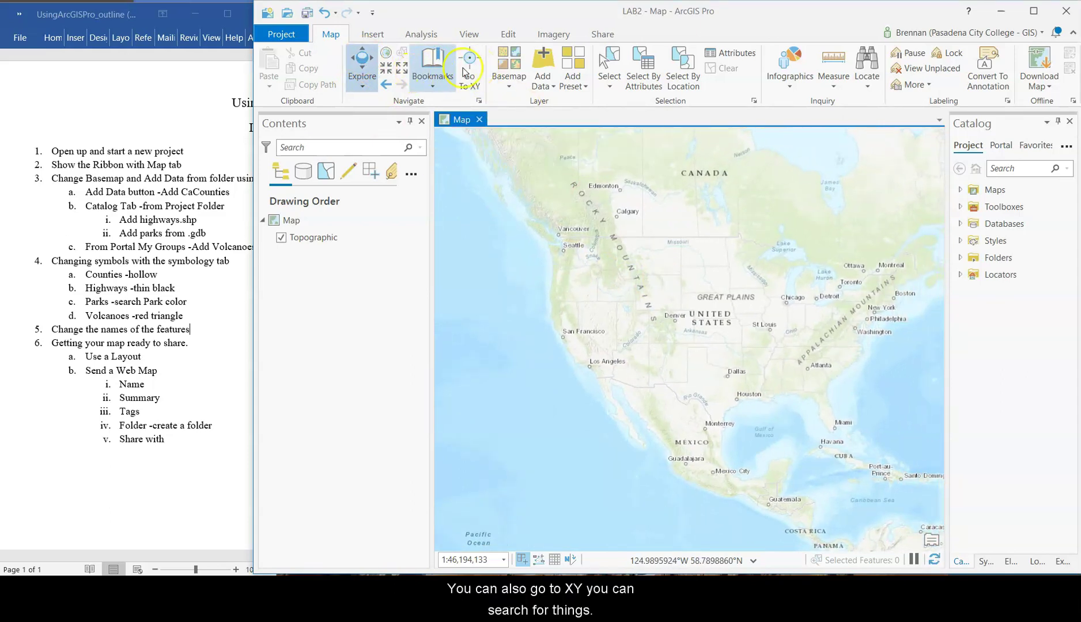
pyautogui.click(366, 34)
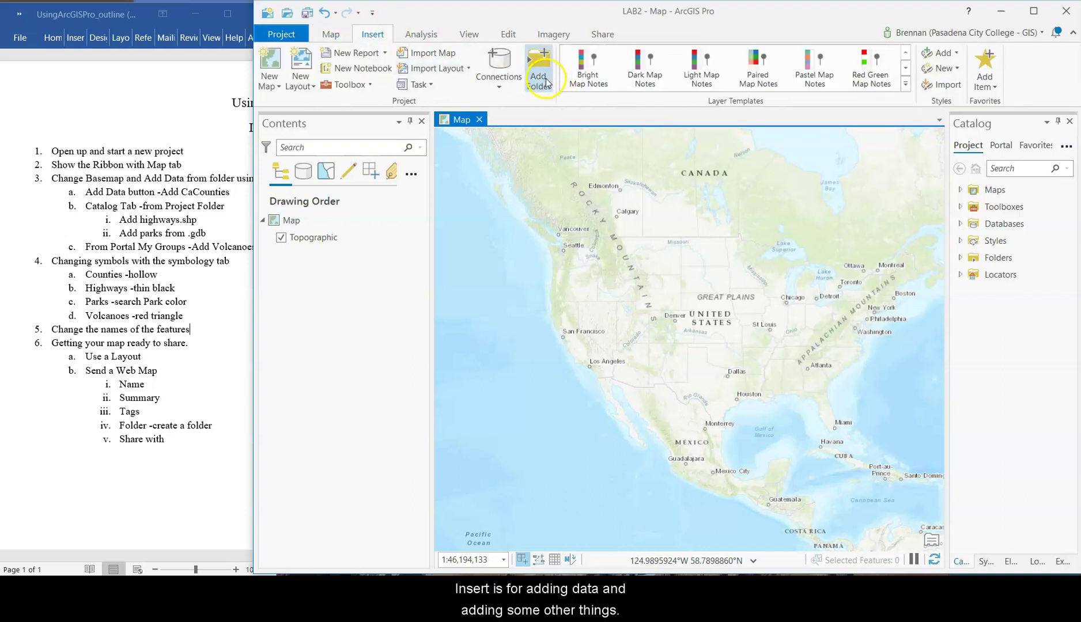
pyautogui.click(421, 34)
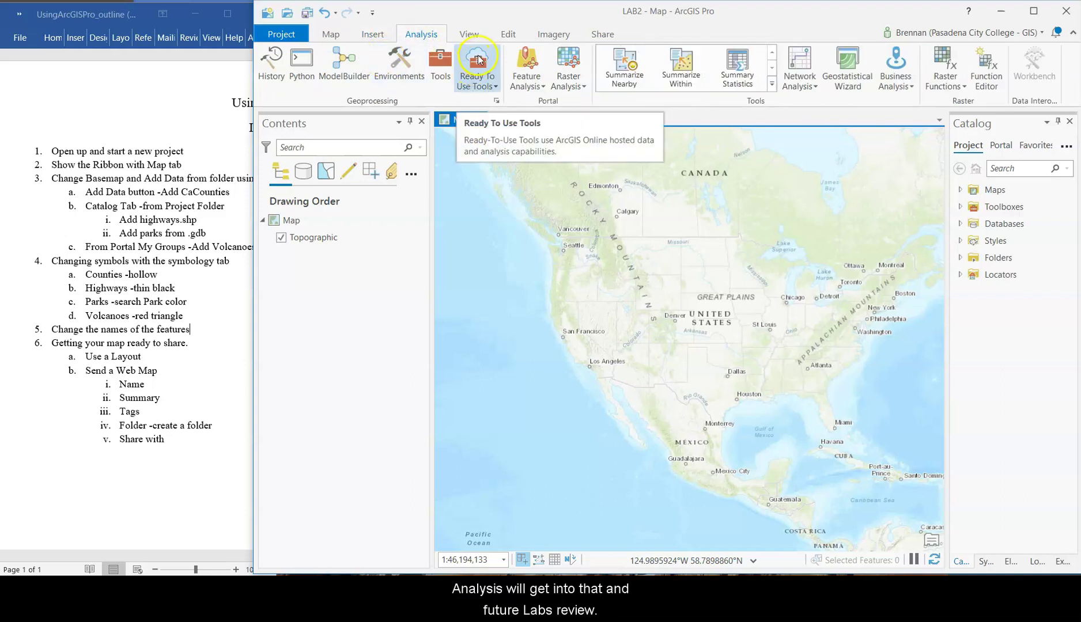
pyautogui.click(476, 35)
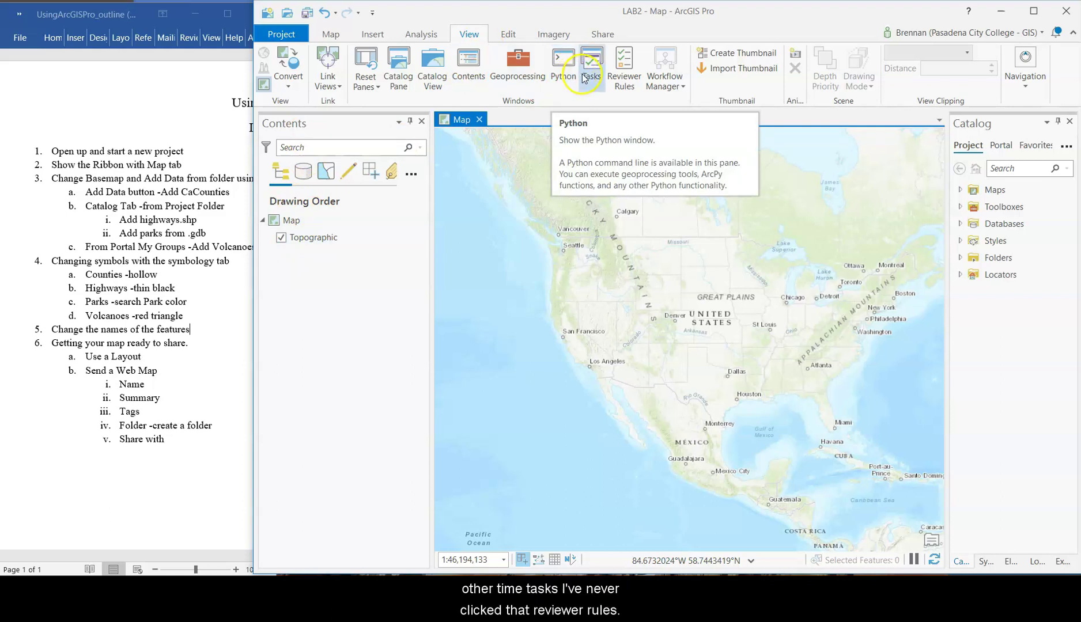
pyautogui.click(636, 90)
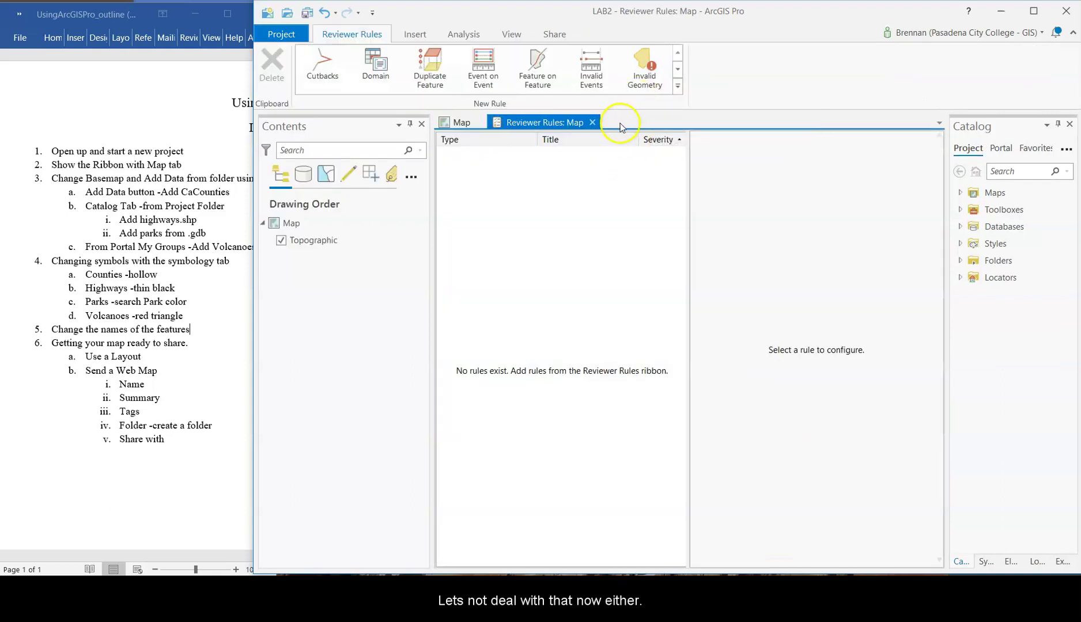
pyautogui.click(591, 122)
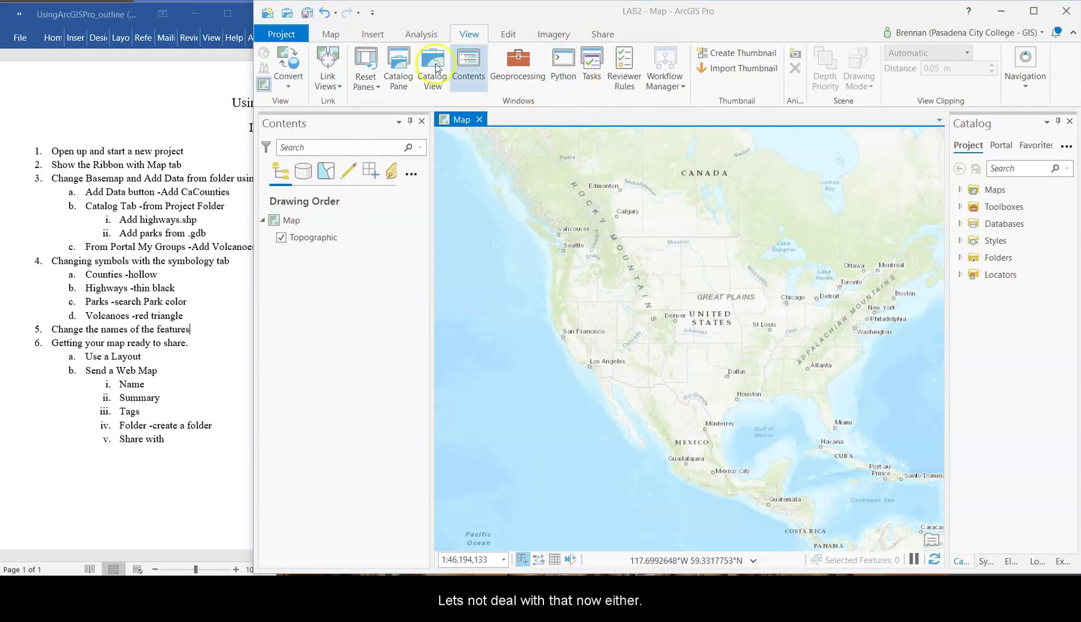
pyautogui.click(510, 35)
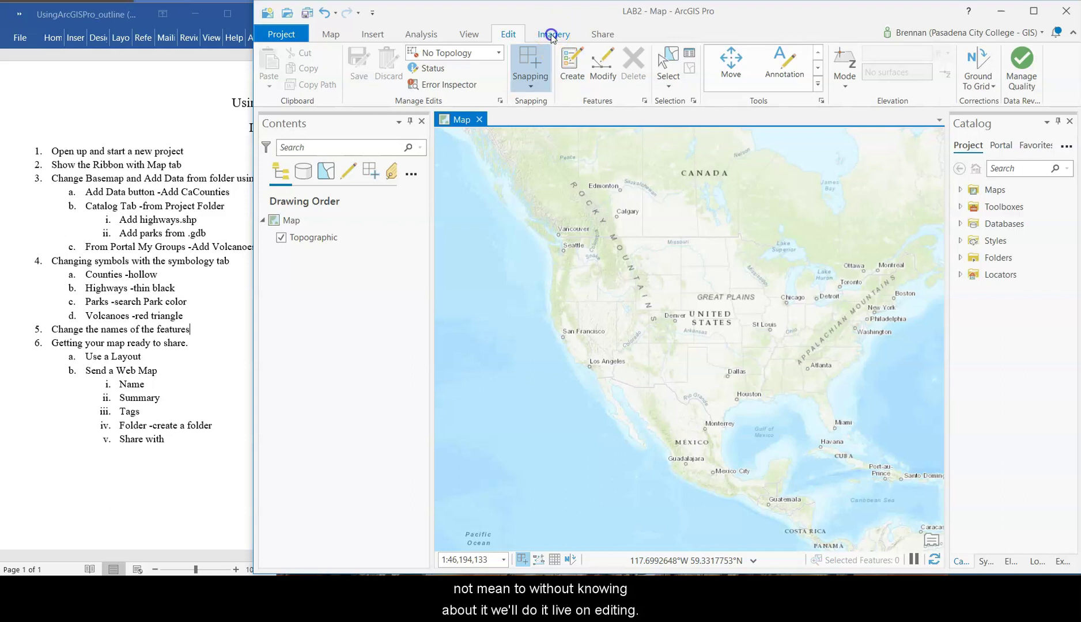
pyautogui.click(551, 34)
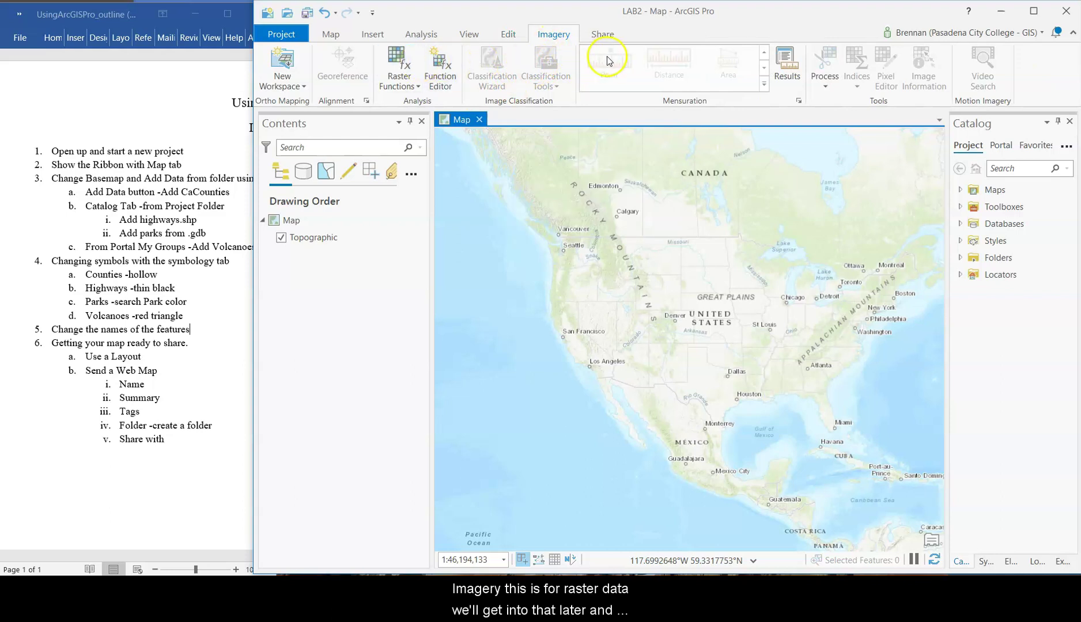
pyautogui.click(602, 34)
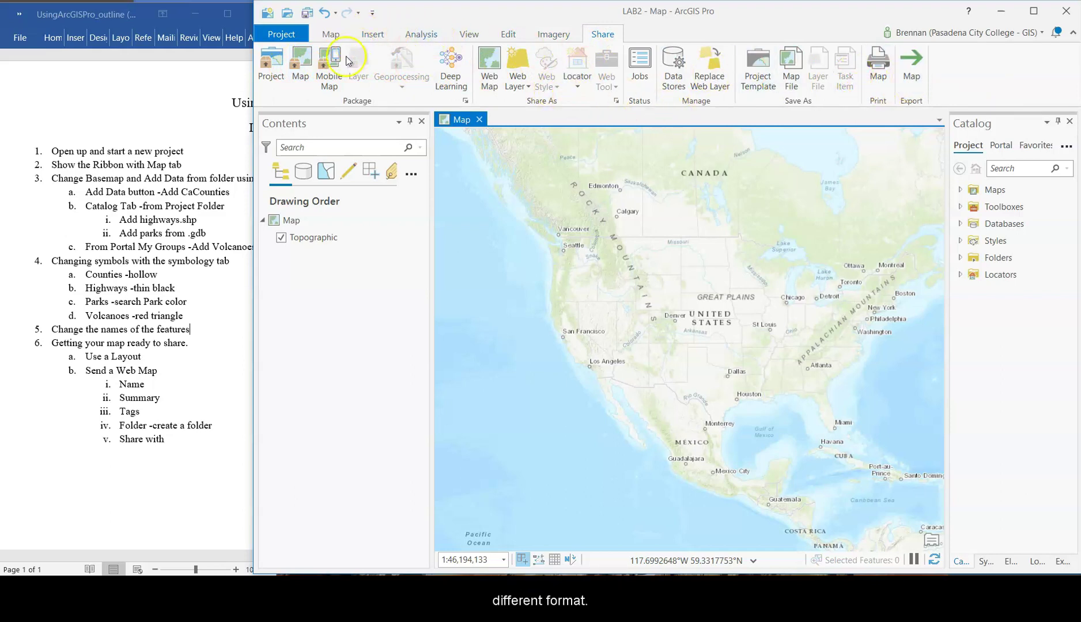
pyautogui.click(328, 34)
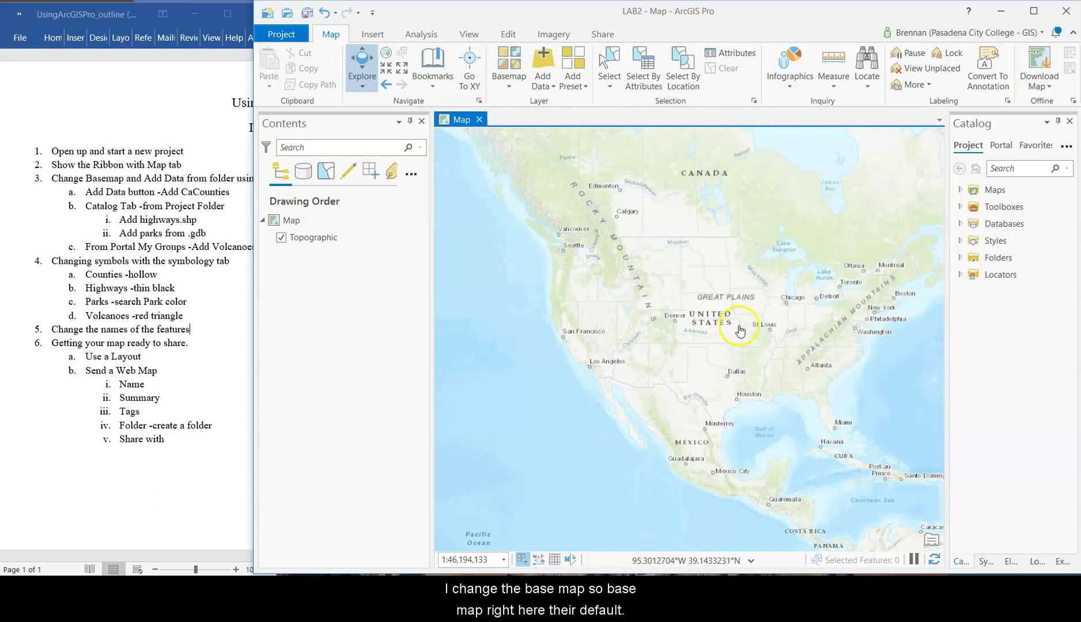
# - Zoom out to the world and back in on California and the Southwest, then list basemaps
pyautogui.moveTo(739, 324); pyautogui.dragTo(696, 300)
pyautogui.scroll(-5, 697, 300)
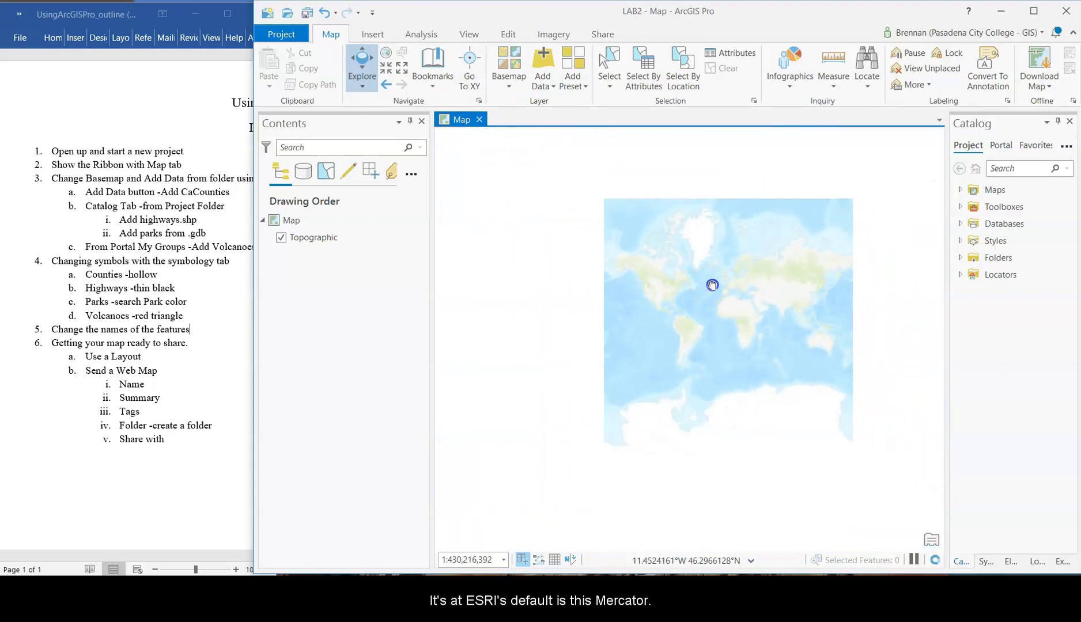
pyautogui.scroll(1, 672, 291)
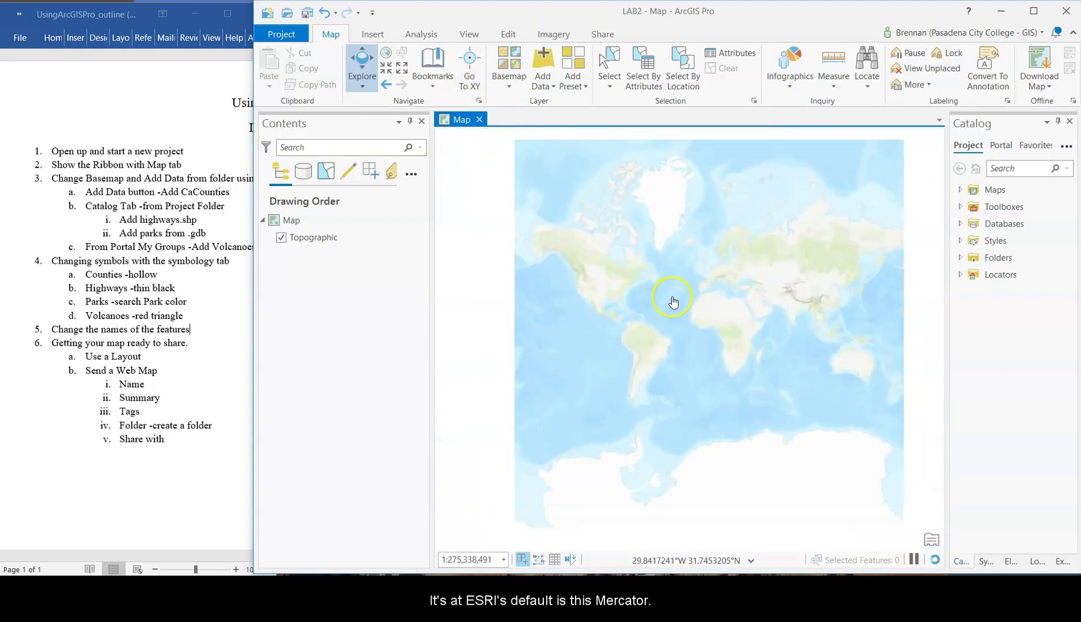
pyautogui.moveTo(683, 313); pyautogui.dragTo(637, 287)
pyautogui.scroll(4, 588, 283)
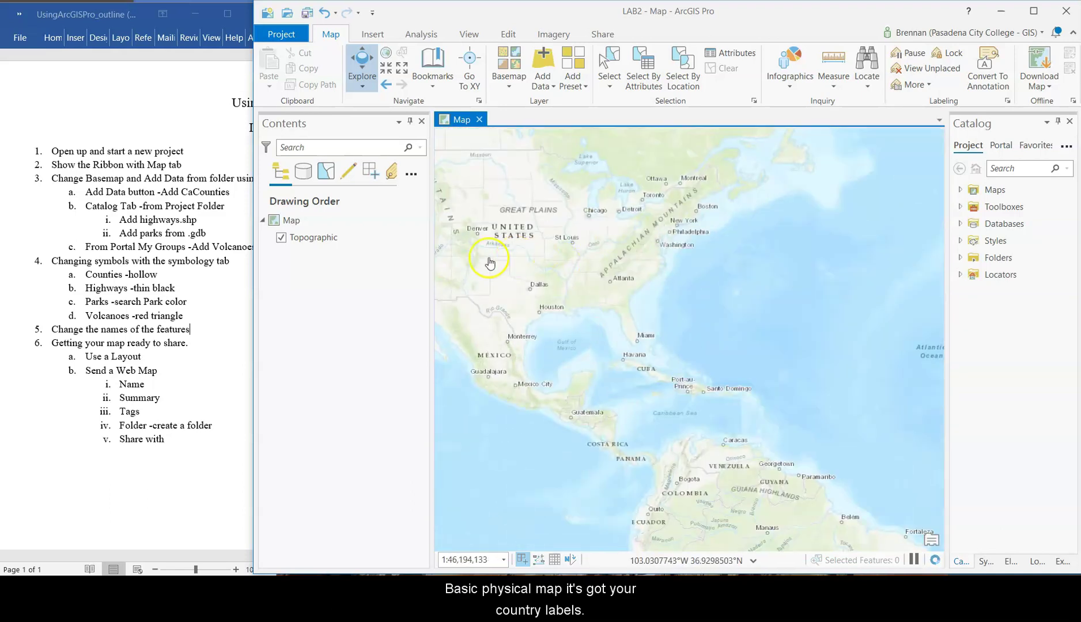
pyautogui.scroll(2, 536, 282)
pyautogui.moveTo(510, 272); pyautogui.dragTo(637, 249)
pyautogui.scroll(1, 596, 282)
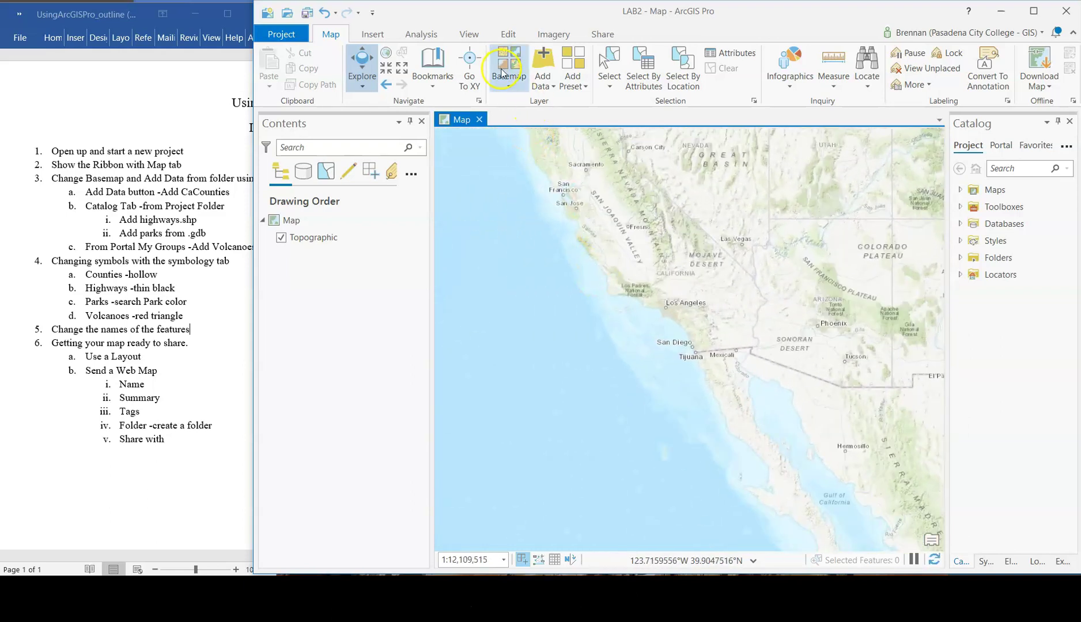
pyautogui.click(503, 73)
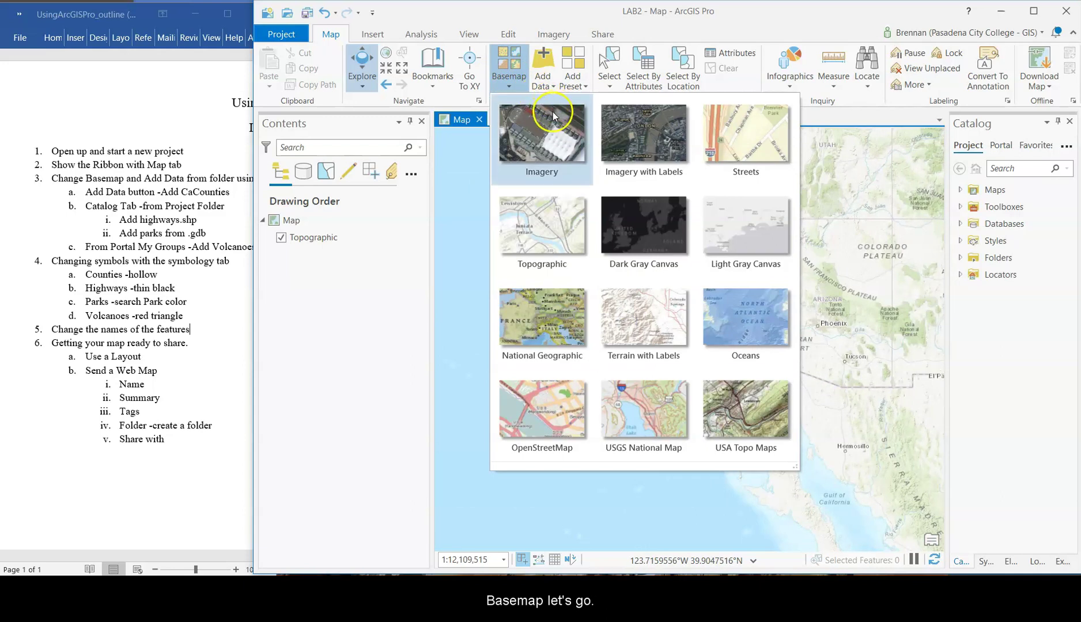
# - Try the Imagery basemap, then switch to Streets and pan over to California
pyautogui.click(550, 147)
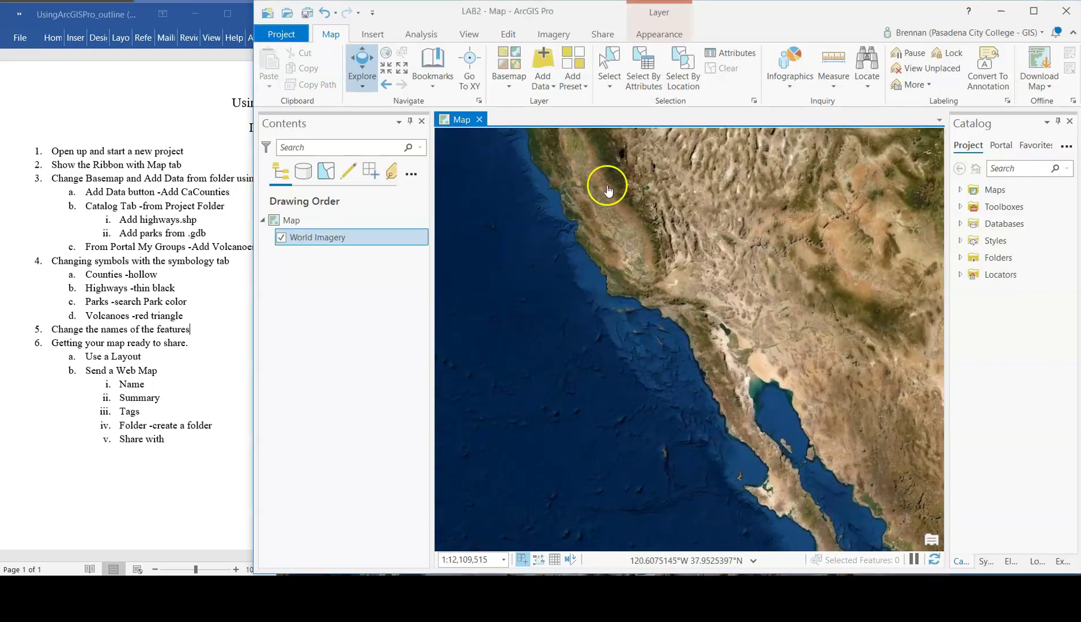
pyautogui.moveTo(724, 246); pyautogui.dragTo(656, 285)
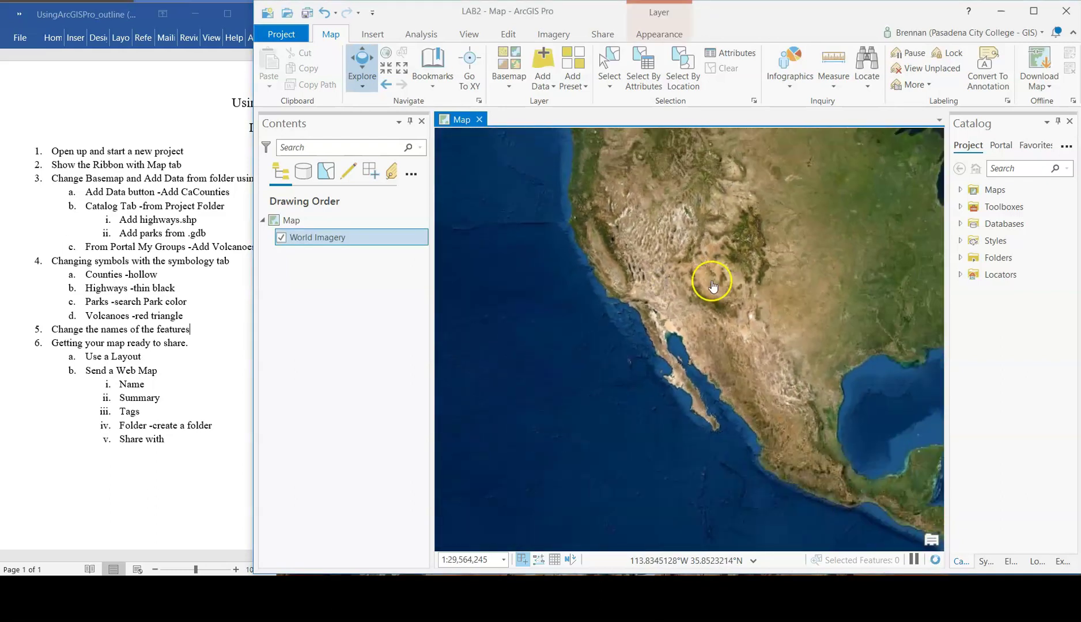
pyautogui.scroll(-5, 721, 280)
pyautogui.scroll(5, 610, 285)
pyautogui.click(517, 87)
pyautogui.click(737, 133)
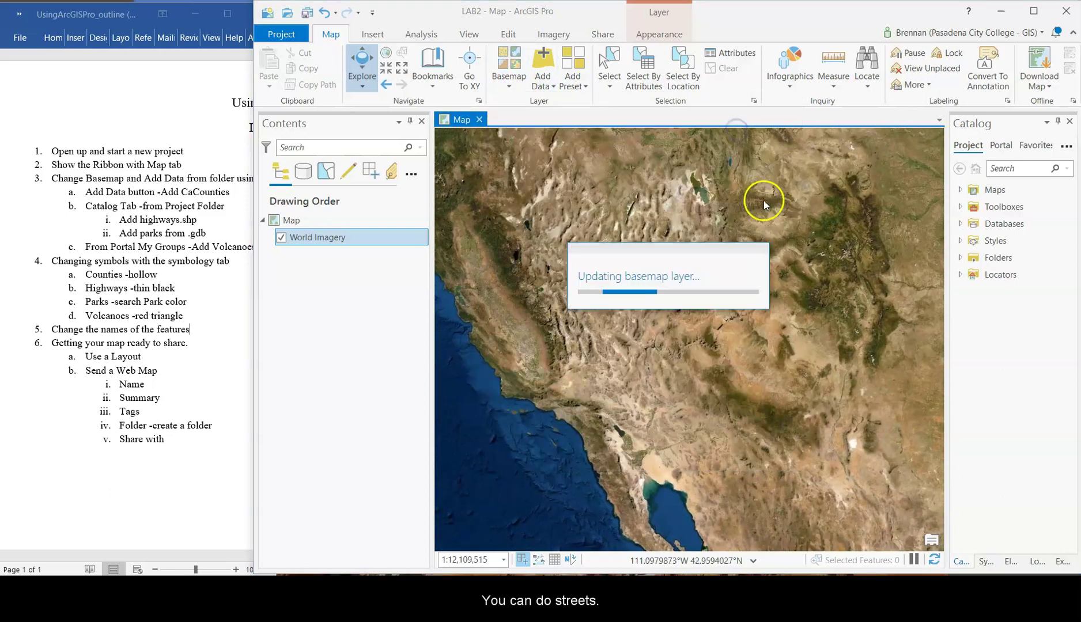
pyautogui.scroll(-3, 623, 374)
pyautogui.scroll(3, 657, 364)
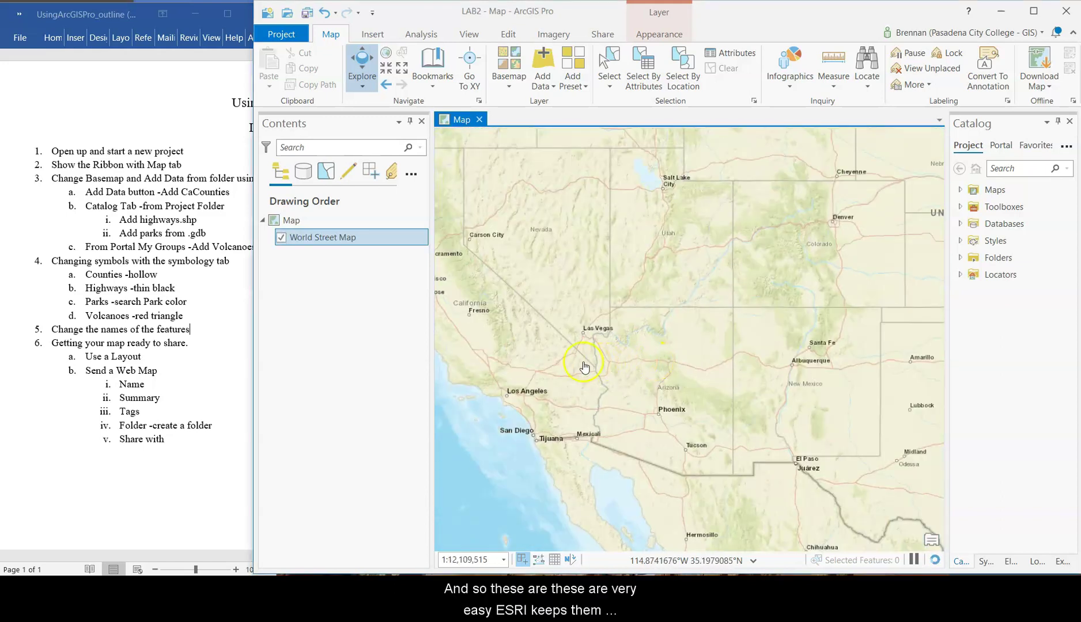
pyautogui.moveTo(572, 366); pyautogui.dragTo(753, 349)
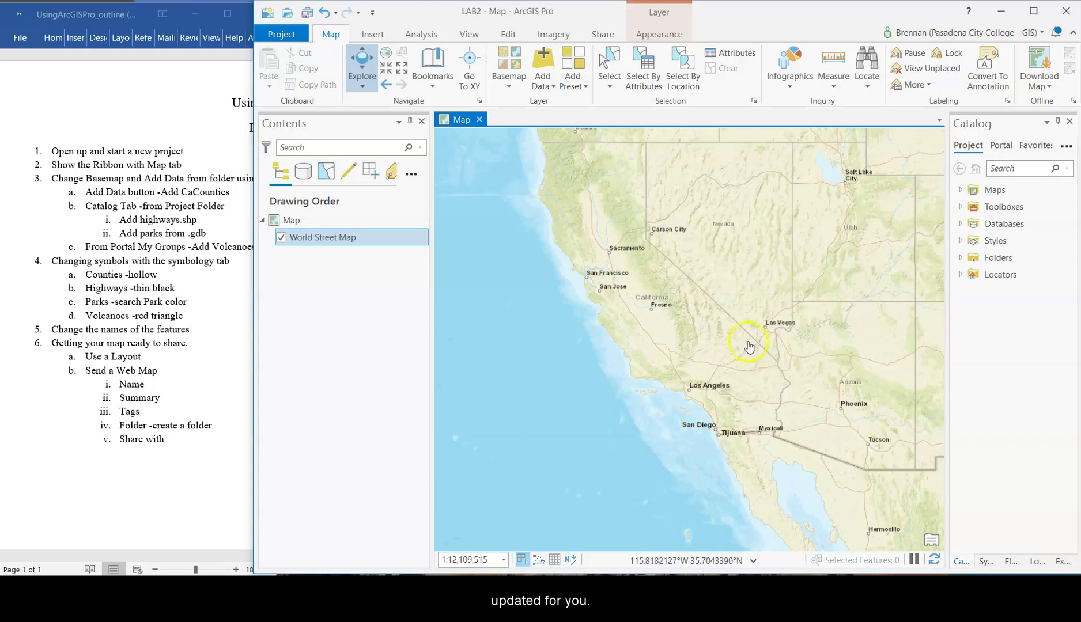
pyautogui.scroll(5, 726, 346)
# - View Imagery close-up along the Los Angeles and Long Beach coast, then return to World Street Map
pyautogui.click(506, 64)
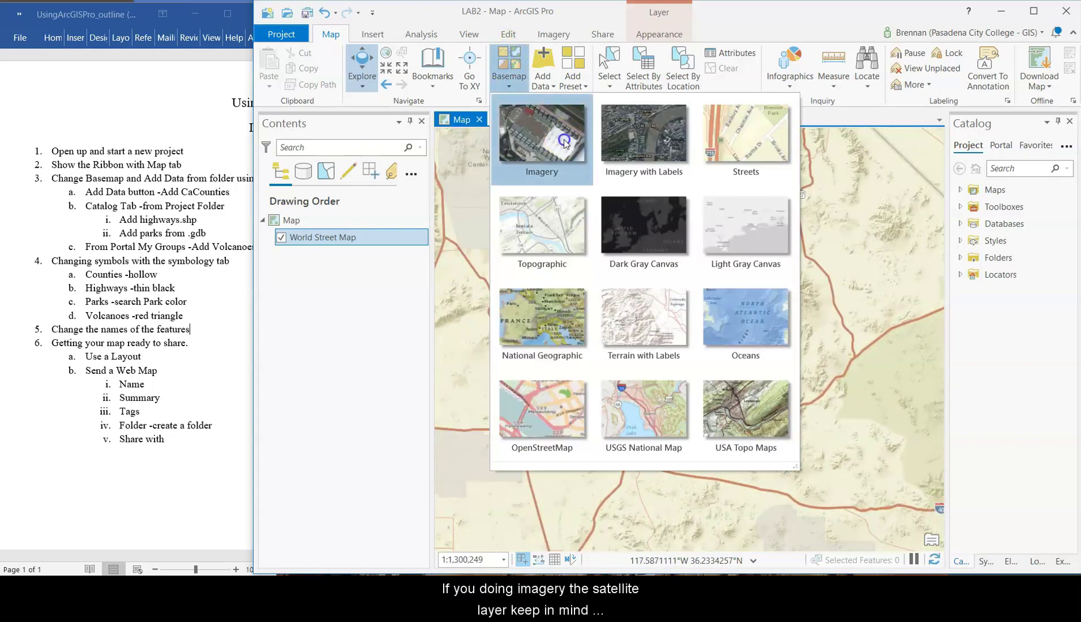
pyautogui.click(541, 134)
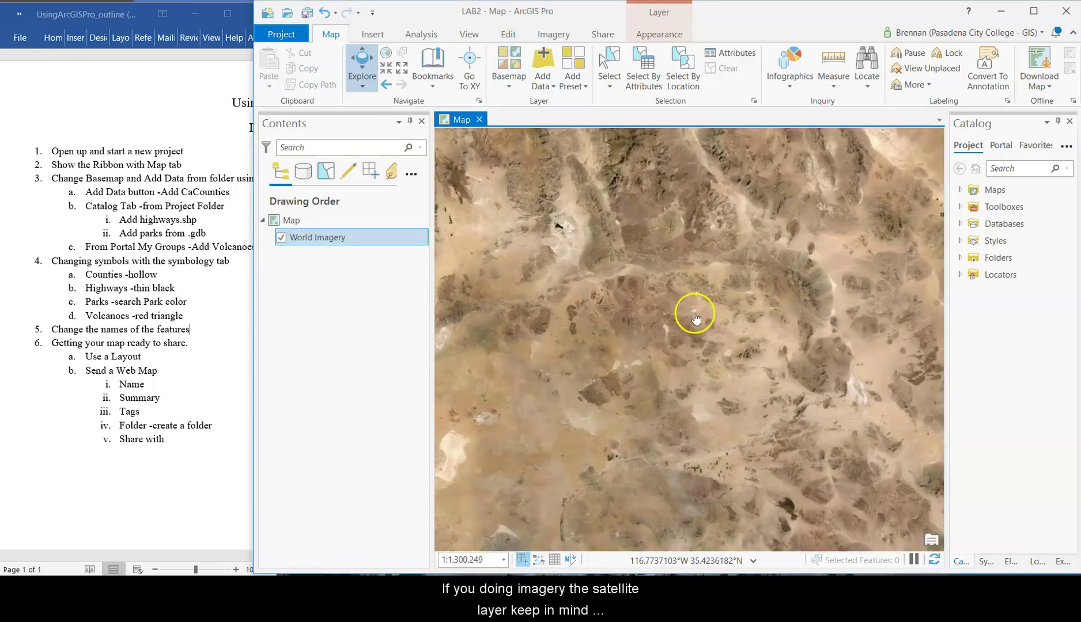
pyautogui.moveTo(576, 410); pyautogui.dragTo(729, 316)
pyautogui.moveTo(700, 266); pyautogui.dragTo(717, 251)
pyautogui.scroll(5, 717, 250)
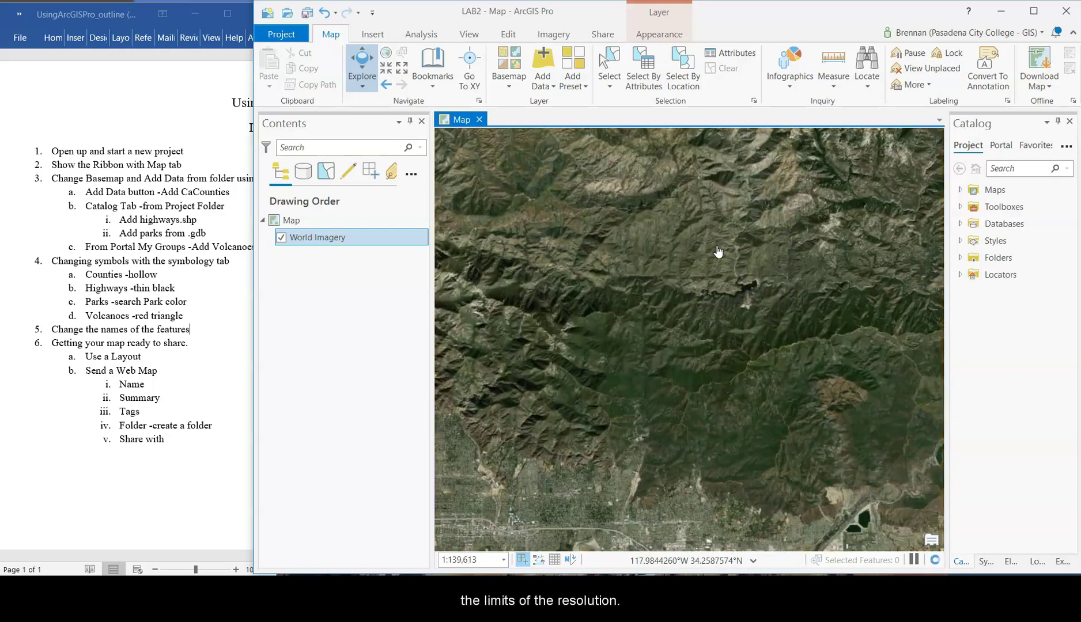
pyautogui.scroll(10, 718, 251)
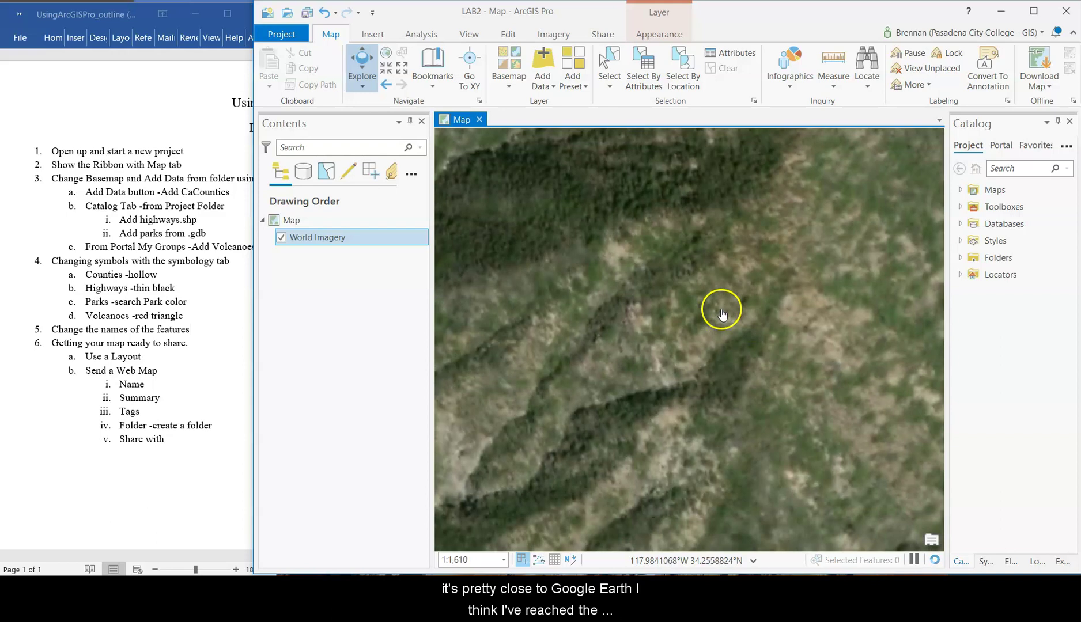
pyautogui.moveTo(765, 321); pyautogui.dragTo(623, 270)
pyautogui.moveTo(818, 337); pyautogui.dragTo(593, 234)
pyautogui.scroll(-4, 731, 355)
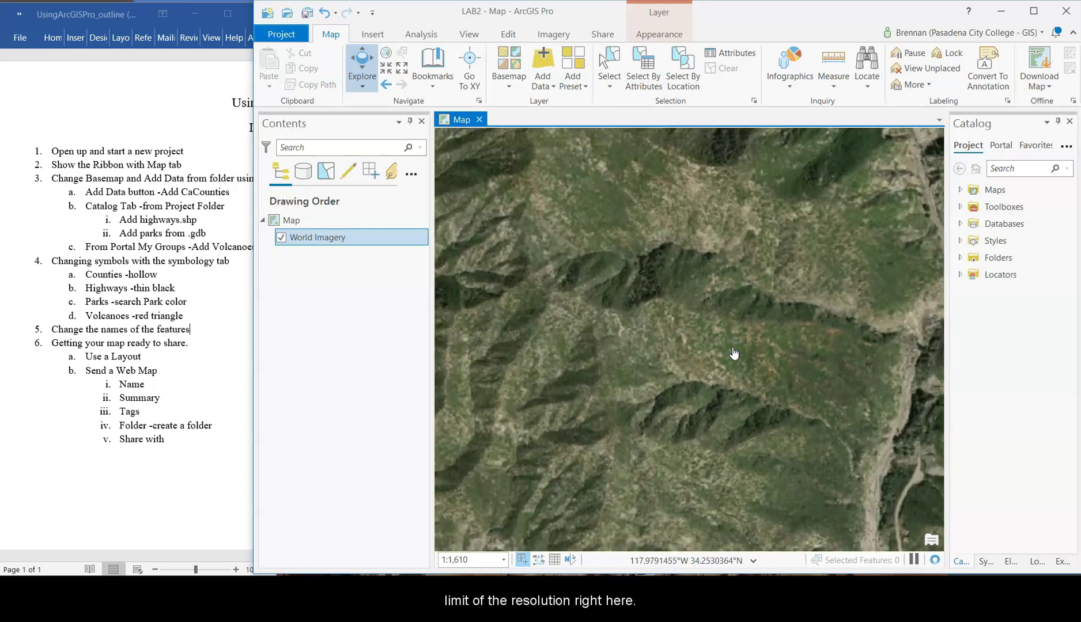
pyautogui.scroll(-8, 762, 313)
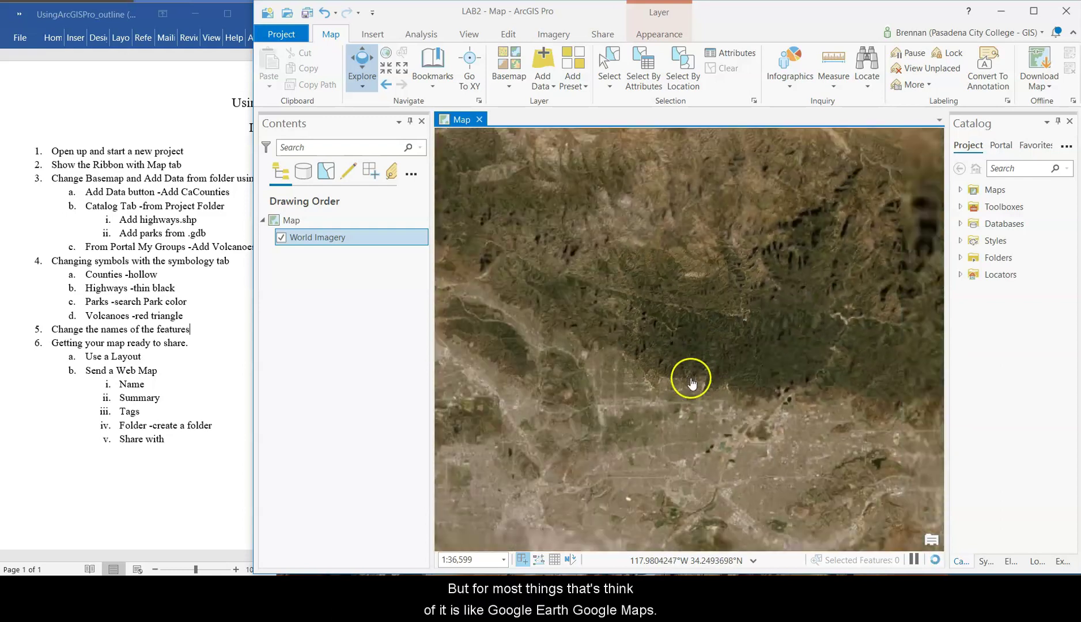
pyautogui.moveTo(682, 353); pyautogui.dragTo(797, 357)
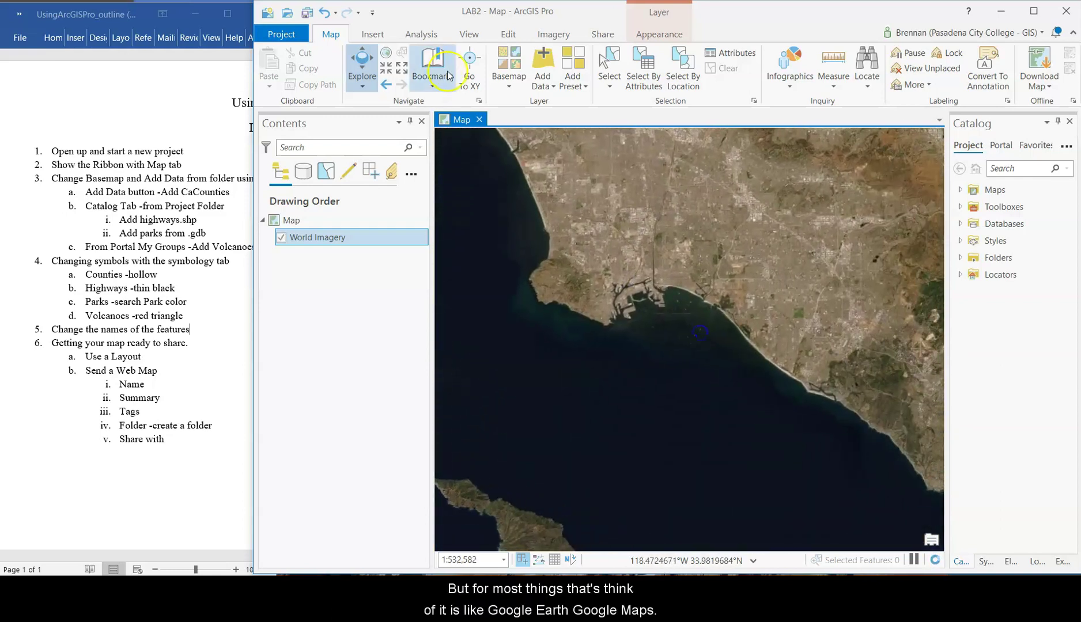
pyautogui.click(509, 80)
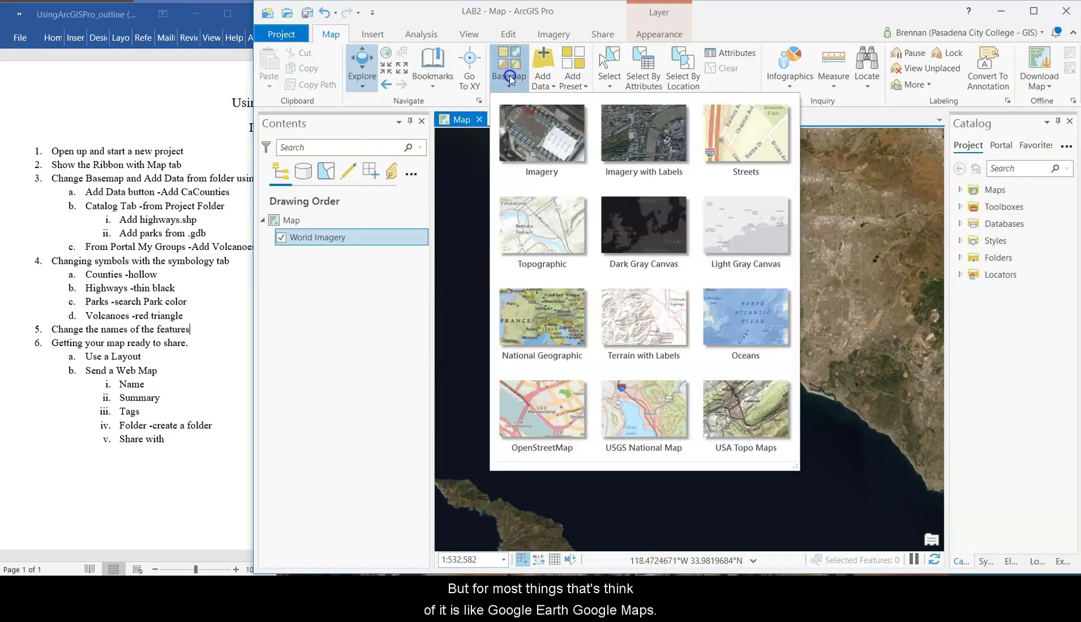
pyautogui.click(742, 146)
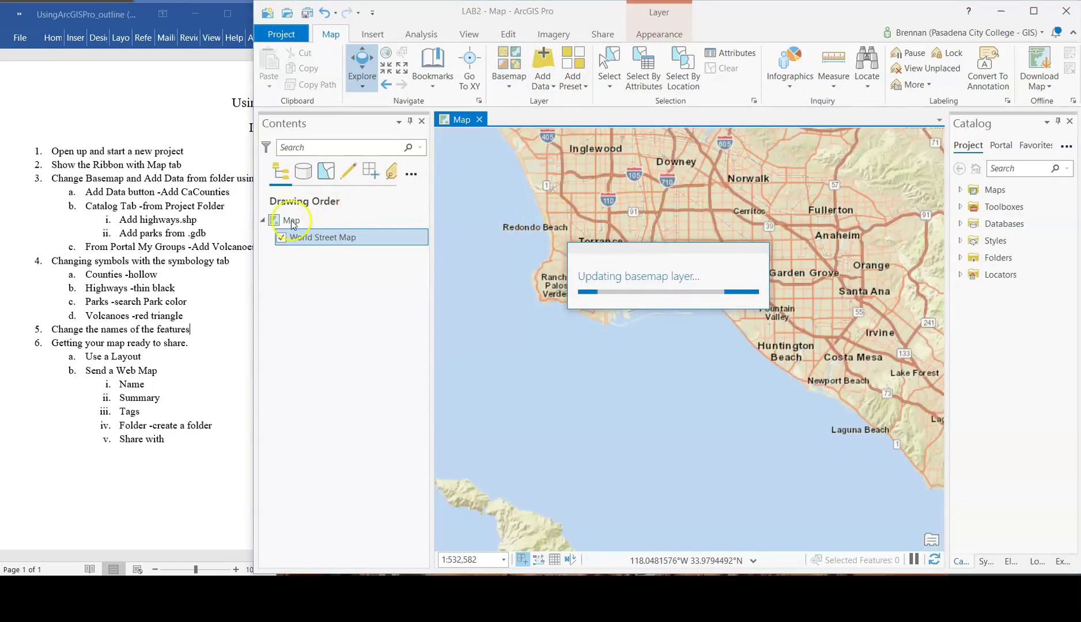
pyautogui.moveTo(254, 241); pyautogui.dragTo(271, 240)
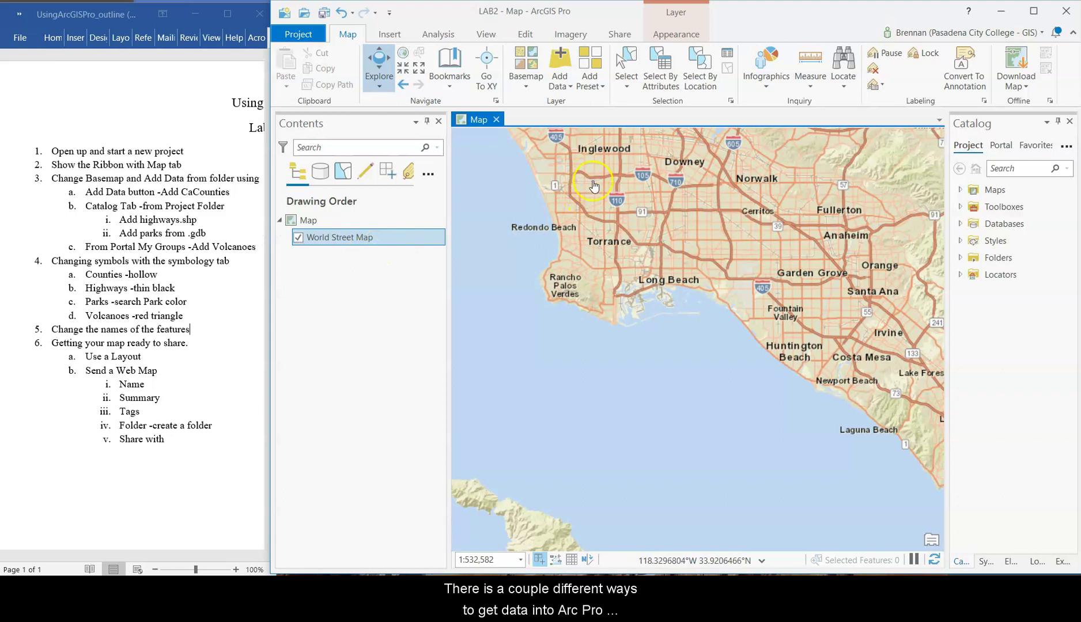
# - In Add Data, search the GEOG11_Pro lab2test and Lab_02_Pro folders for the lab data
pyautogui.click(597, 85)
pyautogui.click(562, 65)
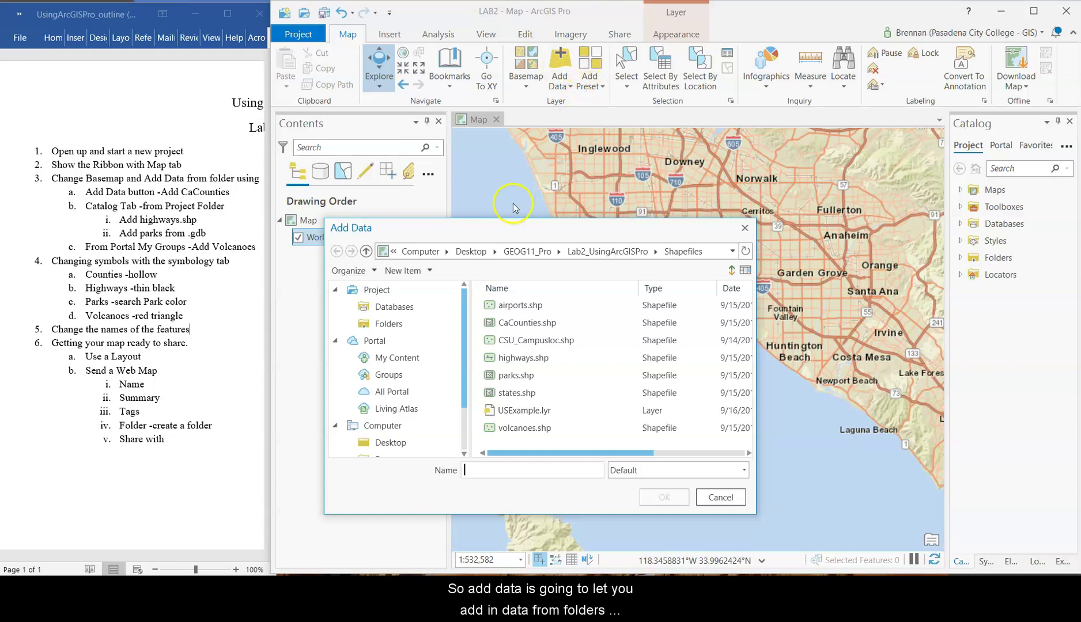
pyautogui.click(474, 253)
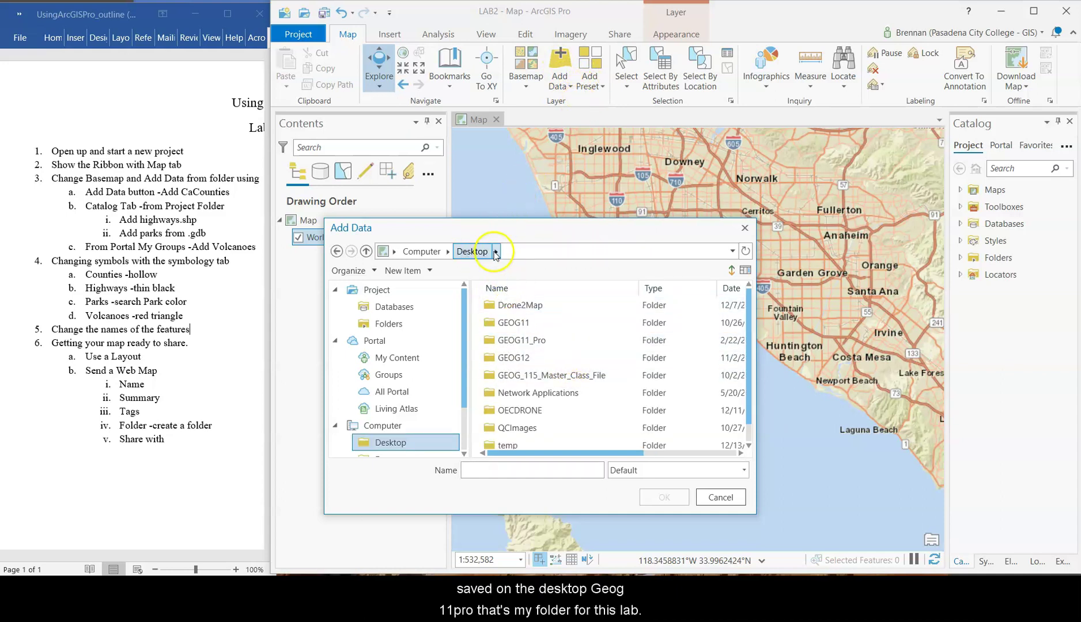
pyautogui.doubleClick(530, 345)
pyautogui.click(536, 345)
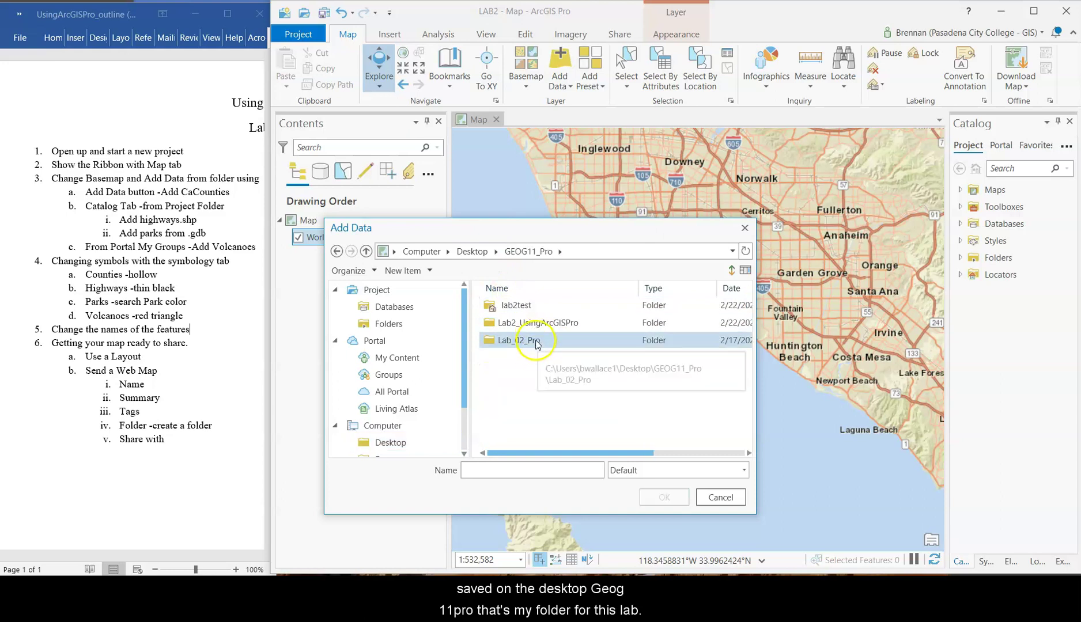
pyautogui.click(524, 308)
pyautogui.doubleClick(524, 308)
pyautogui.click(542, 339)
pyautogui.click(550, 326)
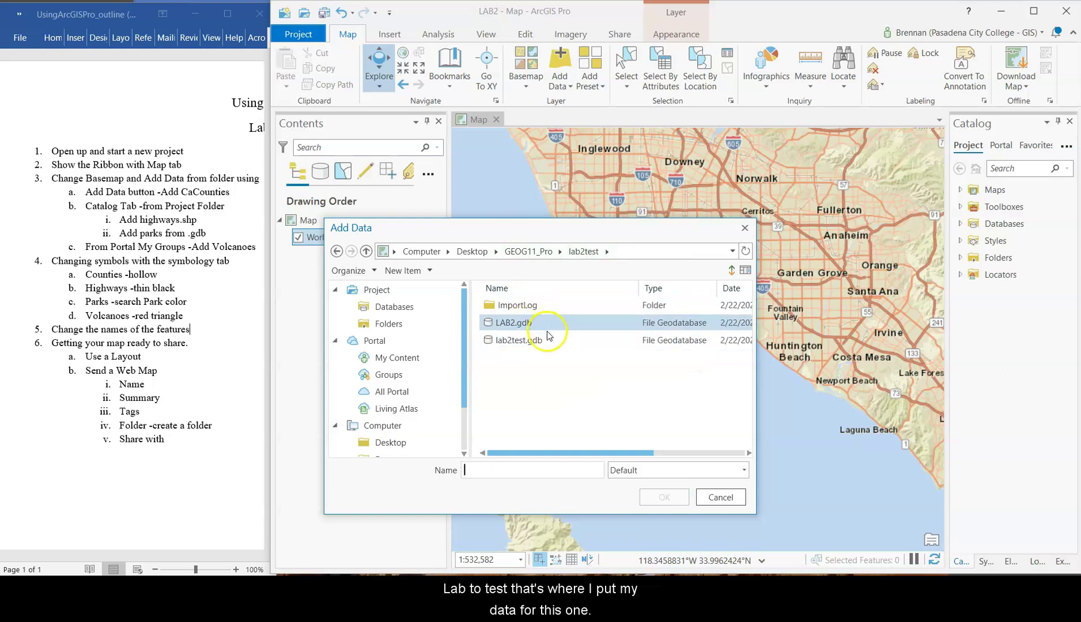
pyautogui.click(542, 345)
pyautogui.click(527, 331)
pyautogui.click(526, 343)
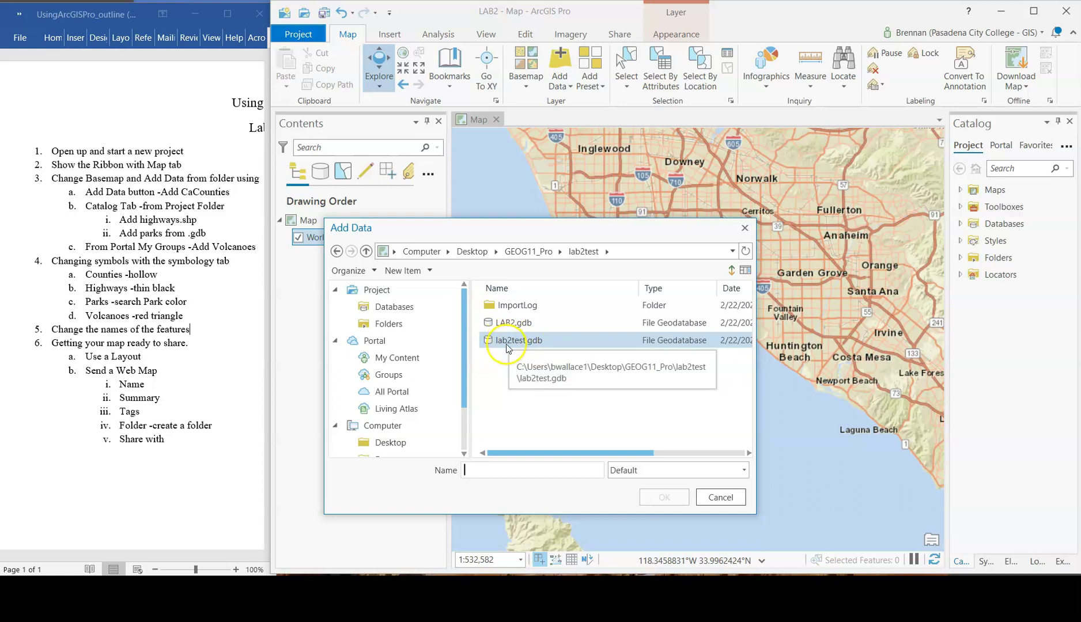
pyautogui.doubleClick(510, 341)
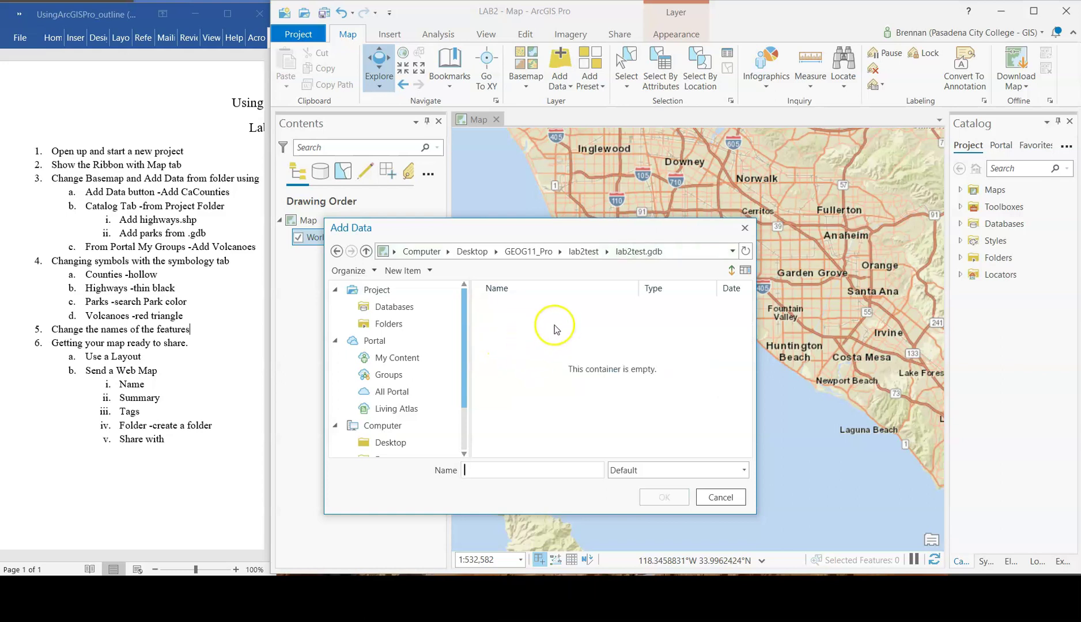
pyautogui.click(514, 249)
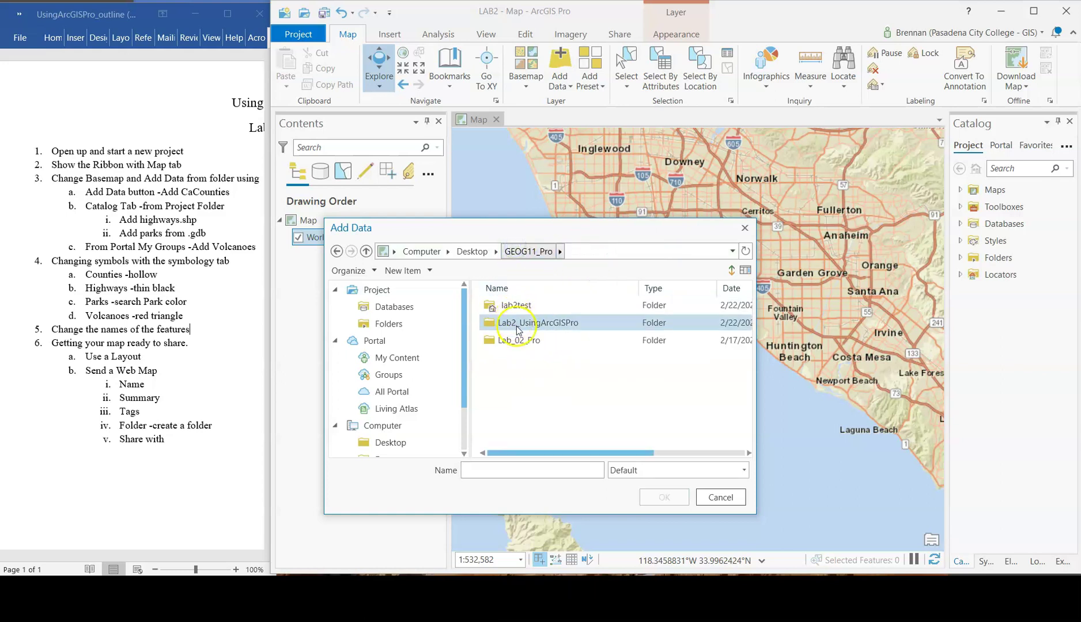
pyautogui.click(524, 339)
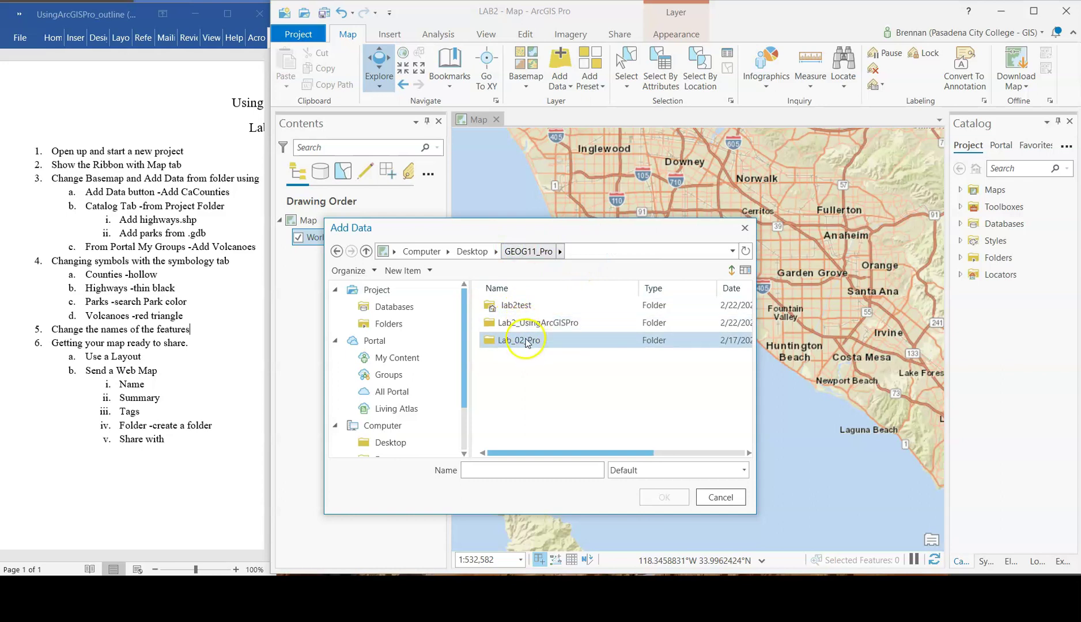
pyautogui.click(515, 305)
pyautogui.doubleClick(514, 306)
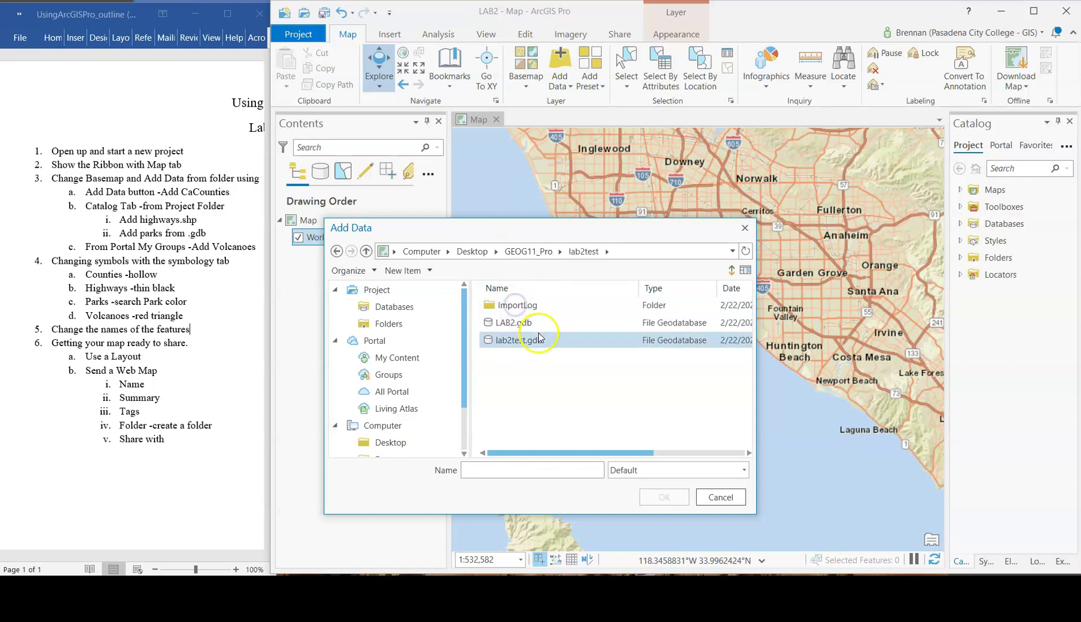
pyautogui.doubleClick(527, 322)
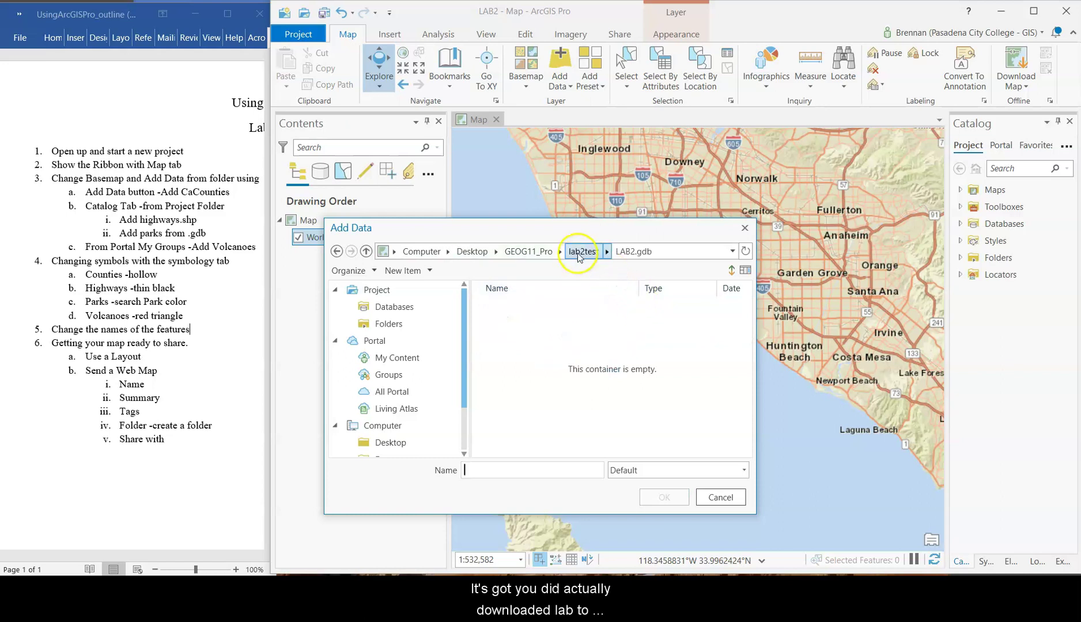
pyautogui.click(578, 251)
pyautogui.click(521, 252)
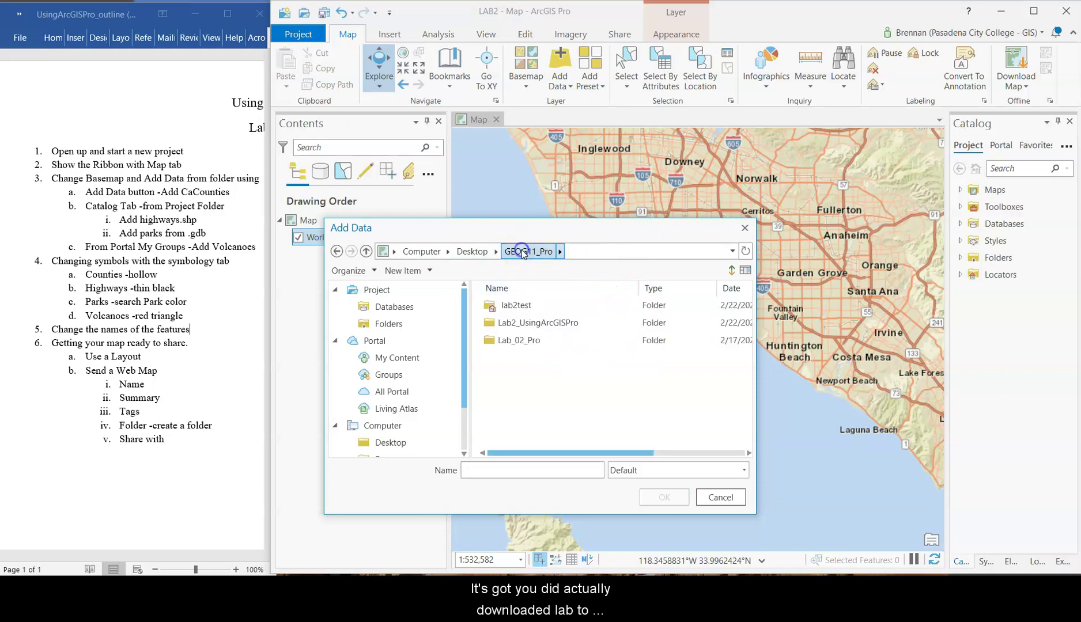
pyautogui.doubleClick(521, 340)
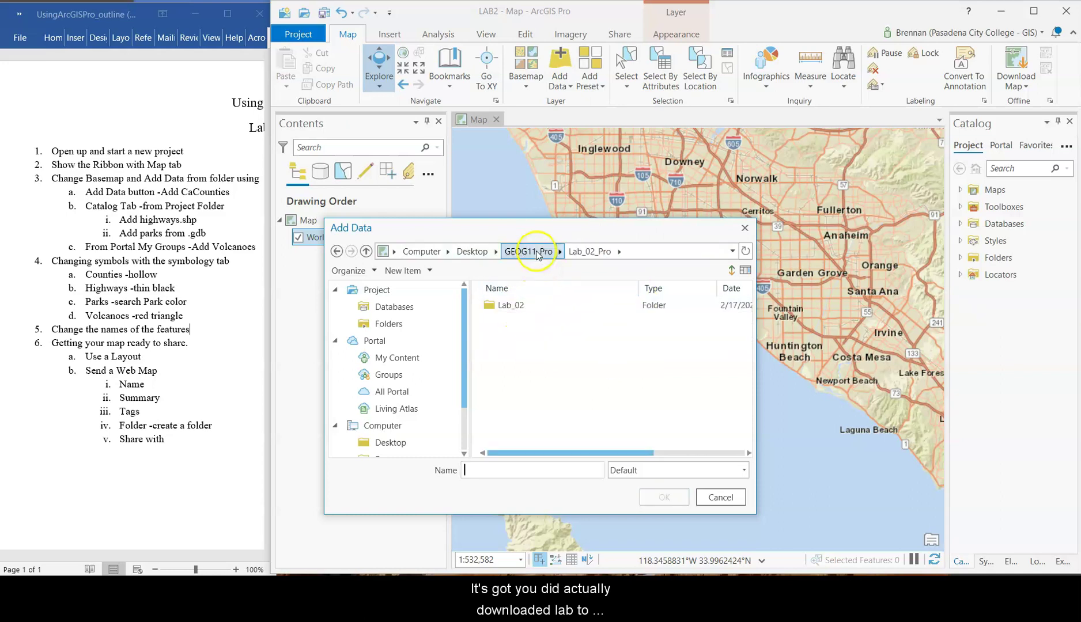
pyautogui.click(528, 251)
pyautogui.click(526, 346)
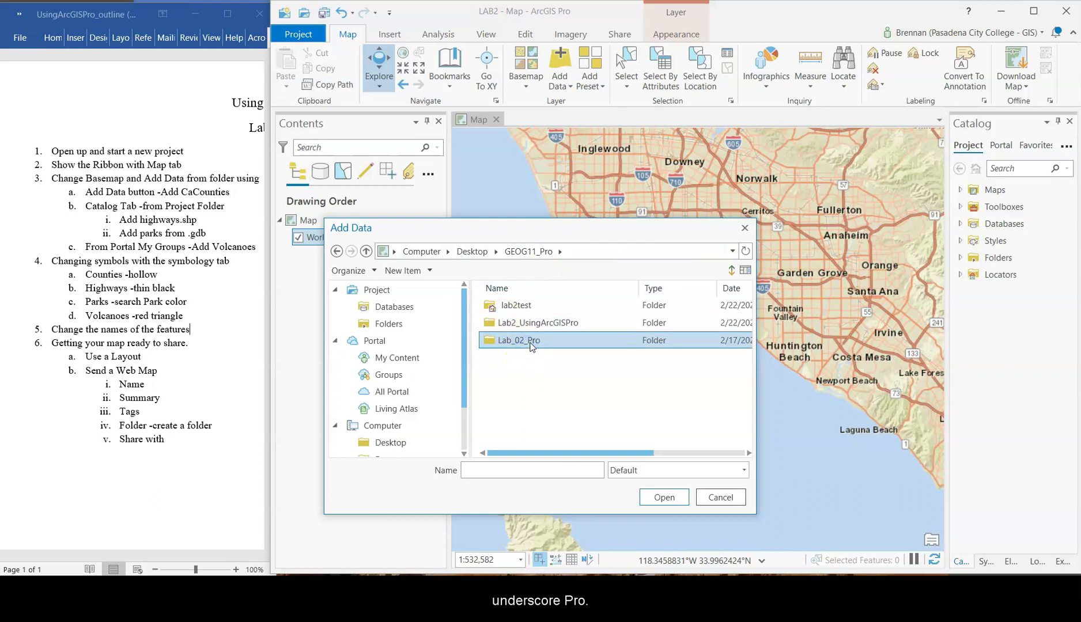
pyautogui.doubleClick(533, 341)
pyautogui.doubleClick(512, 306)
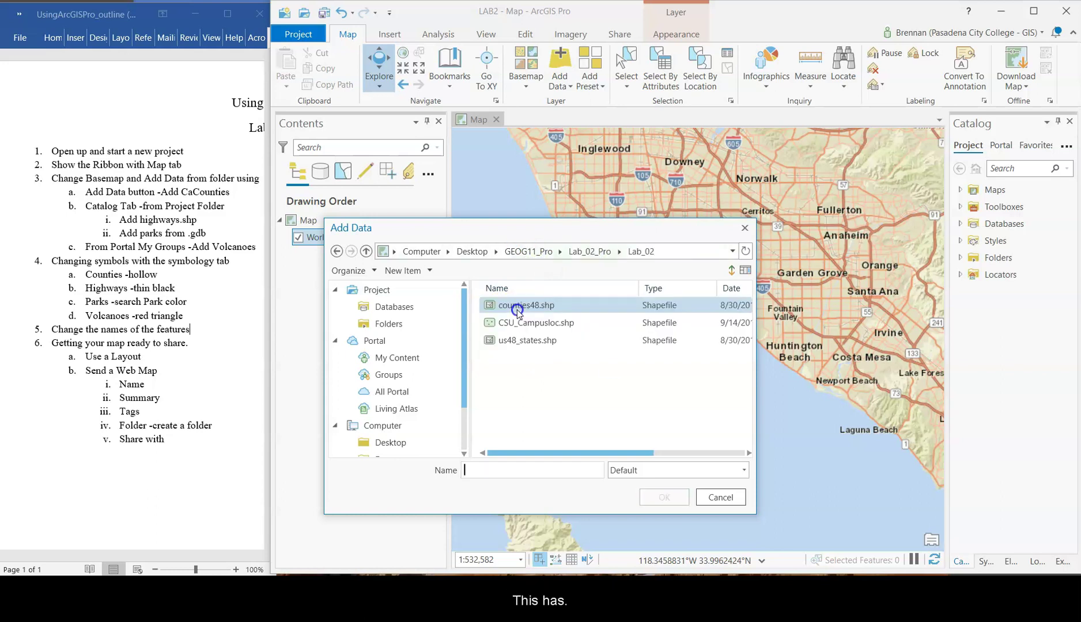
pyautogui.click(562, 343)
pyautogui.click(529, 252)
# - Add CaCounties.shp from Lab2_UsingArcGISPro > Shapefiles to the map
pyautogui.doubleClick(517, 324)
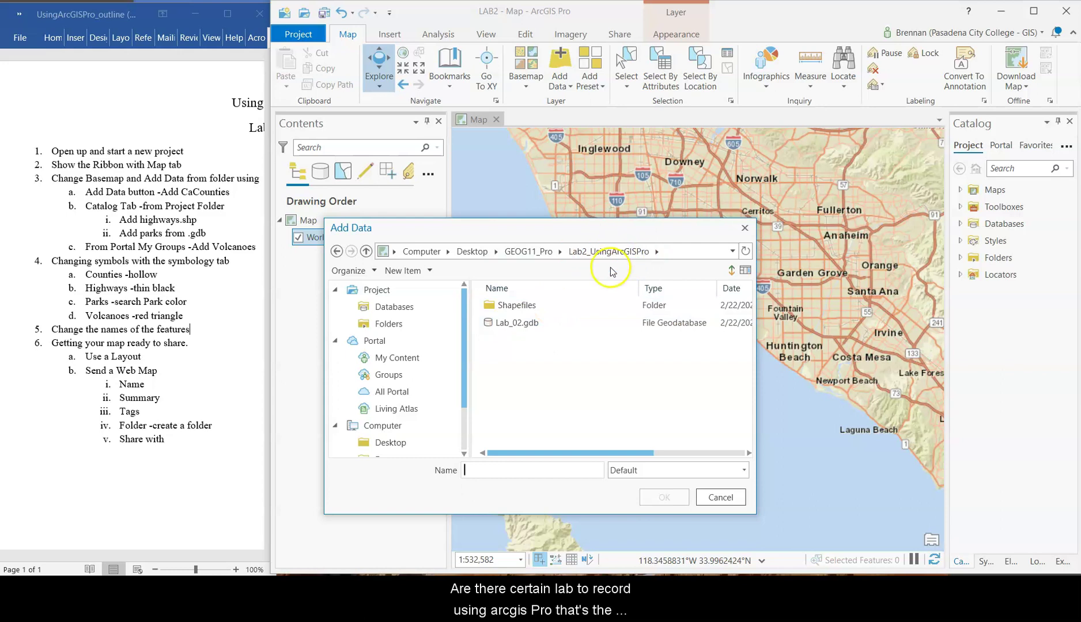
pyautogui.doubleClick(526, 327)
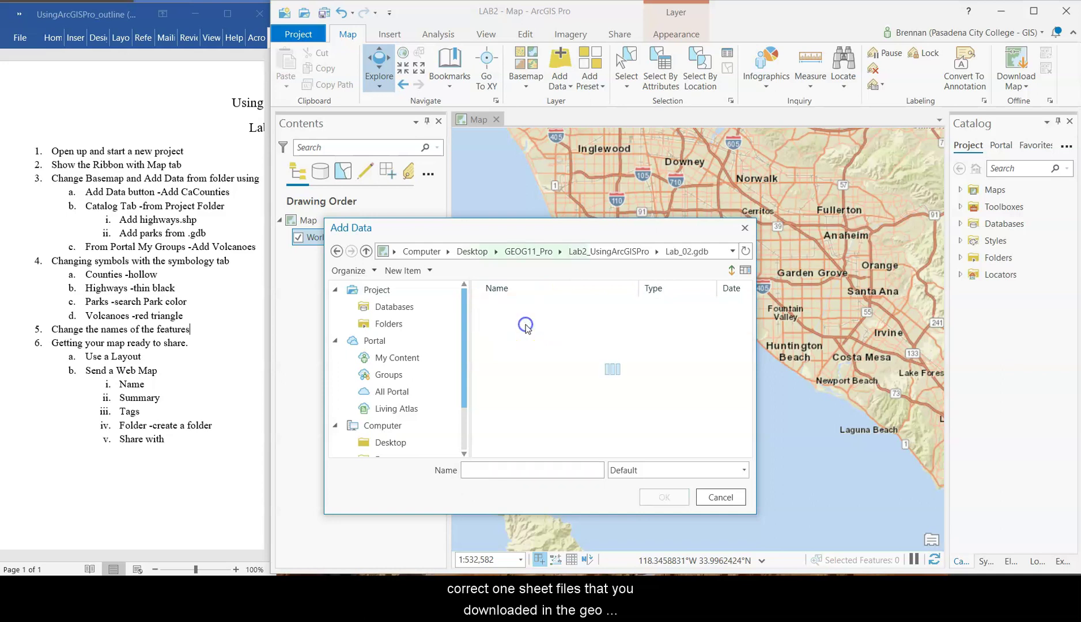
pyautogui.click(616, 253)
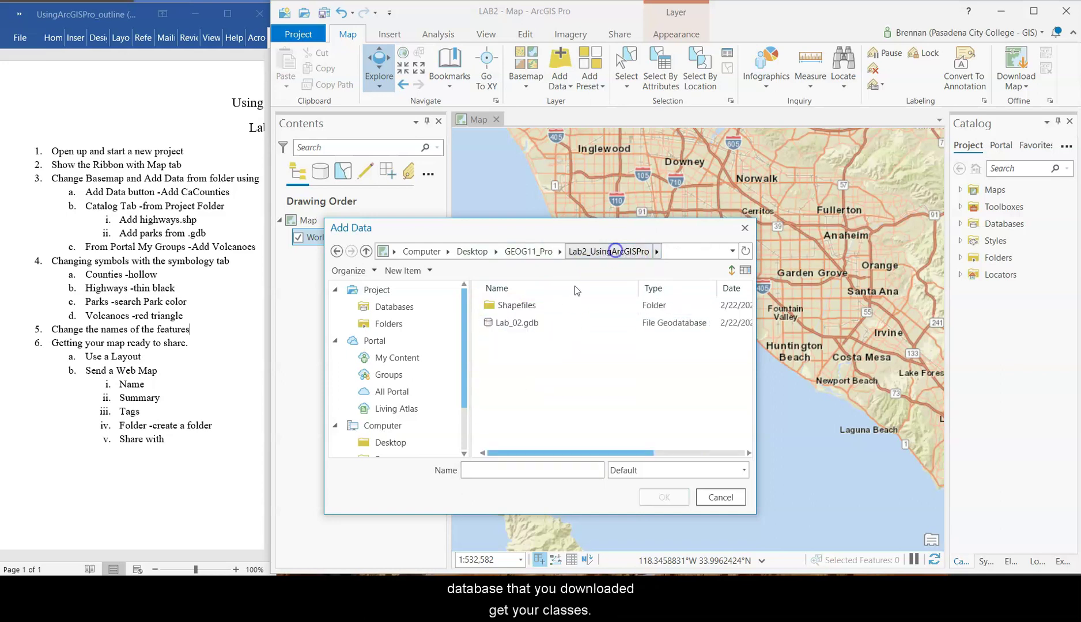
pyautogui.doubleClick(535, 306)
pyautogui.click(539, 343)
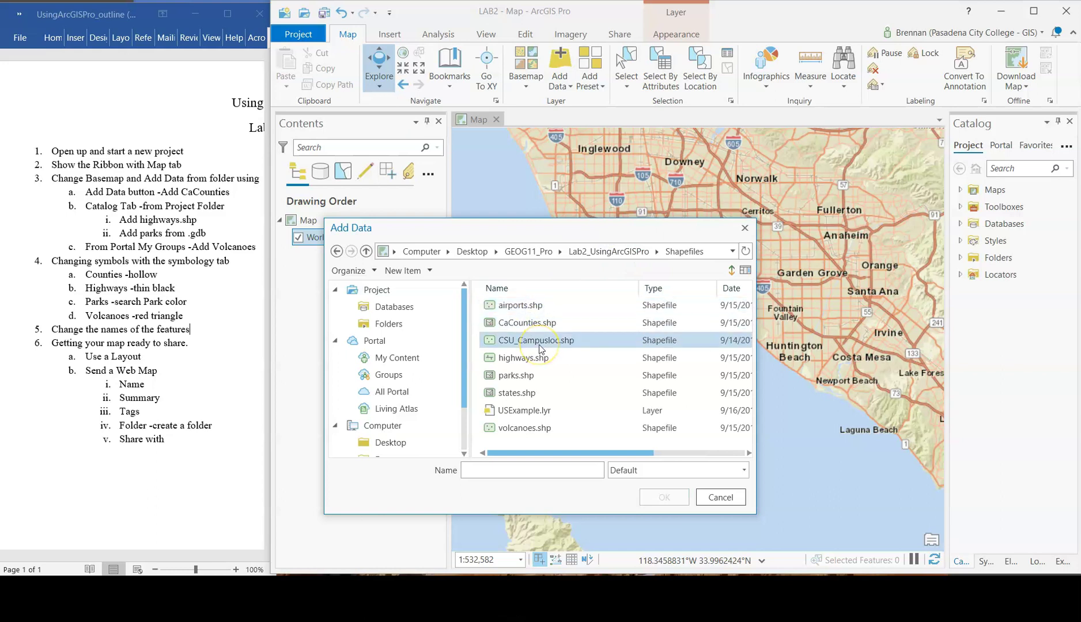
pyautogui.click(556, 345)
pyautogui.click(525, 325)
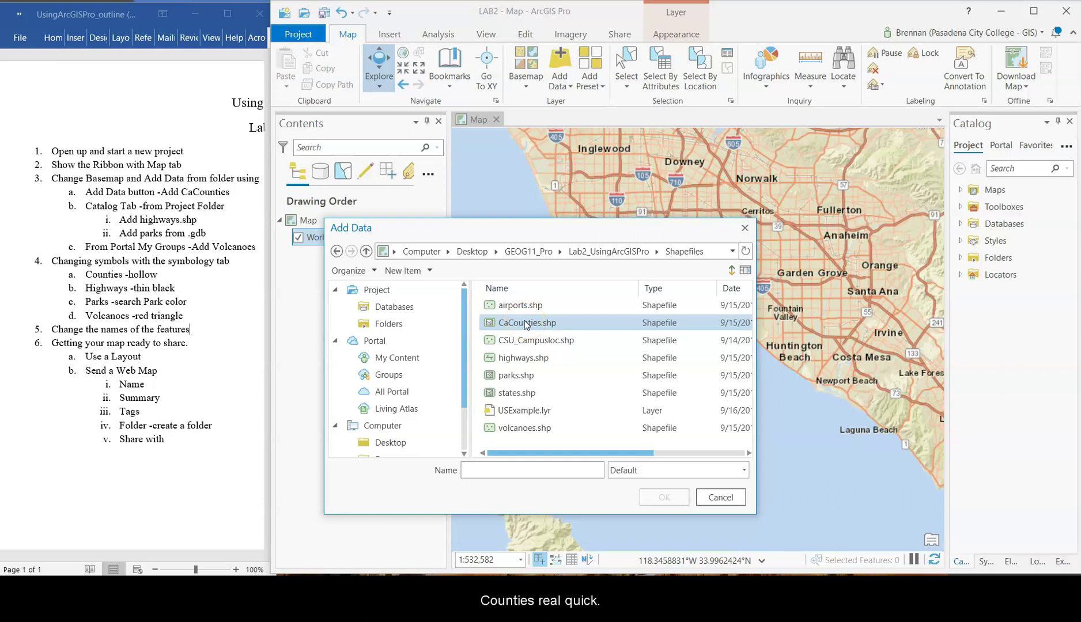
pyautogui.click(525, 324)
pyautogui.click(668, 497)
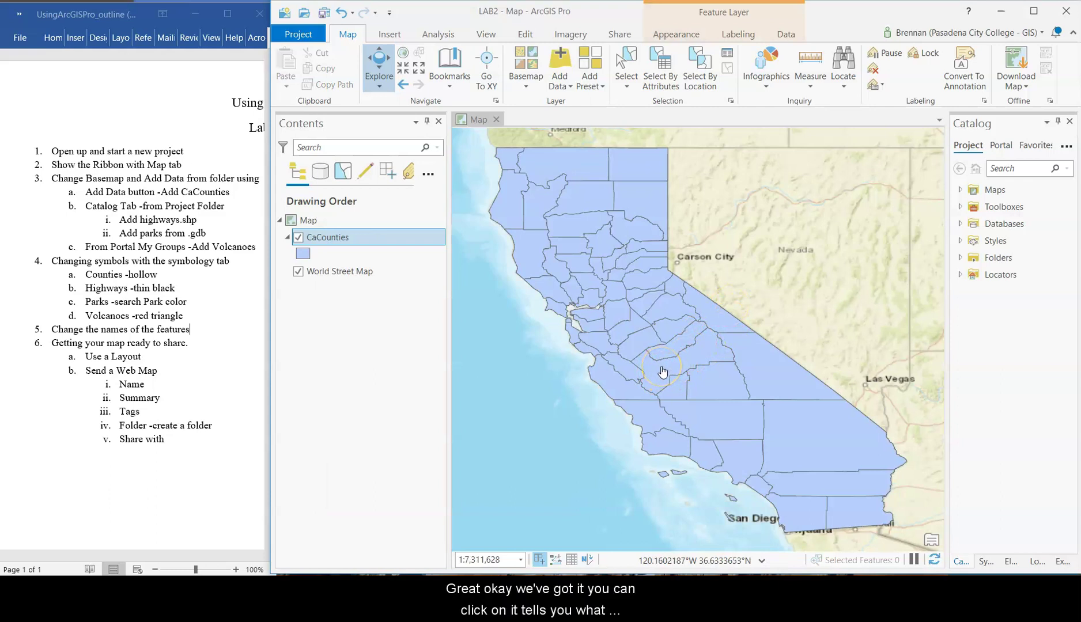
pyautogui.click(720, 418)
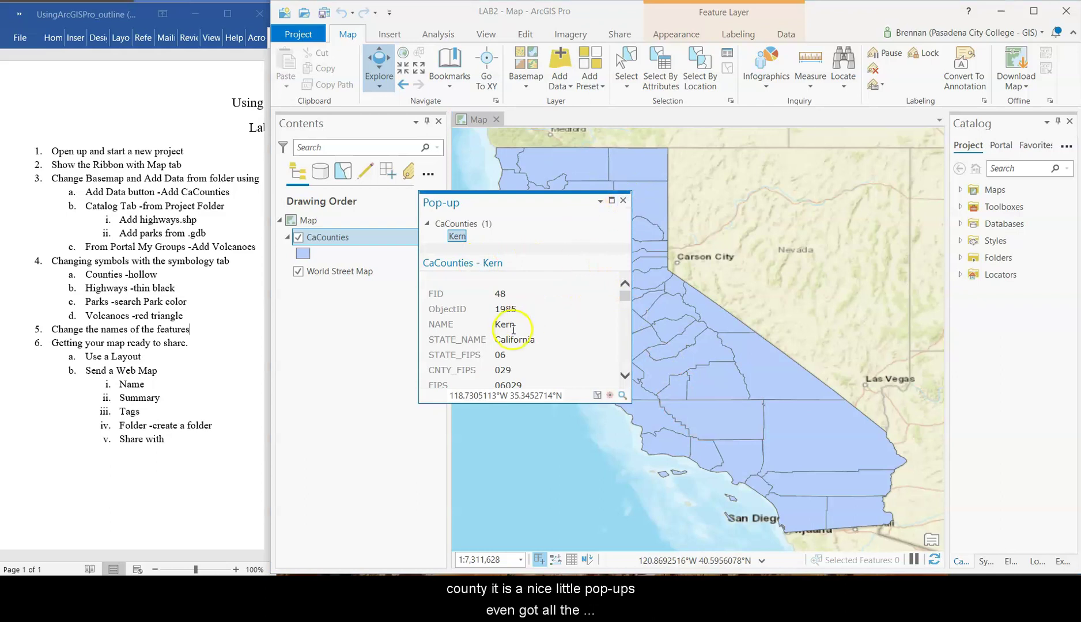
pyautogui.scroll(-5, 507, 340)
pyautogui.scroll(-10, 507, 340)
pyautogui.click(801, 451)
pyautogui.click(751, 464)
pyautogui.scroll(-5, 556, 344)
pyautogui.scroll(5, 574, 325)
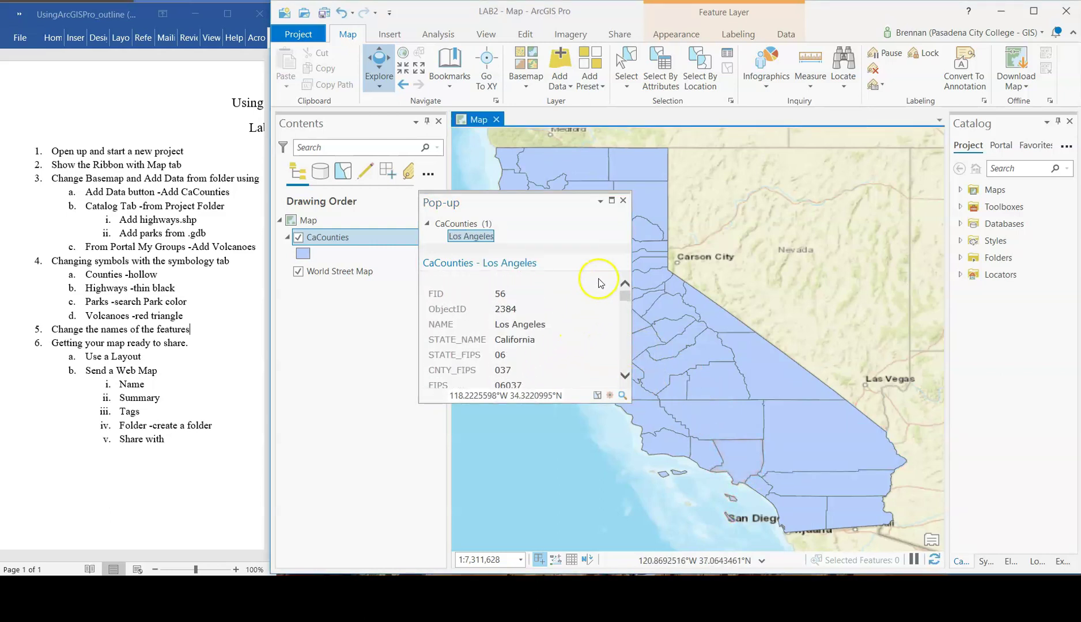
pyautogui.click(624, 200)
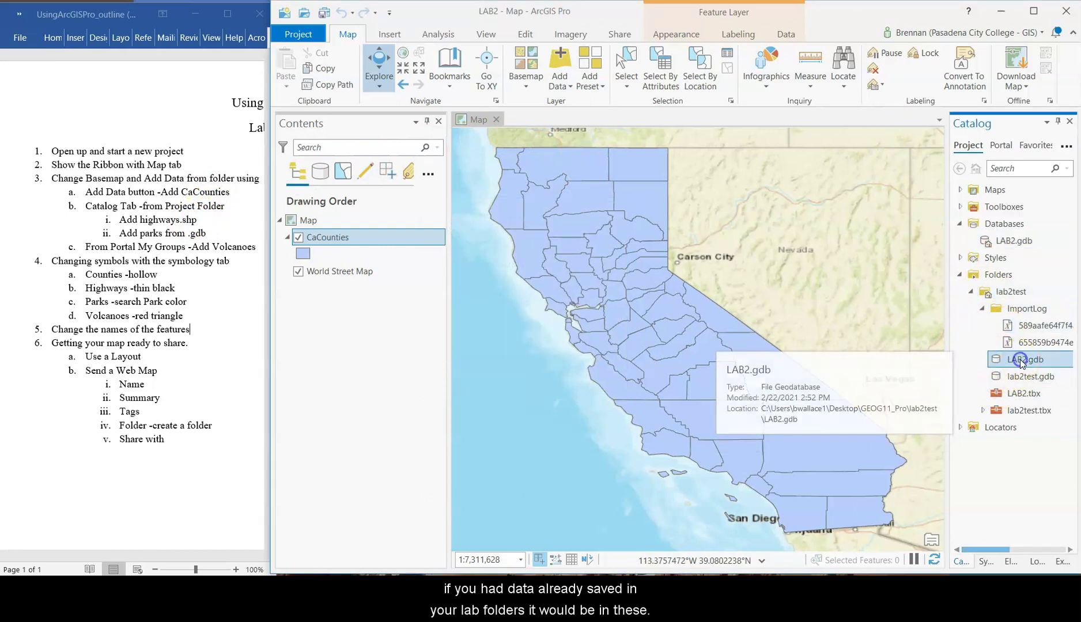
# - Inspect lab2test.gdb in the Catalog pane, then bring up Add Data on the lab's Shapefiles folder
pyautogui.click(1020, 377)
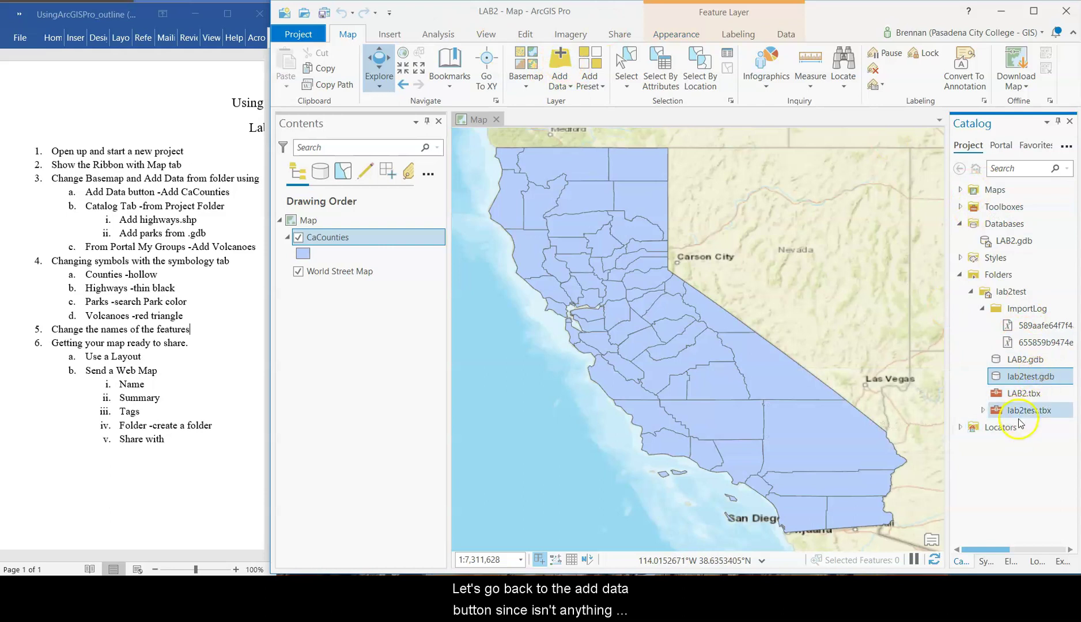
pyautogui.click(559, 72)
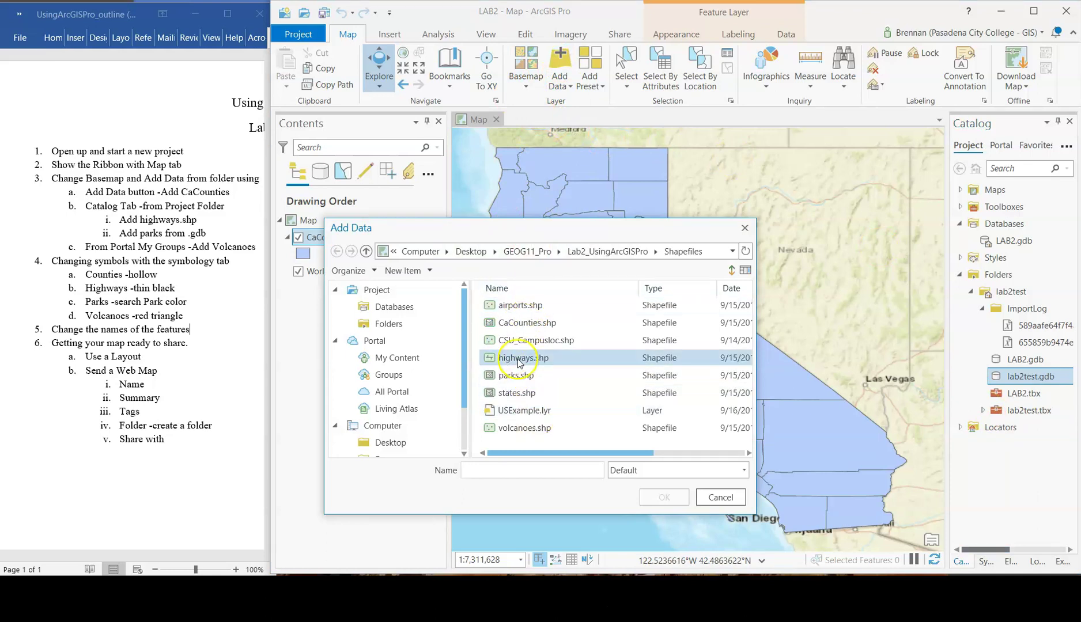
# - Add the highways.shp shapefile to the map
pyautogui.moveTo(546, 235); pyautogui.dragTo(709, 238)
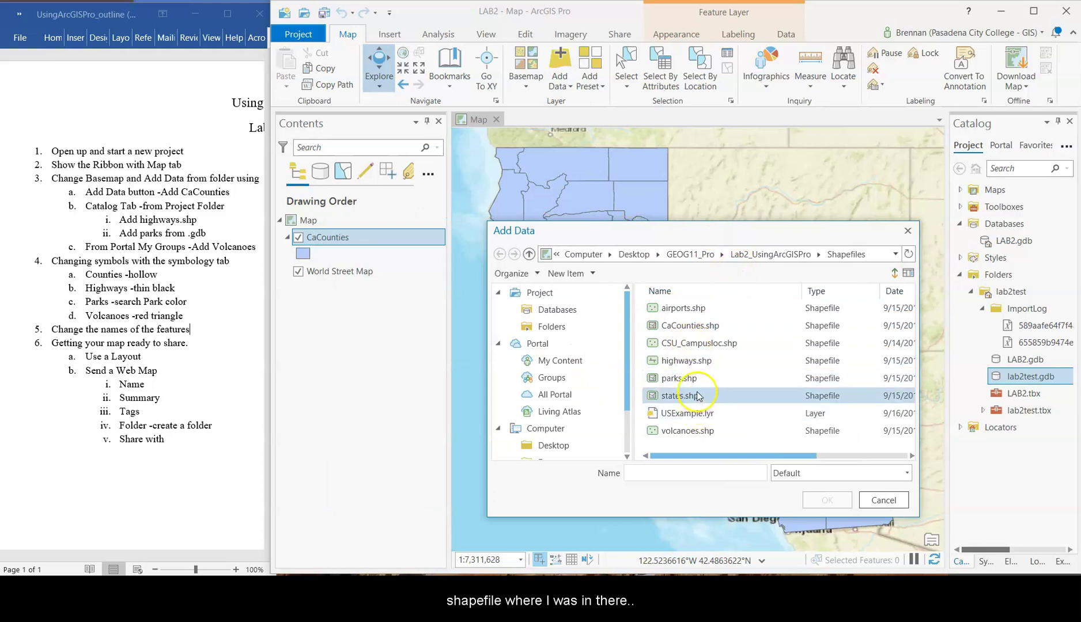
pyautogui.click(686, 360)
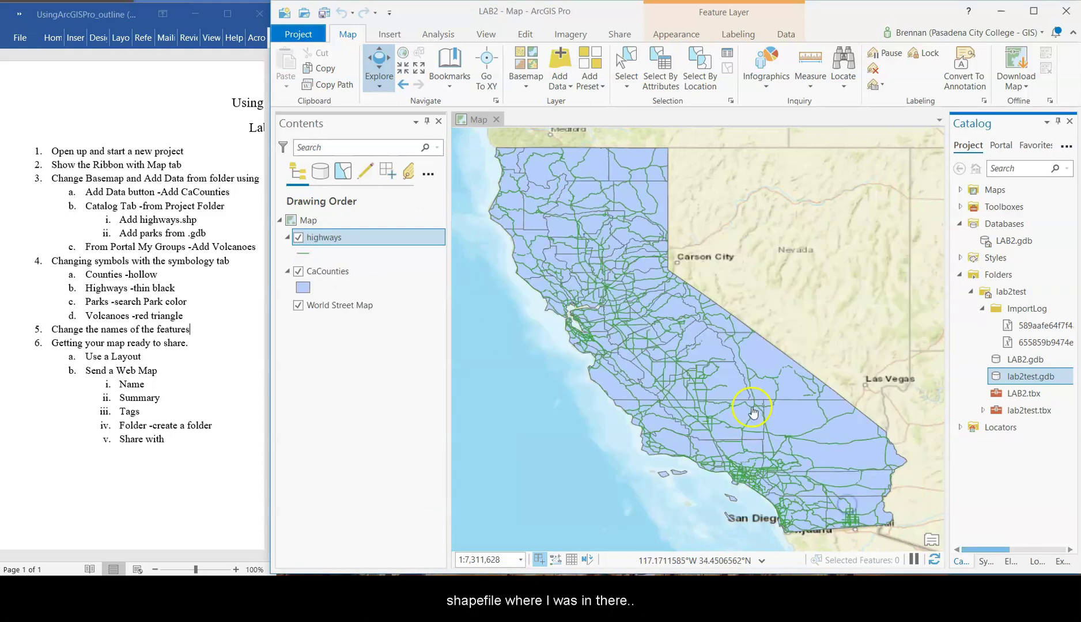
pyautogui.click(568, 61)
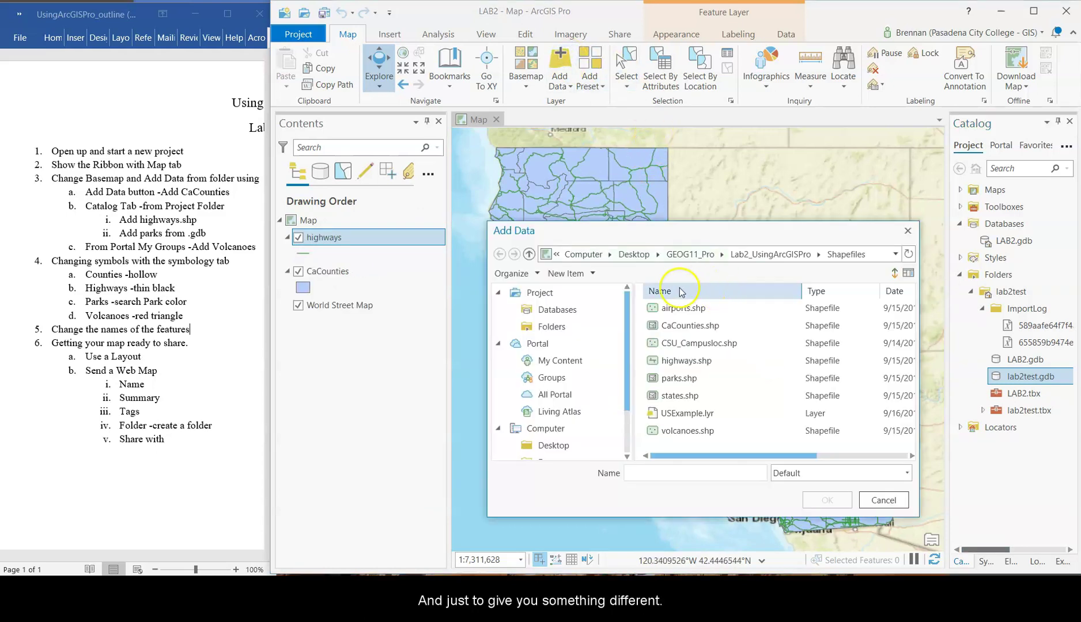
# - Add the airports and parks feature classes from Lab_02.gdb to the map
pyautogui.click(738, 253)
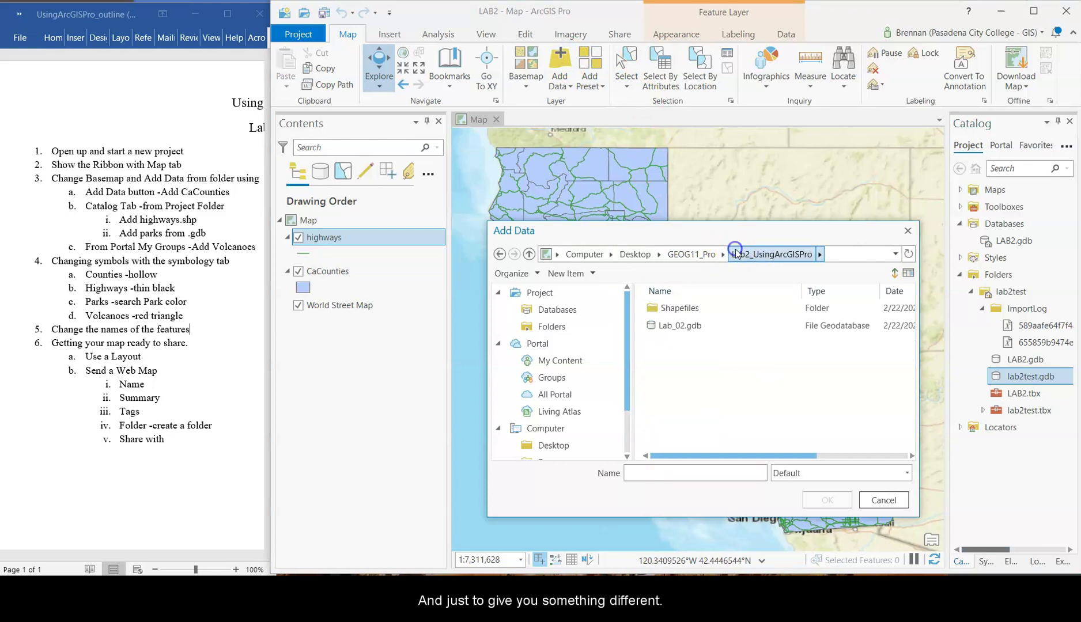
pyautogui.doubleClick(679, 325)
pyautogui.click(688, 348)
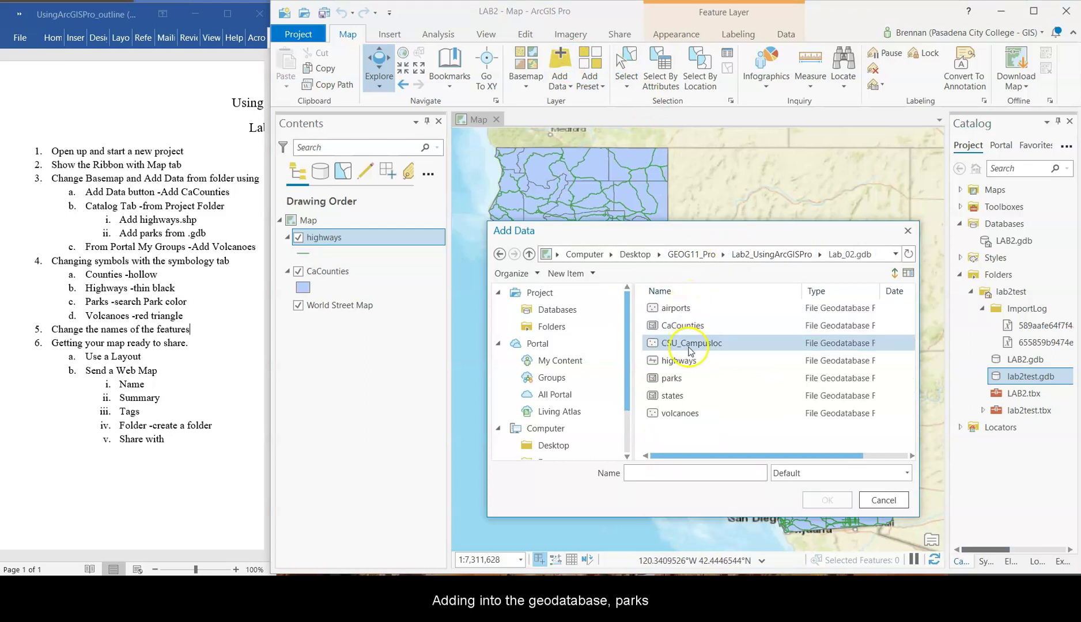
pyautogui.click(678, 378)
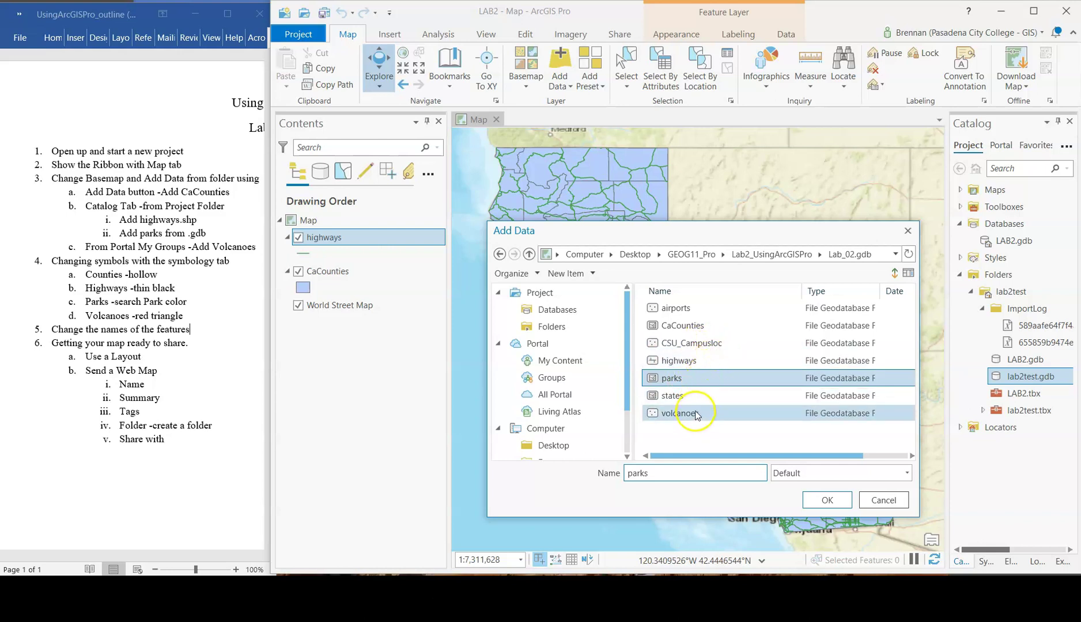
pyautogui.keyDown('ctrl'); pyautogui.click(686, 314); pyautogui.keyUp('ctrl')
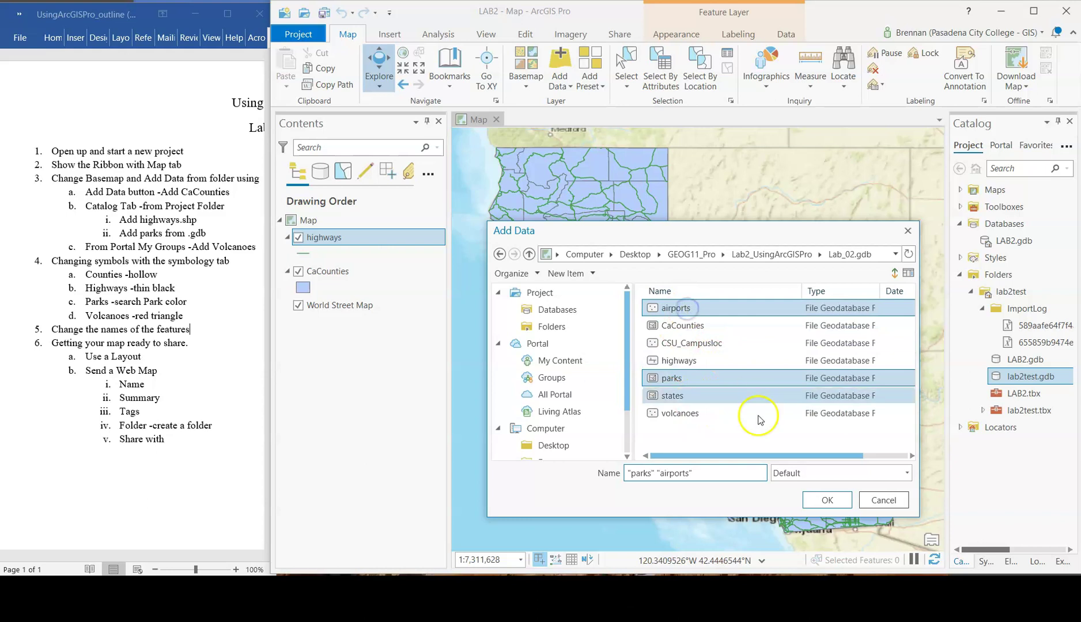
pyautogui.click(697, 310)
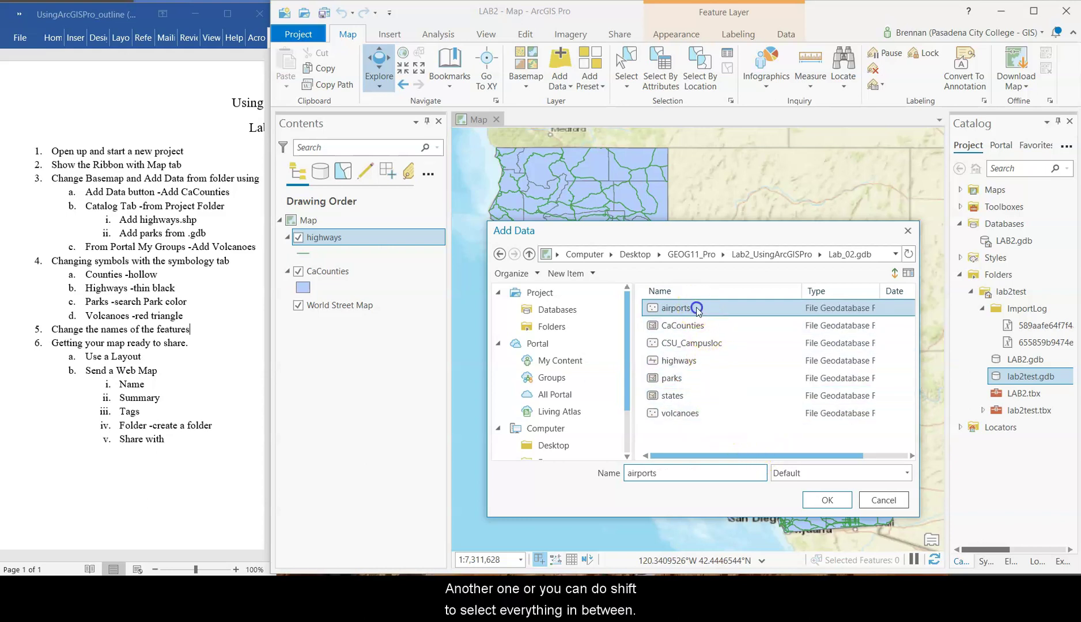
pyautogui.keyDown('shift'); pyautogui.click(679, 381); pyautogui.keyUp('shift')
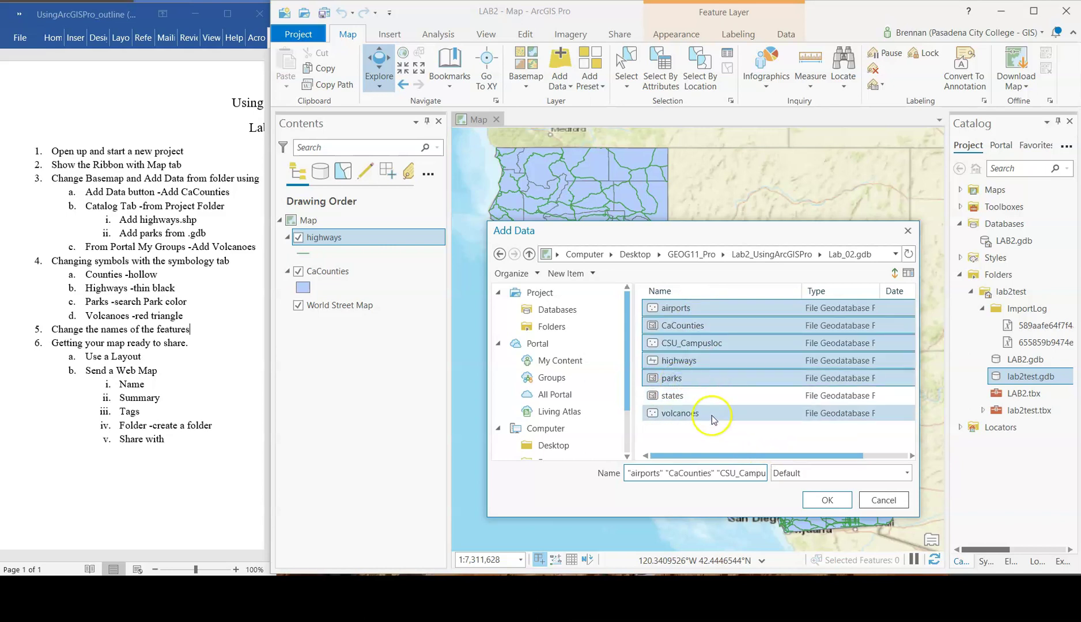
pyautogui.click(684, 396)
pyautogui.click(683, 309)
pyautogui.keyDown('ctrl'); pyautogui.click(690, 383); pyautogui.keyUp('ctrl')
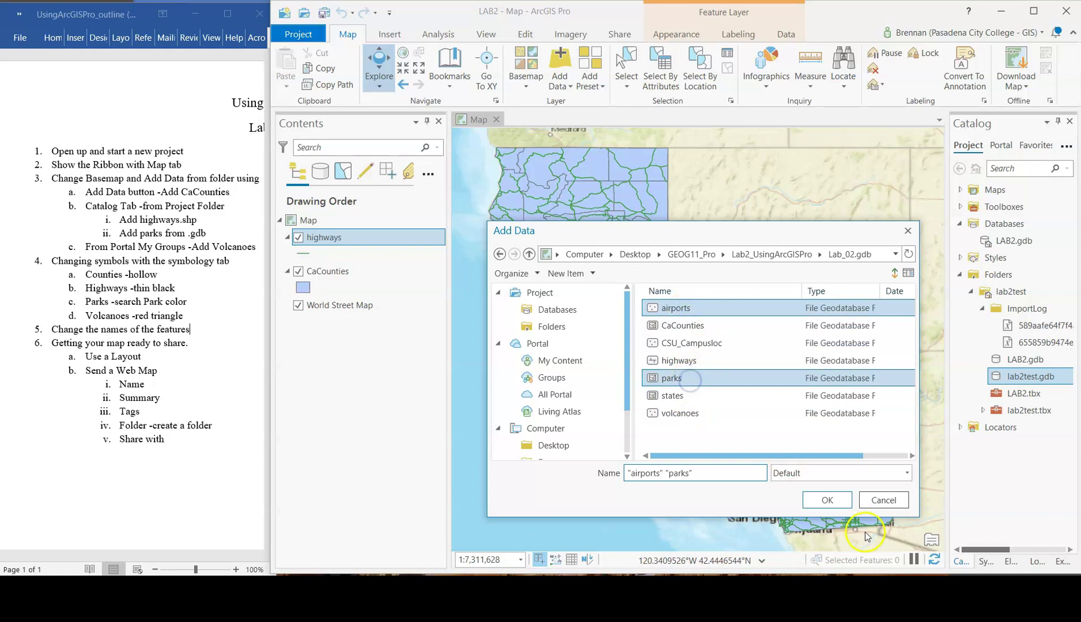
pyautogui.click(830, 501)
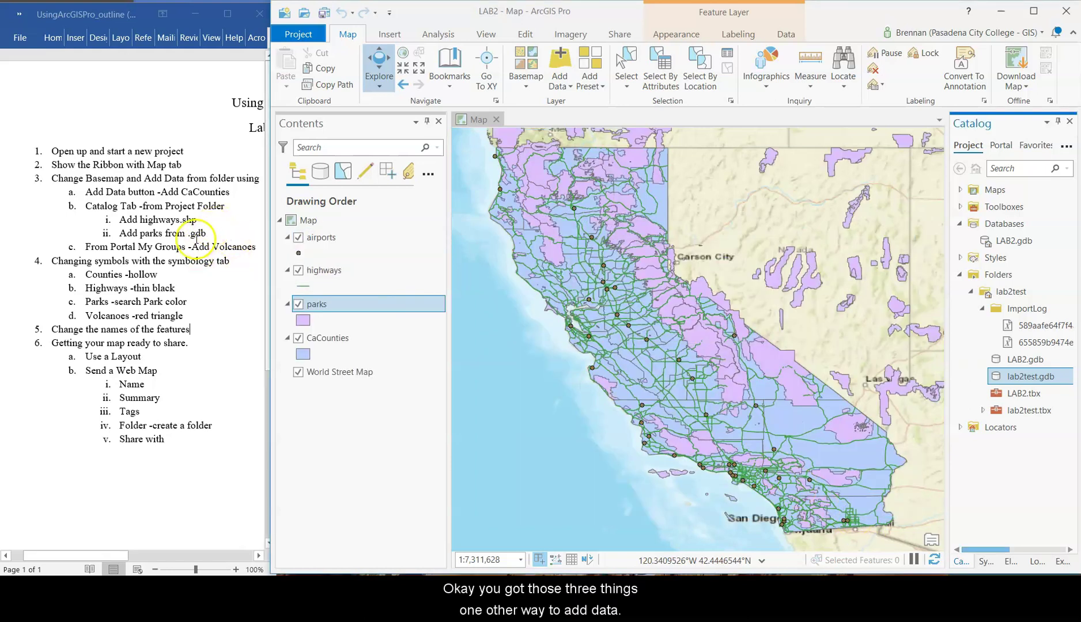
# - Drag volcanoes_shp from the GEOG 11 Spring 2021 portal group onto the map
pyautogui.scroll(-2, 755, 228)
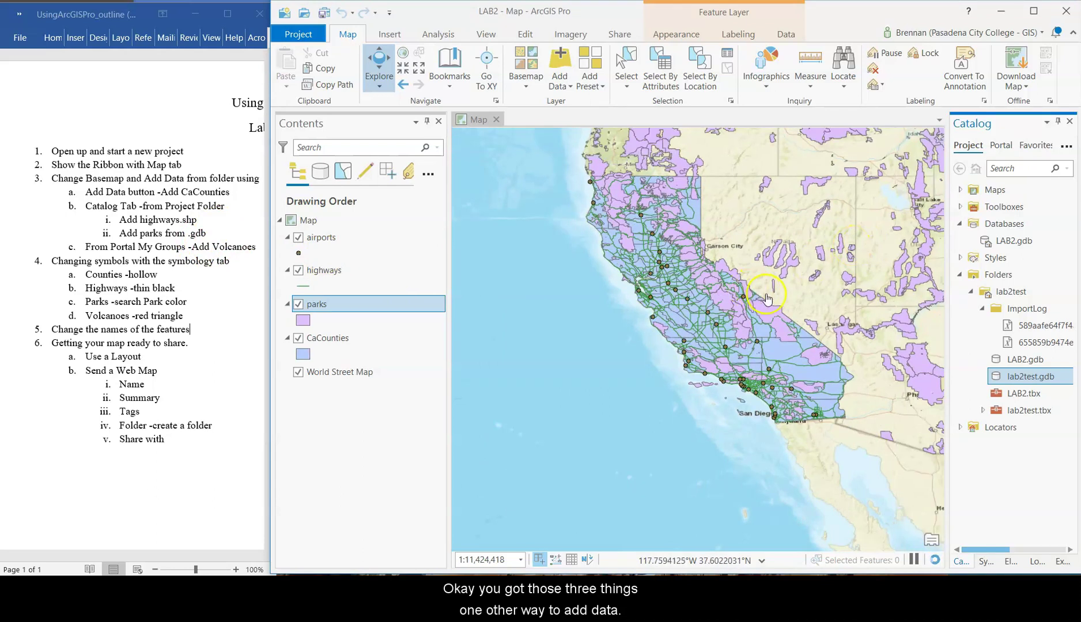
pyautogui.click(1000, 146)
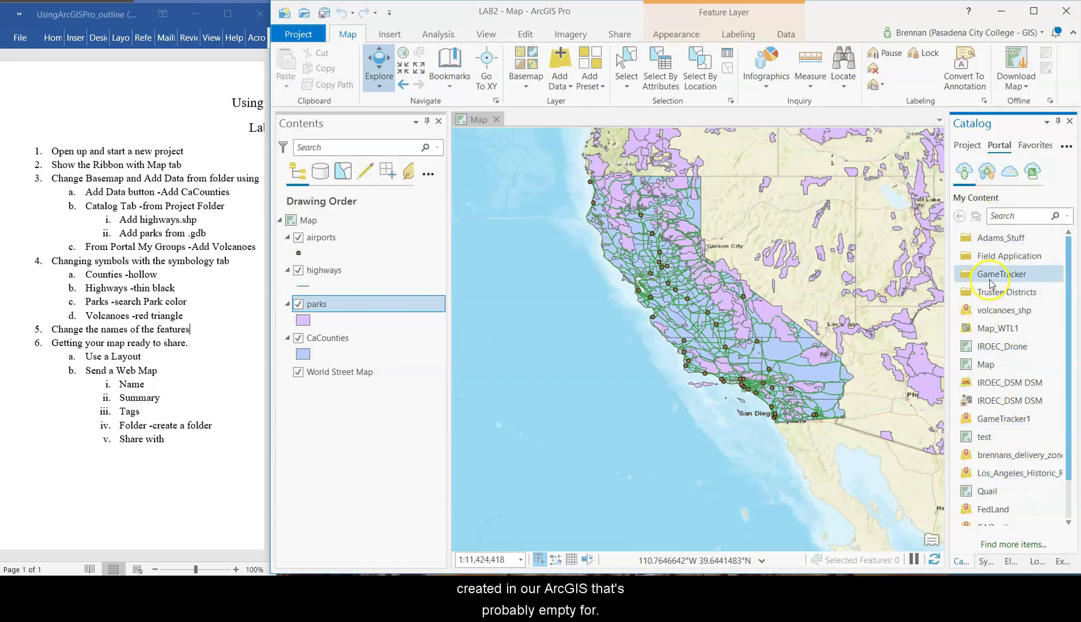
pyautogui.click(989, 175)
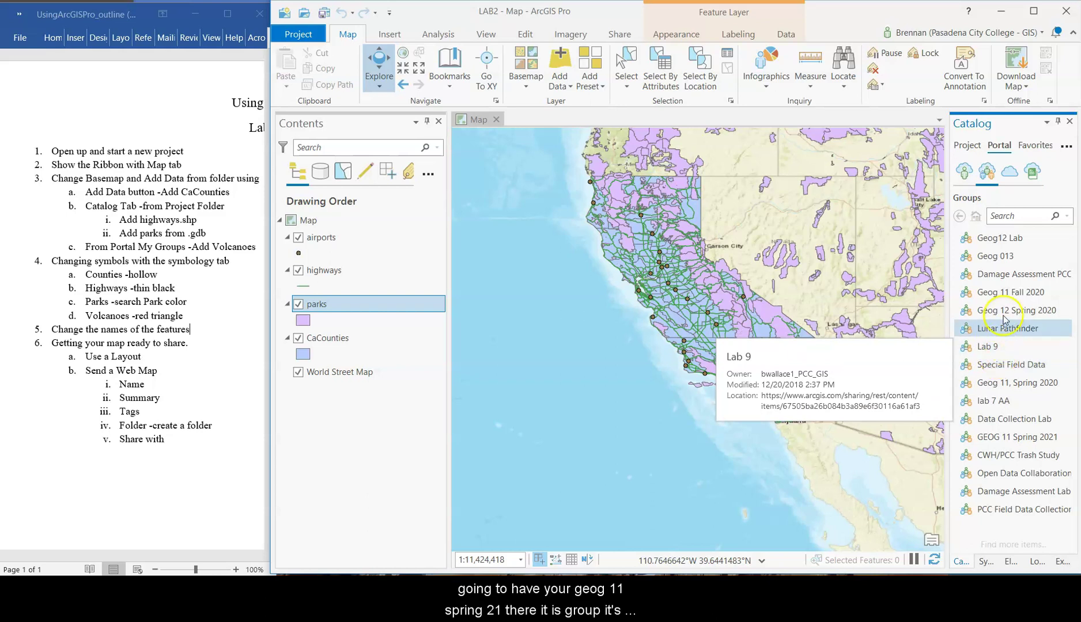
pyautogui.click(1003, 440)
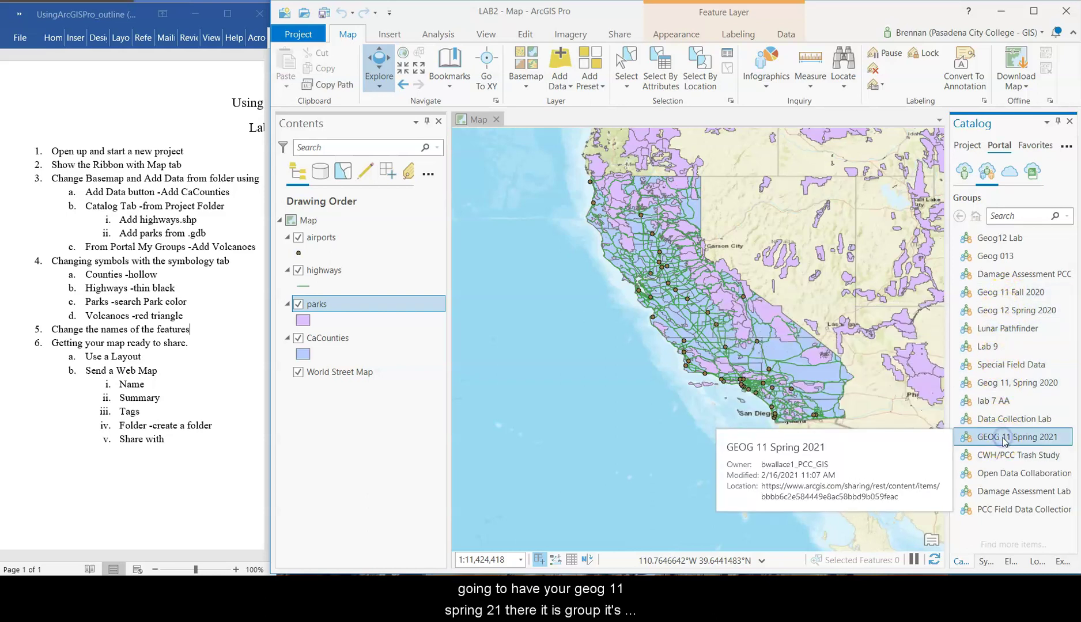
pyautogui.doubleClick(1005, 440)
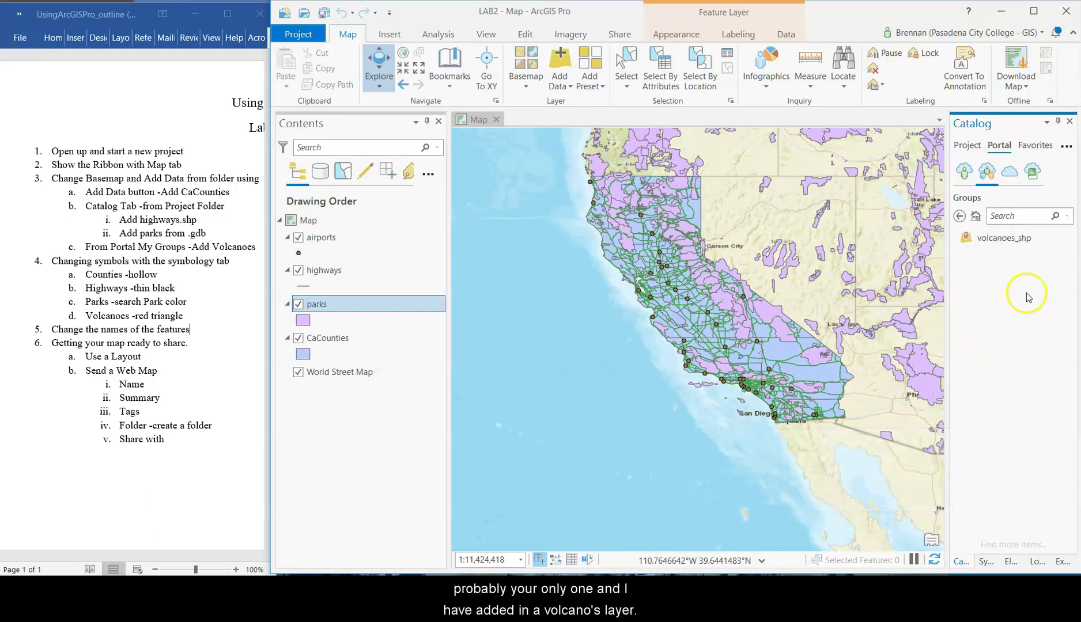
pyautogui.moveTo(1001, 240)
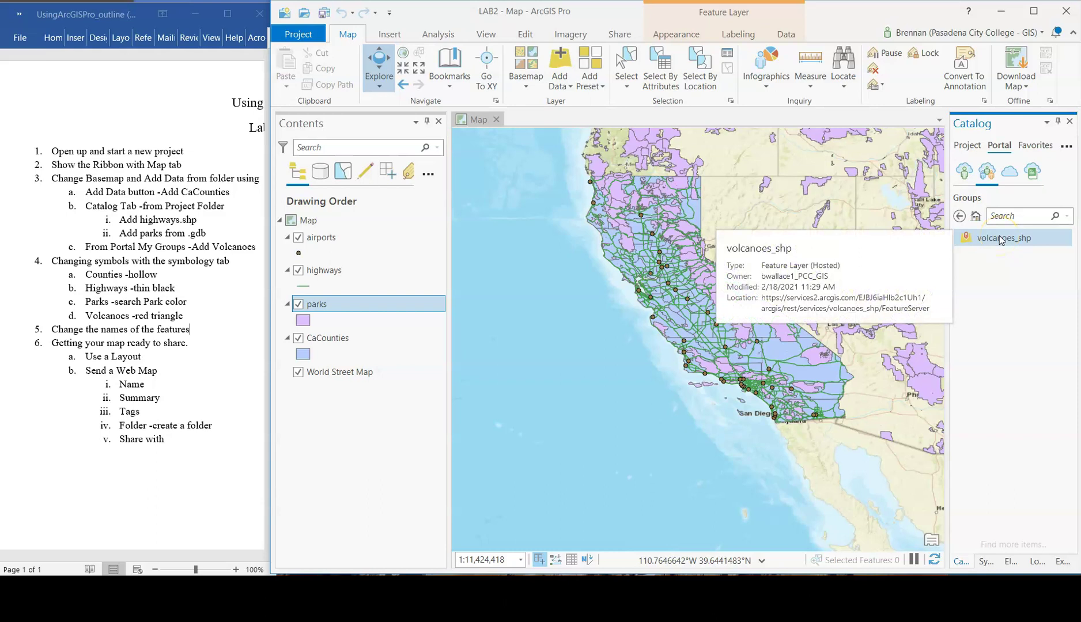
pyautogui.click(1000, 239)
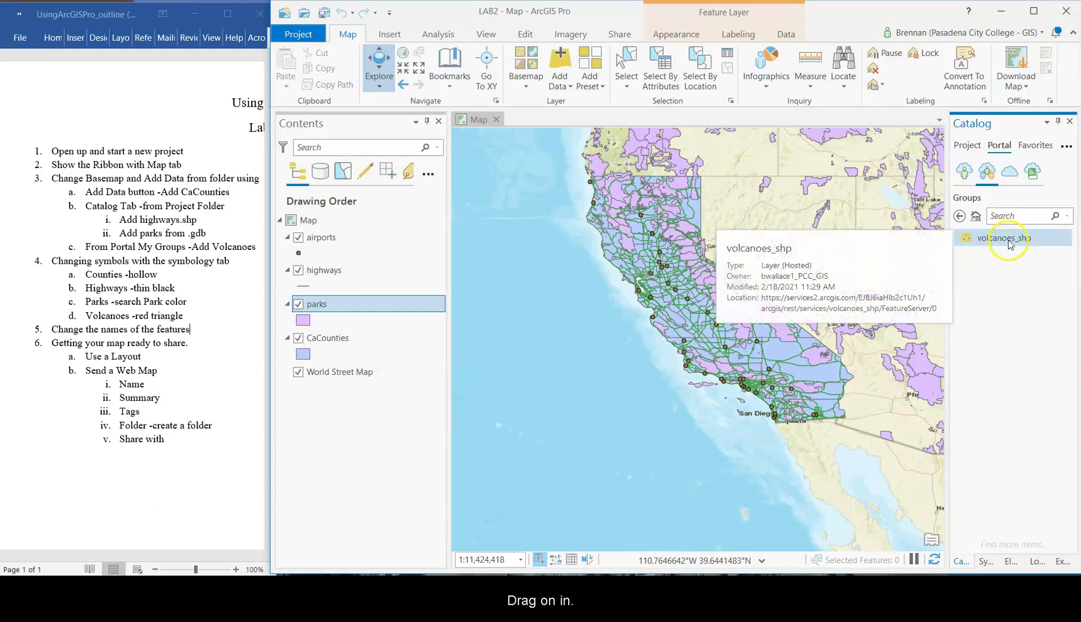
pyautogui.moveTo(1014, 251); pyautogui.dragTo(737, 282)
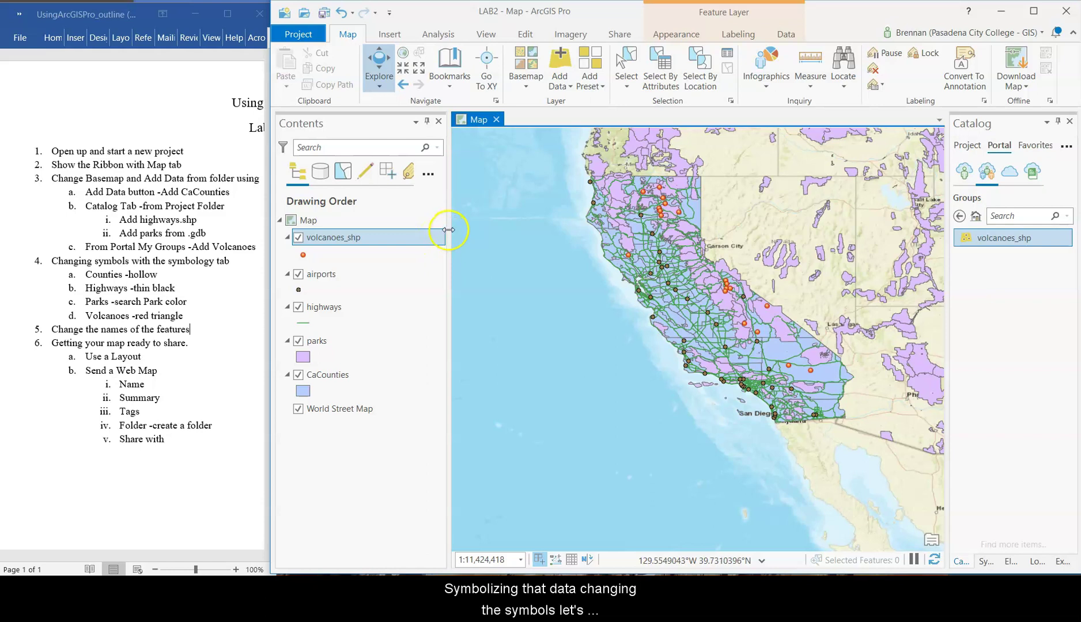
# - Give CaCounties the hollow Black Outline (1pt) symbol from the gallery
pyautogui.click(302, 391)
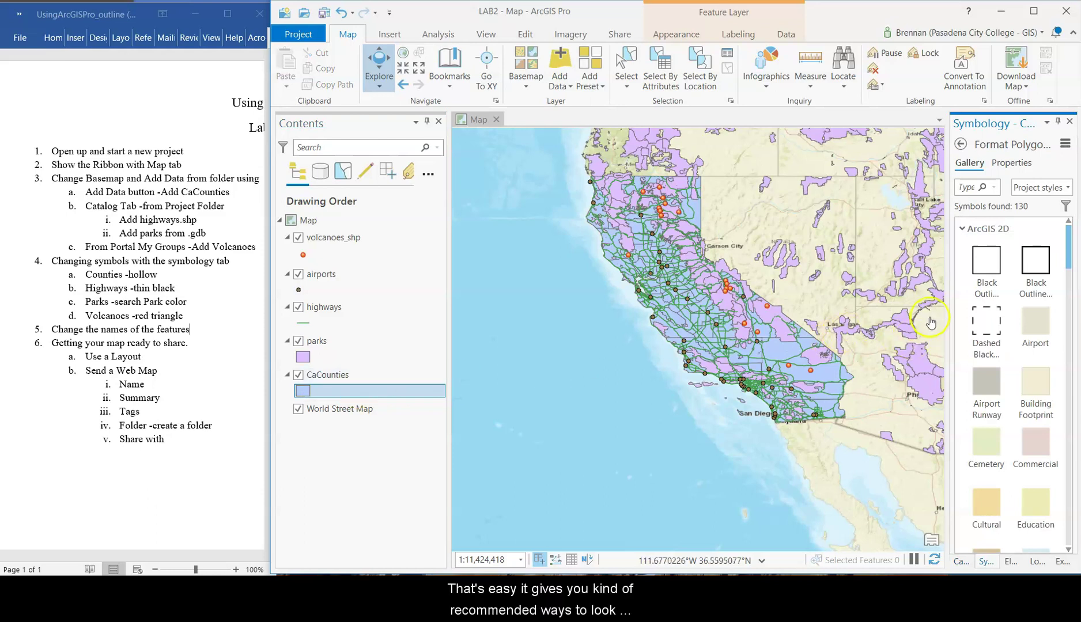
pyautogui.click(1015, 164)
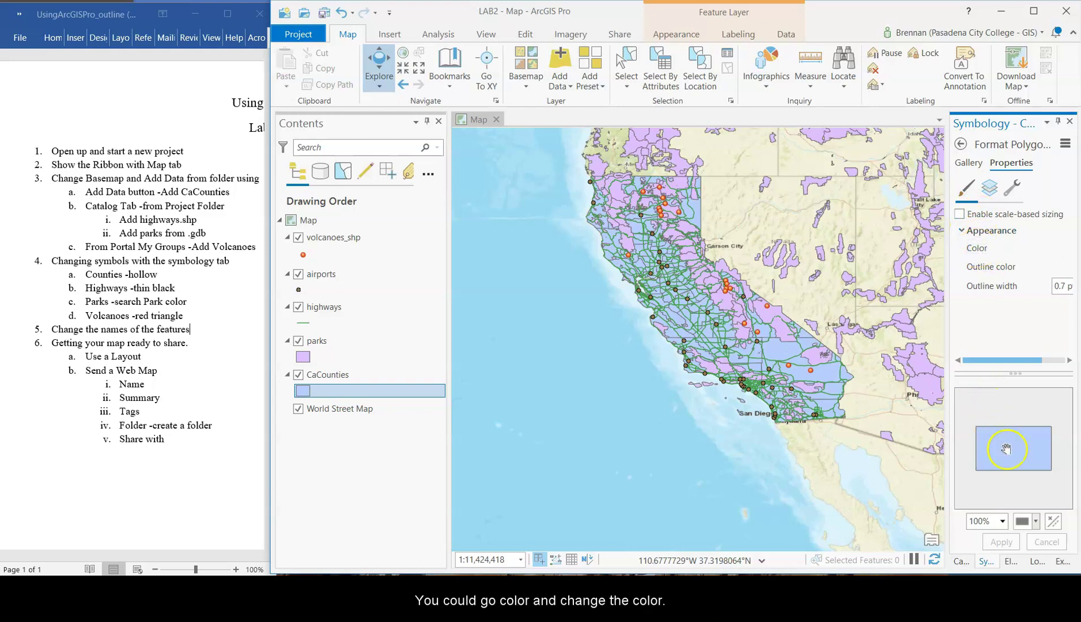
pyautogui.moveTo(1008, 450)
pyautogui.mouseDown()
pyautogui.moveTo(980, 444)
pyautogui.moveTo(989, 441)
pyautogui.mouseUp()
pyautogui.click(968, 163)
pyautogui.click(1017, 281)
pyautogui.click(986, 262)
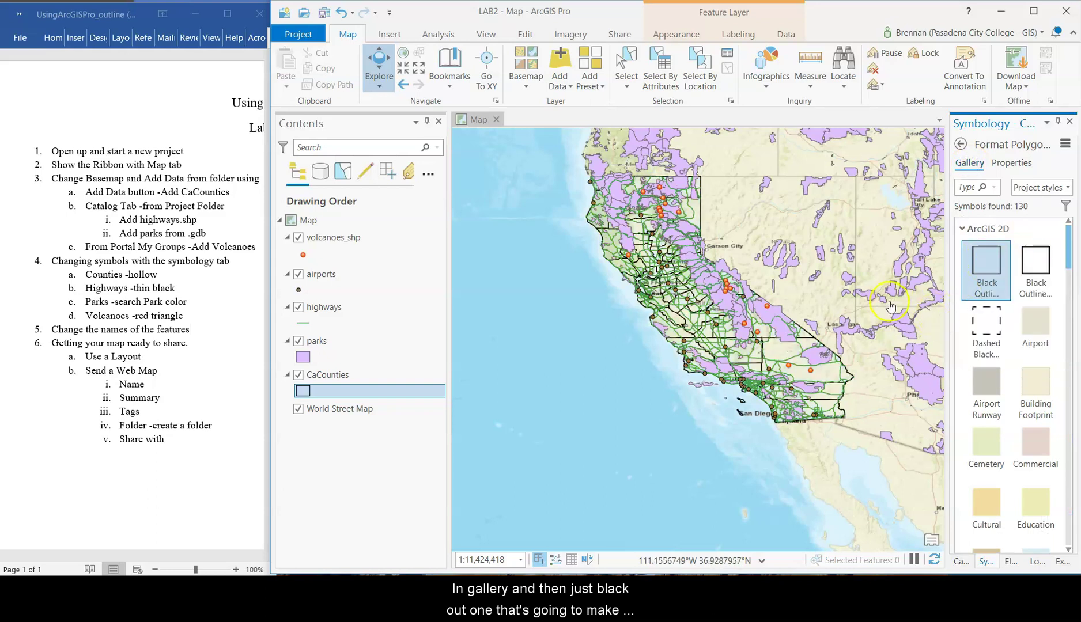
pyautogui.click(992, 326)
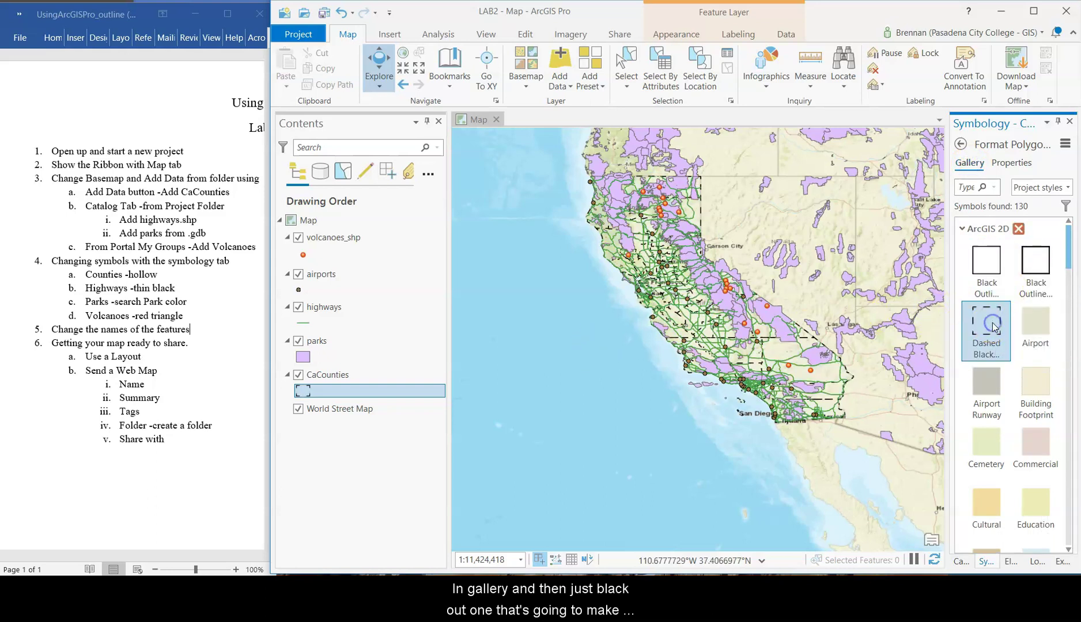
pyautogui.click(986, 262)
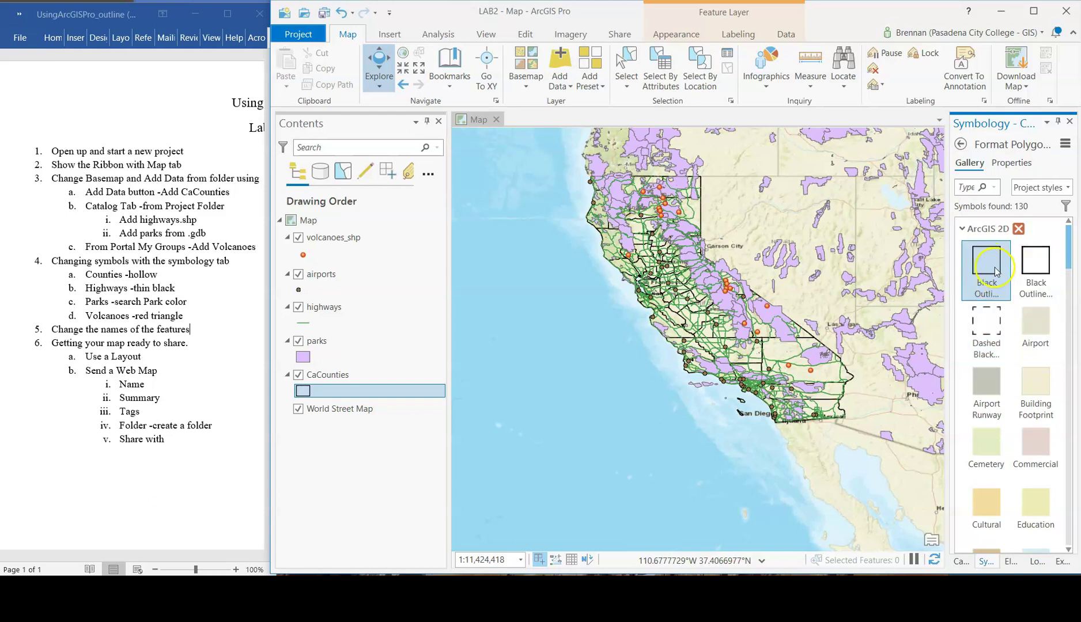
pyautogui.click(1034, 264)
pyautogui.click(986, 262)
pyautogui.scroll(2, 682, 337)
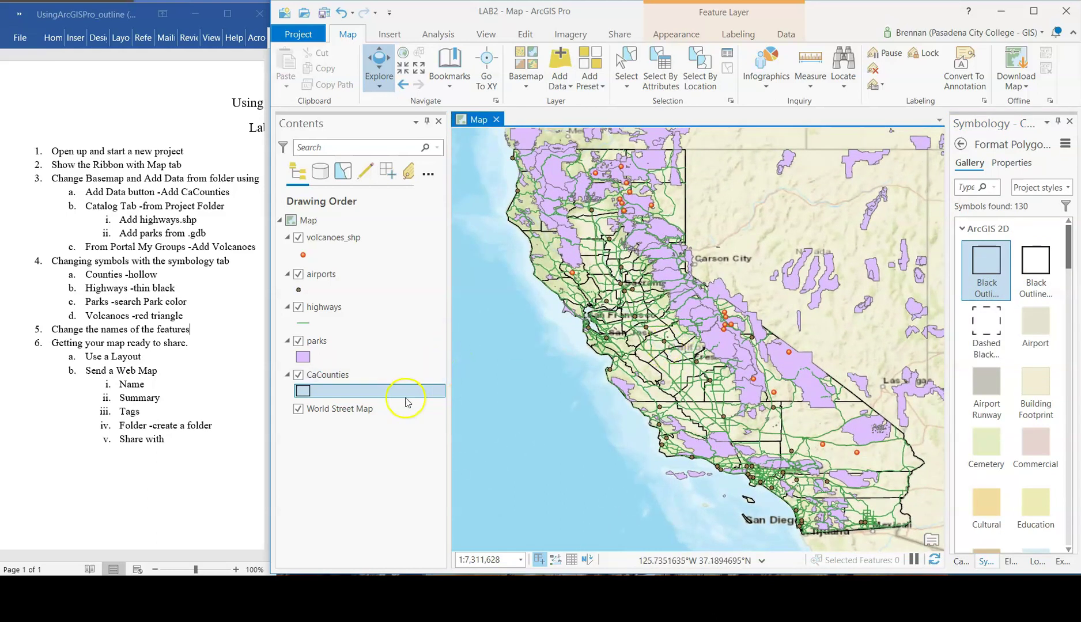
# - Try Minor Road for highways, then settle on the Railroad line symbol
pyautogui.click(303, 325)
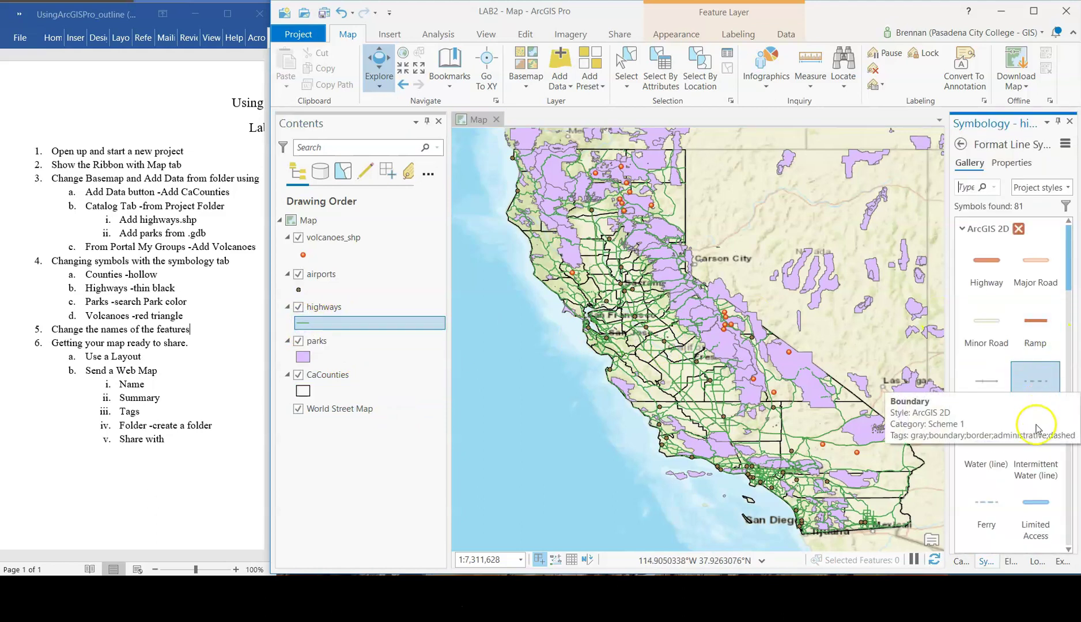
pyautogui.scroll(-5, 991, 487)
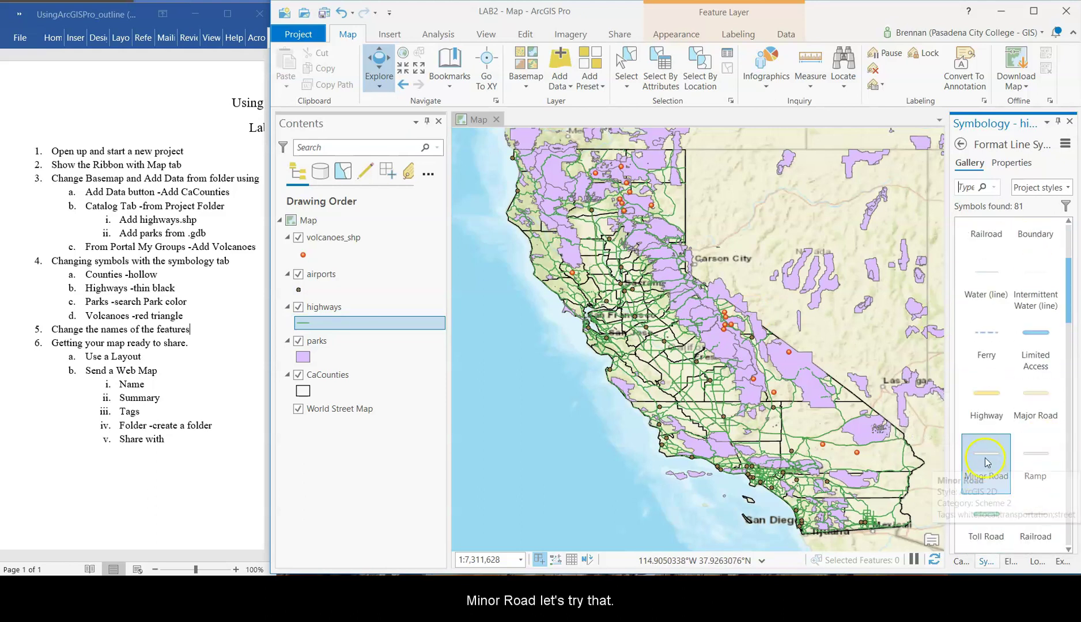
pyautogui.click(985, 458)
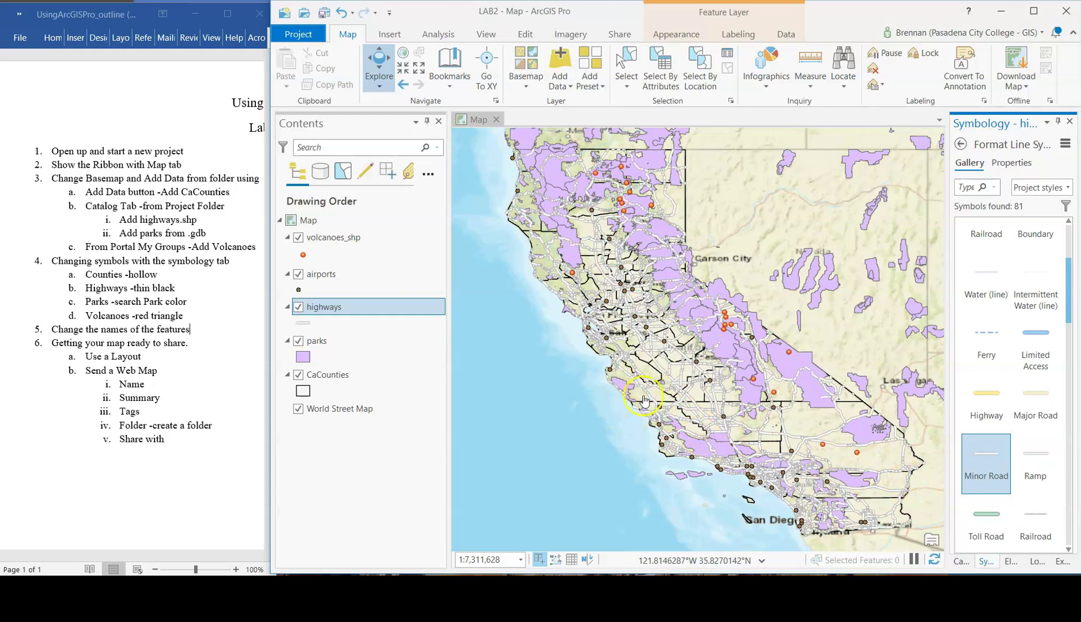
pyautogui.click(1040, 515)
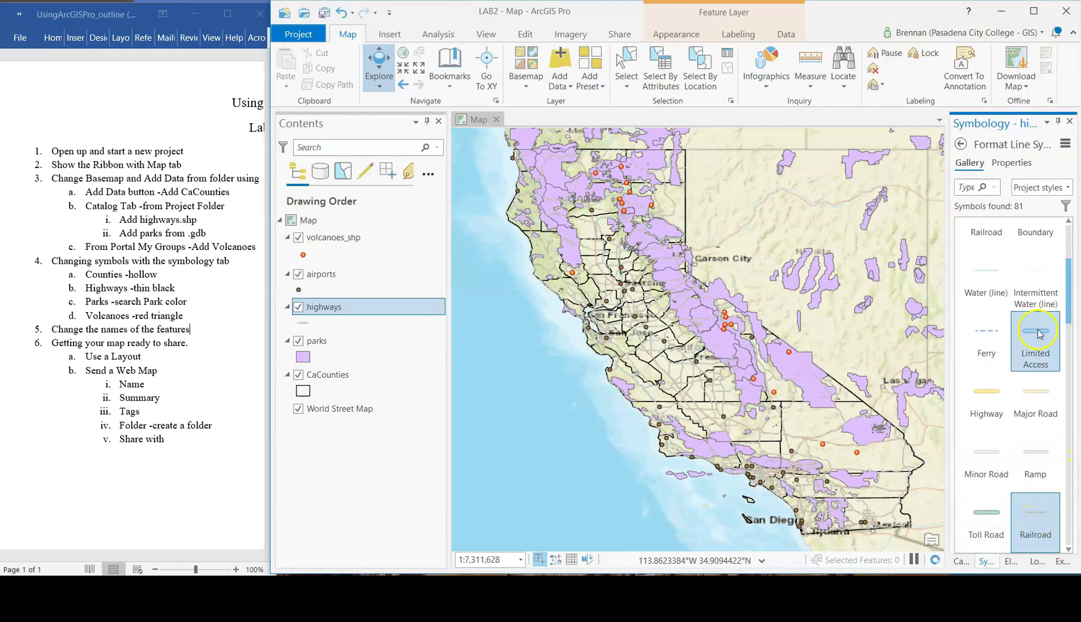
pyautogui.scroll(-1, 1007, 473)
pyautogui.scroll(-1, 1006, 473)
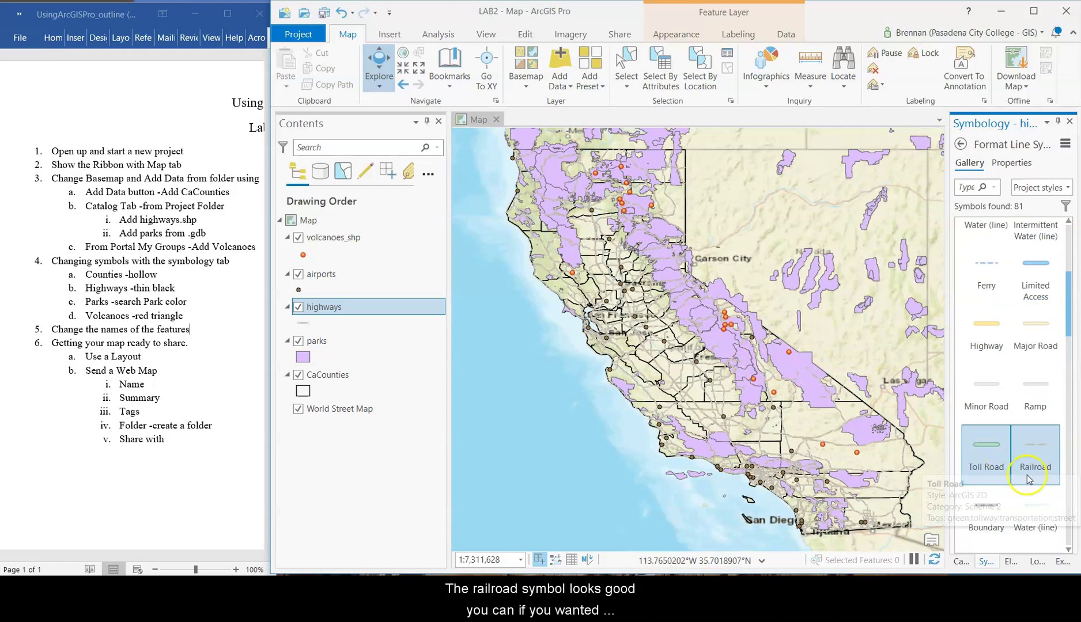
# - Select the second Solid stroke in the highways symbol's layer properties
pyautogui.click(1011, 163)
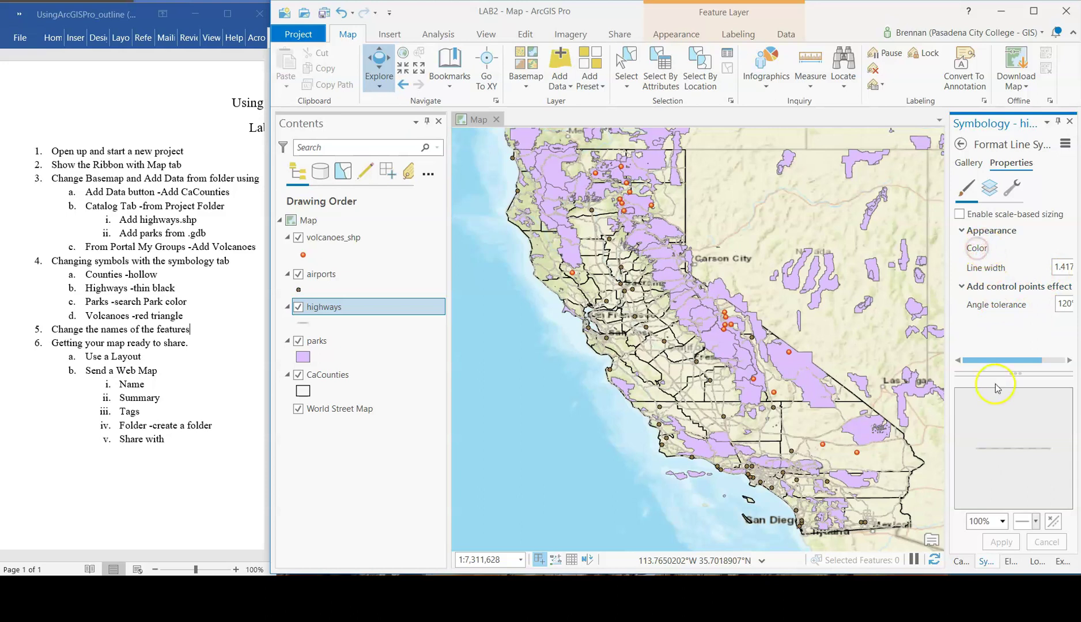
pyautogui.click(968, 163)
pyautogui.click(1010, 163)
pyautogui.click(1012, 188)
pyautogui.click(988, 189)
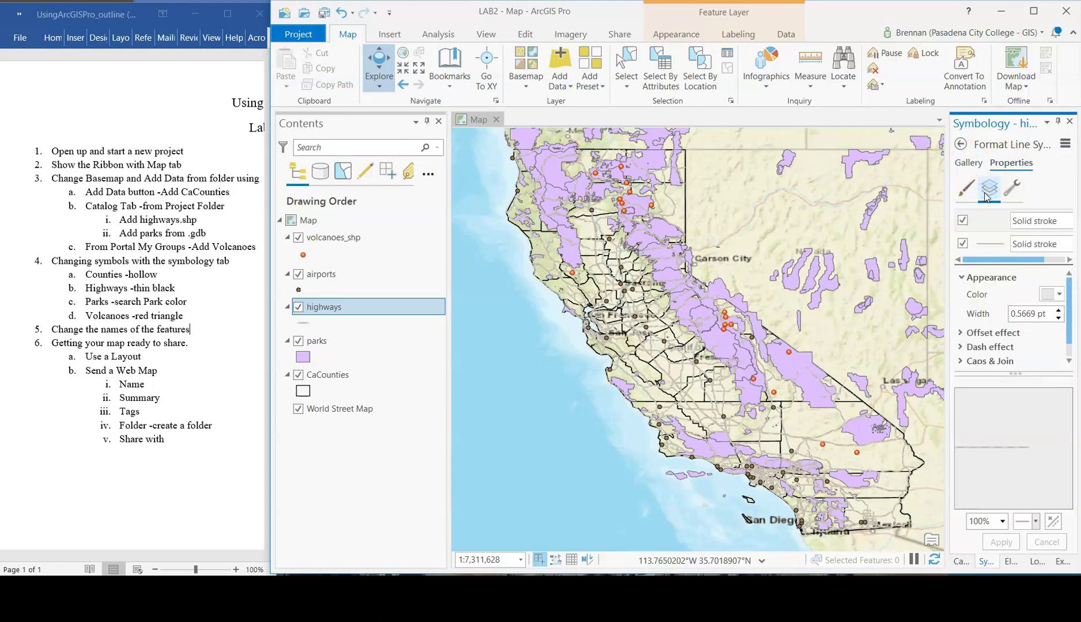
pyautogui.click(994, 246)
pyautogui.click(992, 248)
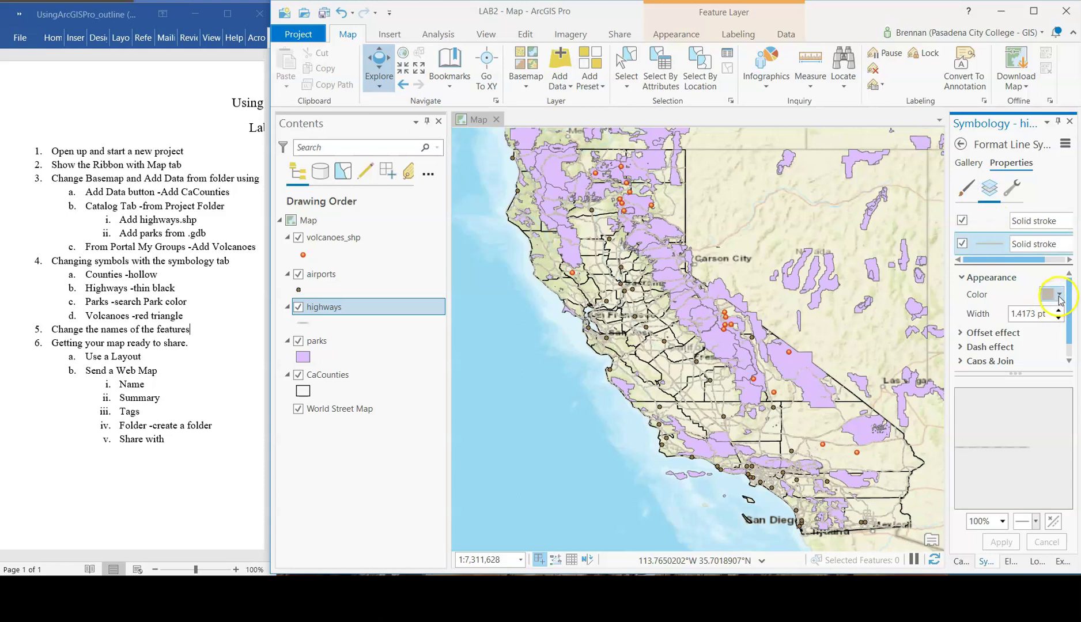
# - Set the stroke width to 1 pt, apply it, and select the parks layer
pyautogui.click(956, 188)
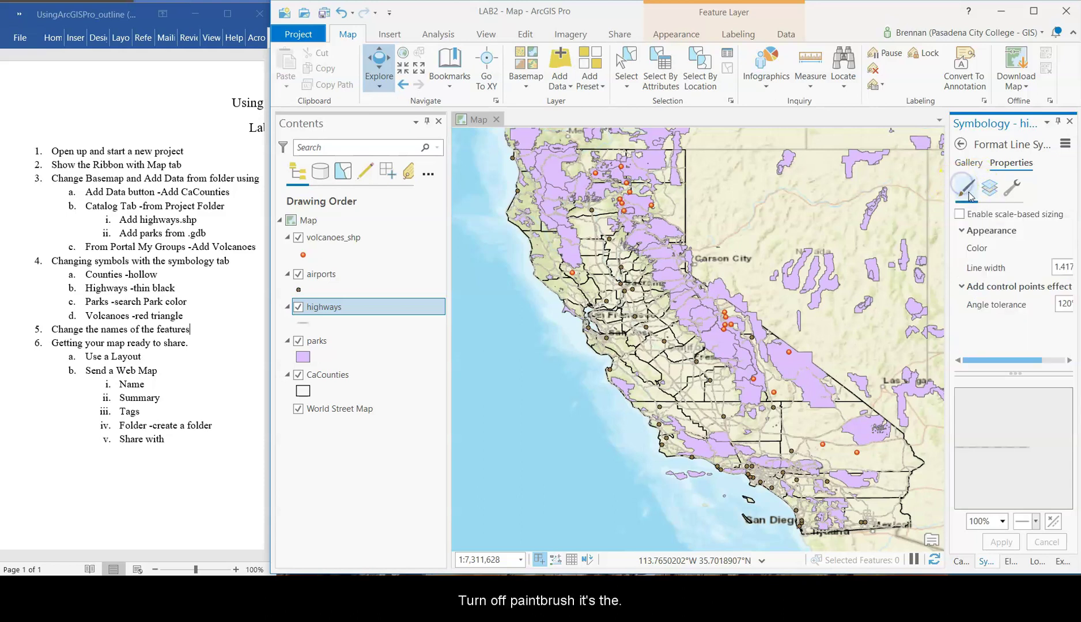
pyautogui.click(992, 189)
pyautogui.click(994, 190)
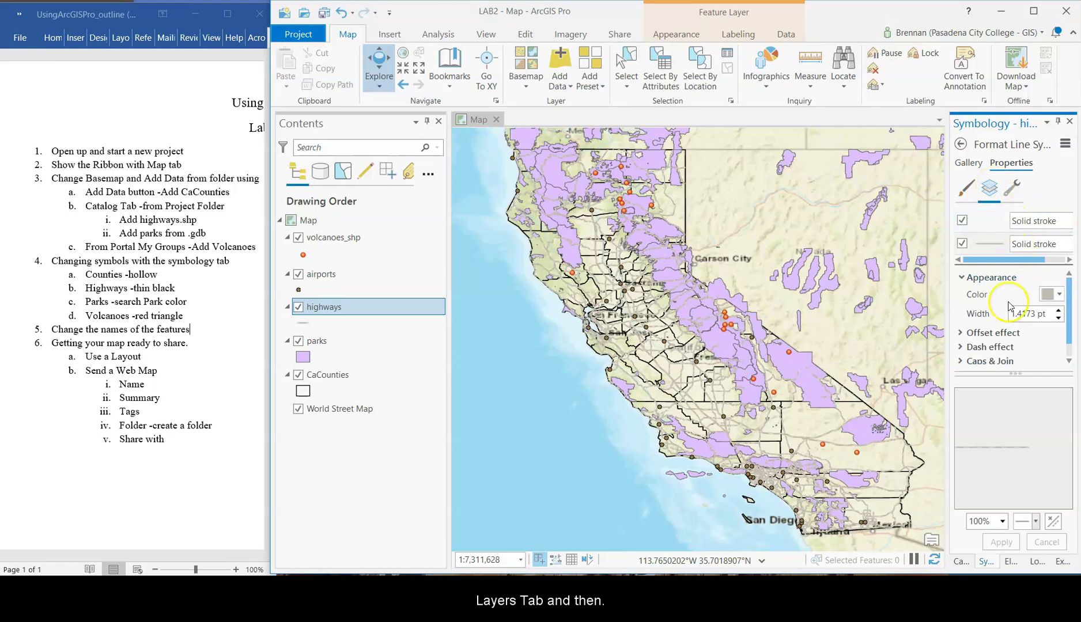
pyautogui.click(1059, 294)
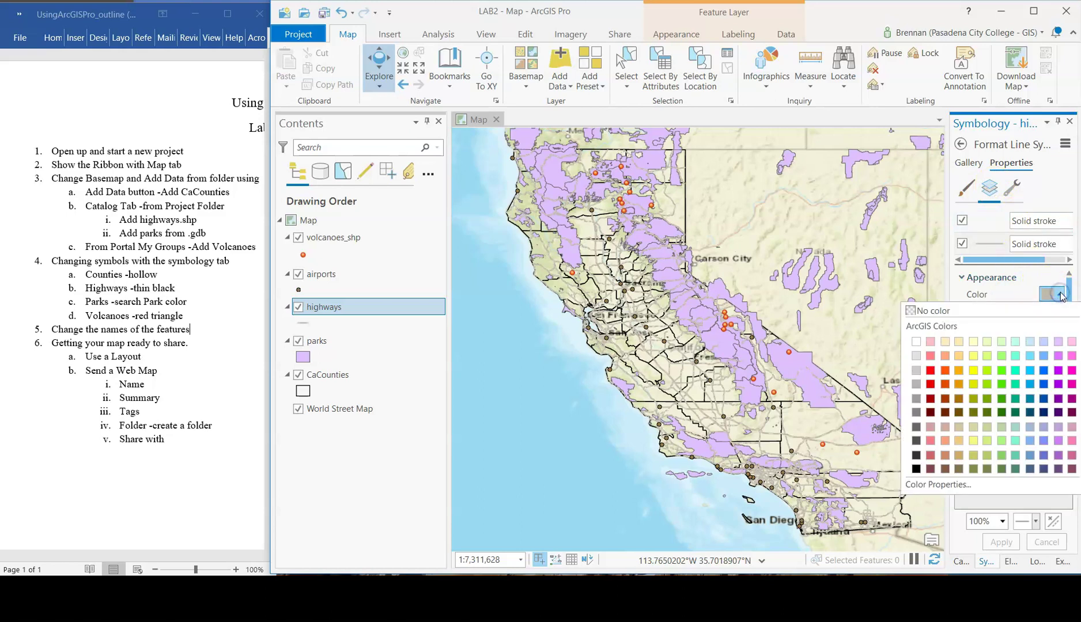
pyautogui.click(1027, 294)
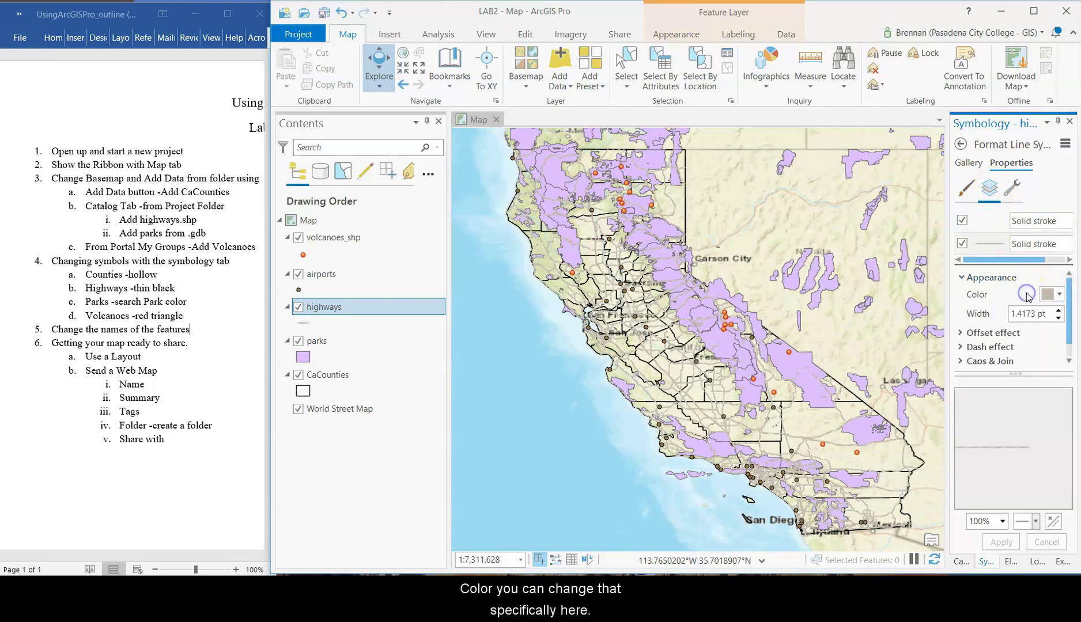
pyautogui.click(1058, 313)
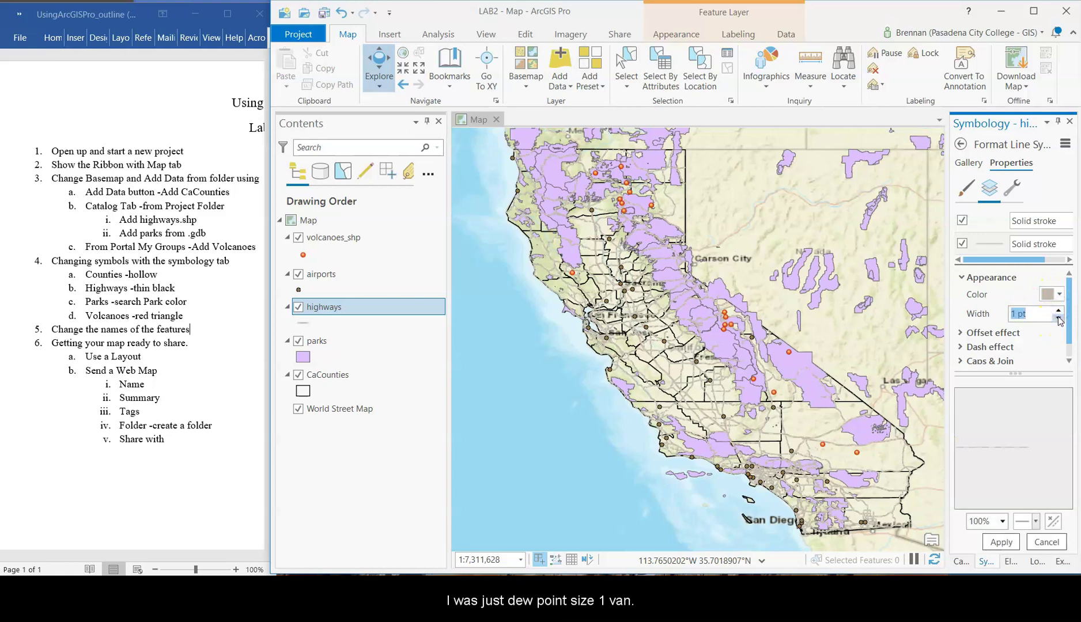
pyautogui.click(1058, 320)
pyautogui.scroll(-1, 1014, 340)
pyautogui.click(1001, 542)
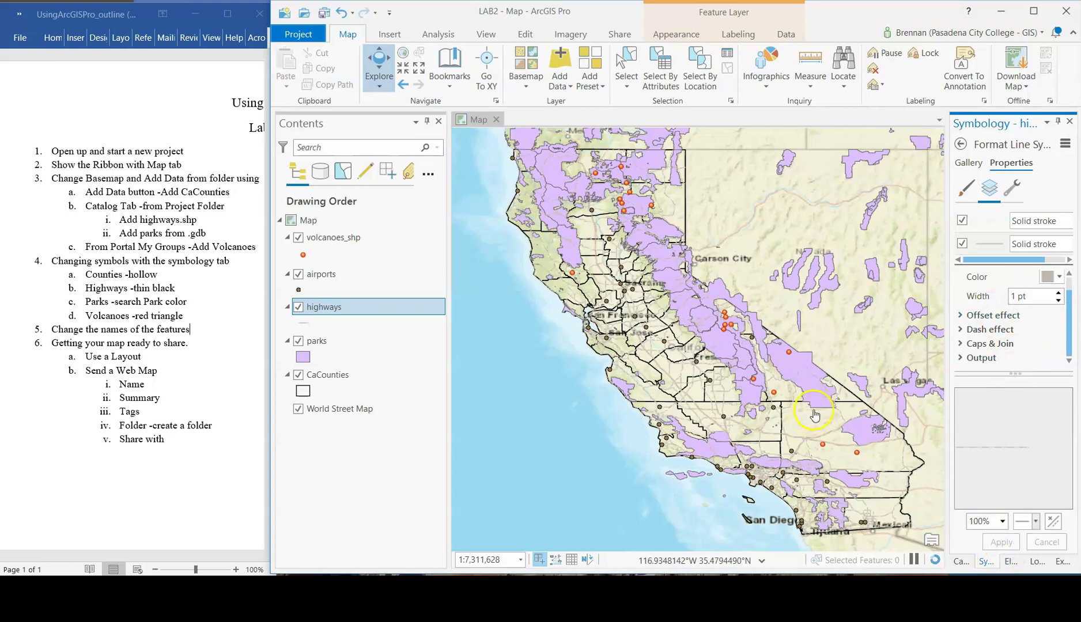
pyautogui.click(316, 341)
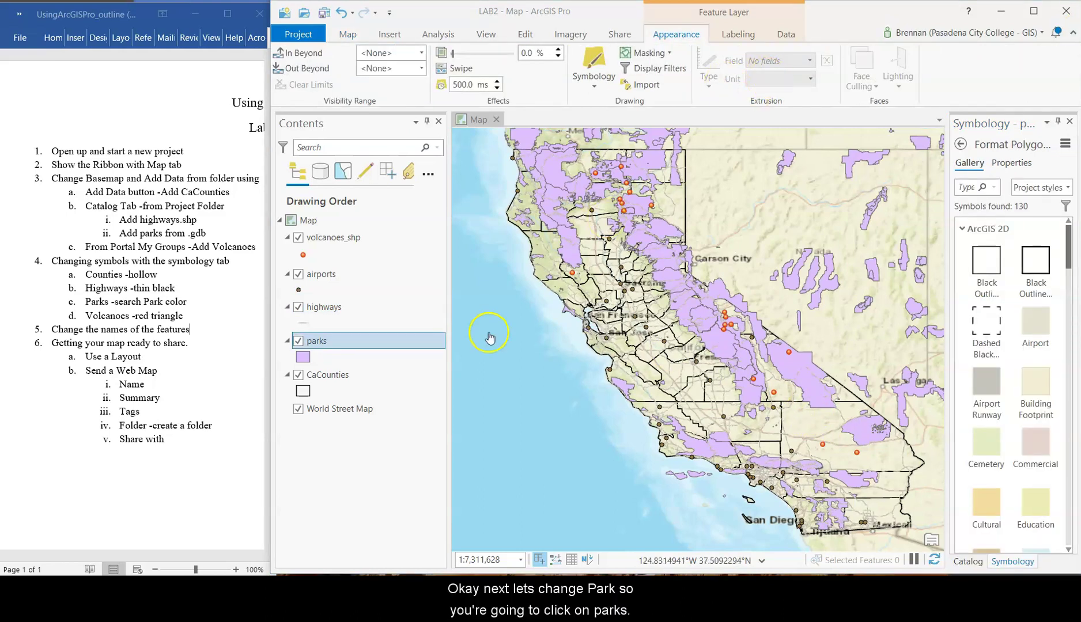
# - Search the symbol gallery for 'par' and fill parks with a green Park symbol
pyautogui.click(326, 343)
pyautogui.click(348, 35)
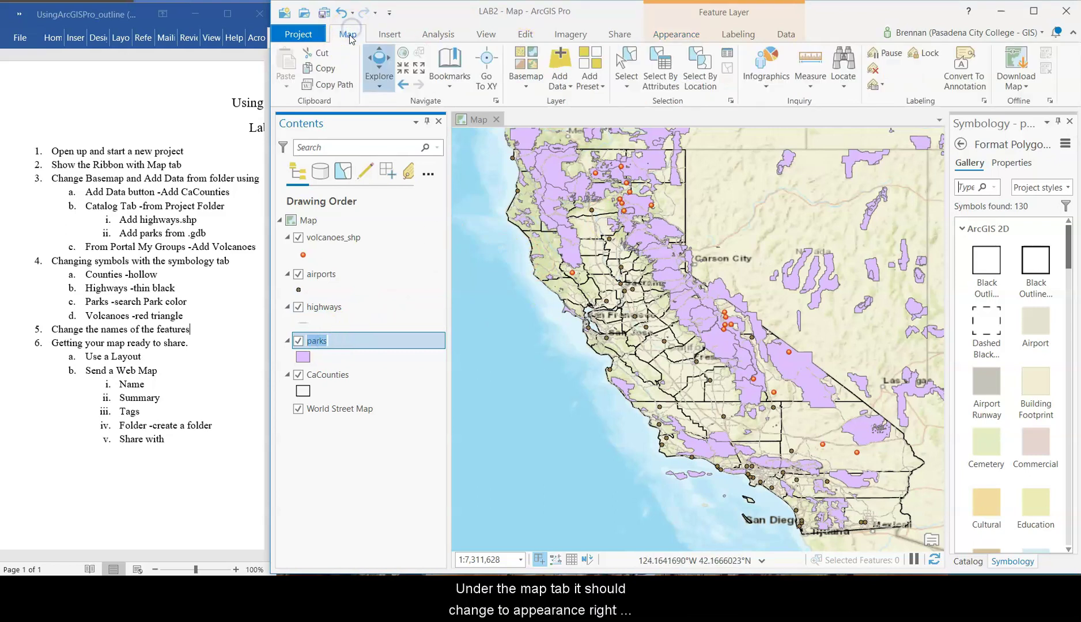
pyautogui.click(677, 36)
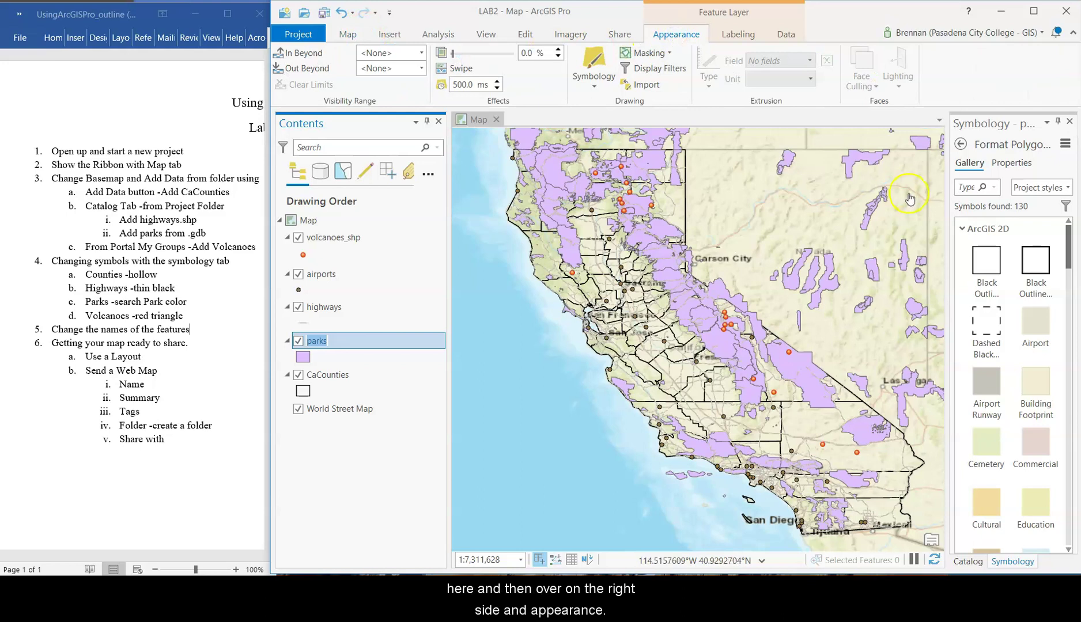
pyautogui.moveTo(948, 228); pyautogui.dragTo(897, 228)
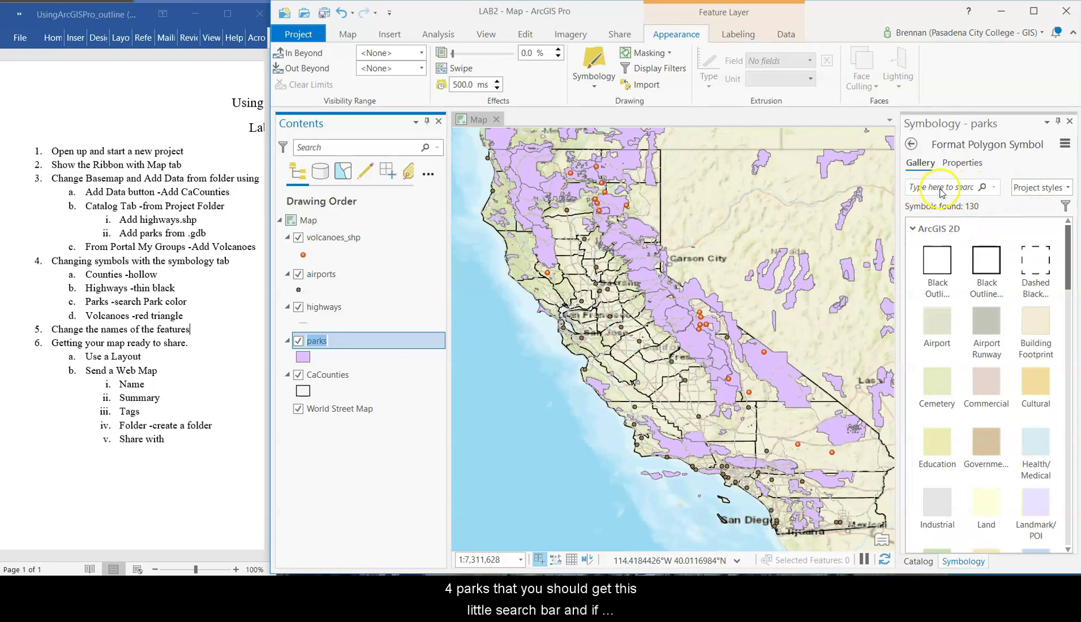
pyautogui.click(940, 189)
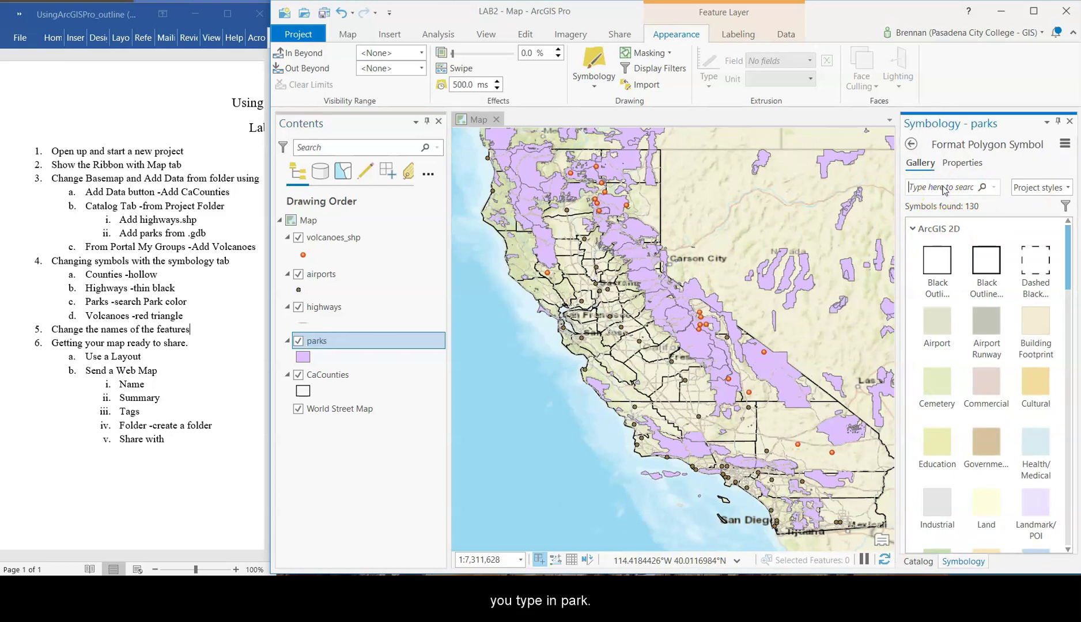
pyautogui.write('park')
pyautogui.press('Return')
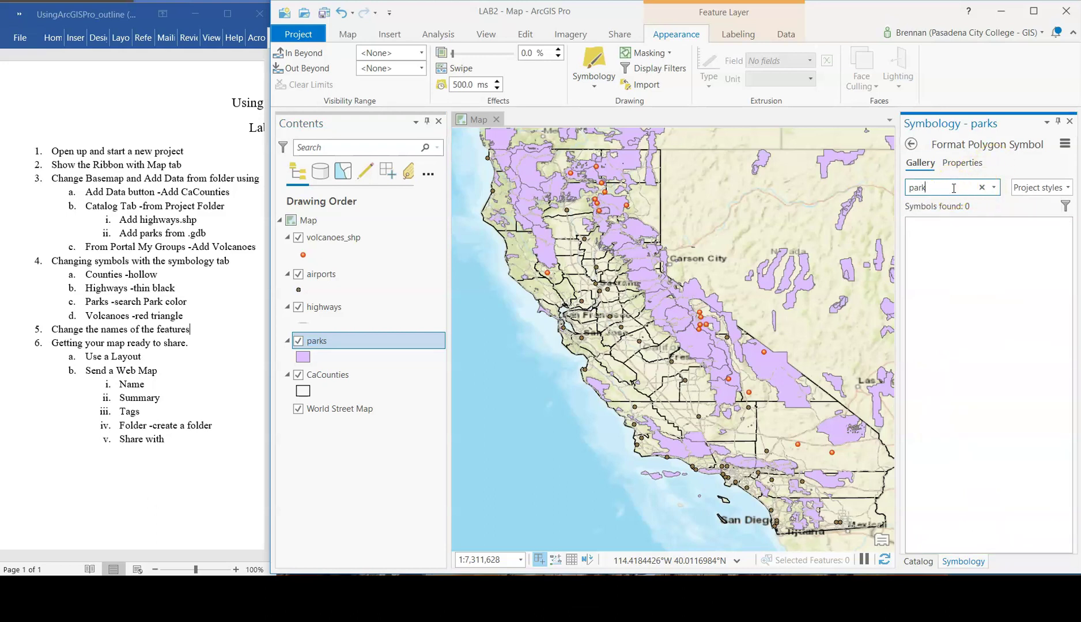
pyautogui.press('Return')
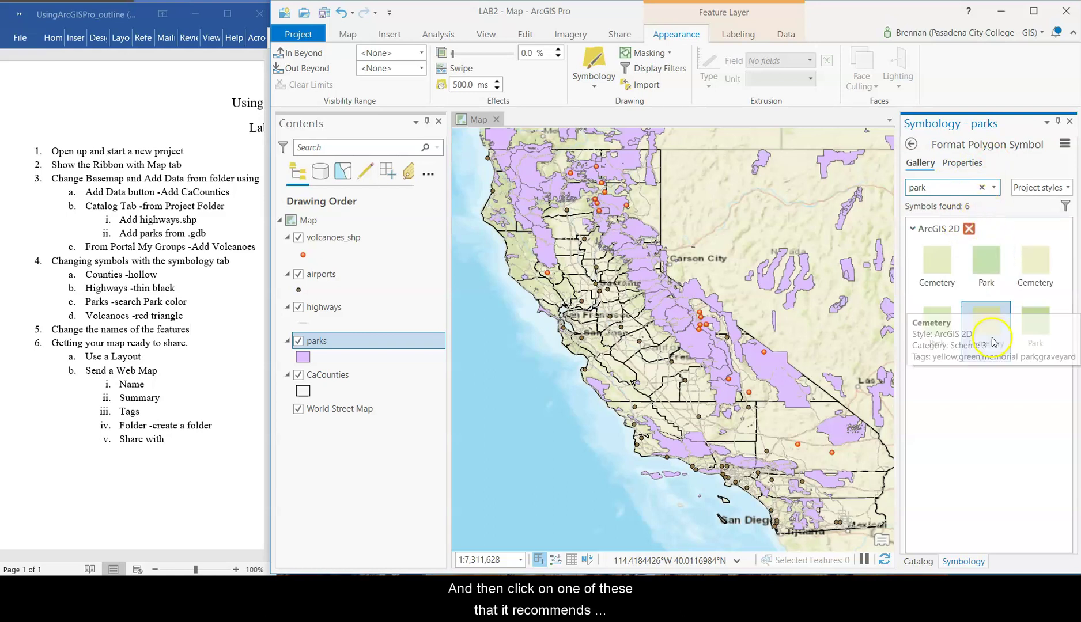
pyautogui.click(985, 270)
pyautogui.click(944, 326)
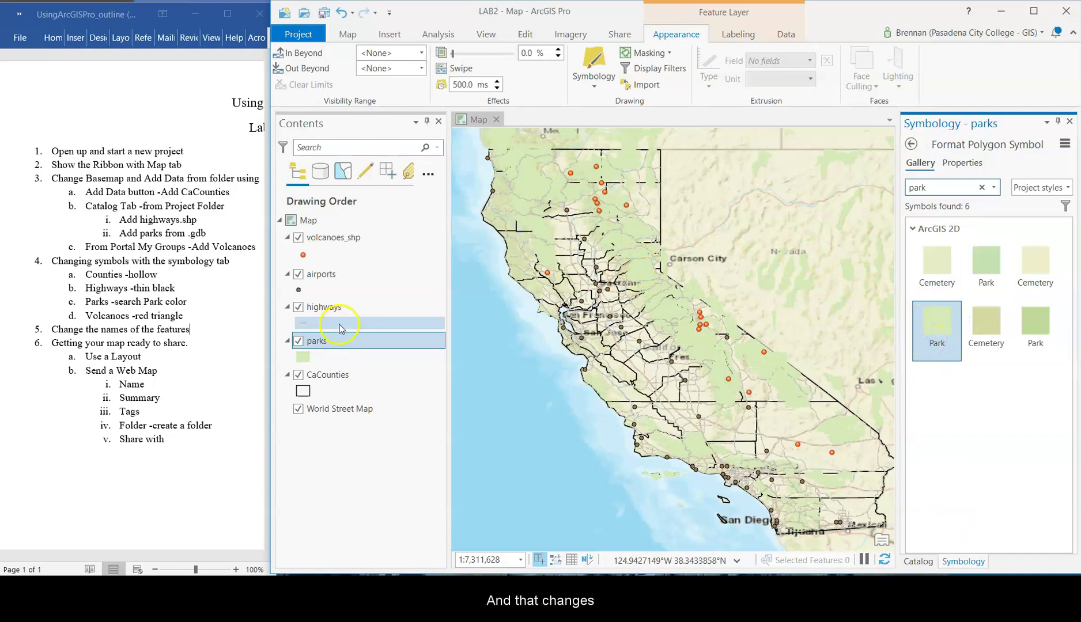
# - Change the volcanoes symbol to the Triangle 1 marker
pyautogui.click(303, 256)
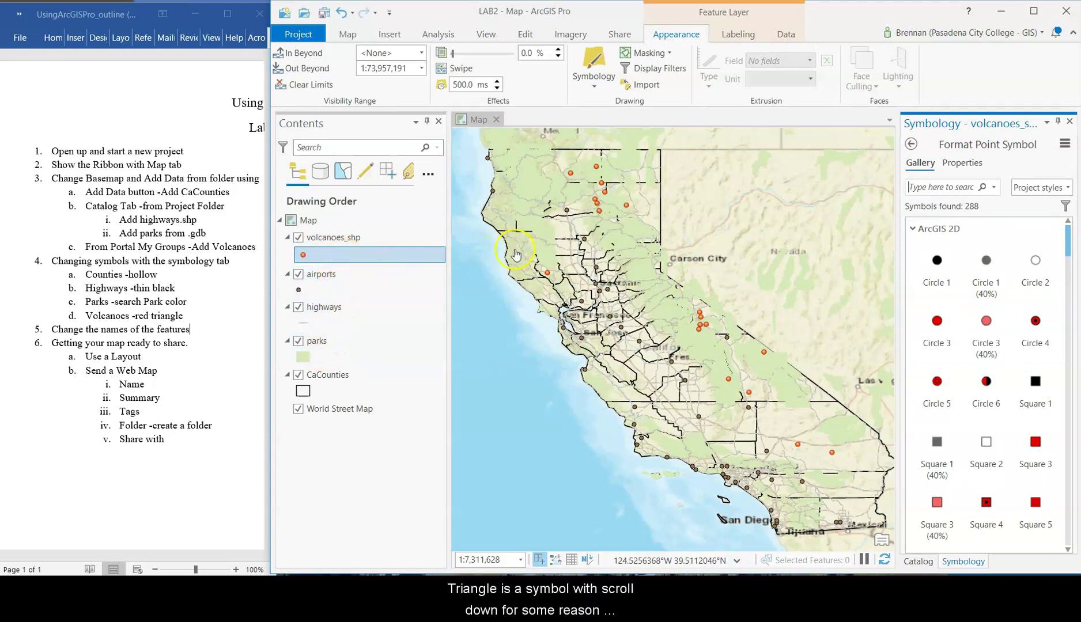
pyautogui.scroll(-1, 956, 415)
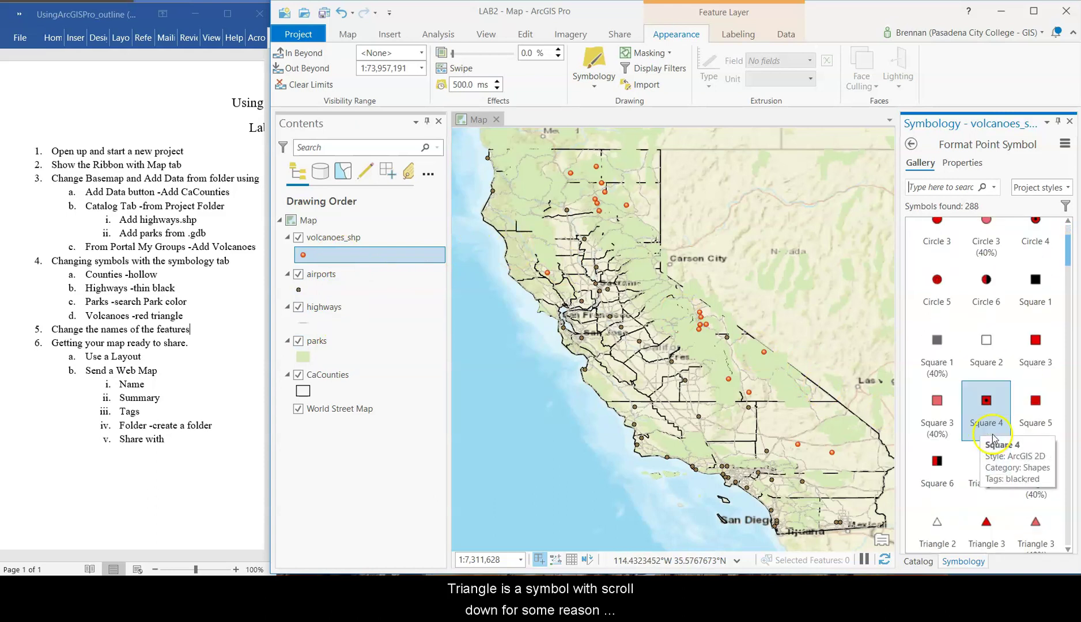
pyautogui.scroll(-1, 992, 435)
pyautogui.scroll(-1, 1001, 489)
pyautogui.scroll(-1, 968, 497)
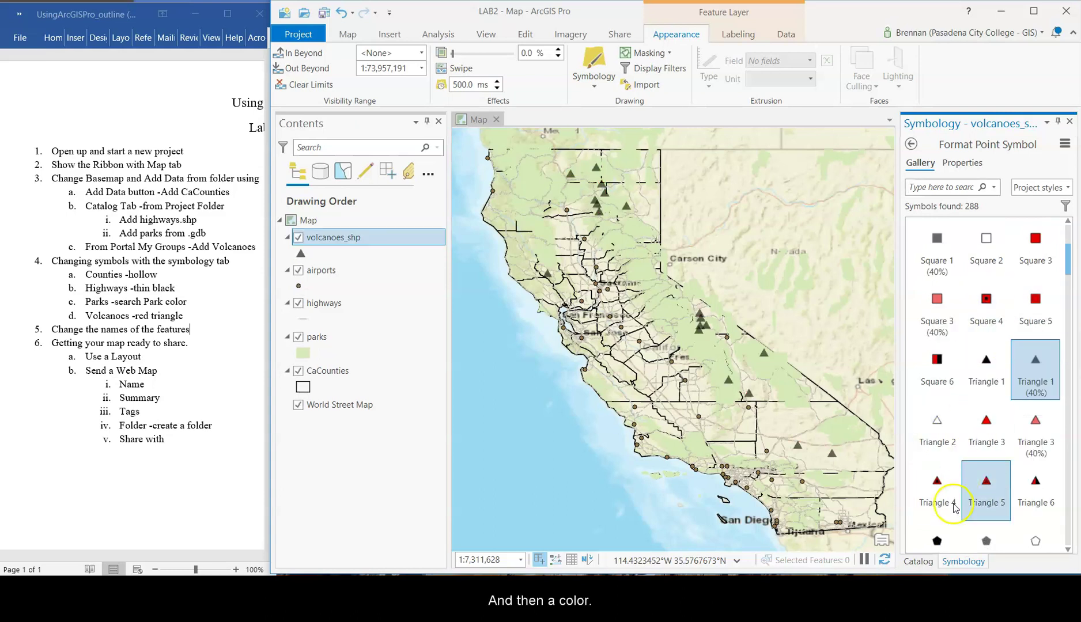
pyautogui.click(309, 254)
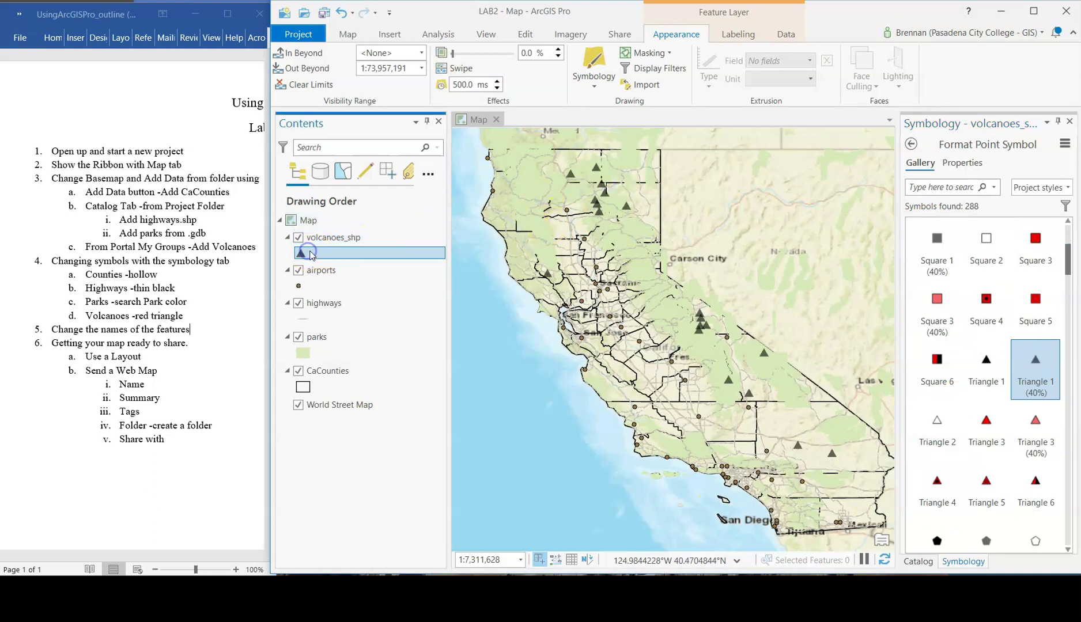
# - Color the volcano triangles orange and apply
pyautogui.click(962, 164)
pyautogui.click(1070, 249)
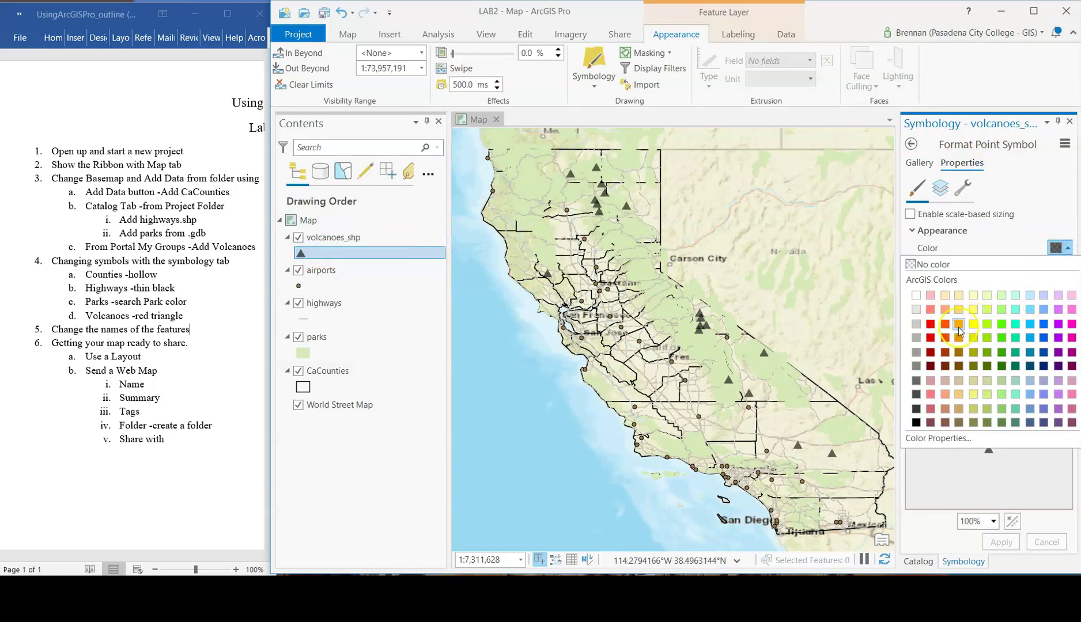
pyautogui.click(962, 334)
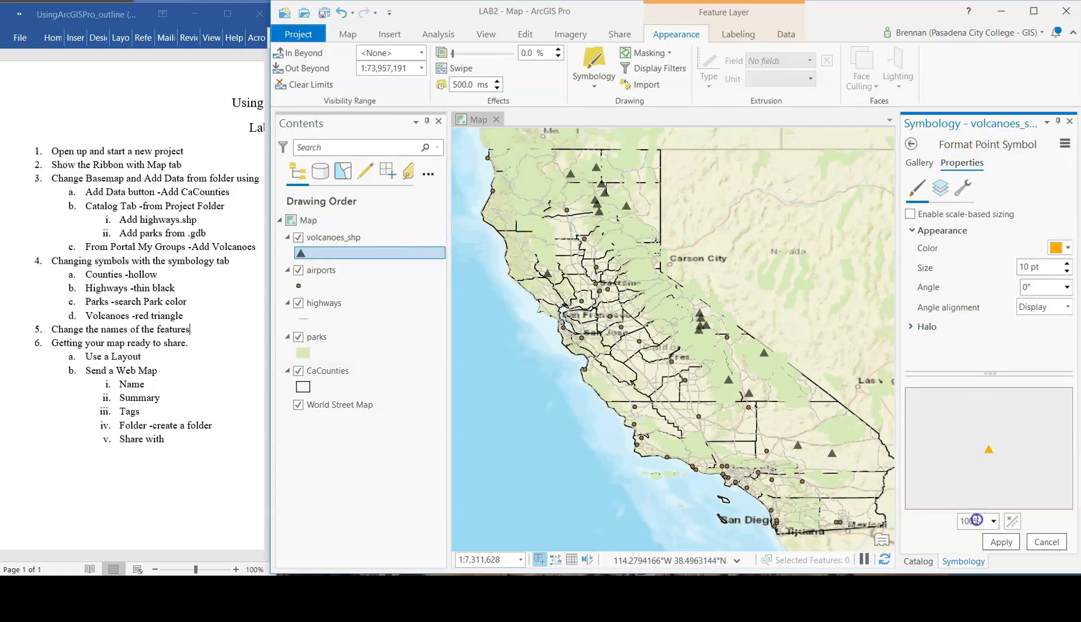
pyautogui.click(996, 544)
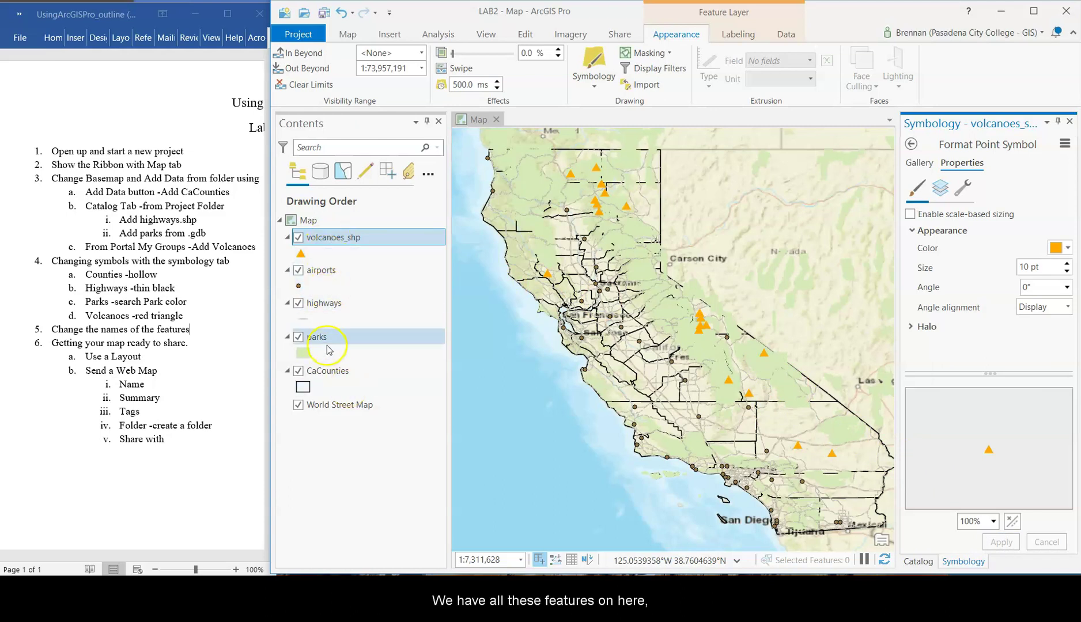
# - Rename the volcanoes_shp layer to Volcanoes
pyautogui.click(346, 237)
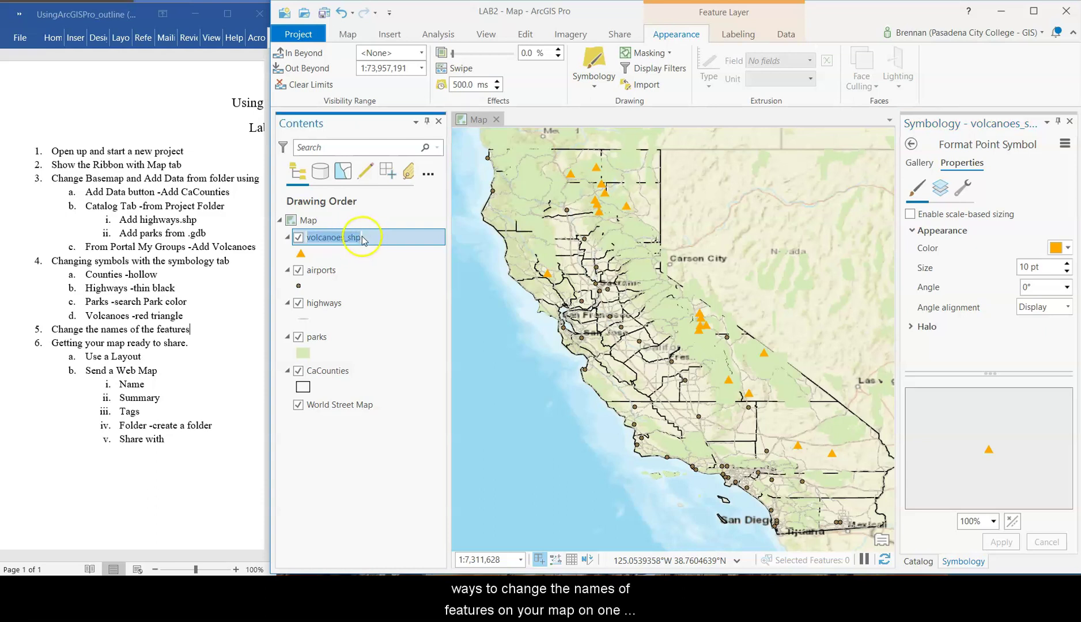
pyautogui.click(361, 238)
pyautogui.click(345, 270)
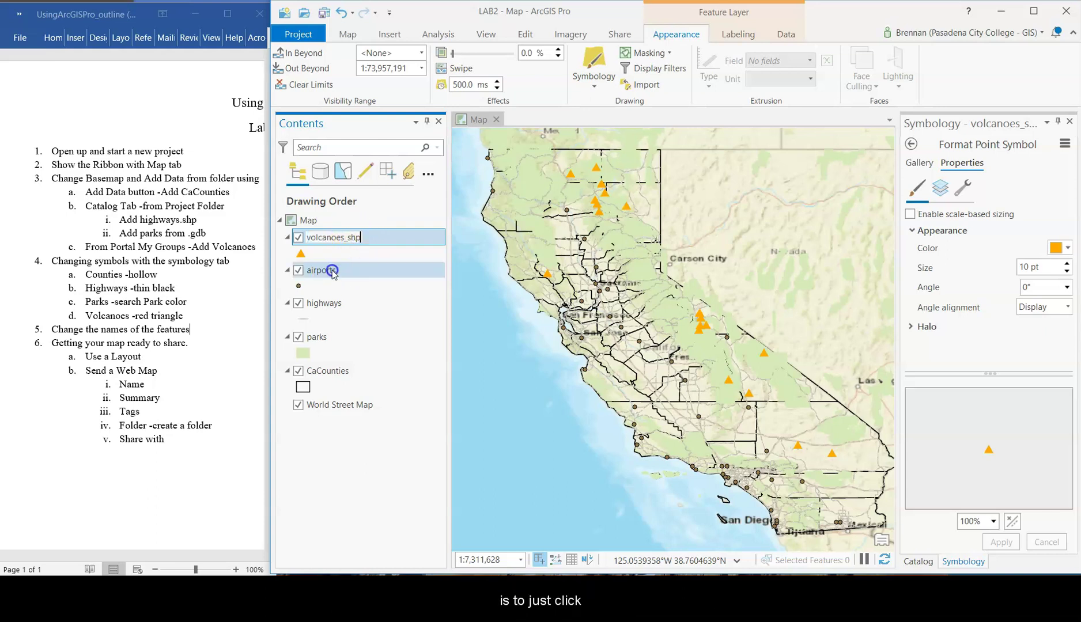
pyautogui.click(348, 240)
pyautogui.click(356, 237)
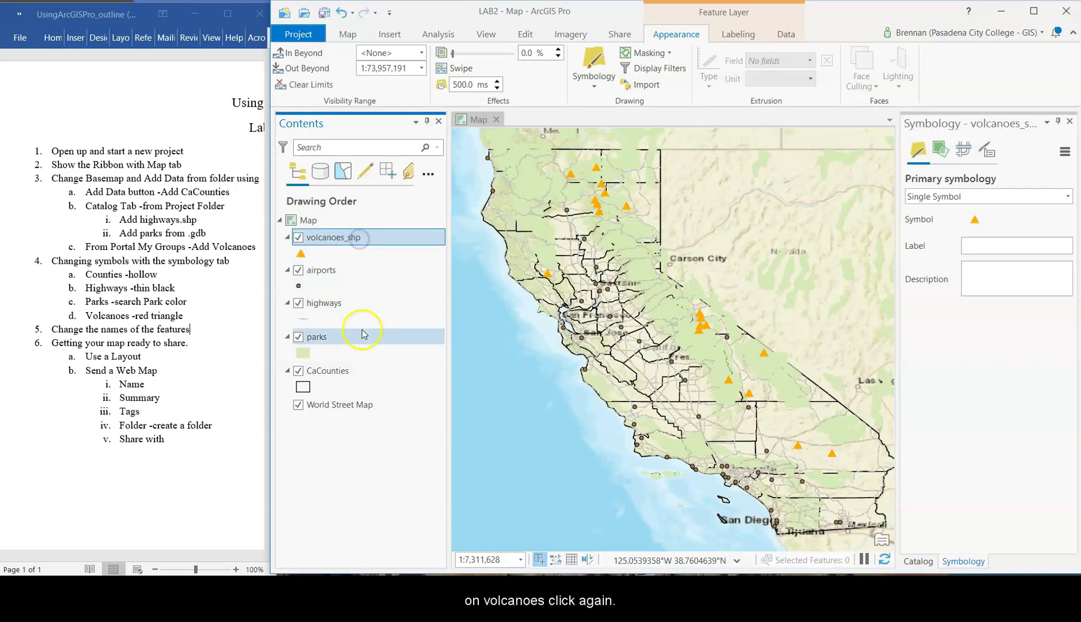
pyautogui.click(362, 239)
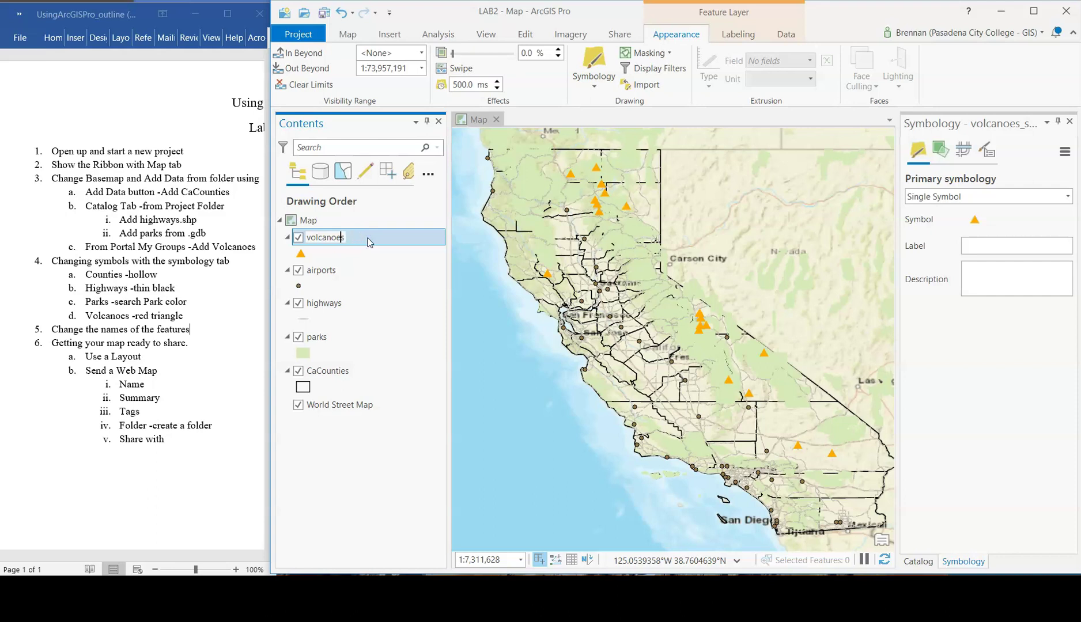
pyautogui.press('BackSpace')
pyautogui.press('Return')
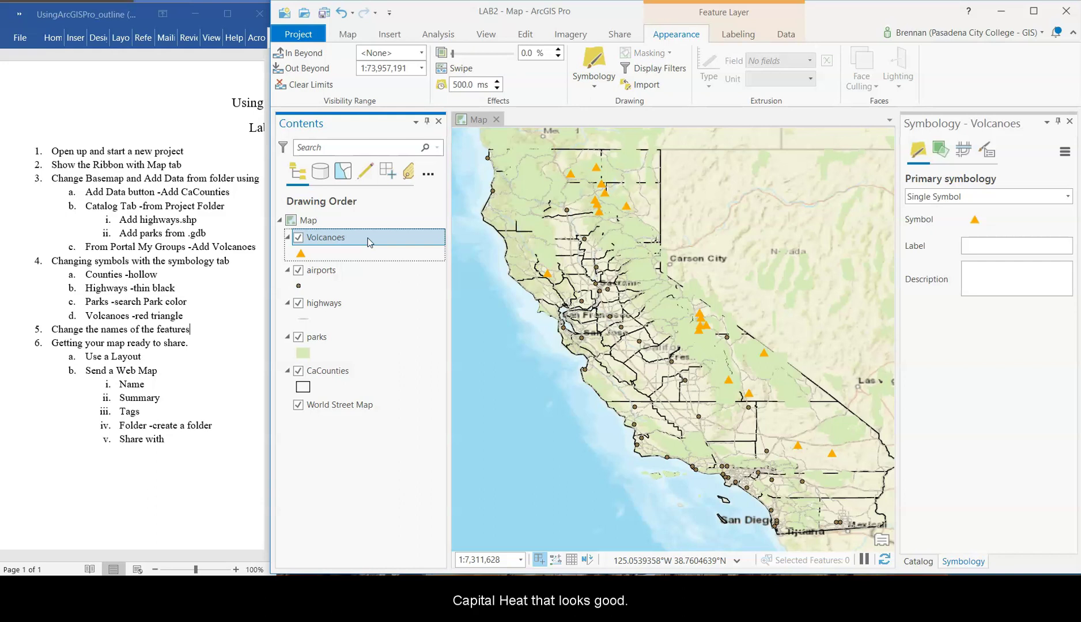
# - Rename the CaCounties layer to Counties
pyautogui.click(318, 373)
pyautogui.click(316, 376)
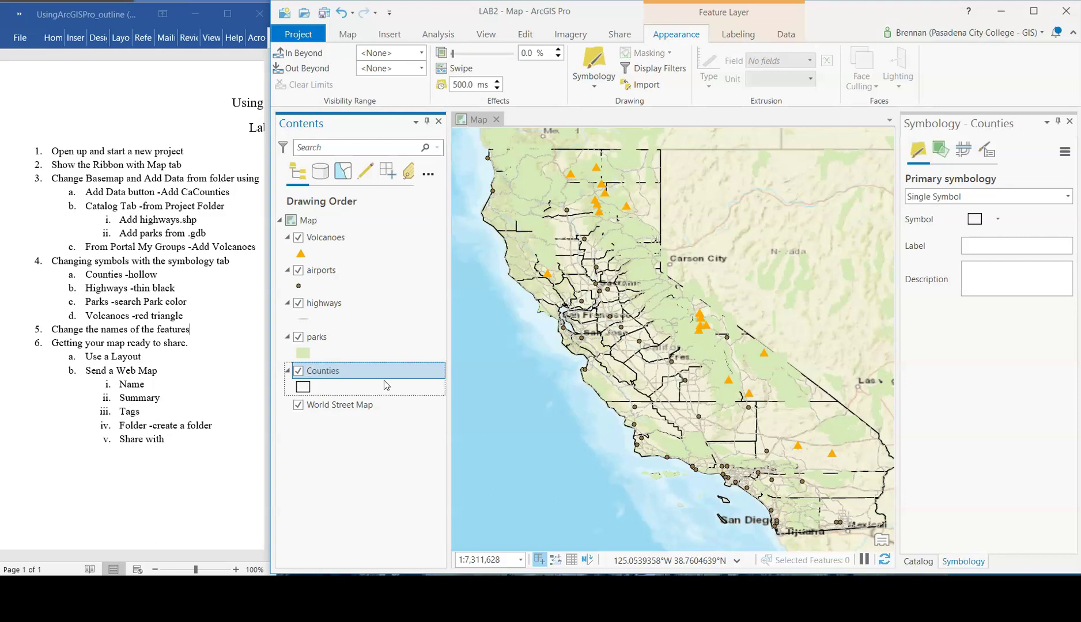
pyautogui.click(323, 306)
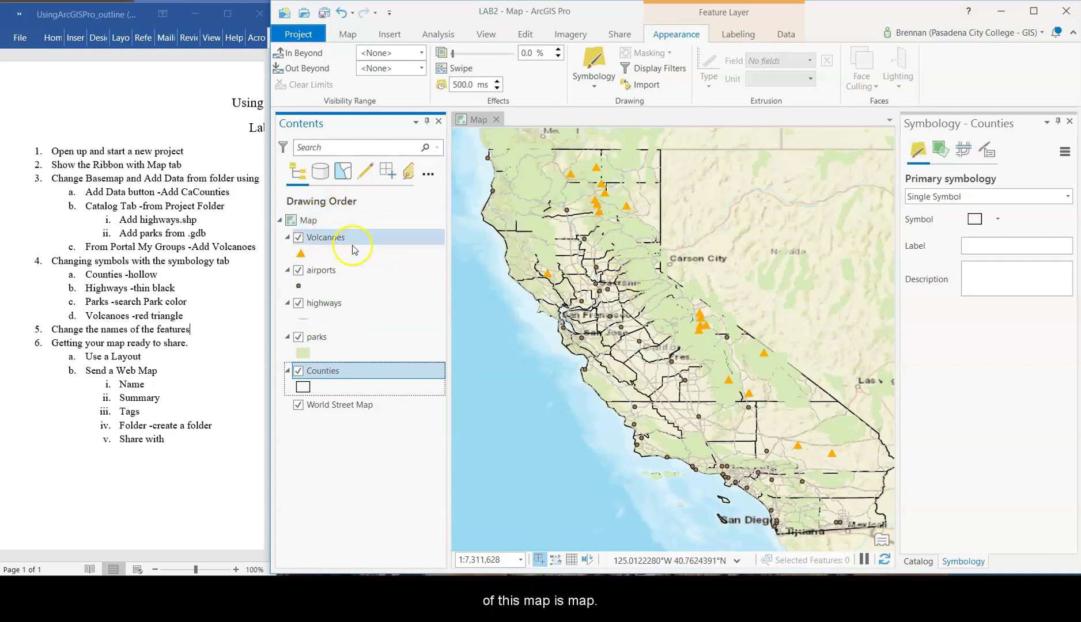
# - Rename the map to Lab2
pyautogui.click(306, 221)
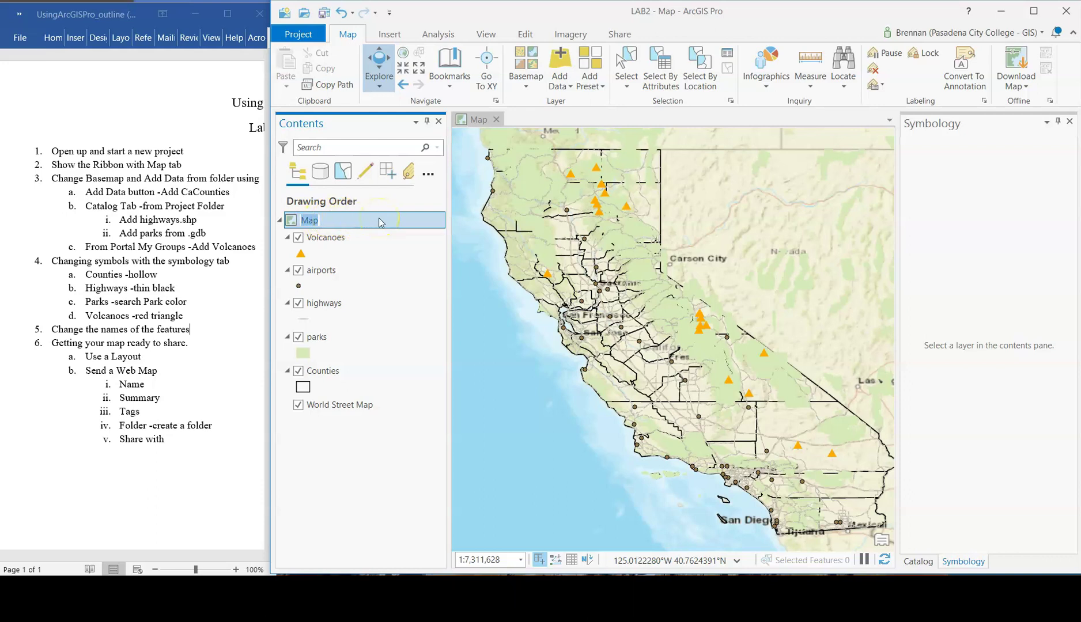
pyautogui.write('Lab')
pyautogui.press('BackSpace')
pyautogui.press('BackSpace')
pyautogui.press('BackSpace')
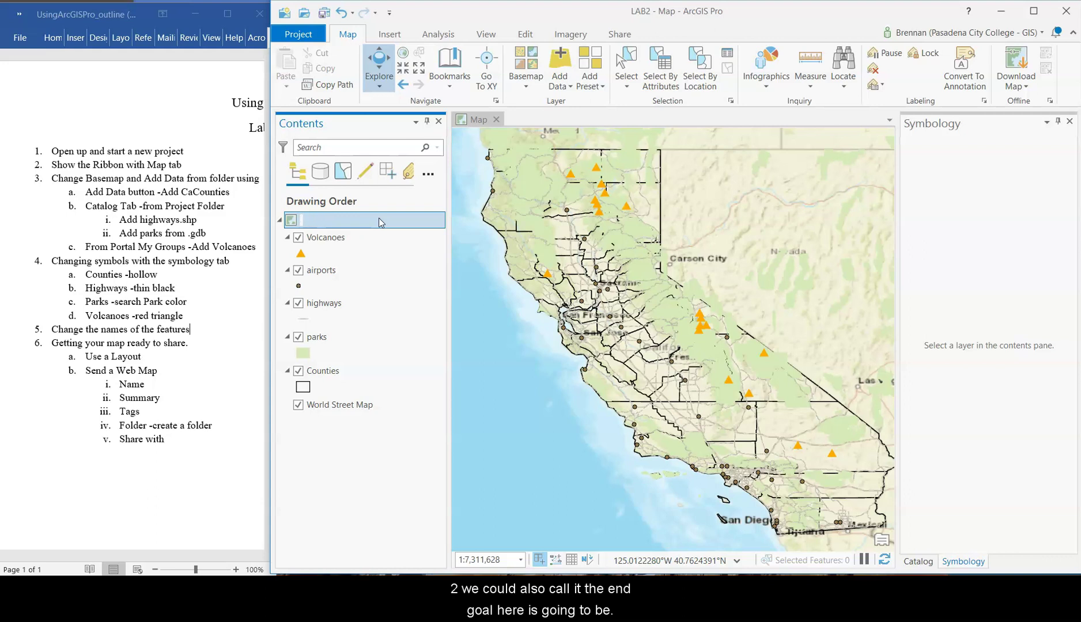
pyautogui.write('Lab2')
pyautogui.press('Return')
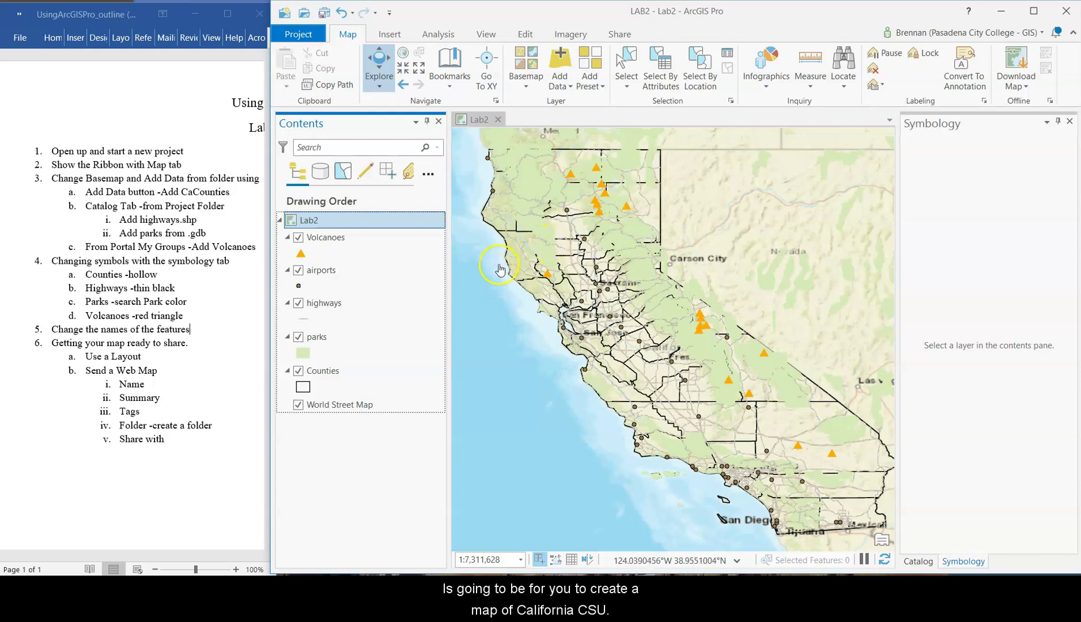
# - Hide Volcanoes and highways, and move parks below Counties in the drawing order
pyautogui.click(324, 302)
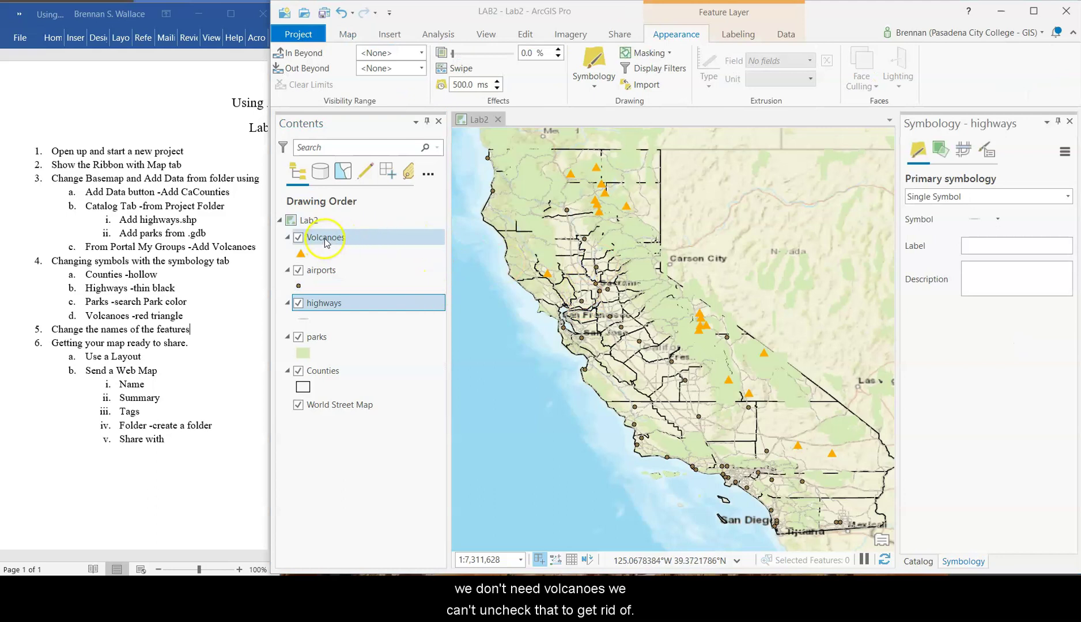
pyautogui.click(298, 237)
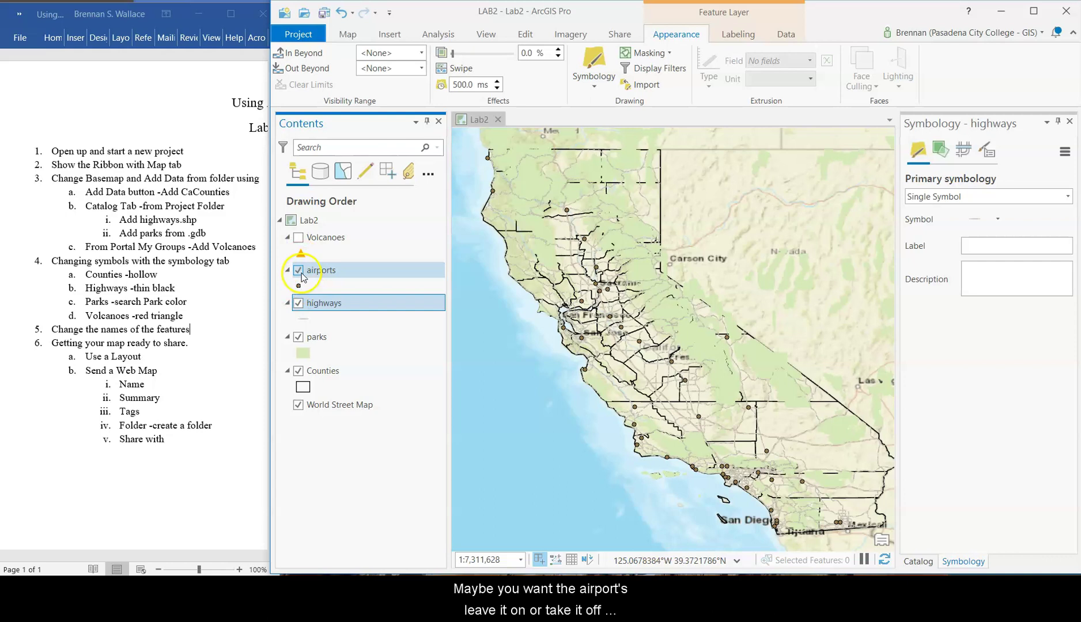
pyautogui.click(298, 303)
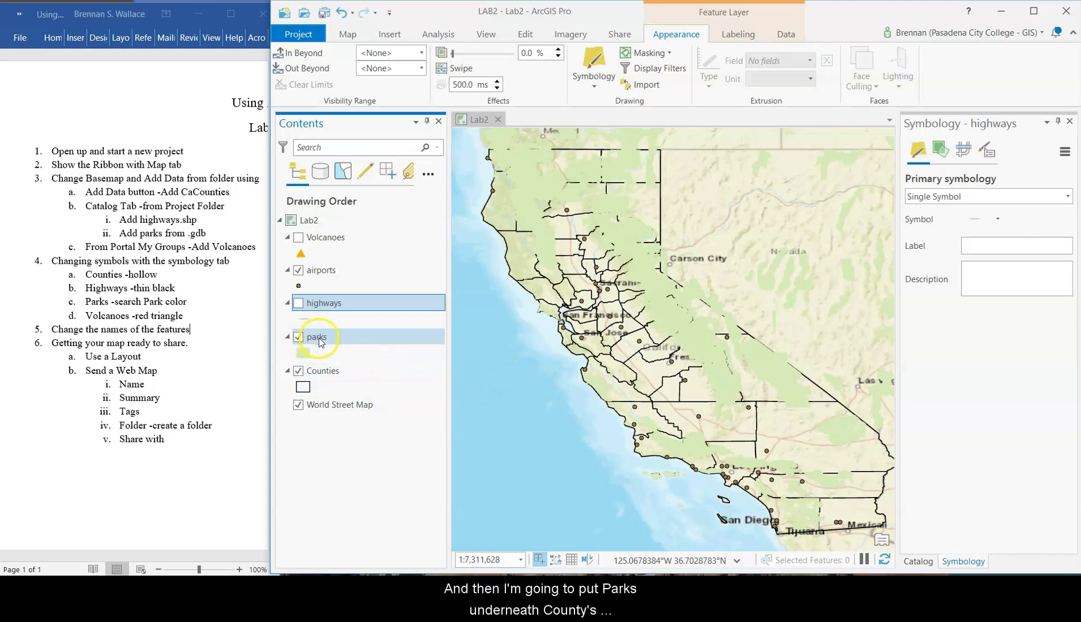
pyautogui.moveTo(323, 341); pyautogui.dragTo(323, 398)
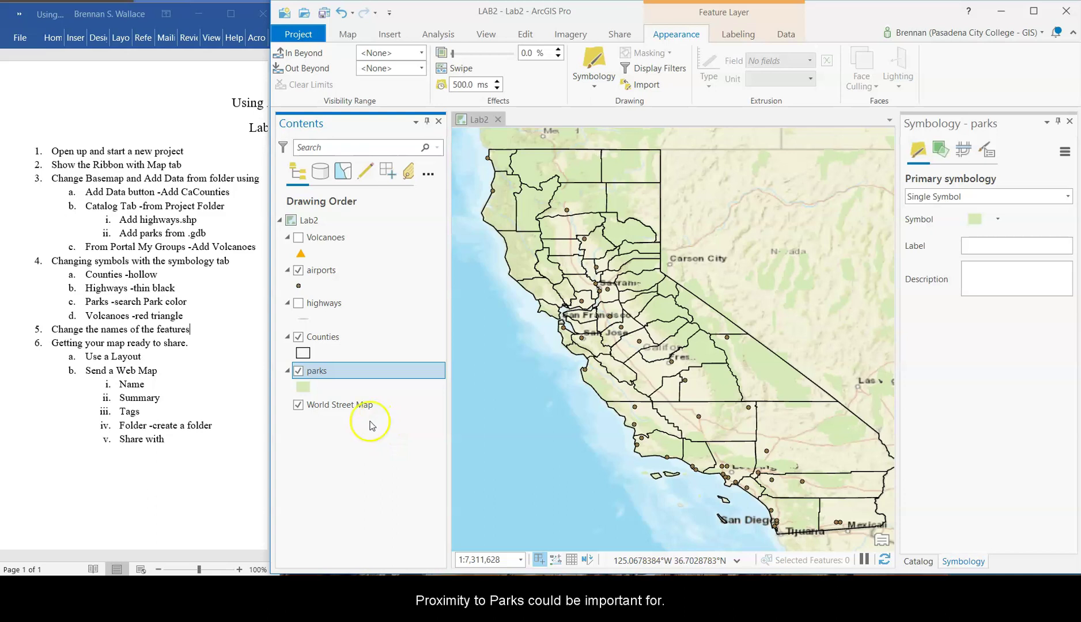
# - Add CSU_Campusloc from Lab_02.gdb and turn off the airports layer
pyautogui.click(349, 36)
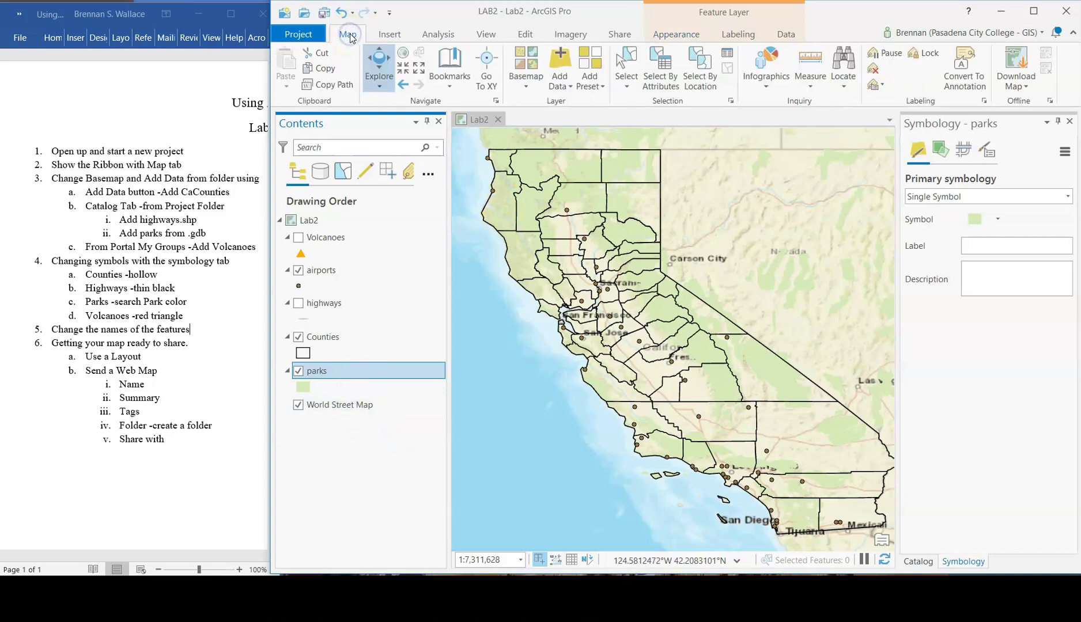
pyautogui.click(557, 56)
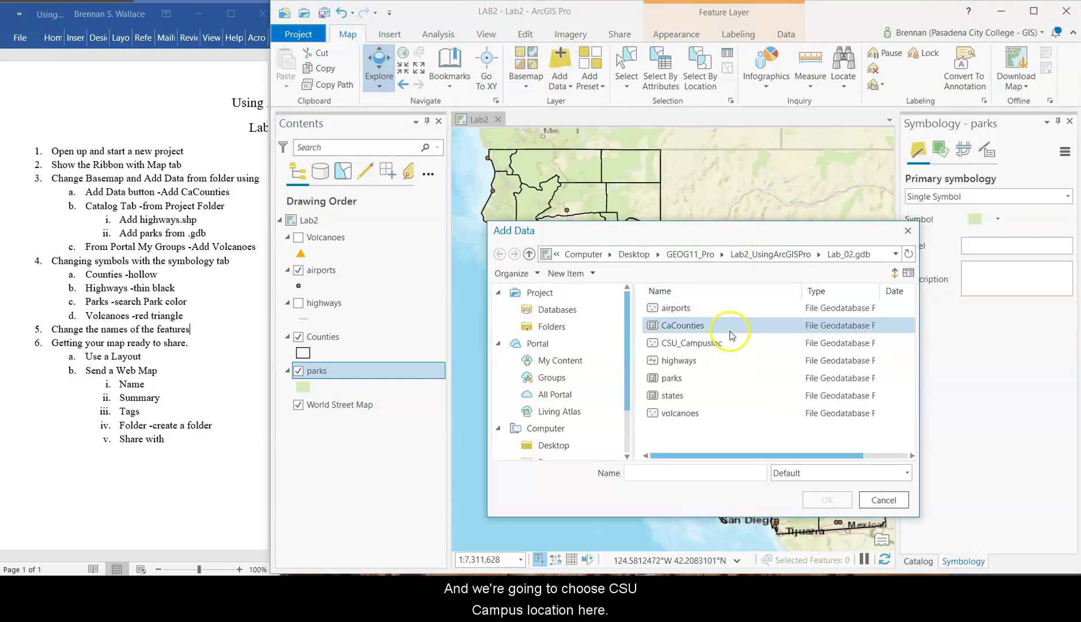
pyautogui.click(712, 346)
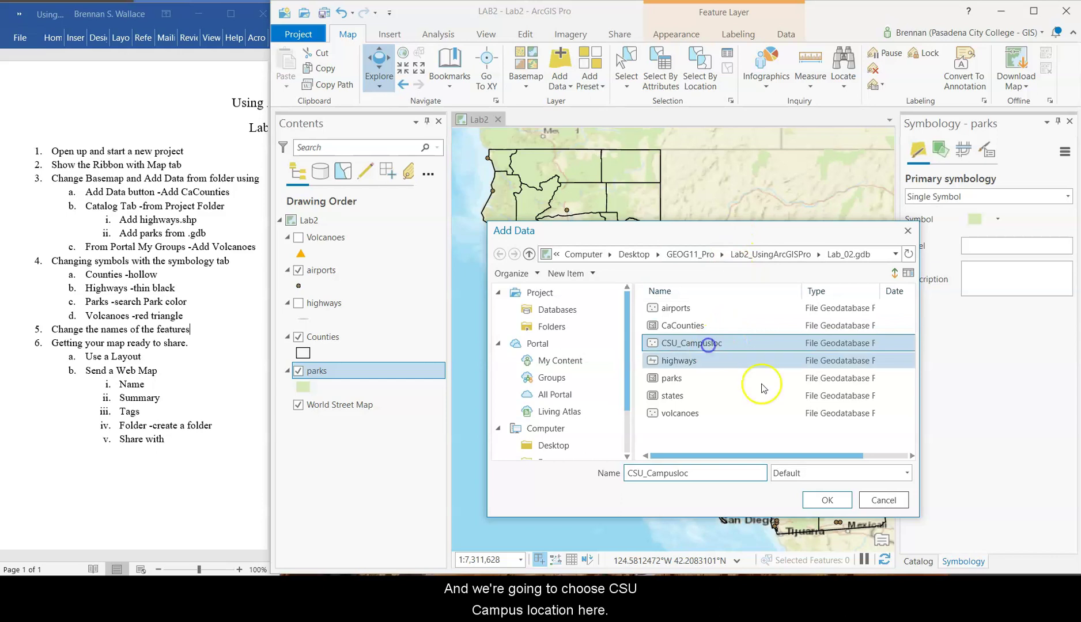
pyautogui.click(826, 499)
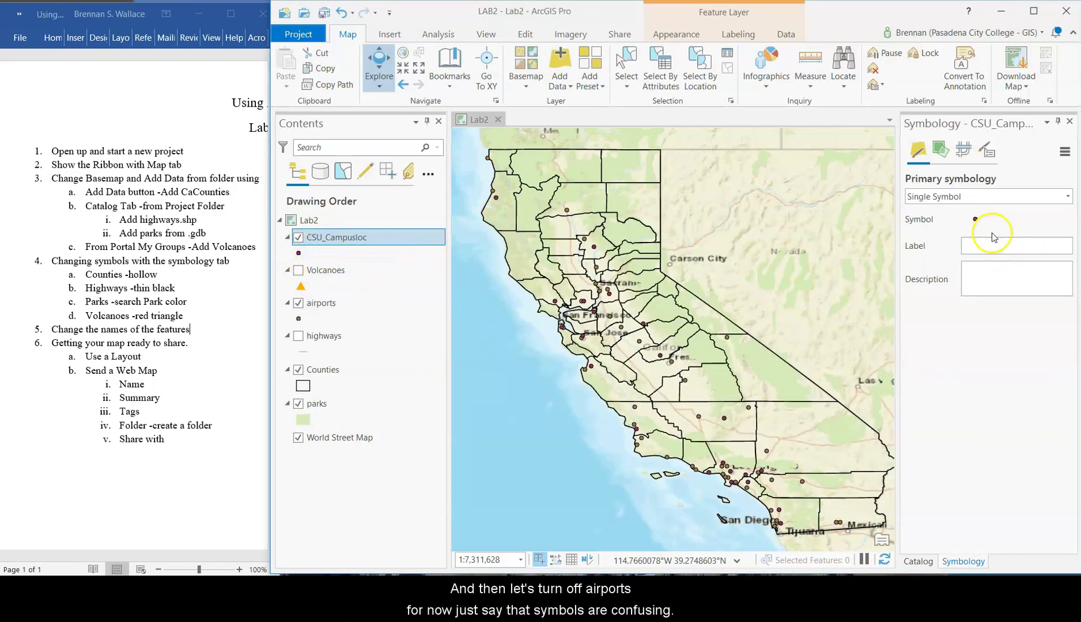
pyautogui.click(298, 304)
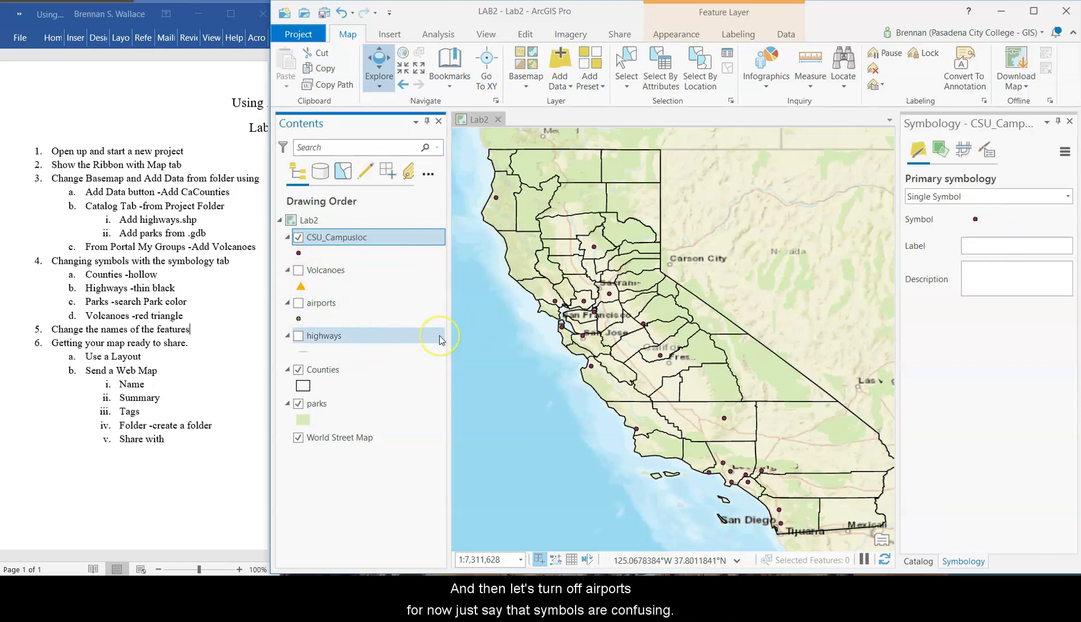
pyautogui.click(376, 288)
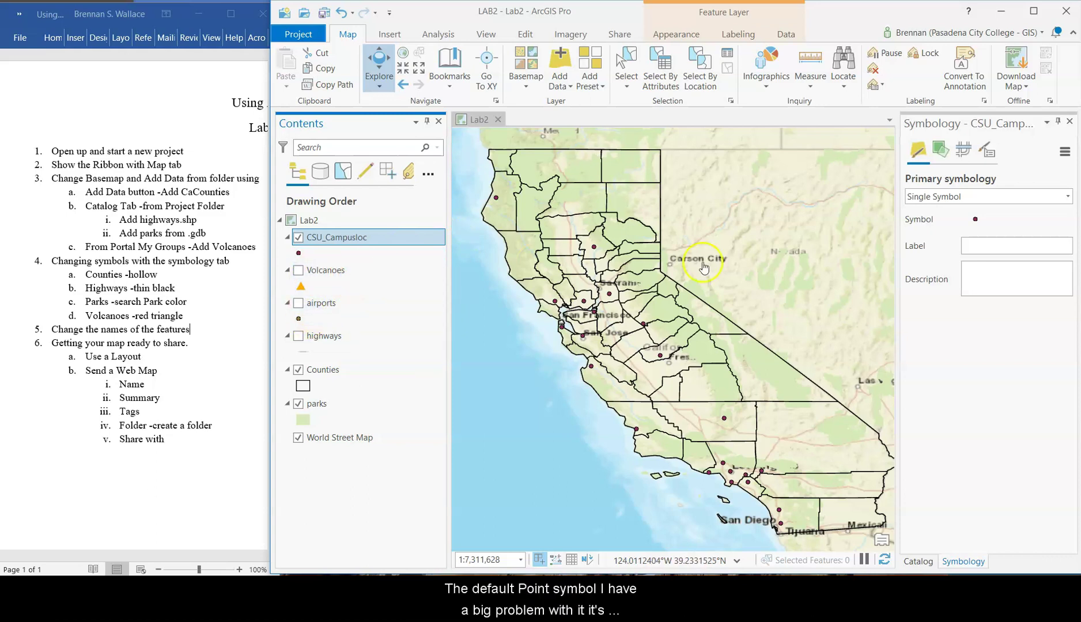
# - Give the CSU_Campusloc points the Circle 1 symbol at 5 pt in dark red
pyautogui.click(974, 220)
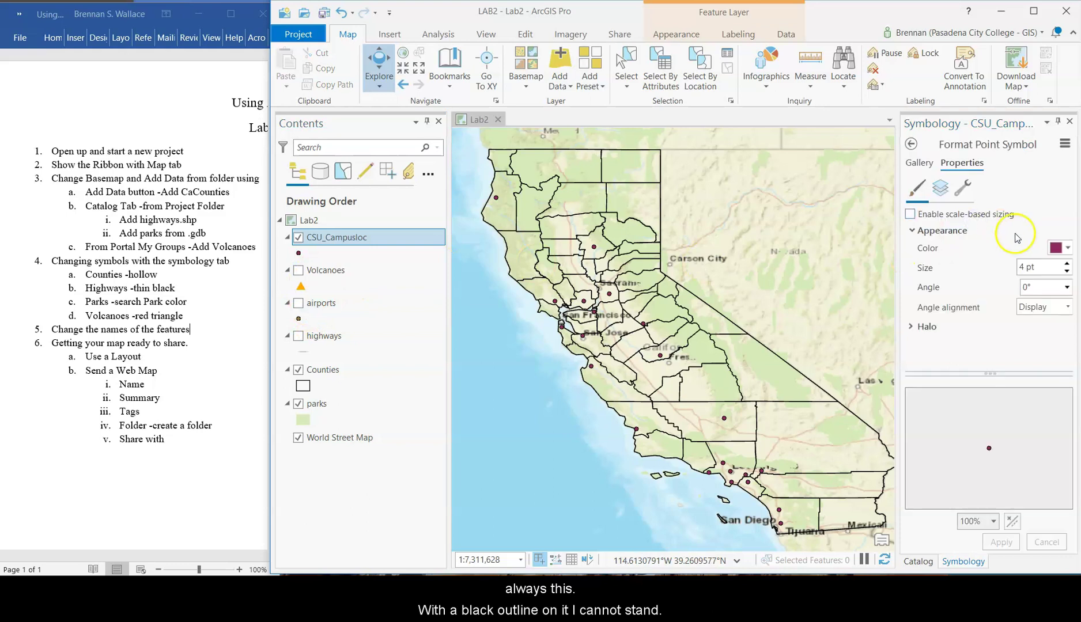
pyautogui.click(920, 165)
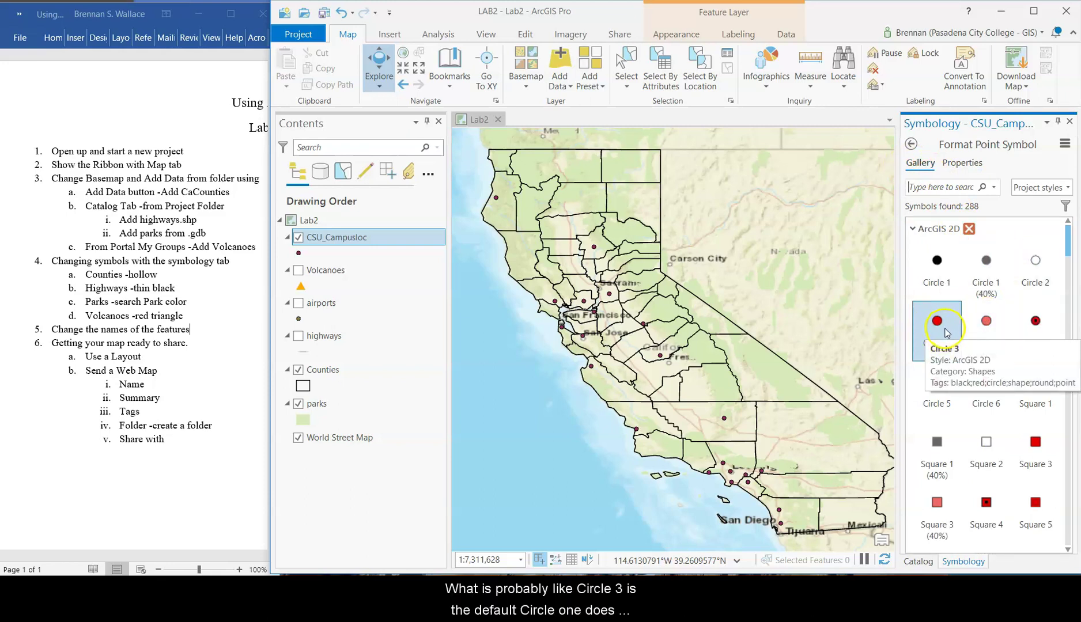
pyautogui.click(945, 265)
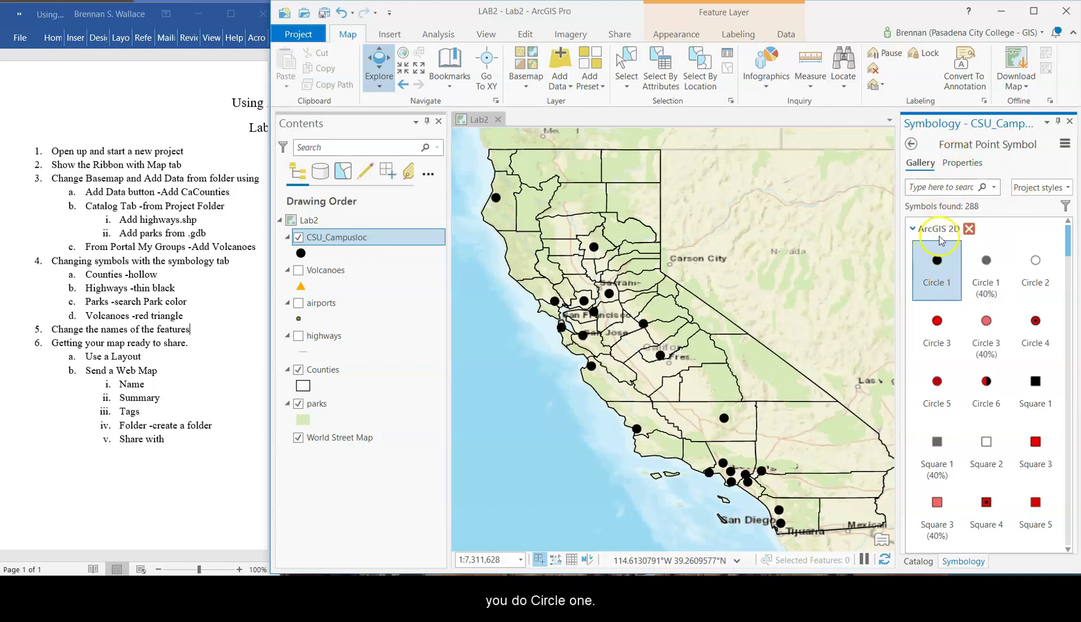
pyautogui.click(960, 161)
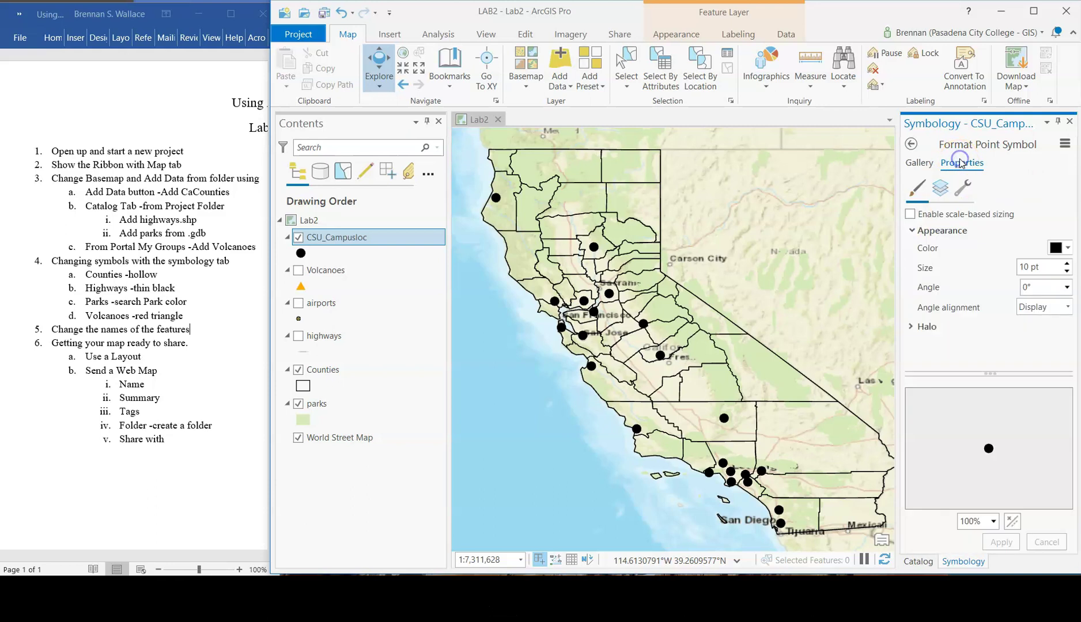
pyautogui.click(1066, 271)
pyautogui.click(1066, 271)
pyautogui.click(1066, 271)
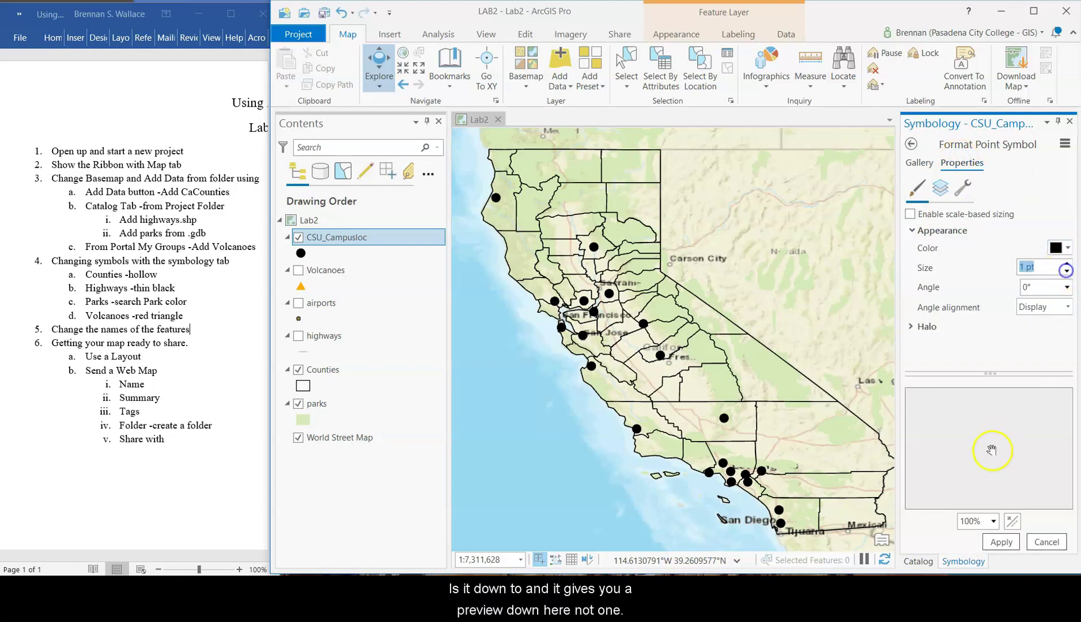
pyautogui.click(1067, 262)
pyautogui.click(1067, 262)
pyautogui.click(1066, 262)
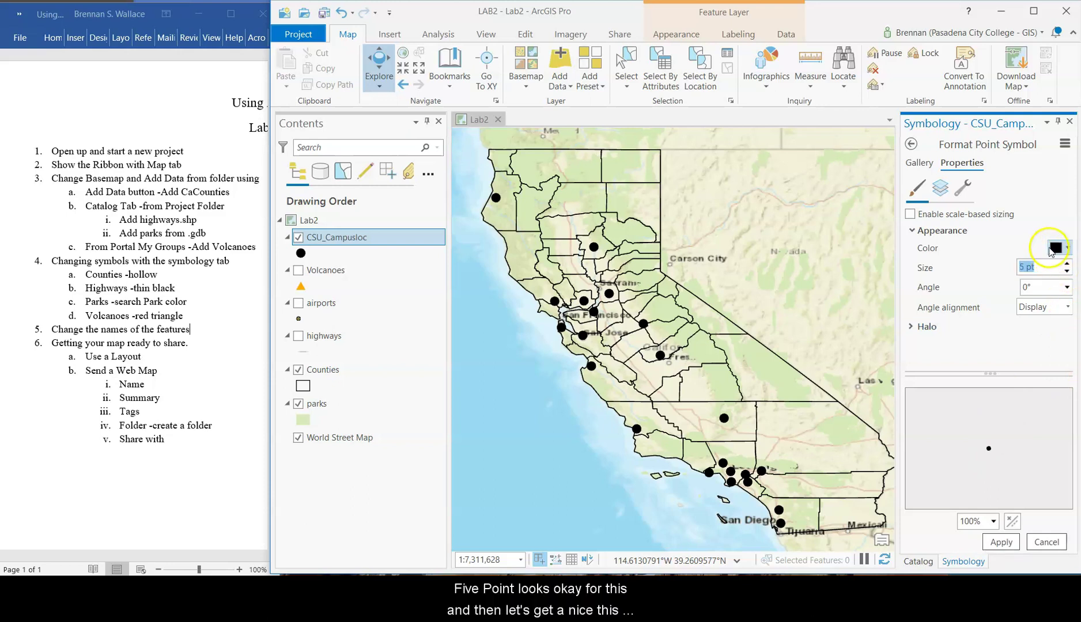
pyautogui.click(1058, 249)
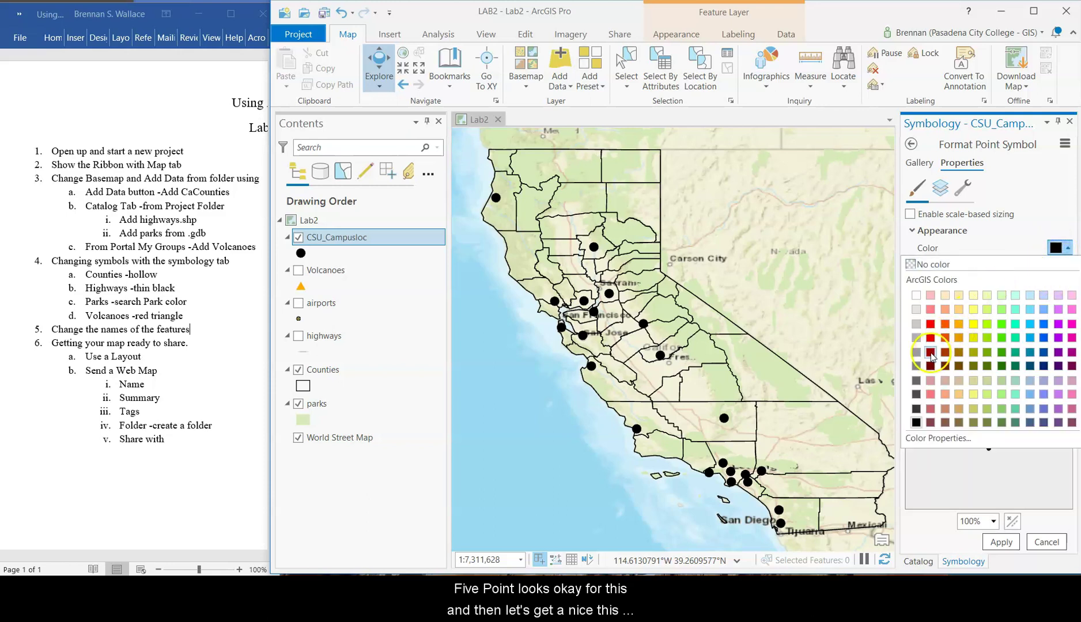
pyautogui.click(930, 352)
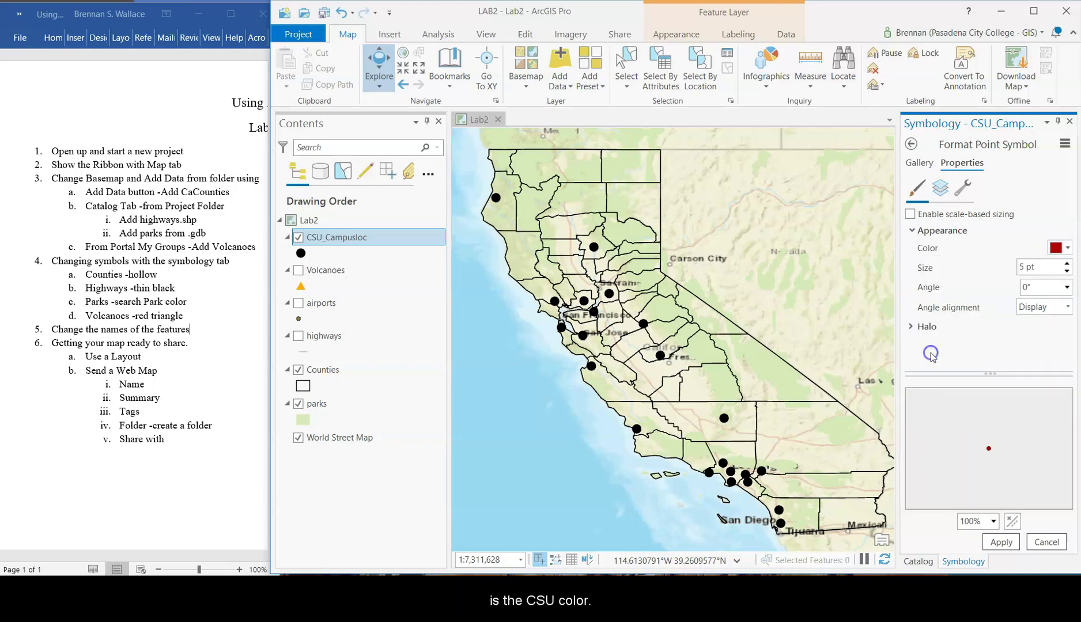
pyautogui.click(995, 542)
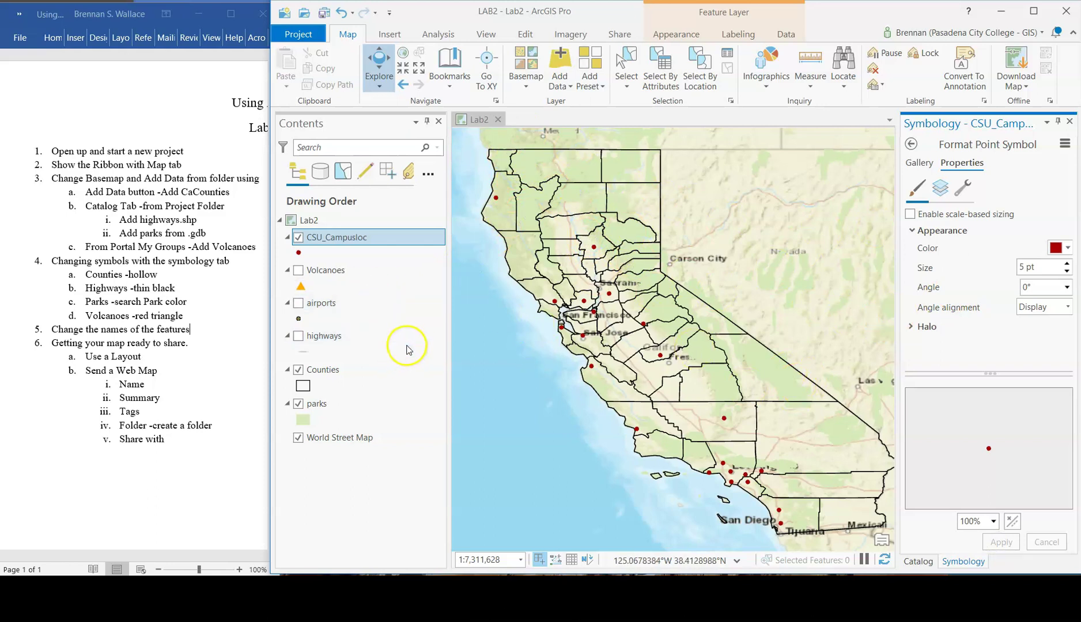
# - Rename the CSU_Campusloc layer to 'CSU Campus'
pyautogui.rightClick(351, 241)
pyautogui.click(355, 240)
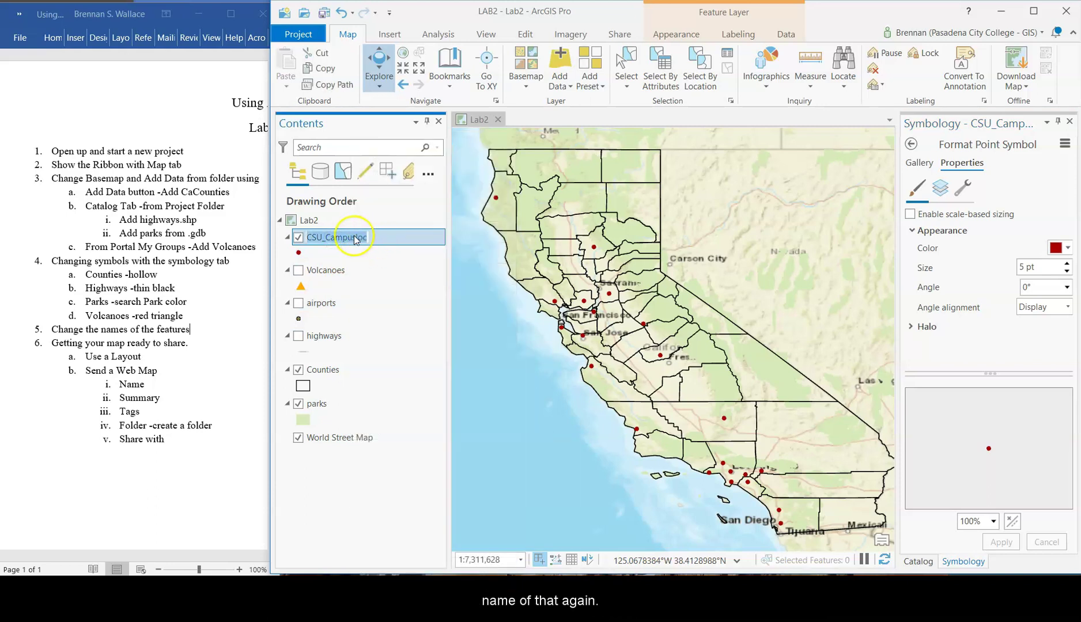
pyautogui.click(364, 239)
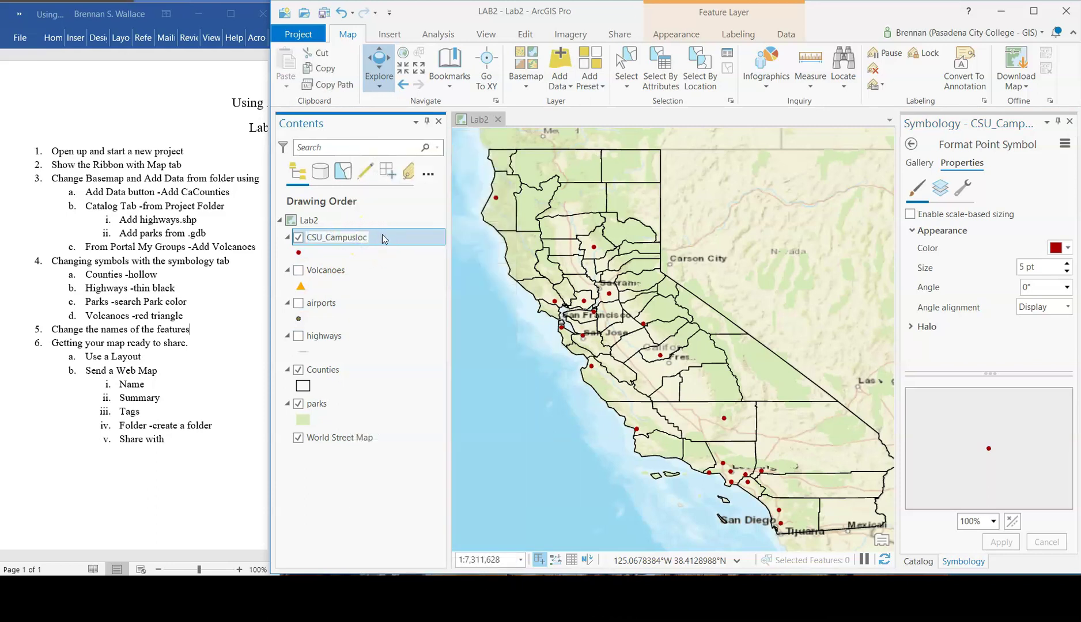
pyautogui.press('BackSpace')
pyautogui.press('Left')
pyautogui.press('Left')
pyautogui.press('Left')
pyautogui.press('Left')
pyautogui.press('Left')
pyautogui.press('Left')
pyautogui.press('Left')
pyautogui.press('Delete')
pyautogui.press('Return')
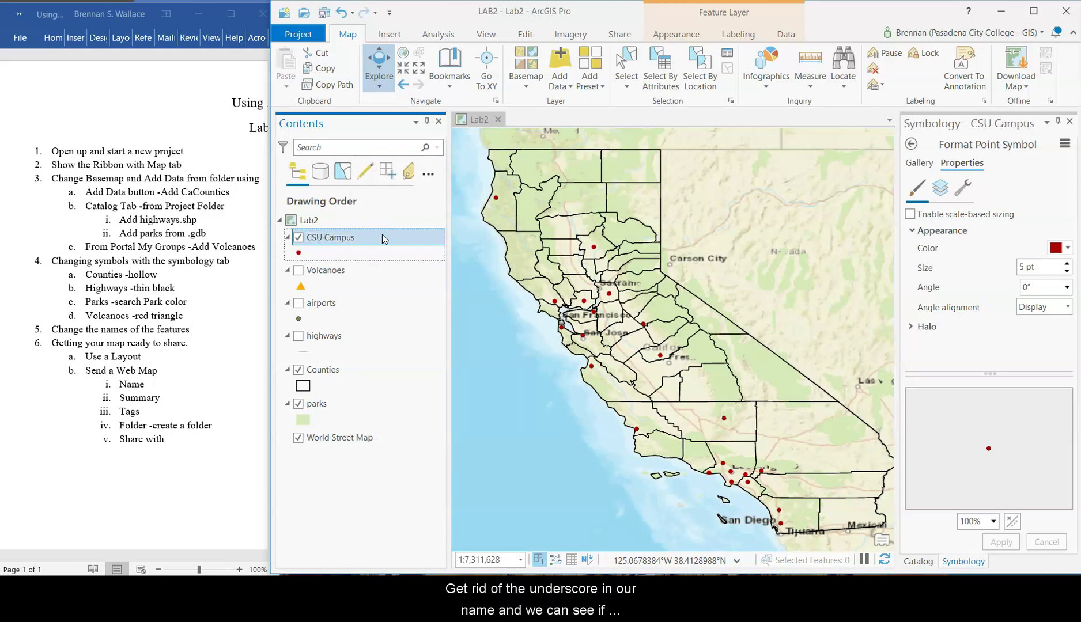
# - Open the CSU Campus attribute table, browse its records, then shrink it beneath a taller map
pyautogui.rightClick(352, 238)
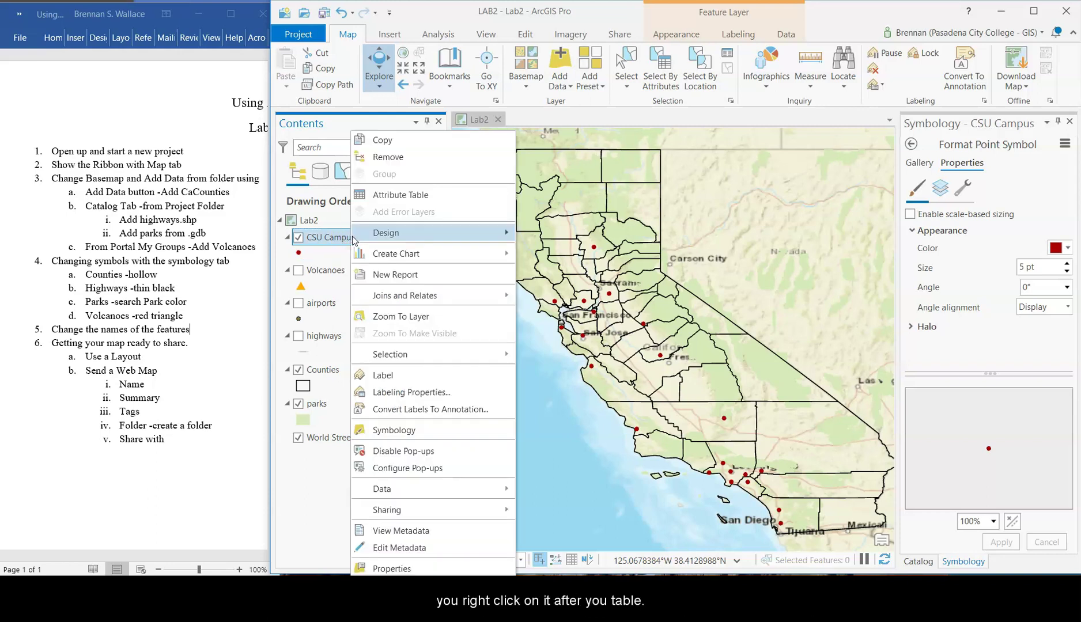
pyautogui.click(390, 196)
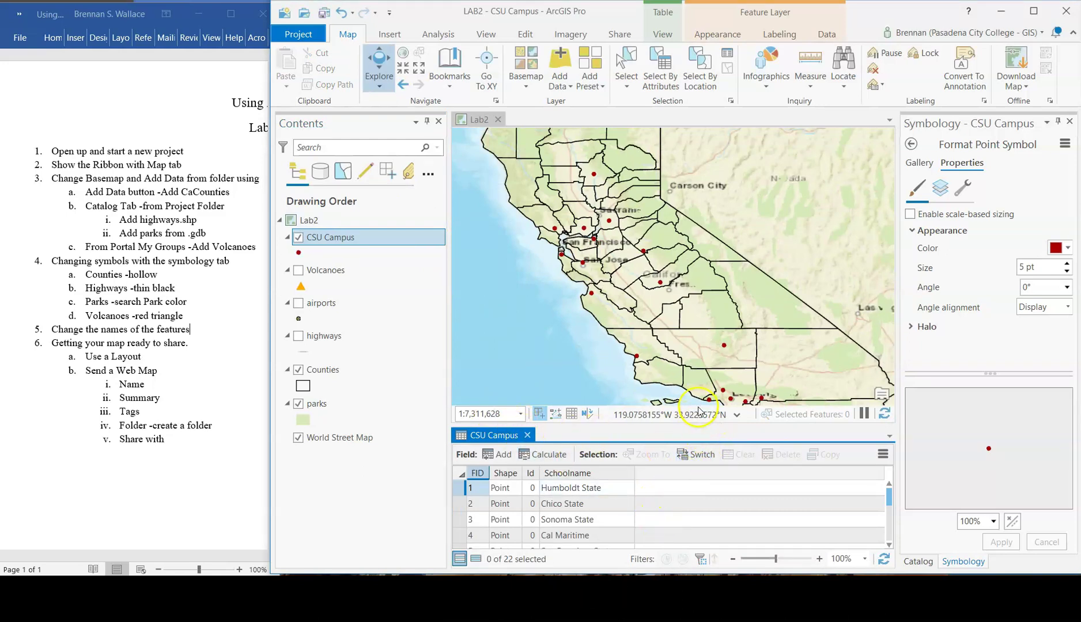
pyautogui.moveTo(697, 425); pyautogui.dragTo(698, 333)
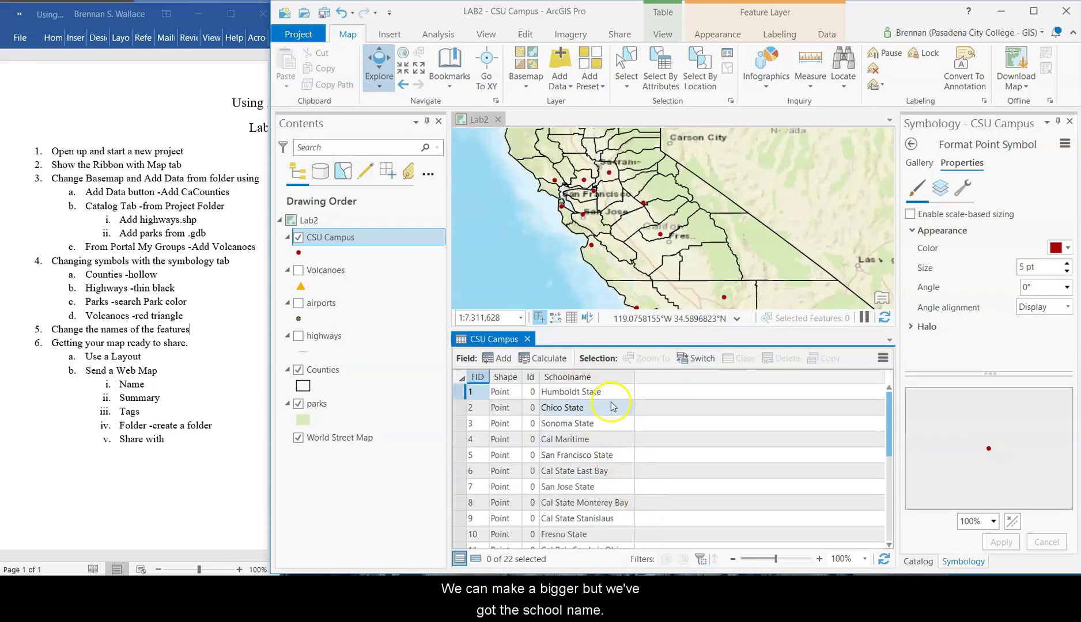
pyautogui.scroll(-2, 613, 409)
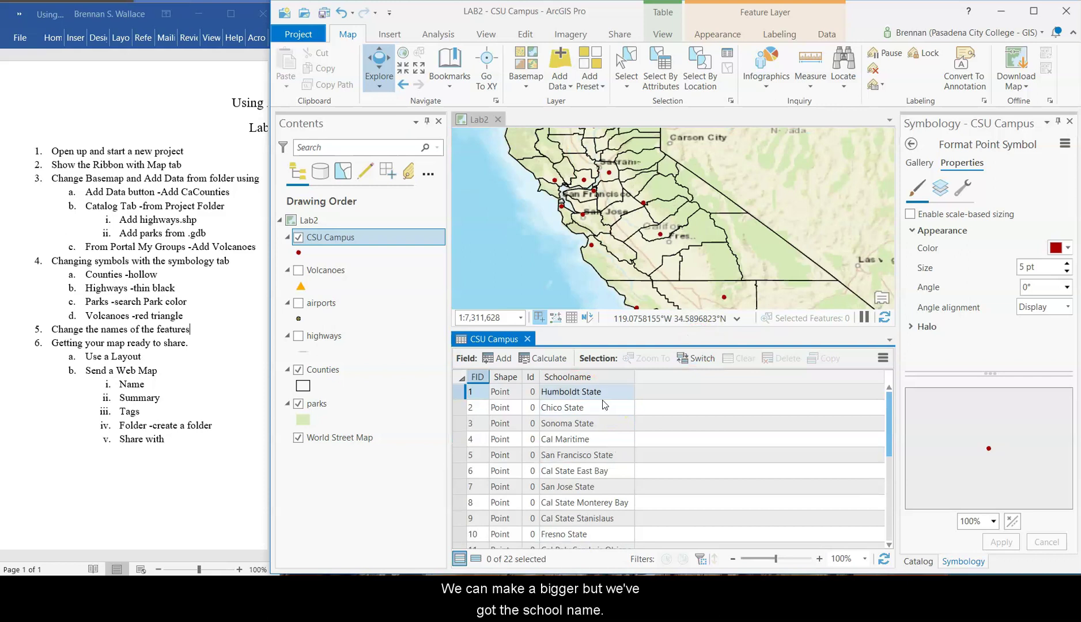
pyautogui.scroll(-2, 603, 422)
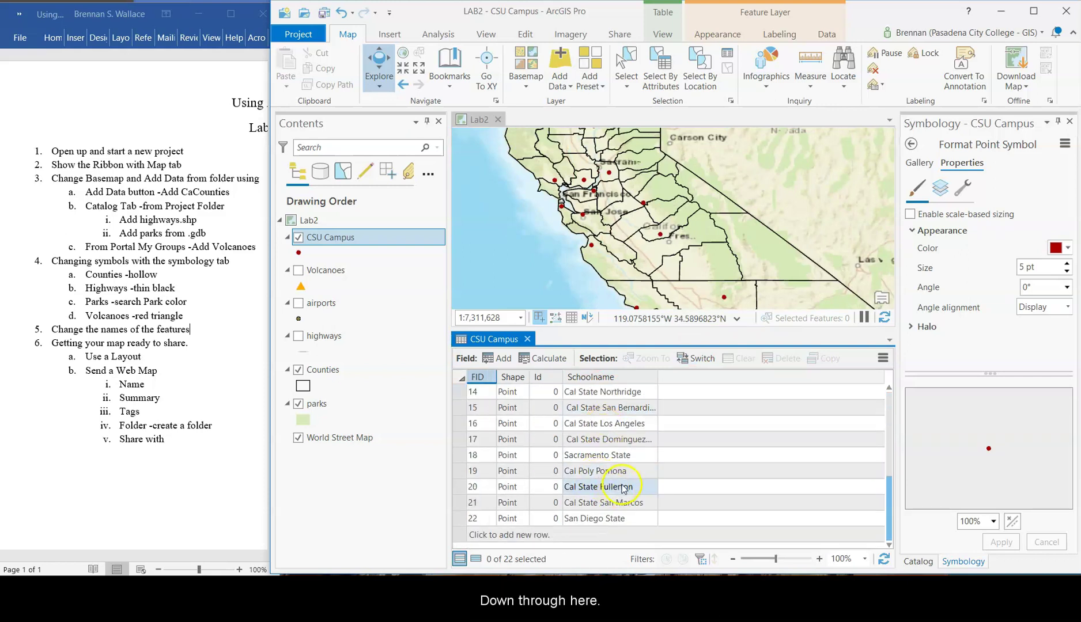
pyautogui.scroll(4, 622, 489)
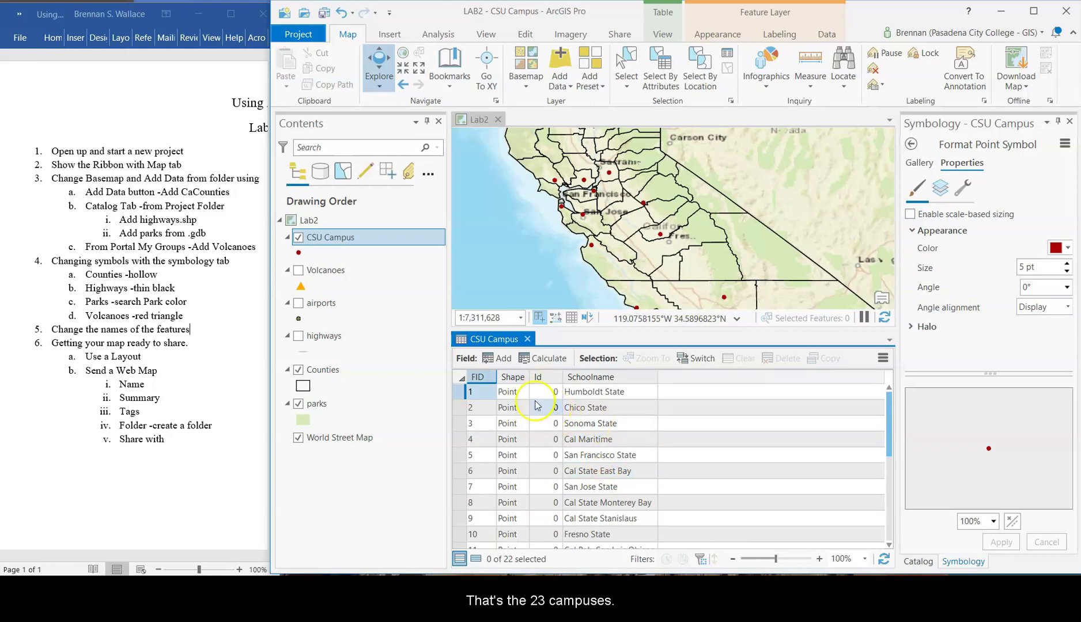
pyautogui.scroll(-4, 599, 455)
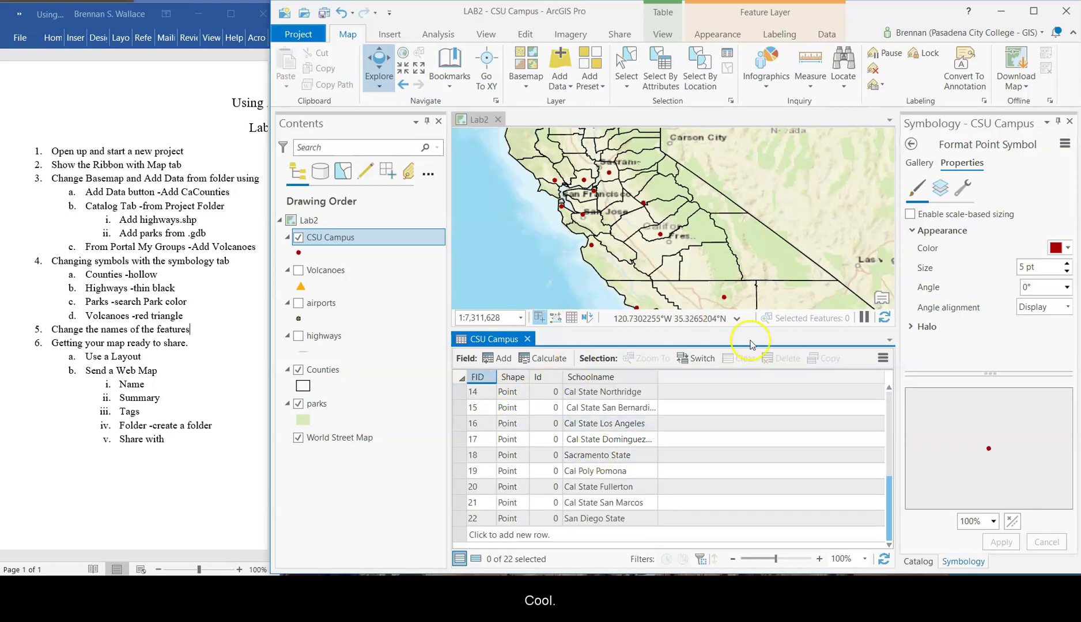
pyautogui.moveTo(704, 329); pyautogui.dragTo(711, 432)
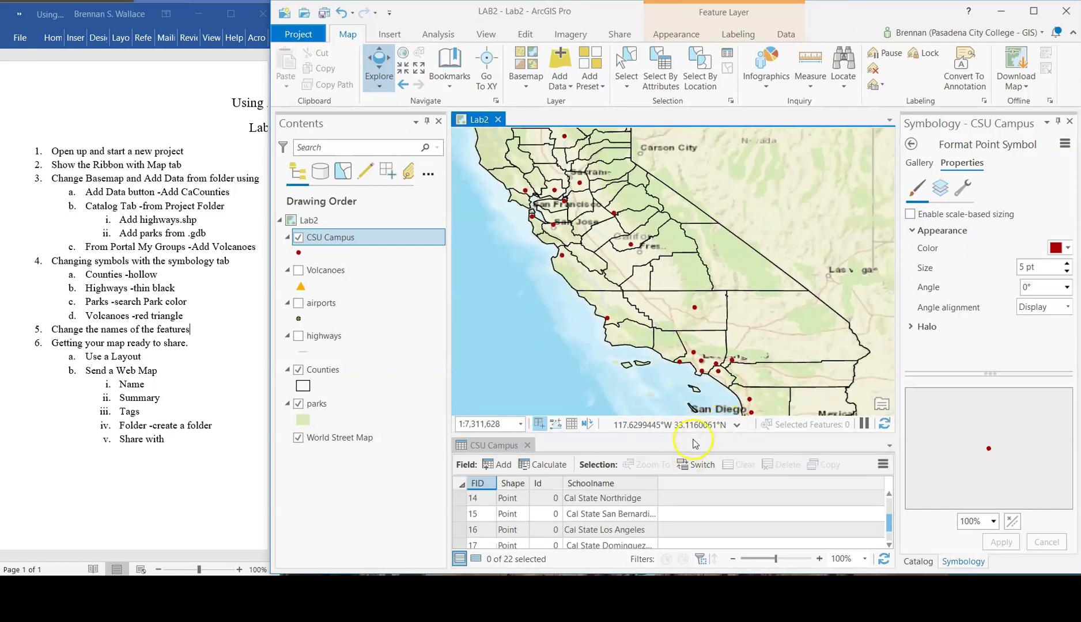
# - Shrink the table to one row and show CSU Campus labeling with Schoolname as label field
pyautogui.moveTo(693, 436); pyautogui.dragTo(696, 477)
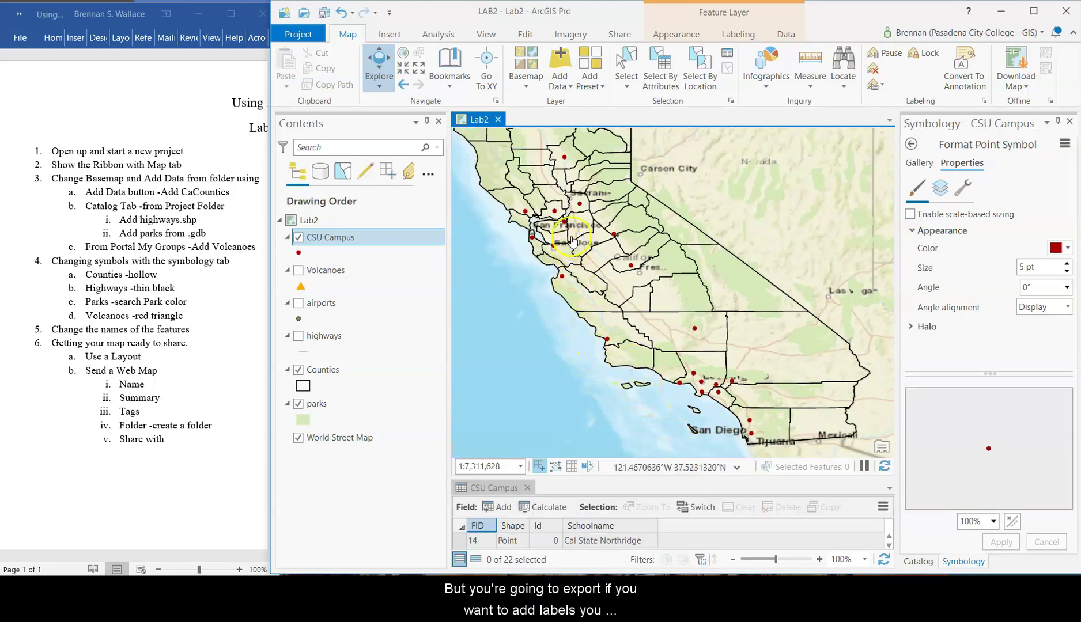
pyautogui.click(736, 34)
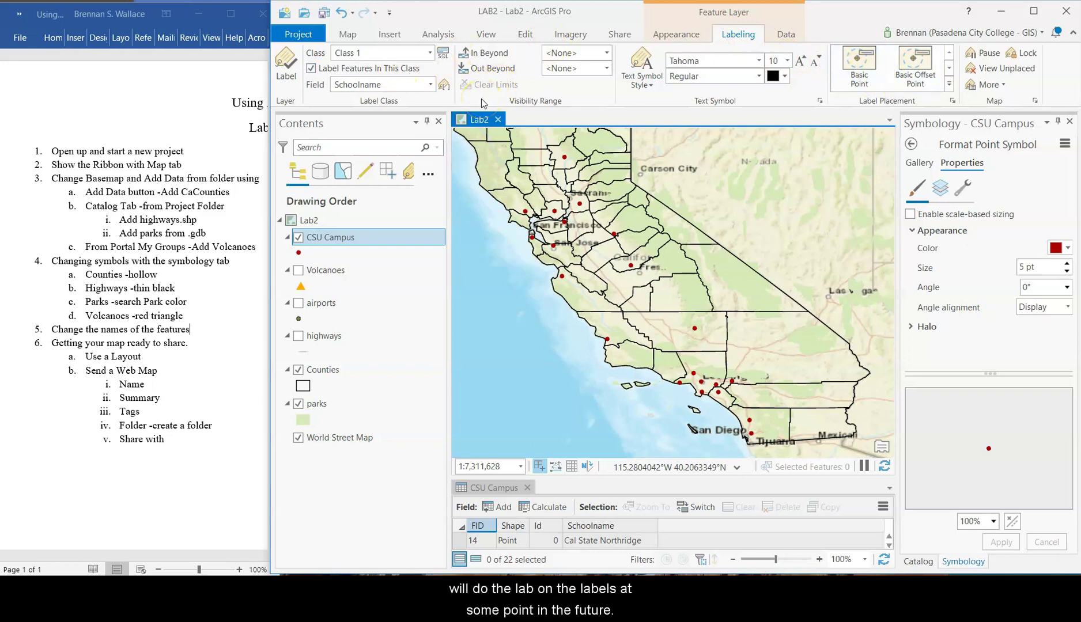
pyautogui.click(476, 119)
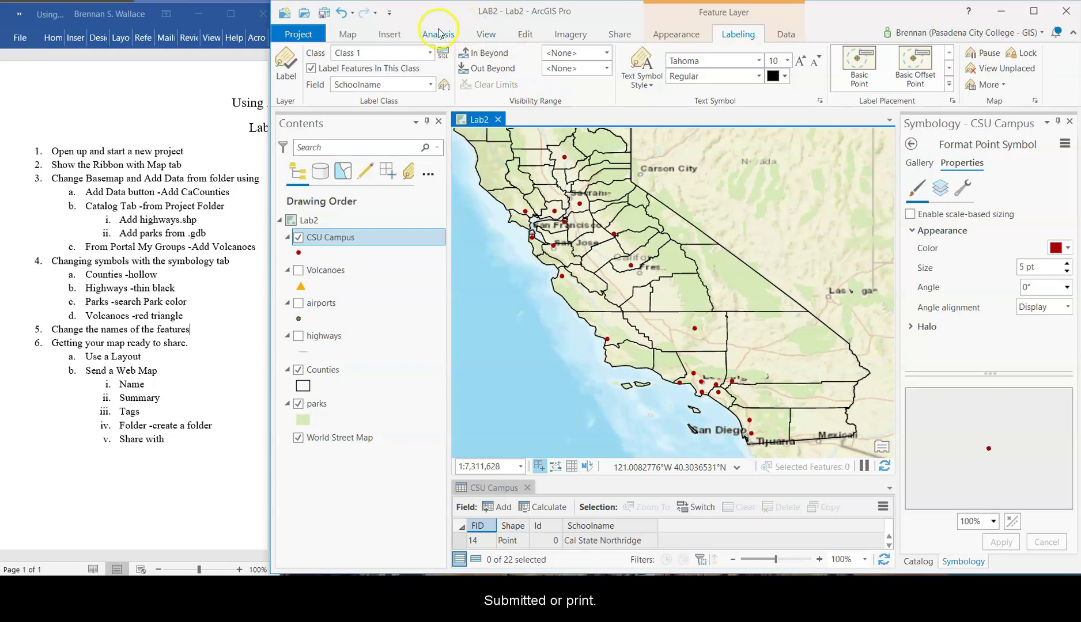
# - Create a new ANSI Portrait Letter 8.5" x 11" layout and close the CSU Campus attribute table
pyautogui.click(398, 34)
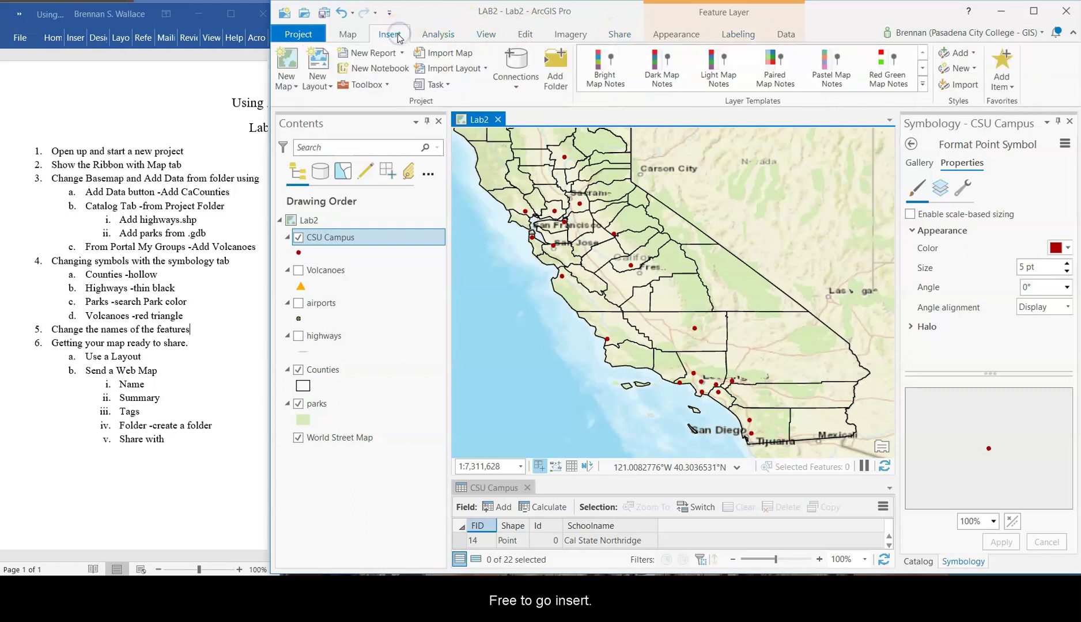
pyautogui.click(317, 59)
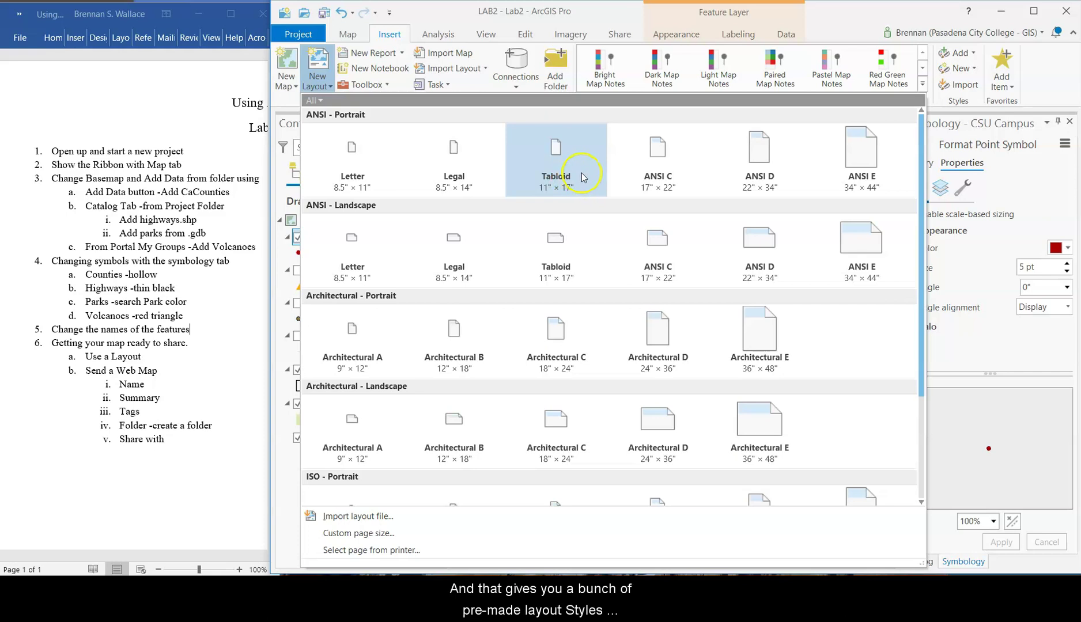
pyautogui.click(570, 100)
pyautogui.click(568, 75)
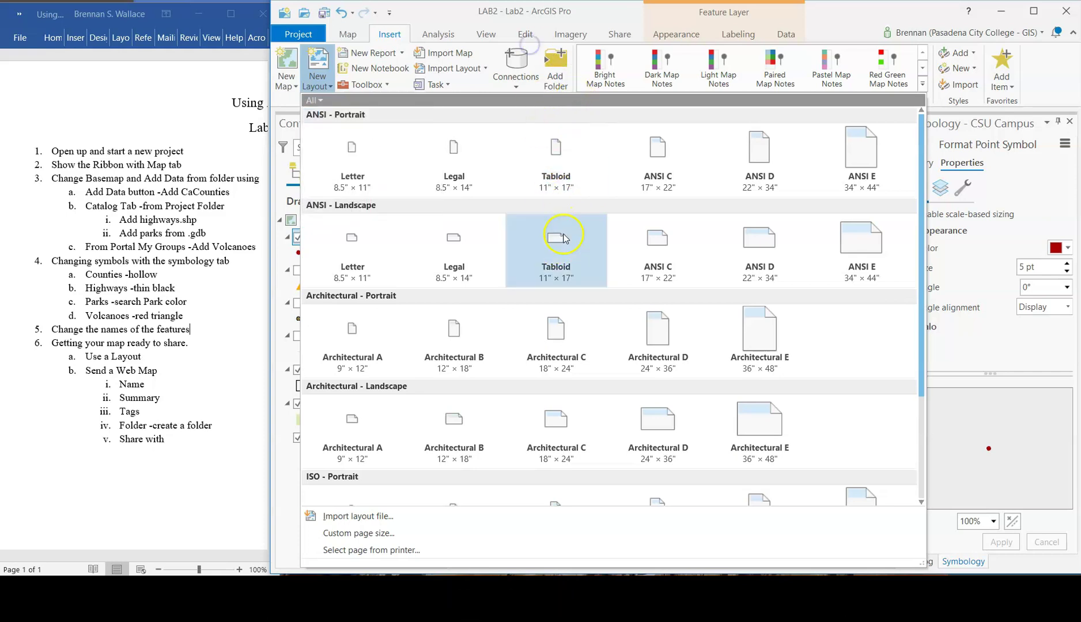
pyautogui.scroll(-1, 556, 261)
pyautogui.scroll(-1, 556, 257)
pyautogui.scroll(2, 536, 248)
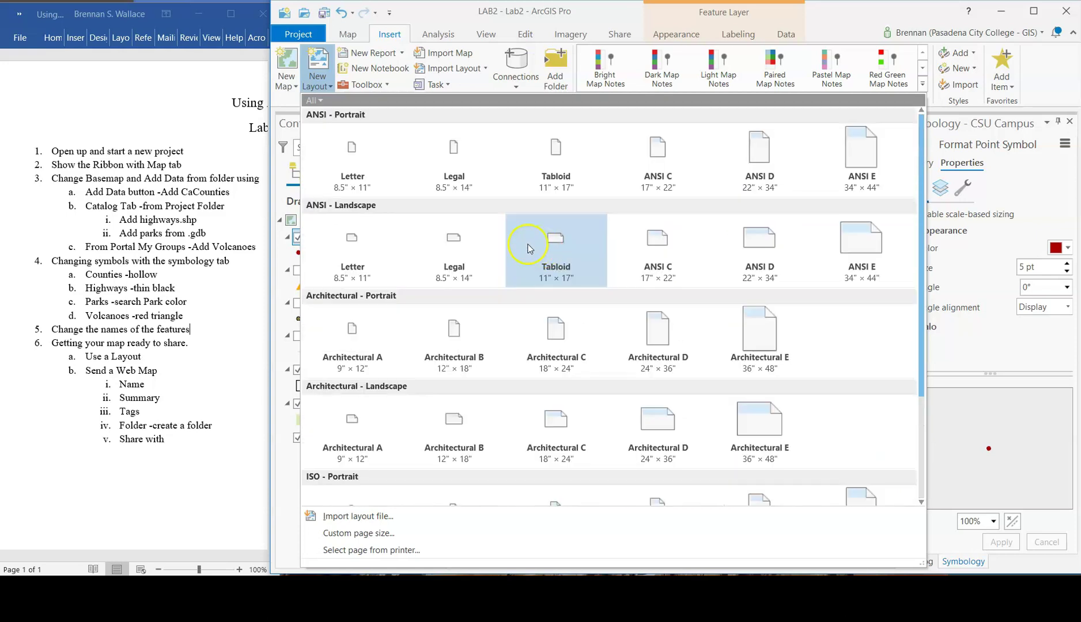
pyautogui.click(365, 163)
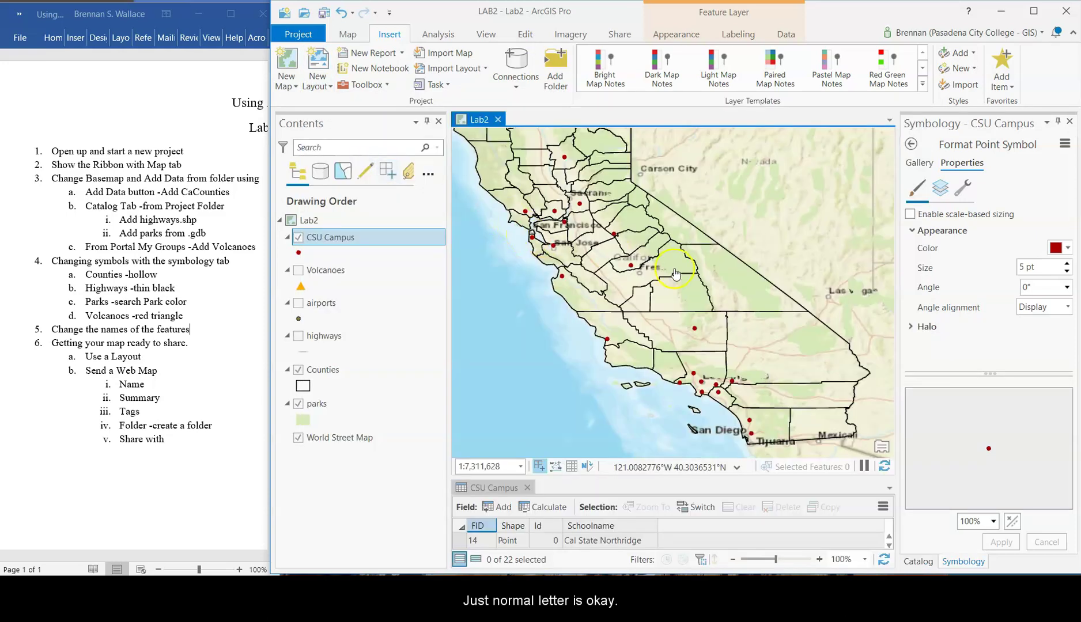
pyautogui.click(527, 489)
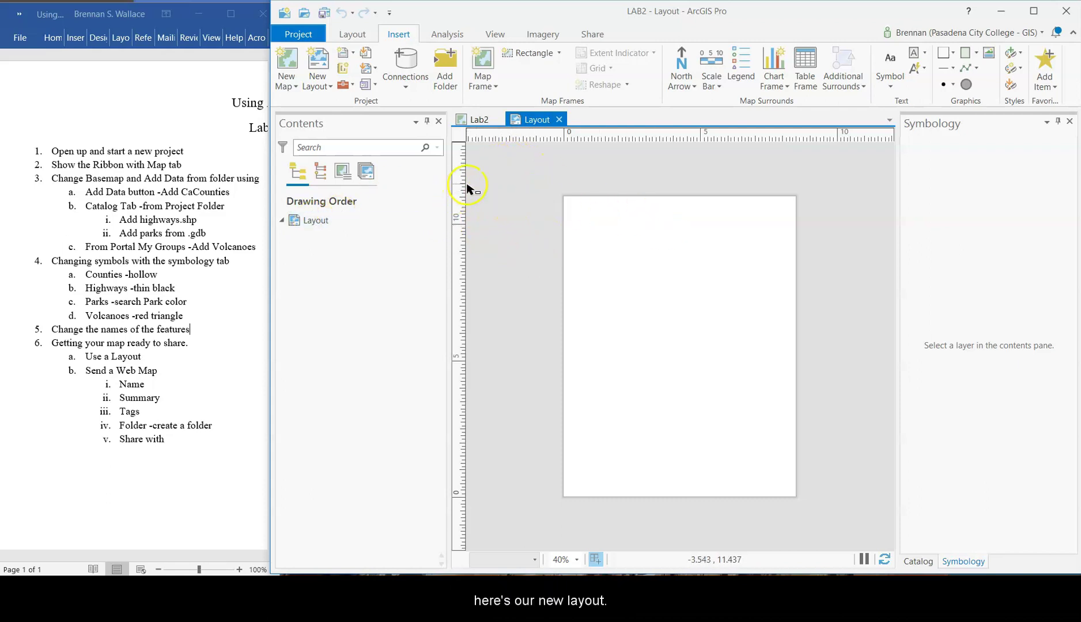
# - Switch back and forth between the blank layout page and the Lab2 map view
pyautogui.click(320, 173)
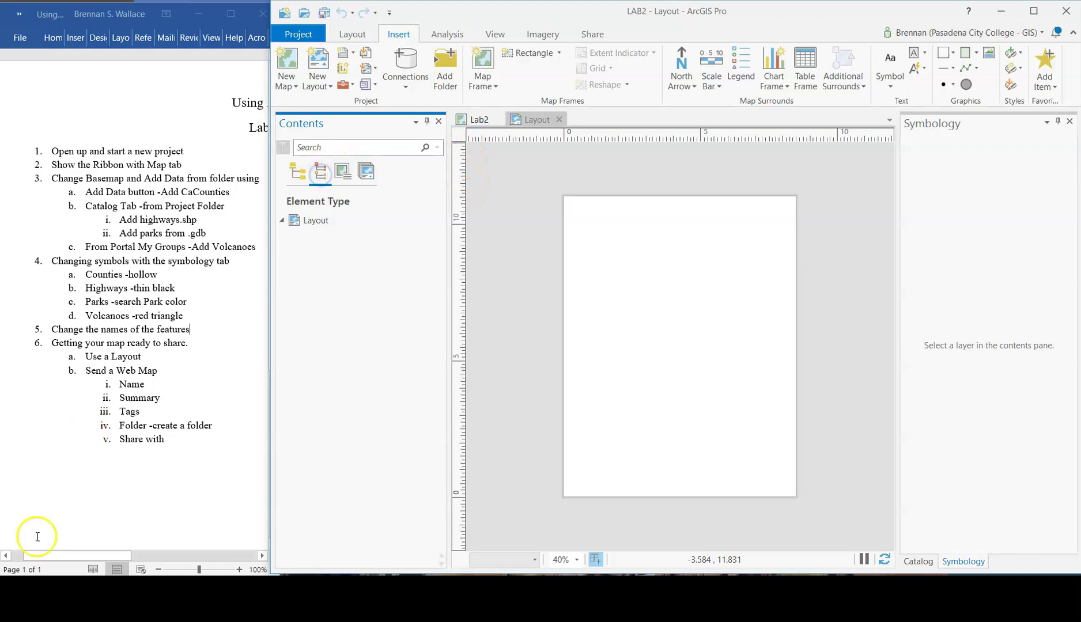
pyautogui.click(568, 224)
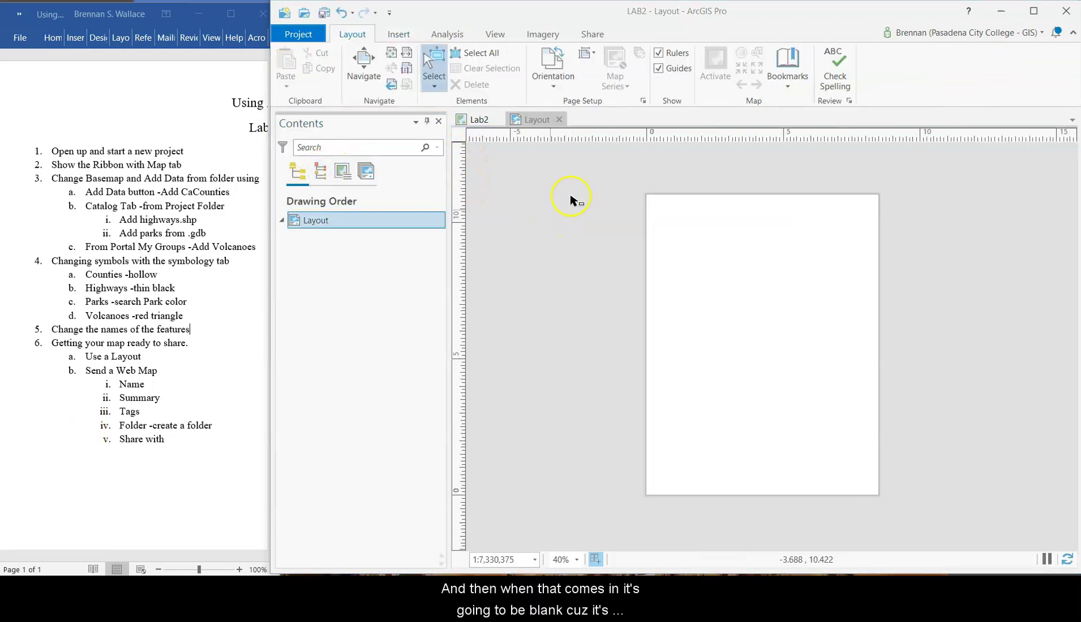
pyautogui.click(399, 33)
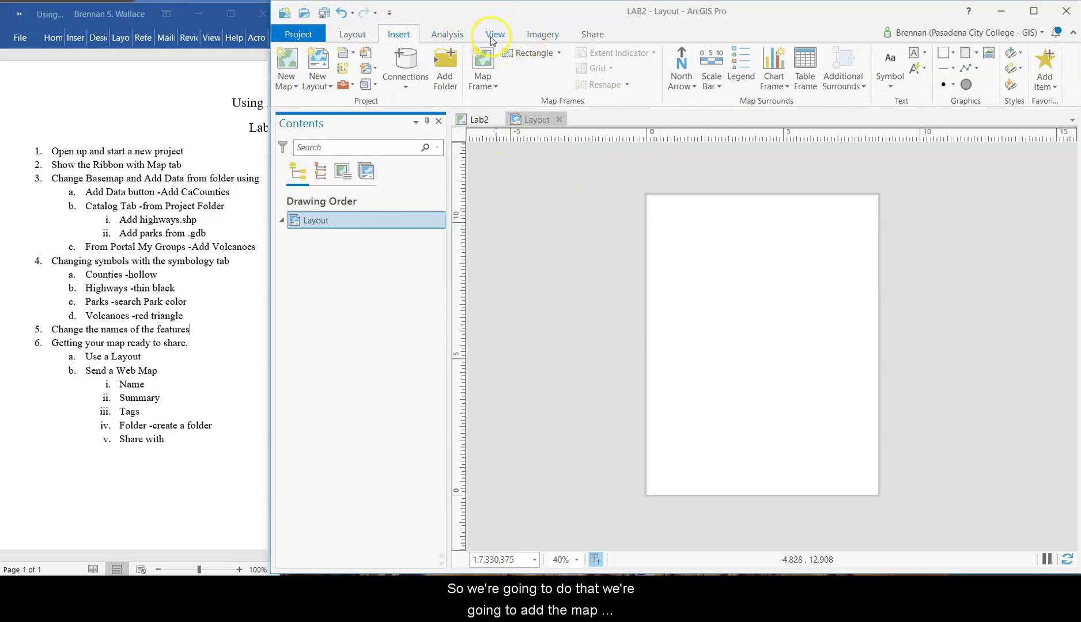
pyautogui.click(478, 119)
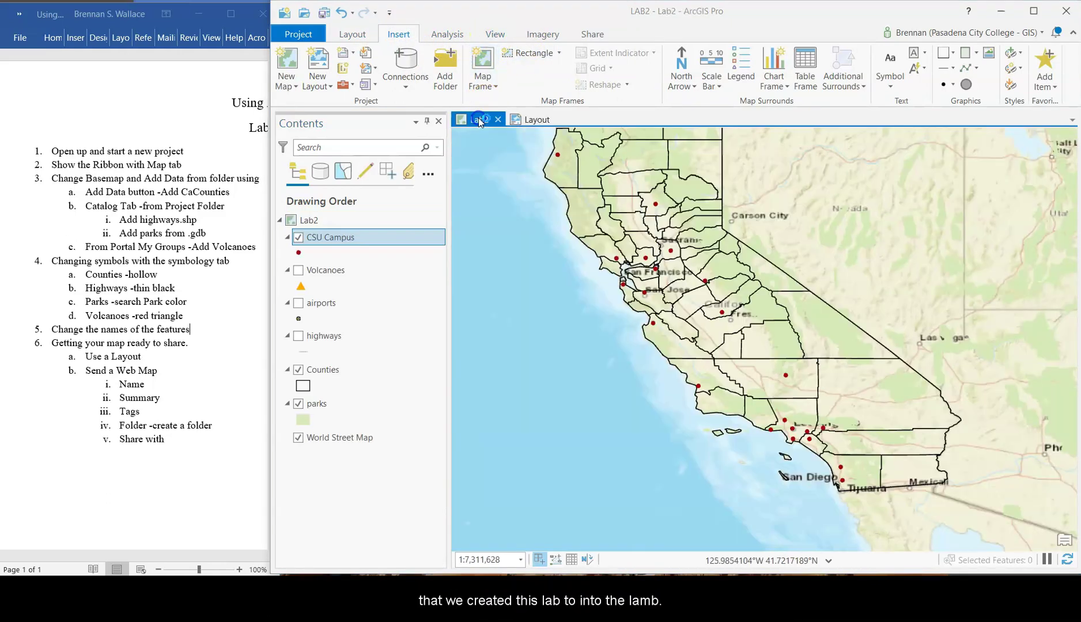
pyautogui.click(531, 119)
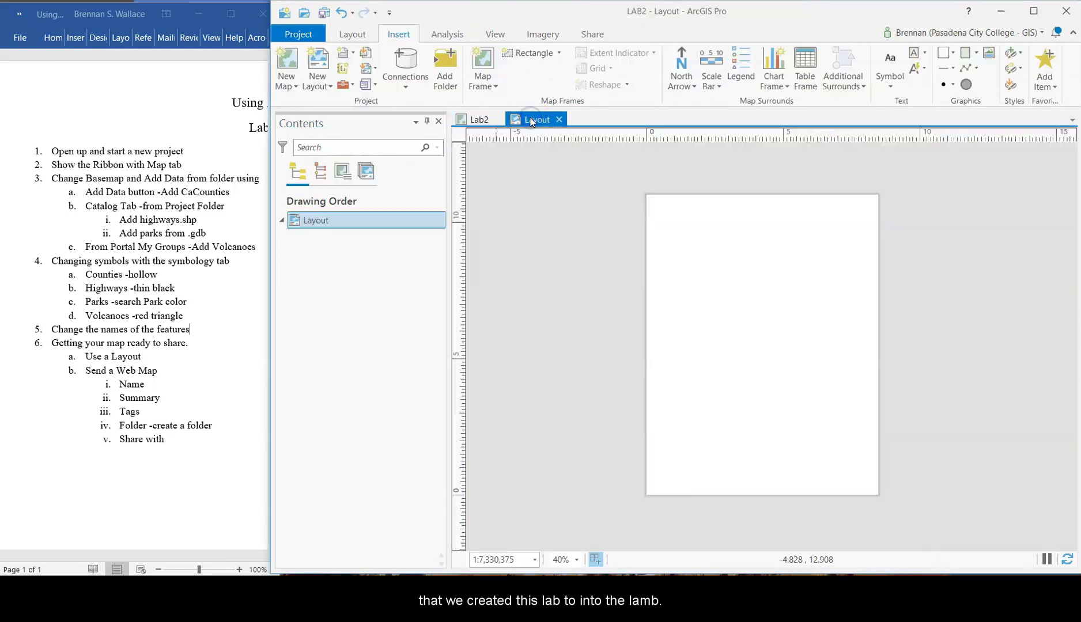
pyautogui.click(478, 120)
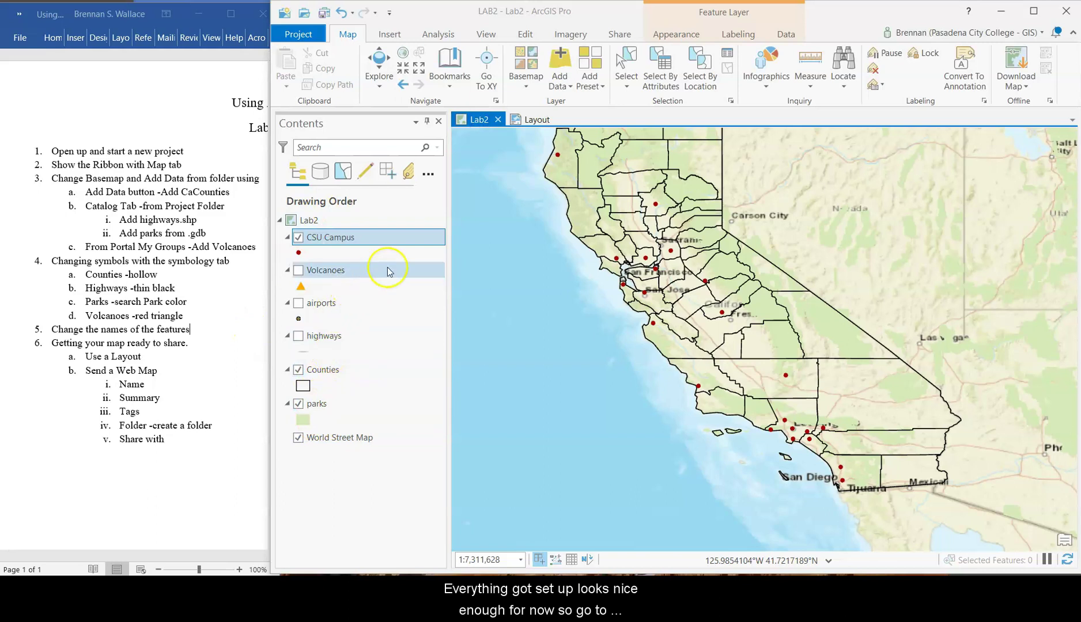
pyautogui.click(529, 122)
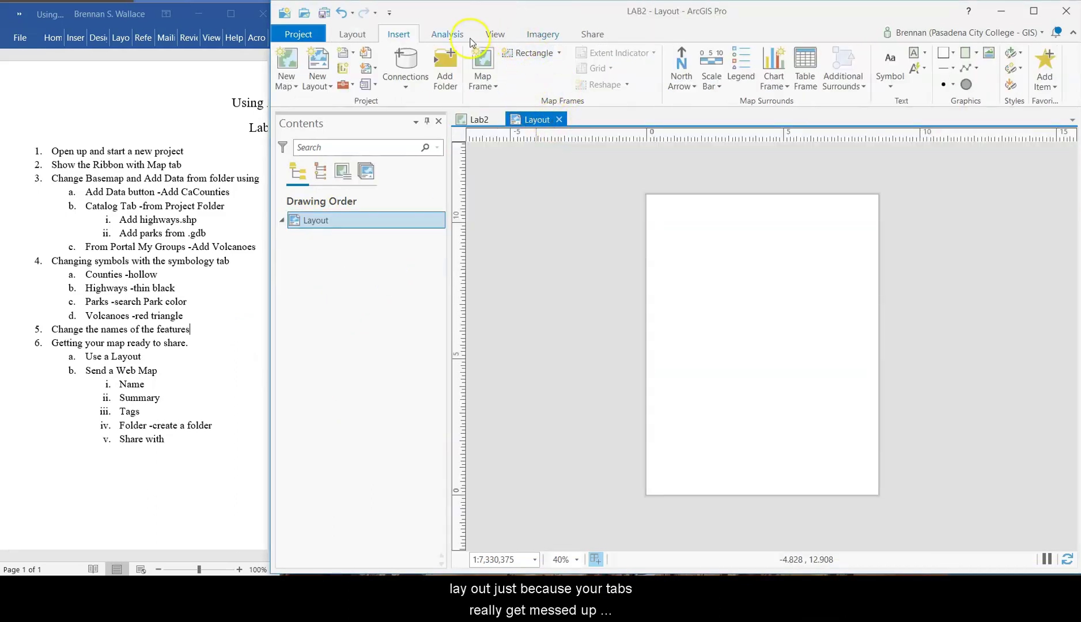
# - Reset the panes to Reset Panes for Mapping (Default)
pyautogui.click(494, 34)
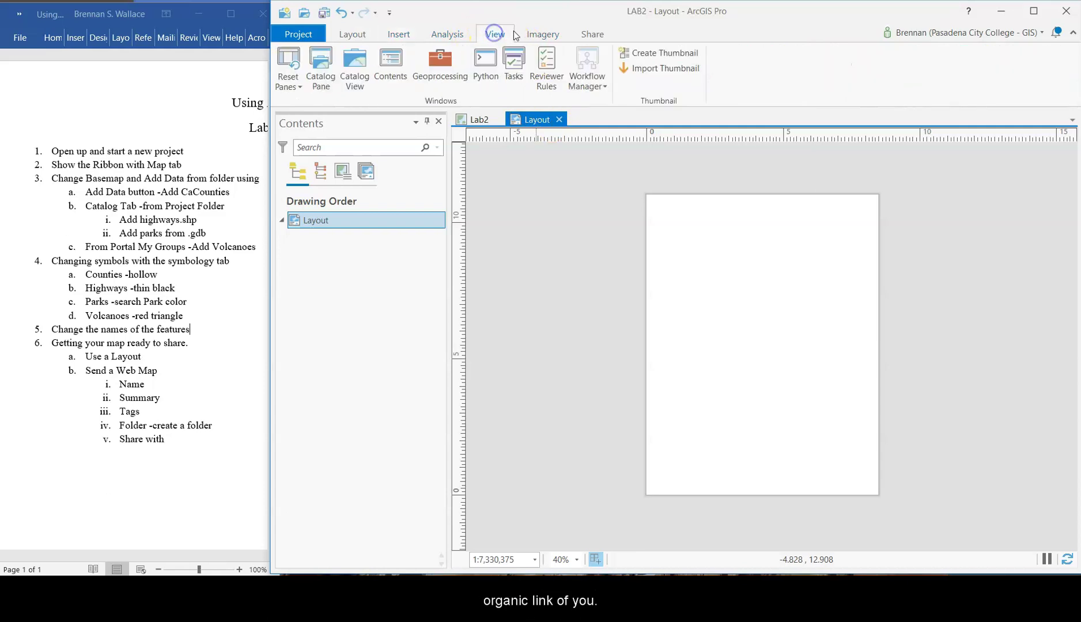
pyautogui.click(289, 85)
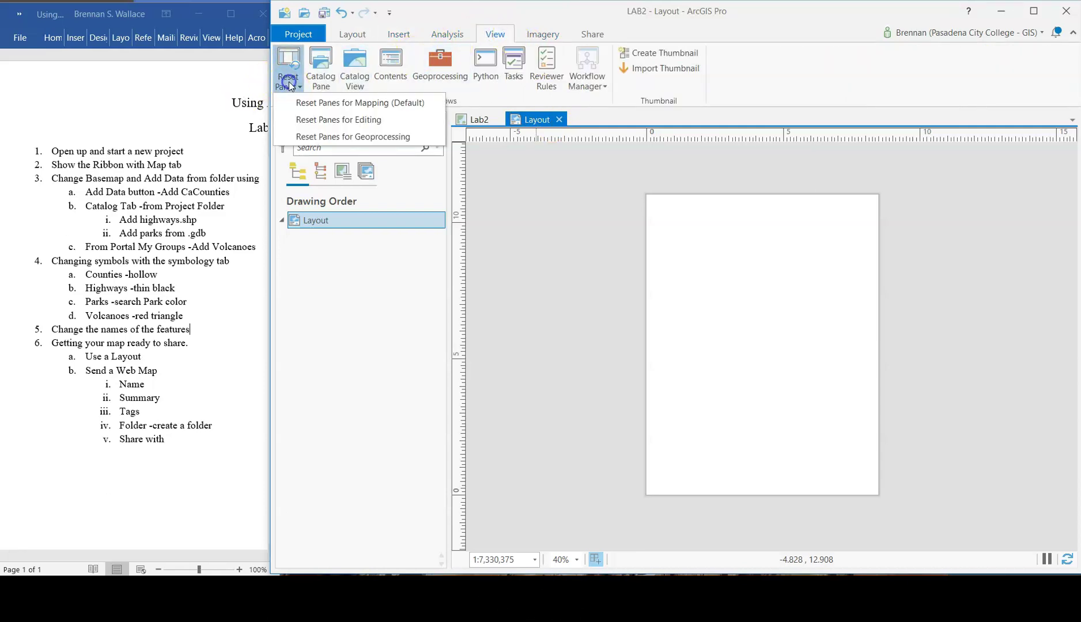
pyautogui.click(340, 104)
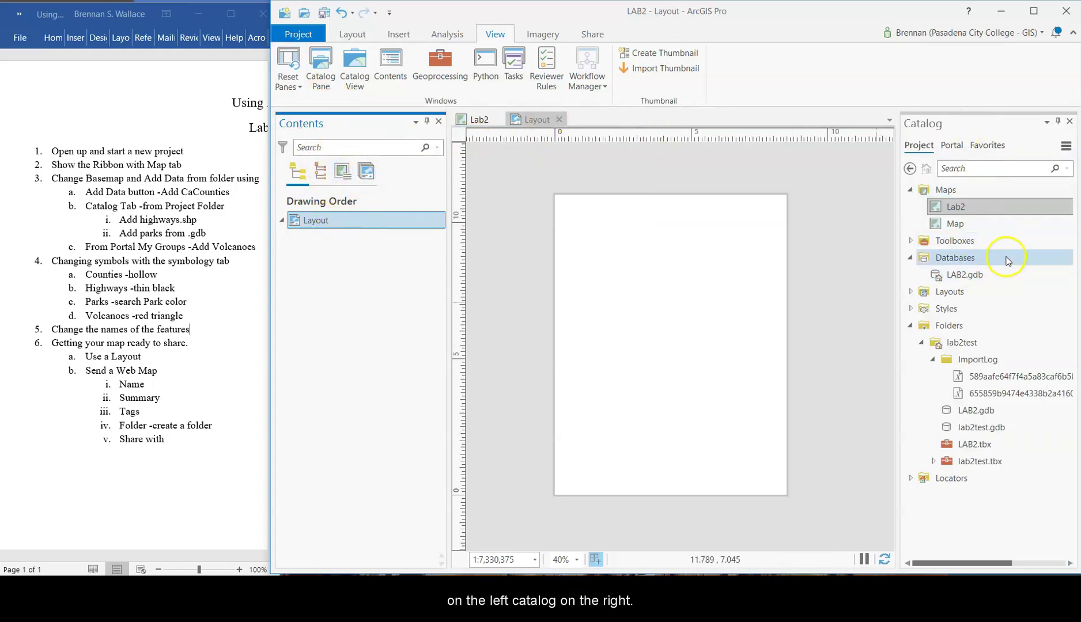
# - Expand Maps in the Catalog to show Lab2 and Map, then bring up Lab2's actions
pyautogui.click(910, 190)
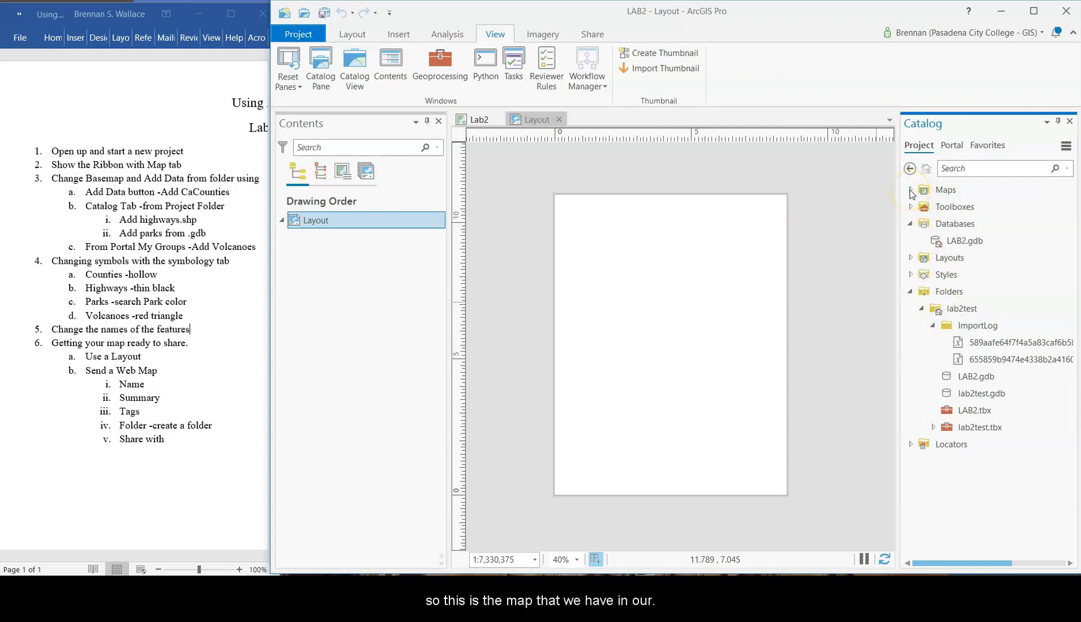
pyautogui.click(910, 191)
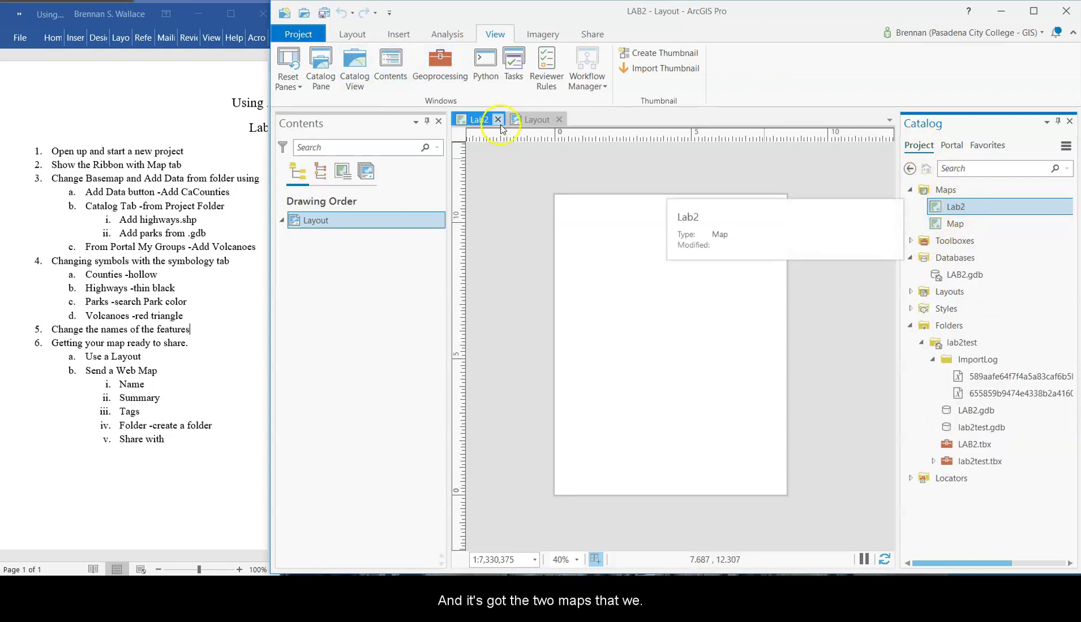
pyautogui.click(474, 123)
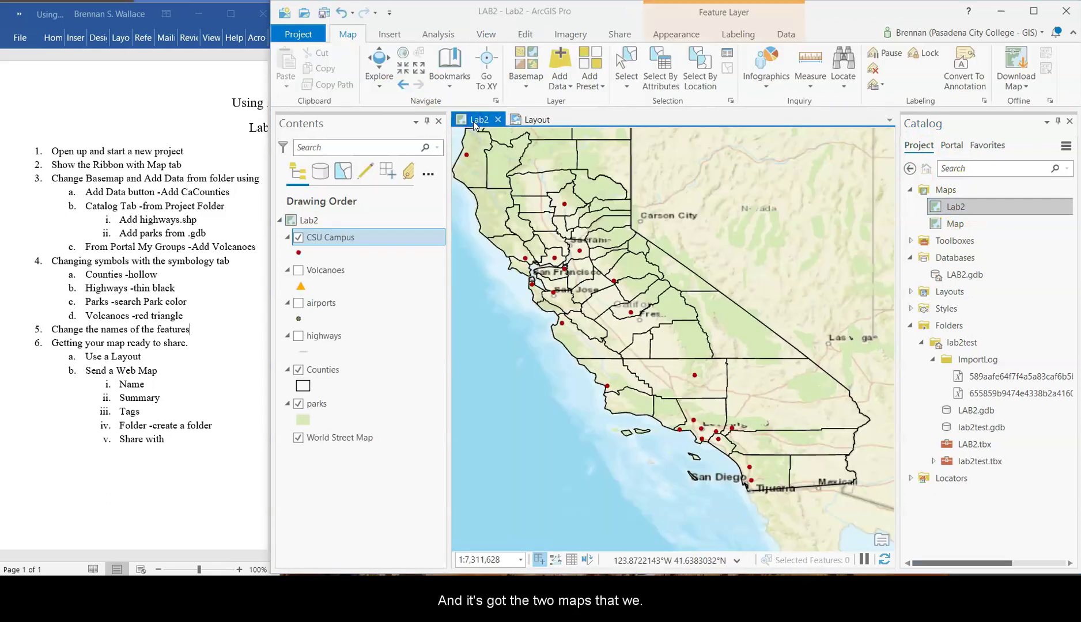
pyautogui.click(955, 224)
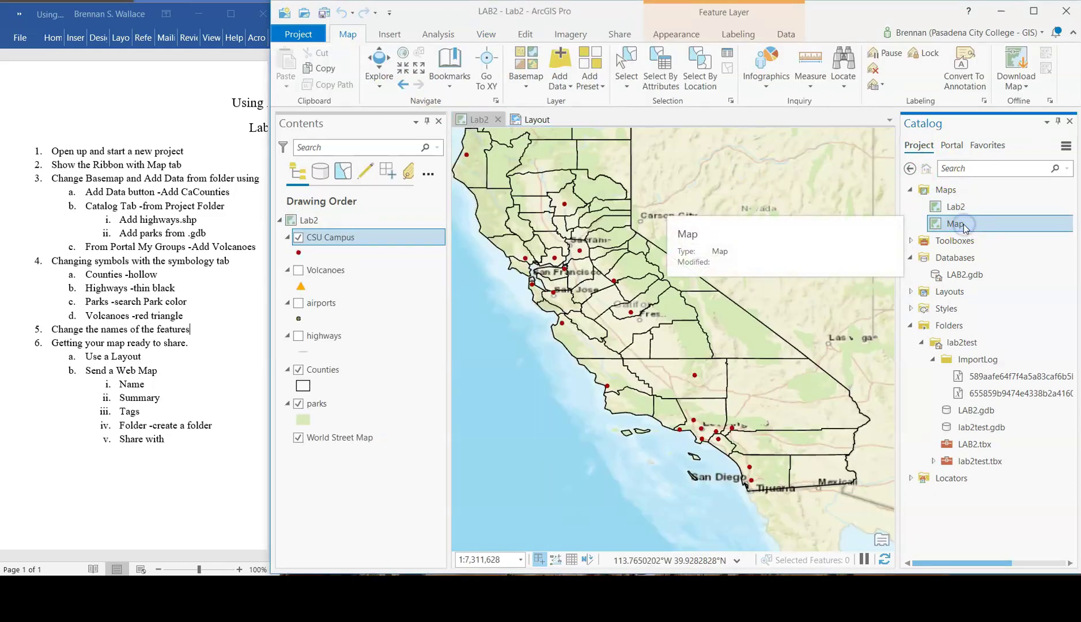
pyautogui.click(533, 119)
pyautogui.click(970, 207)
pyautogui.rightClick(966, 208)
pyautogui.click(991, 218)
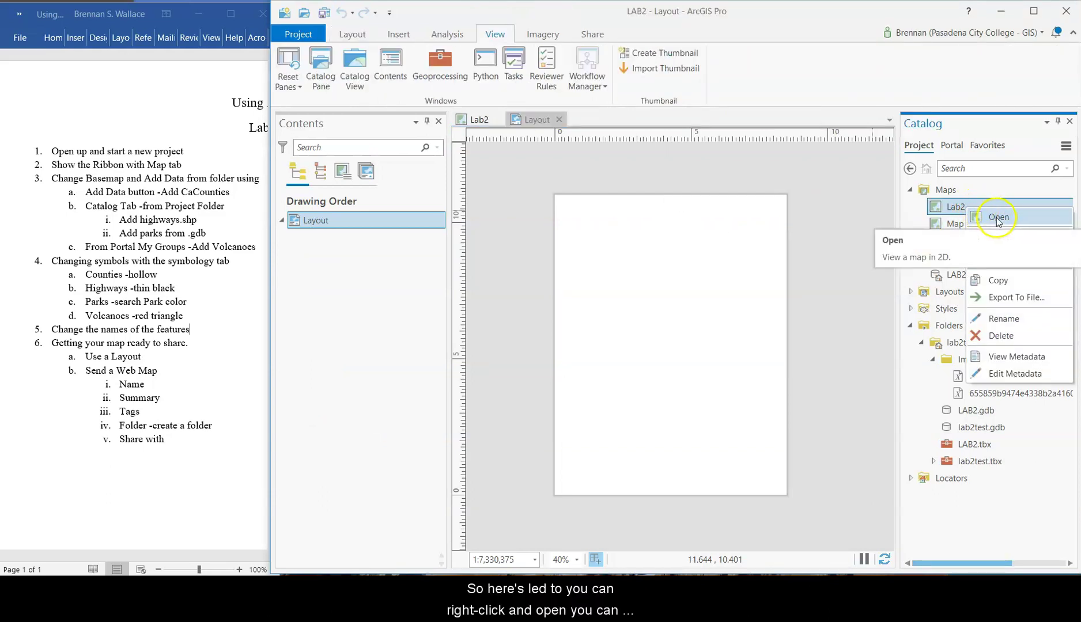
# - Drop the Lab2 map onto the layout page as a map frame and zoom within it
pyautogui.moveTo(956, 210); pyautogui.dragTo(727, 235)
pyautogui.moveTo(672, 275); pyautogui.dragTo(673, 273)
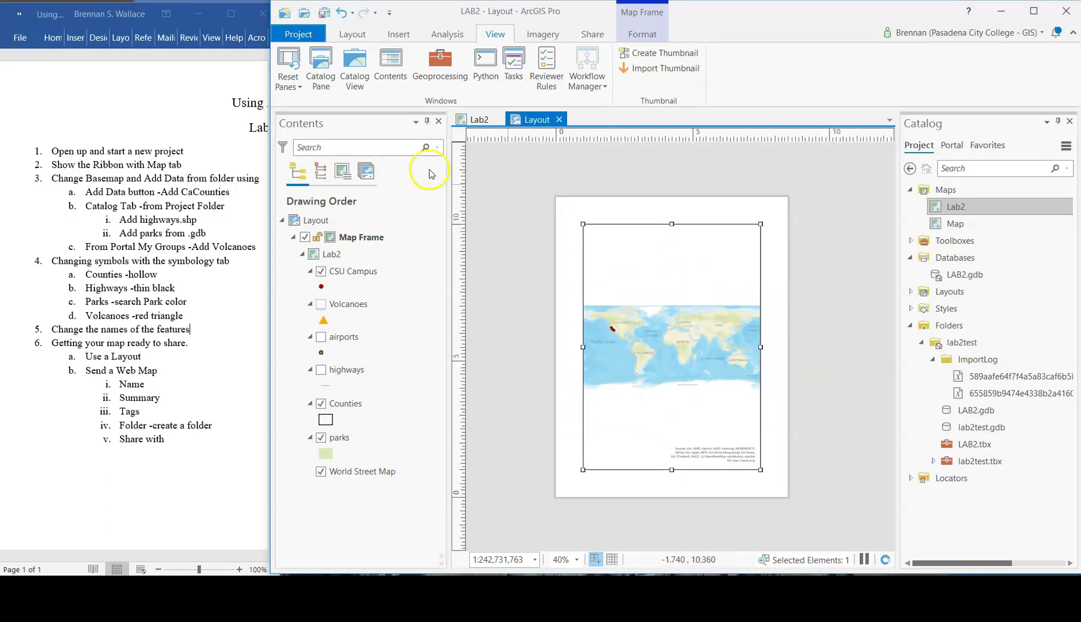
pyautogui.click(352, 33)
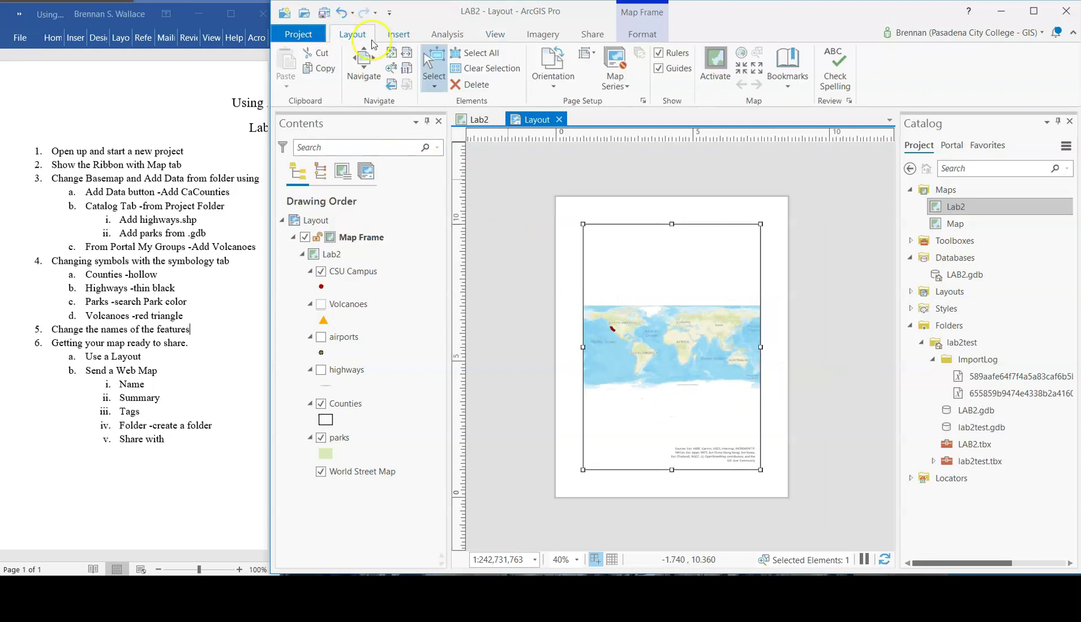
pyautogui.click(392, 69)
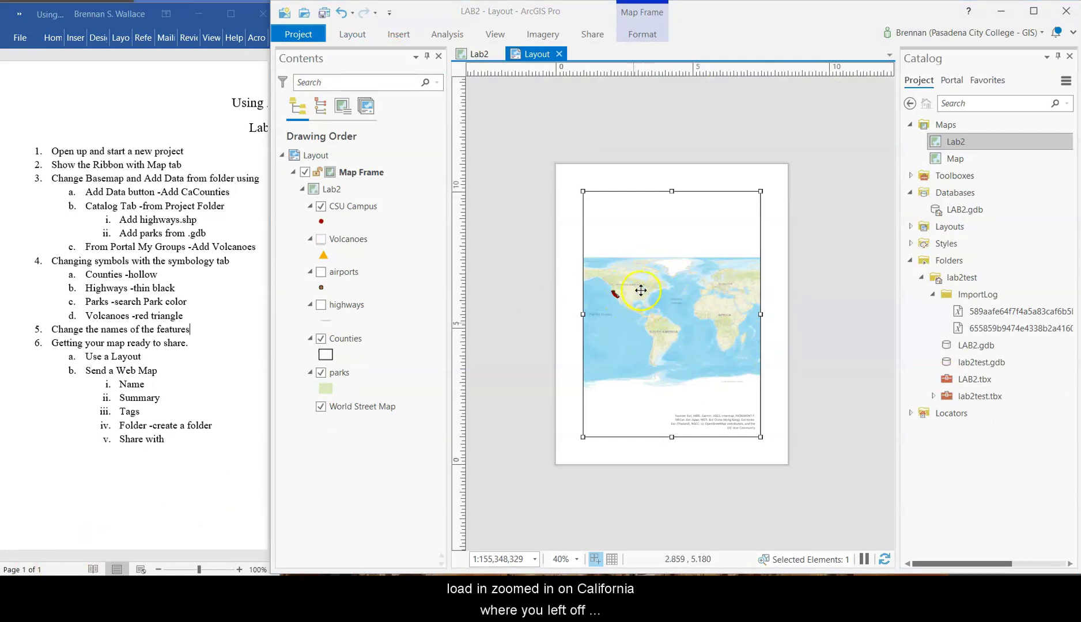
pyautogui.click(479, 53)
pyautogui.click(533, 55)
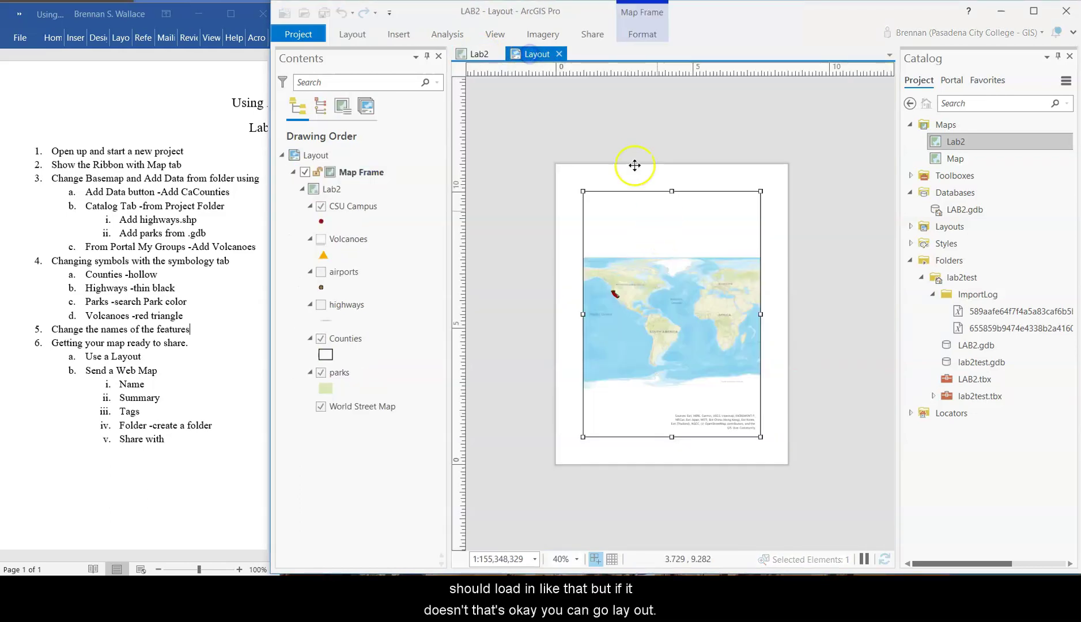
# - Activate the layout's map frame and scroll-zoom toward California
pyautogui.click(352, 35)
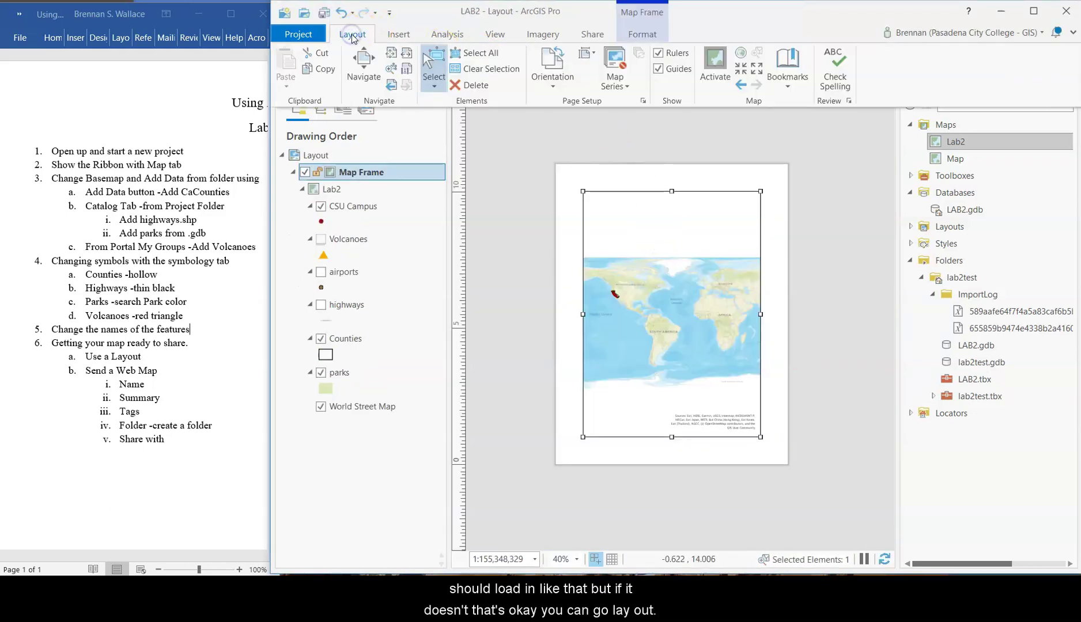
pyautogui.click(715, 66)
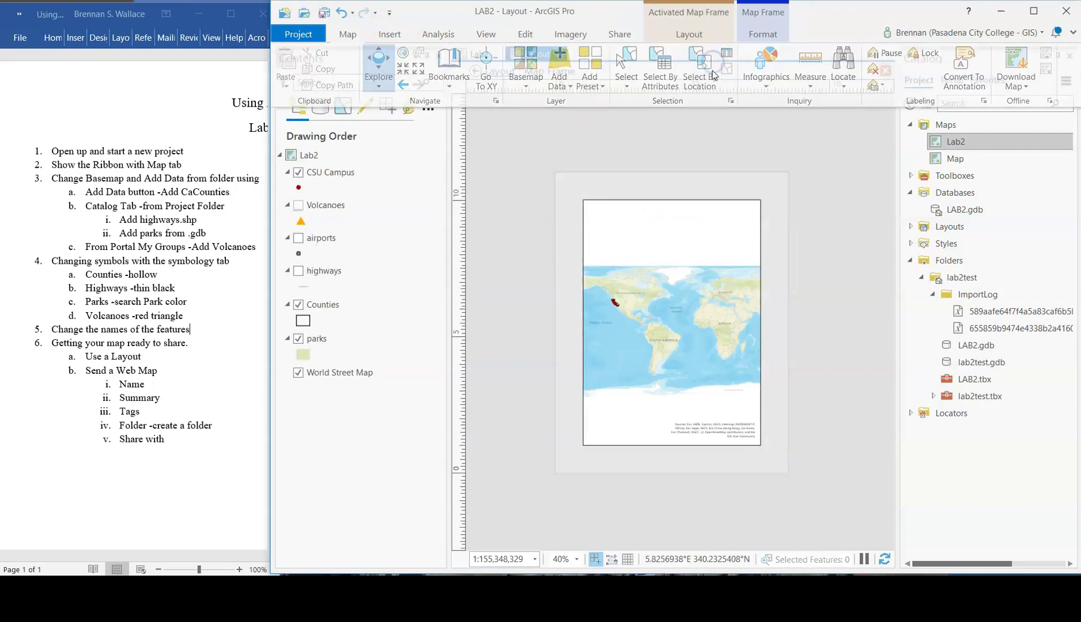
pyautogui.scroll(4, 616, 305)
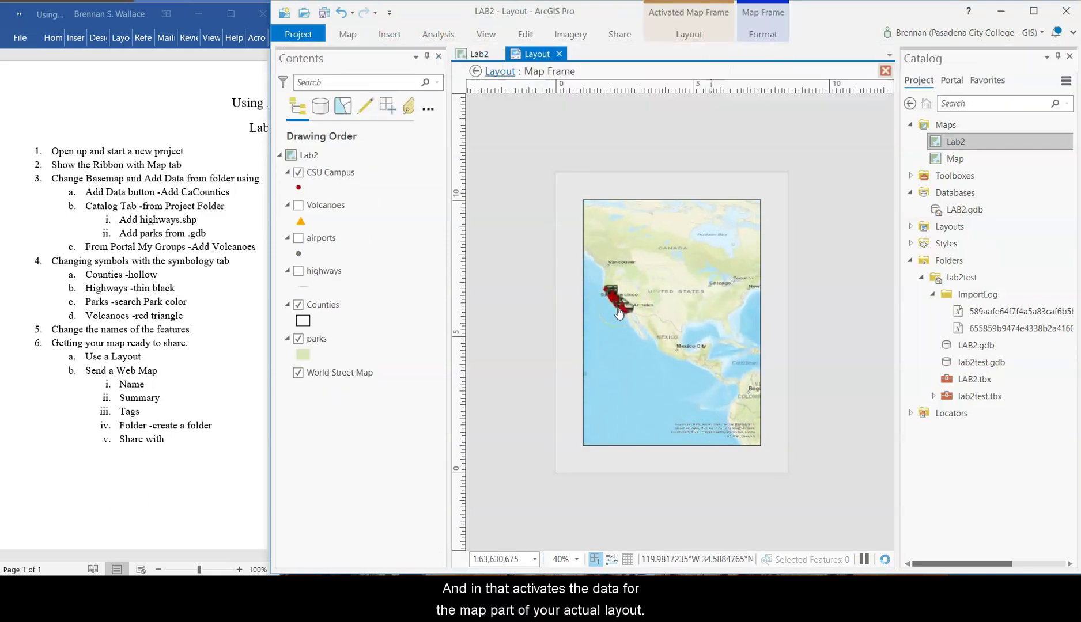
pyautogui.scroll(3, 618, 313)
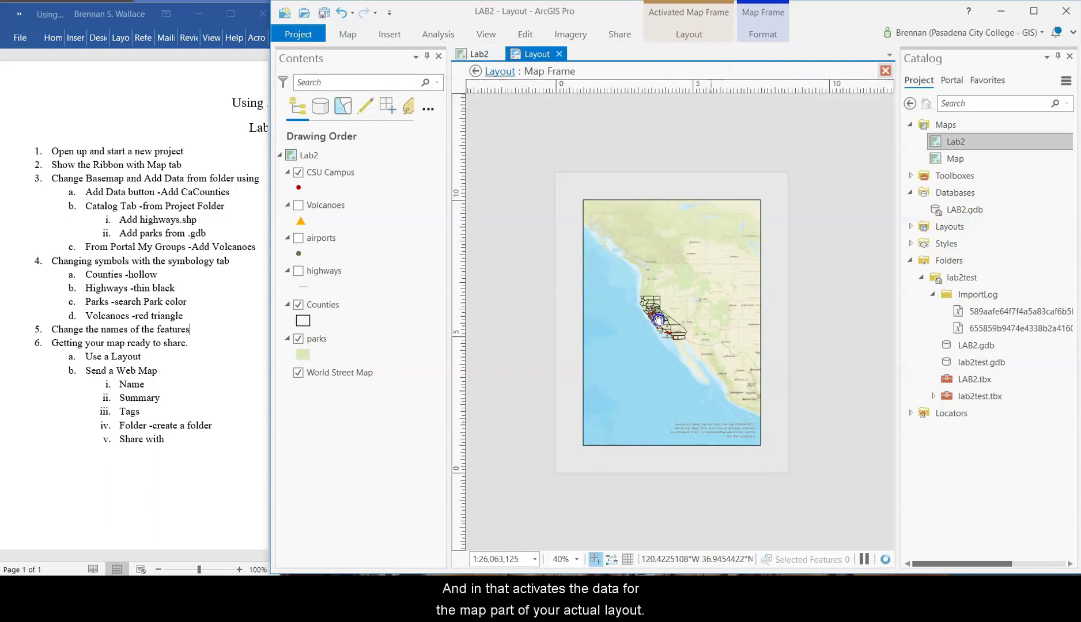
pyautogui.scroll(5, 659, 323)
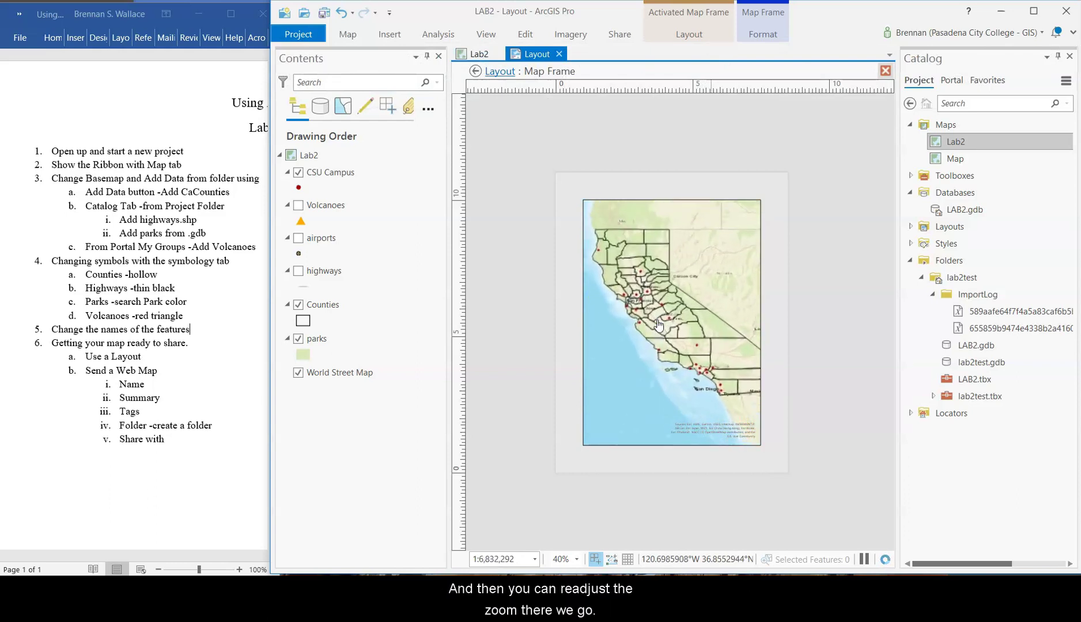
pyautogui.scroll(-2, 658, 323)
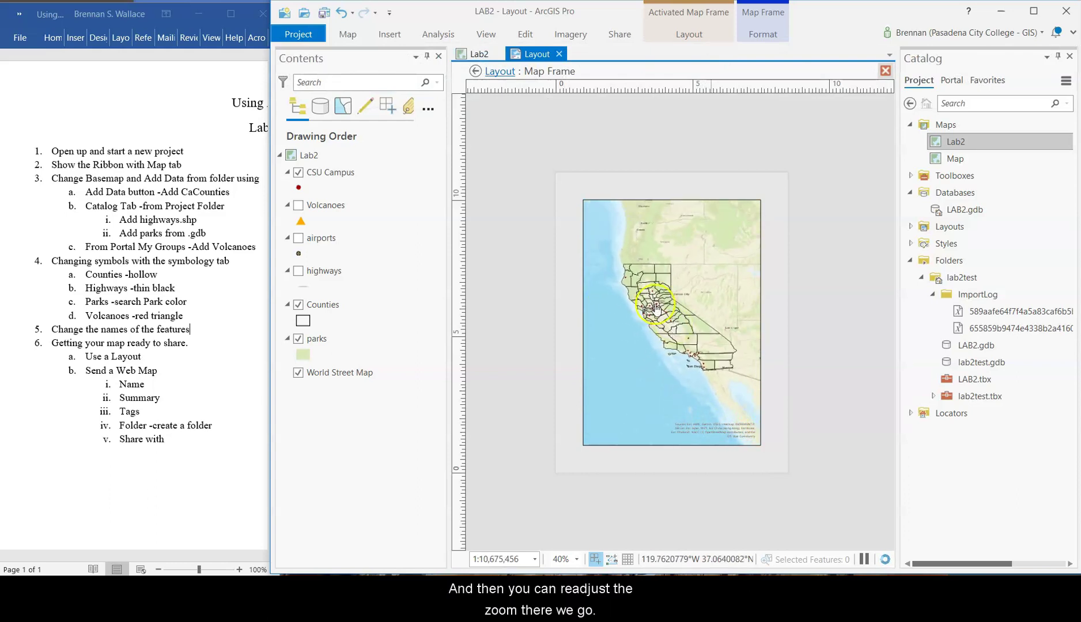
# - Fixed Zoom In twice and pan so California fills the frame at about 1:7,413,511
pyautogui.click(347, 36)
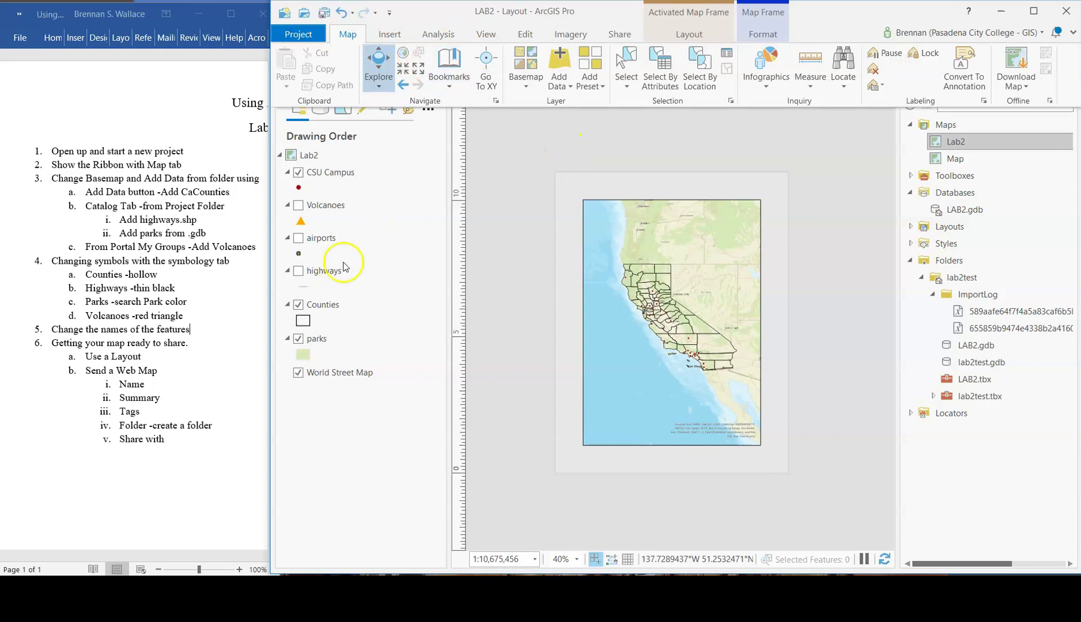
pyautogui.scroll(2, 637, 276)
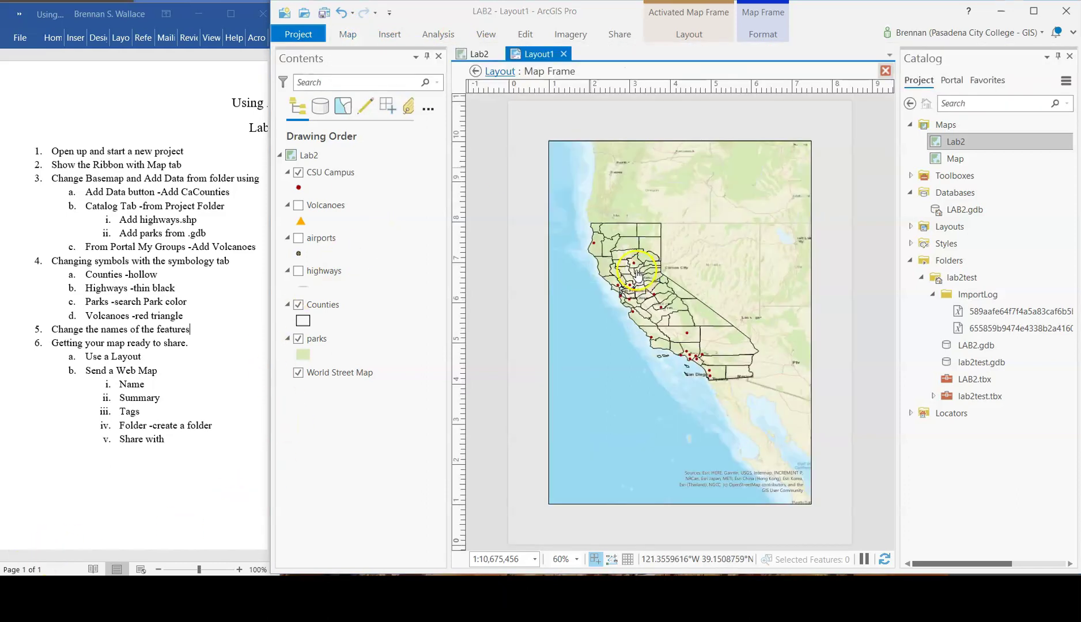
pyautogui.click(348, 35)
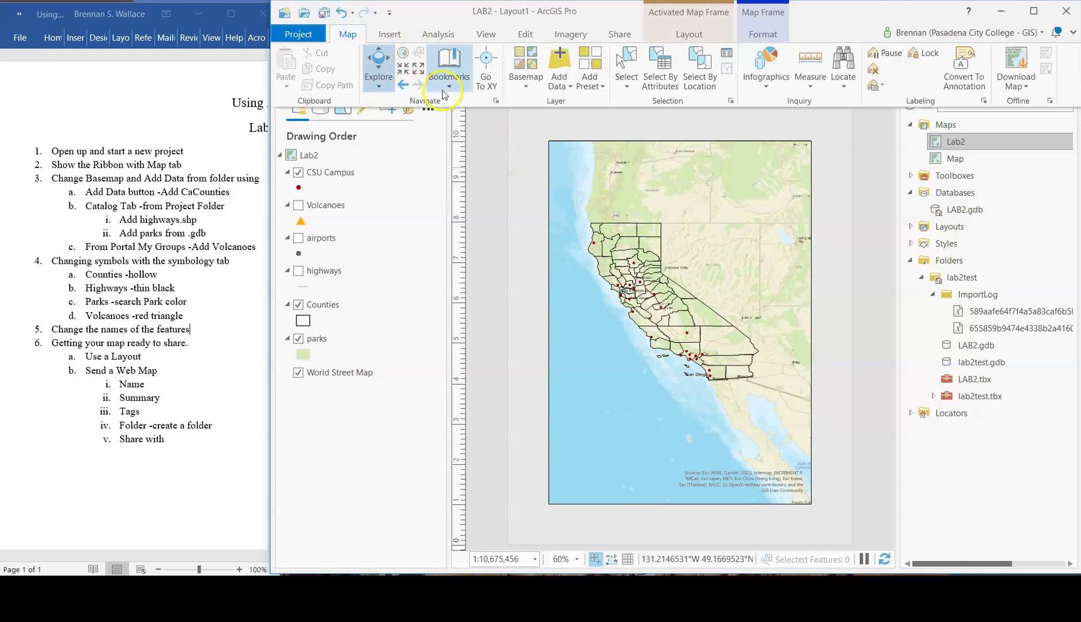
pyautogui.click(404, 70)
pyautogui.click(404, 70)
pyautogui.click(657, 305)
pyautogui.moveTo(671, 301); pyautogui.dragTo(685, 317)
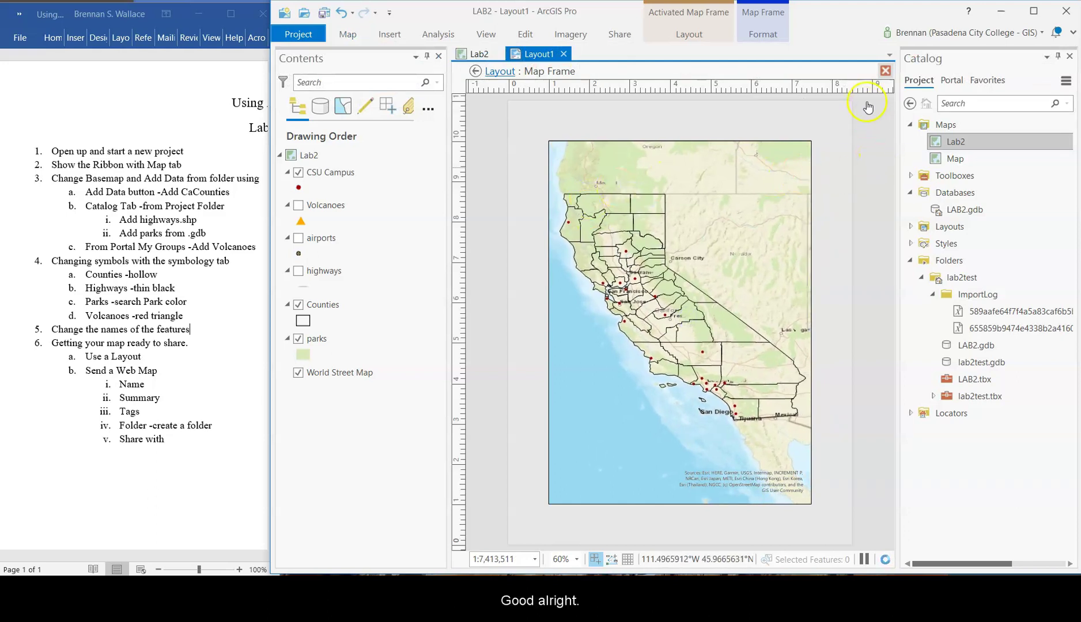
# - Deactivate the map frame and keep the layout page in Portrait orientation
pyautogui.click(885, 71)
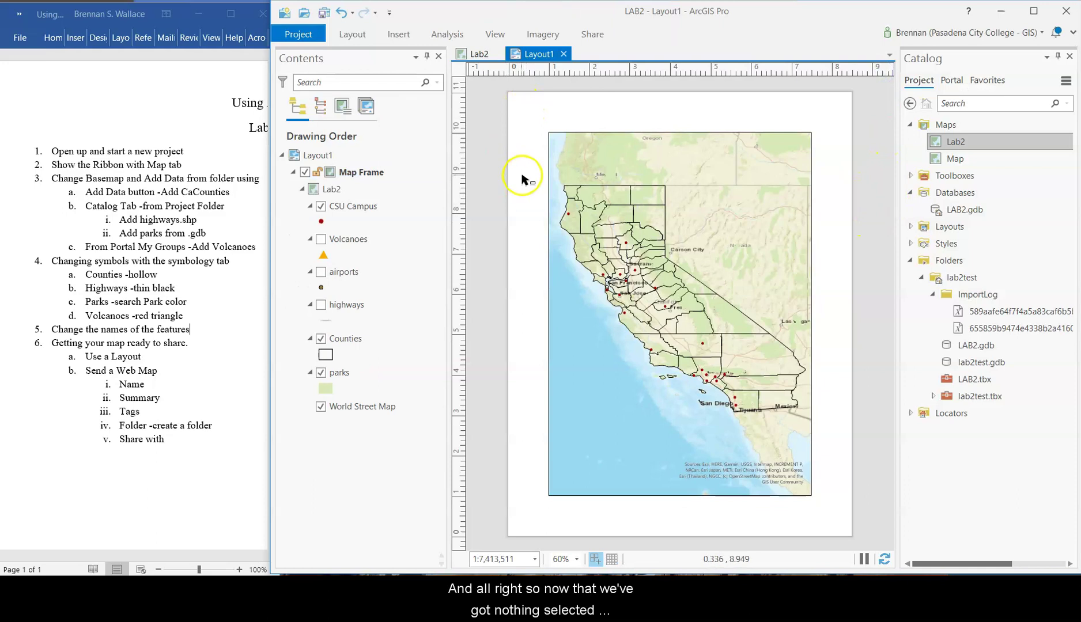
pyautogui.click(355, 33)
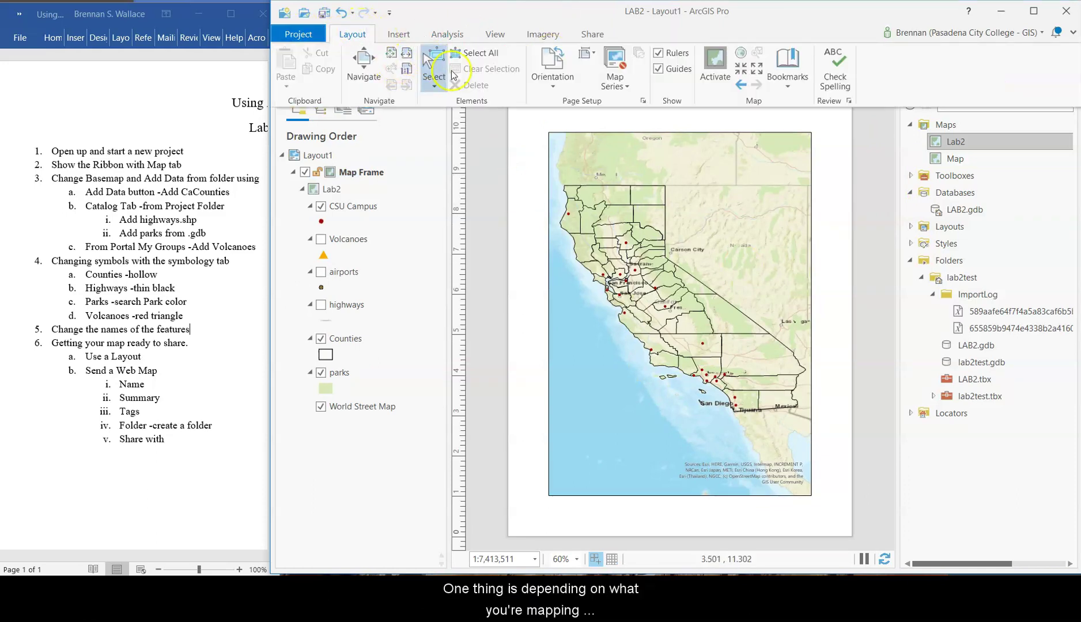
pyautogui.click(553, 83)
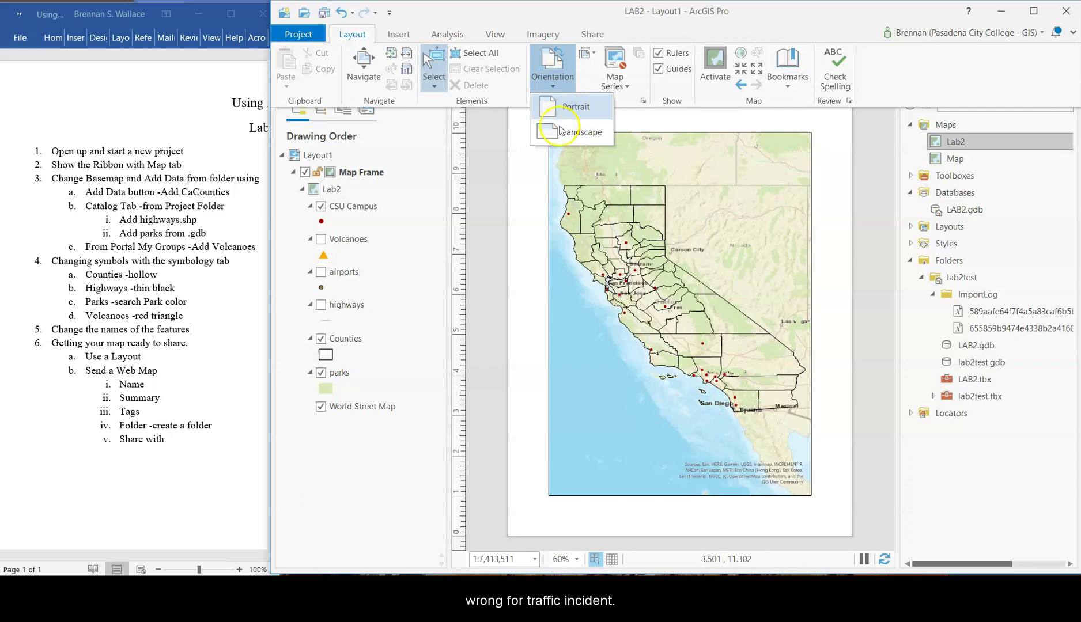
pyautogui.click(499, 171)
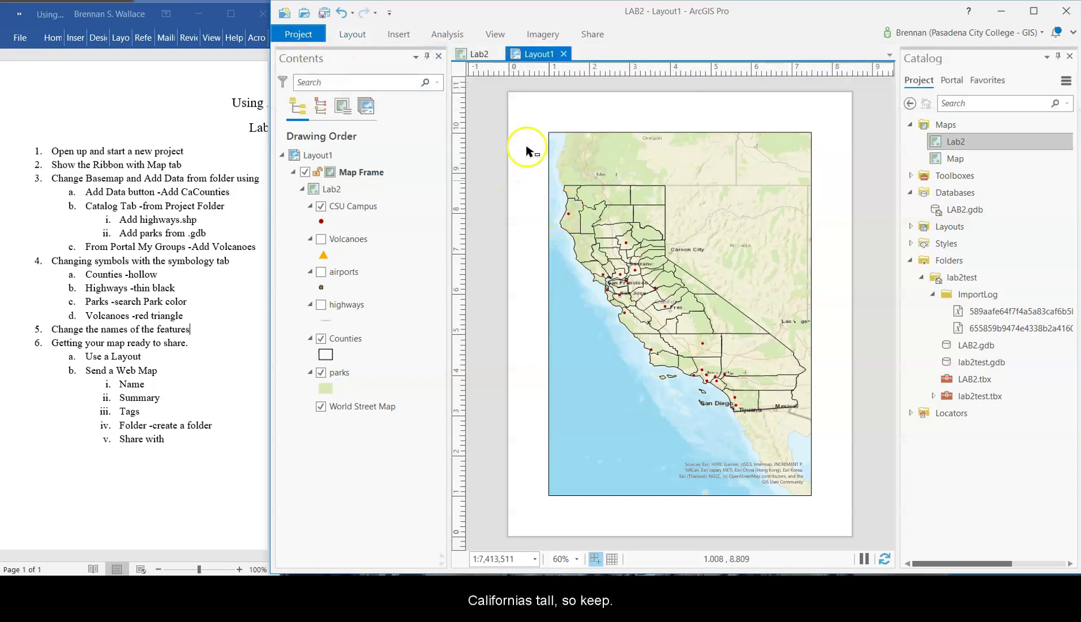
pyautogui.click(349, 35)
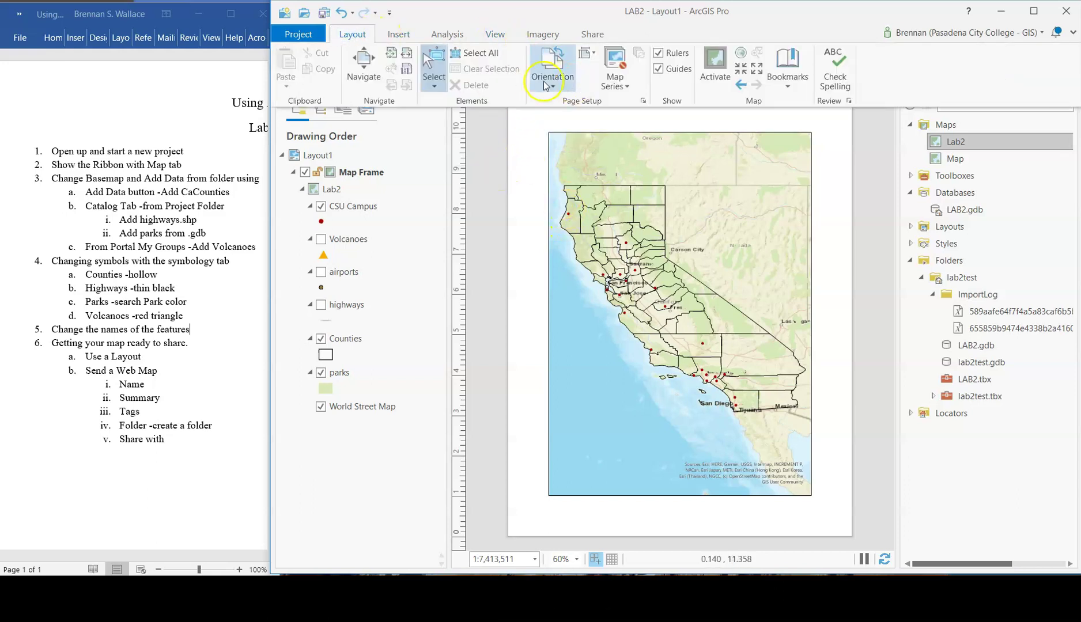
# - Add a north arrow near the map's bottom-left corner
pyautogui.click(399, 34)
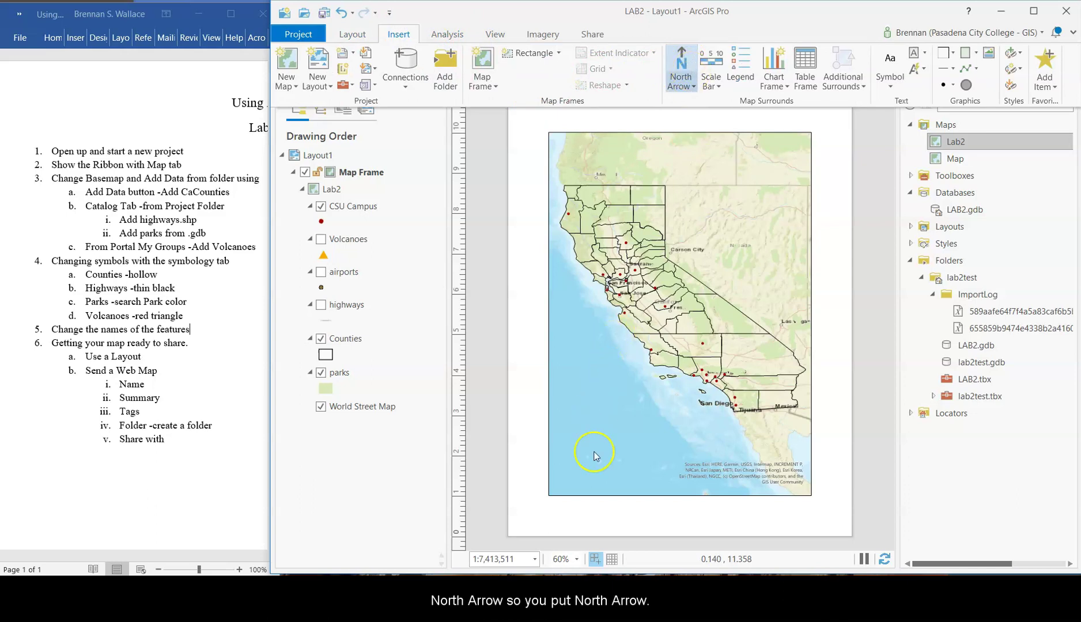
pyautogui.click(576, 471)
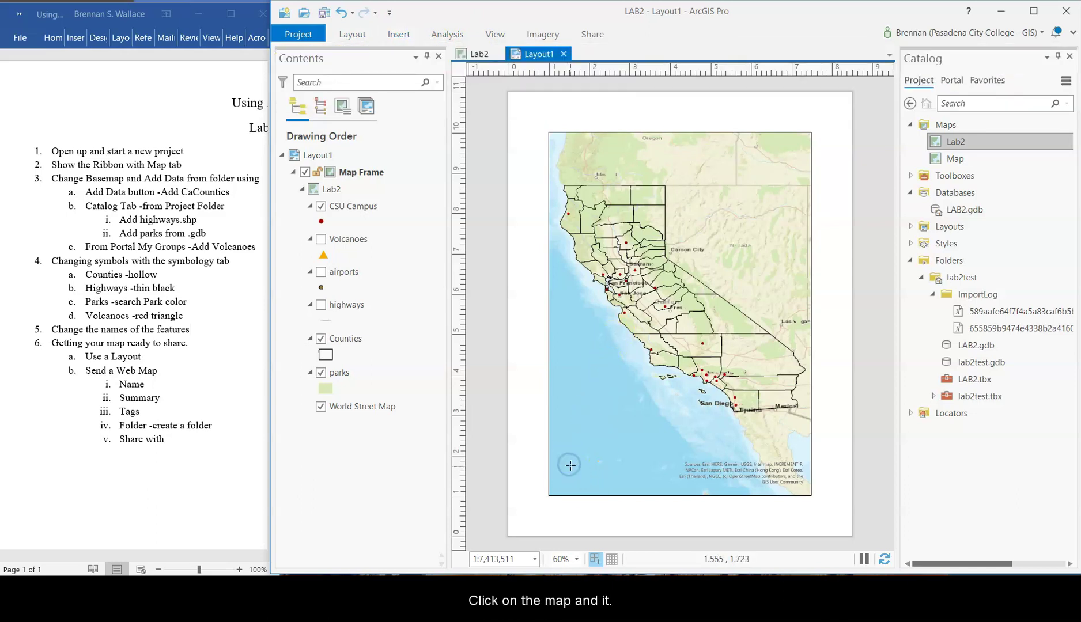
pyautogui.click(567, 459)
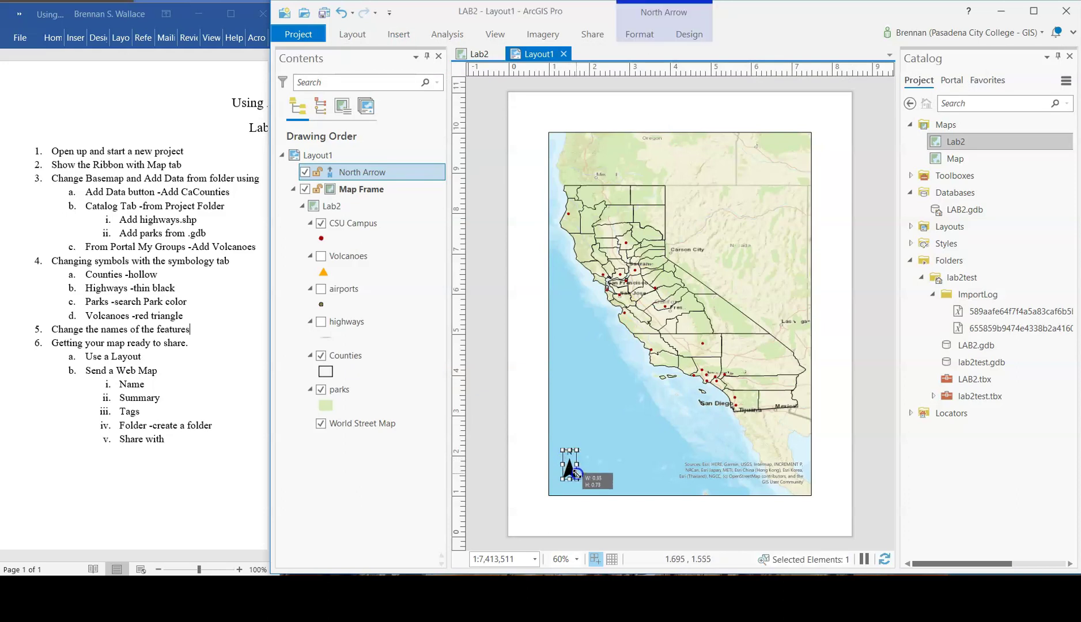
pyautogui.press('Escape')
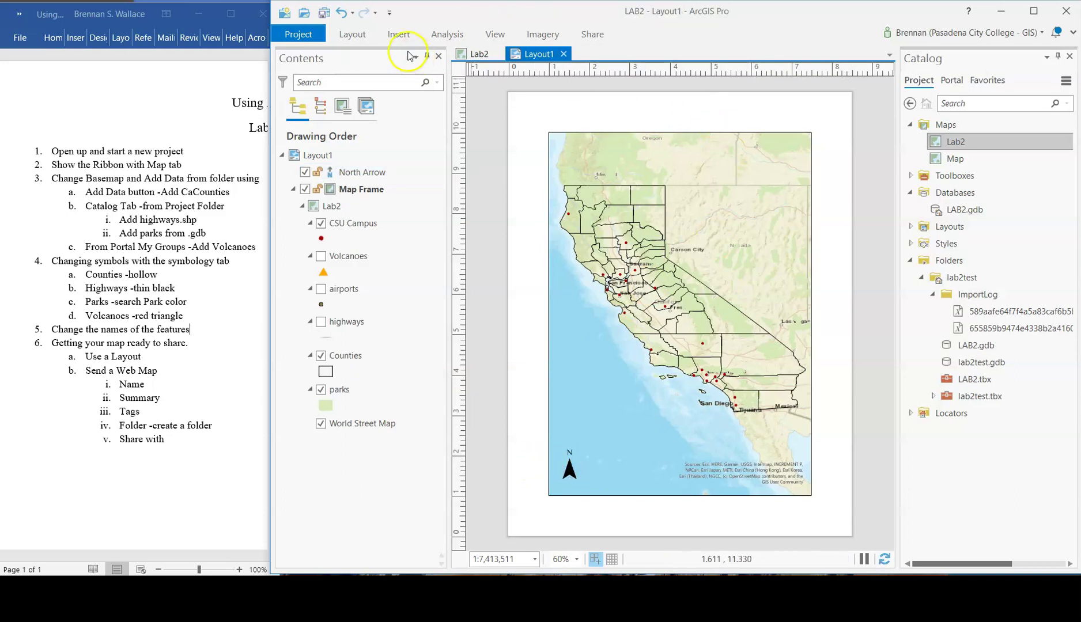
# - Add a scale bar in miles and line it up beside the north arrow at bottom-left
pyautogui.click(403, 34)
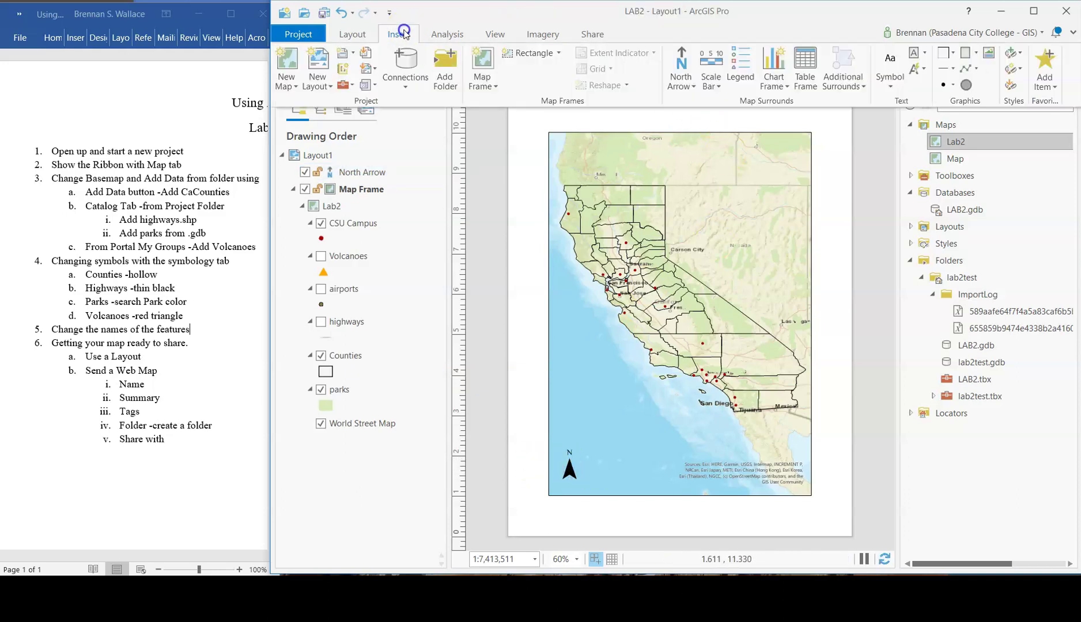
pyautogui.click(712, 59)
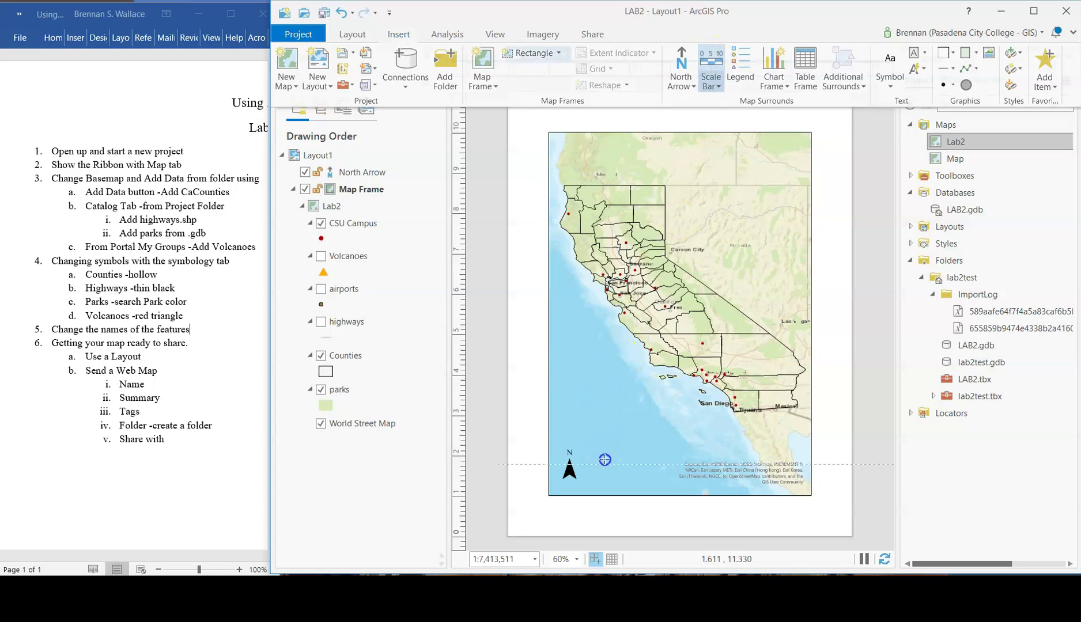
pyautogui.moveTo(602, 464); pyautogui.dragTo(716, 440)
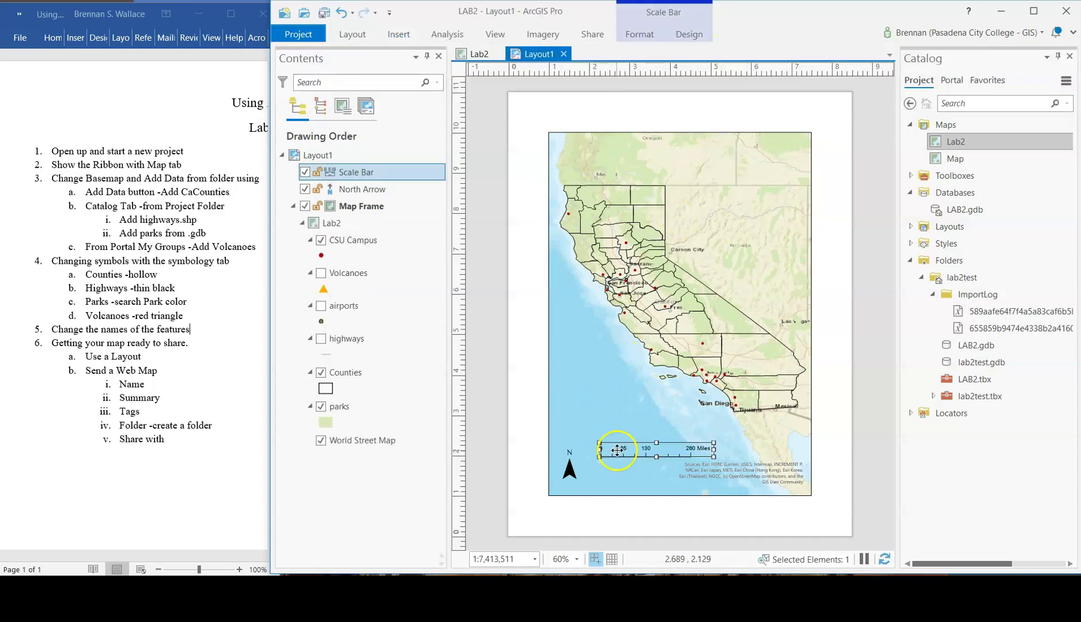
pyautogui.moveTo(617, 451)
pyautogui.mouseDown()
pyautogui.moveTo(603, 483)
pyautogui.moveTo(564, 482)
pyautogui.mouseUp()
pyautogui.click(570, 468)
pyautogui.click(609, 485)
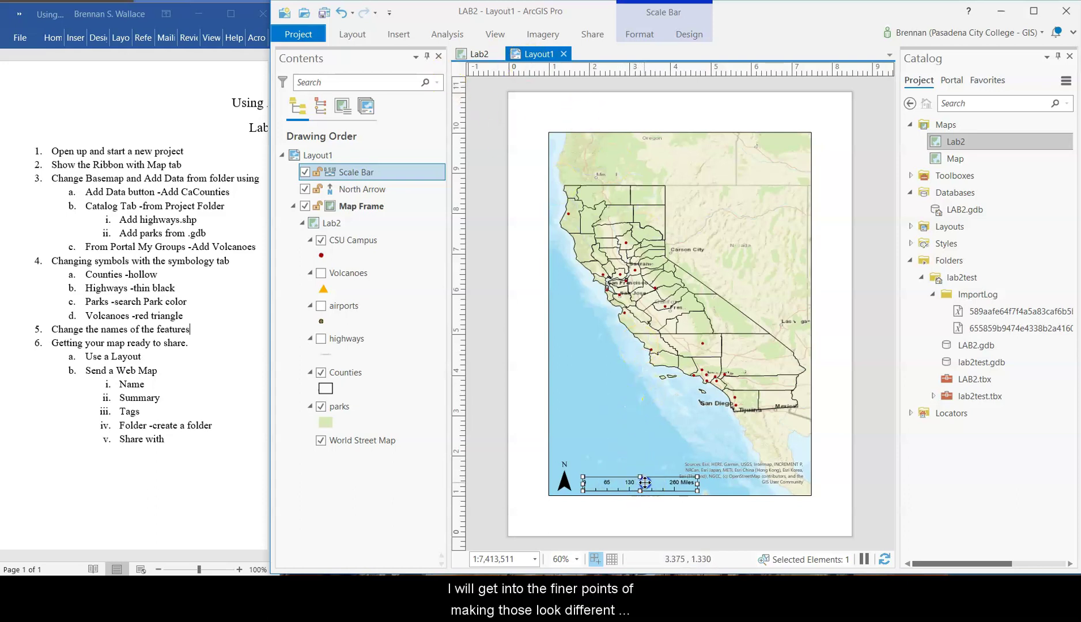
pyautogui.moveTo(645, 482); pyautogui.dragTo(636, 482)
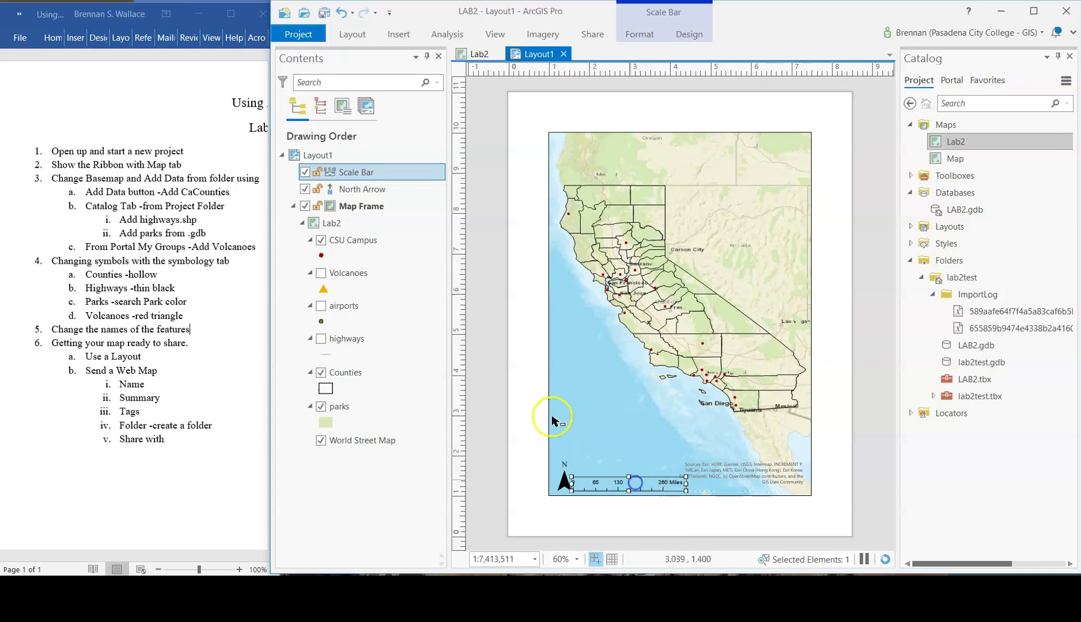
pyautogui.click(531, 411)
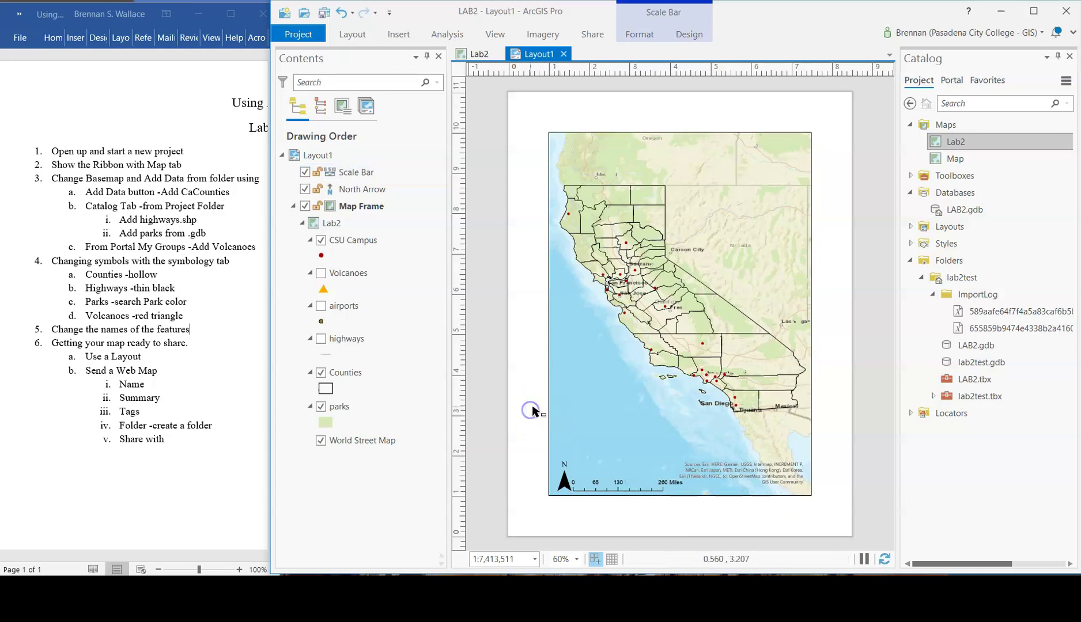
pyautogui.click(360, 36)
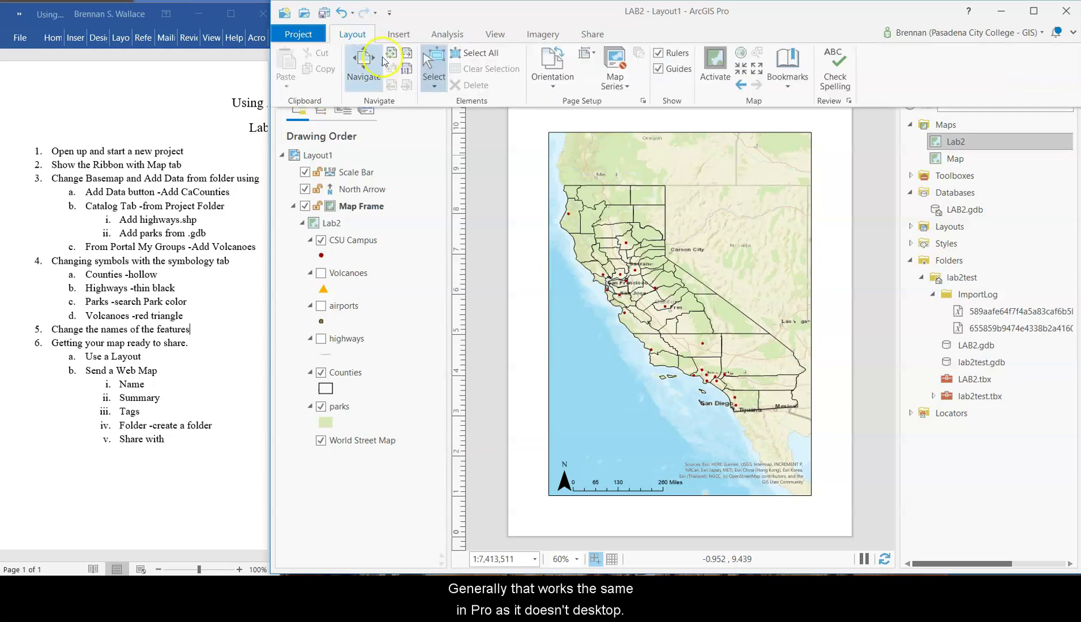
# - Draw a legend listing CSU Campus, Counties and parks just above the north arrow
pyautogui.click(408, 36)
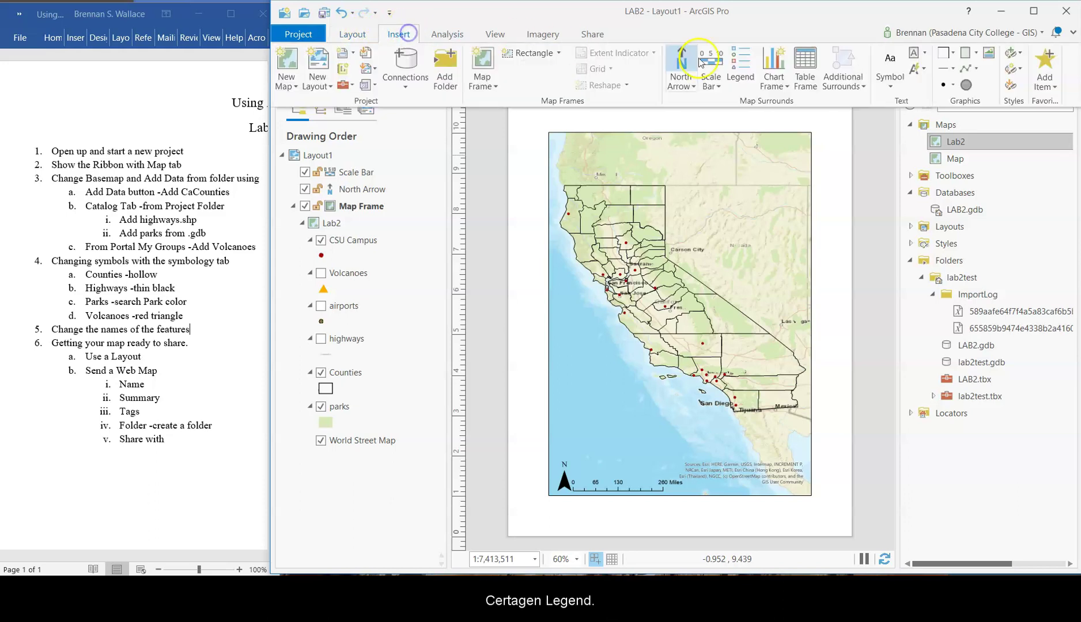
pyautogui.click(743, 68)
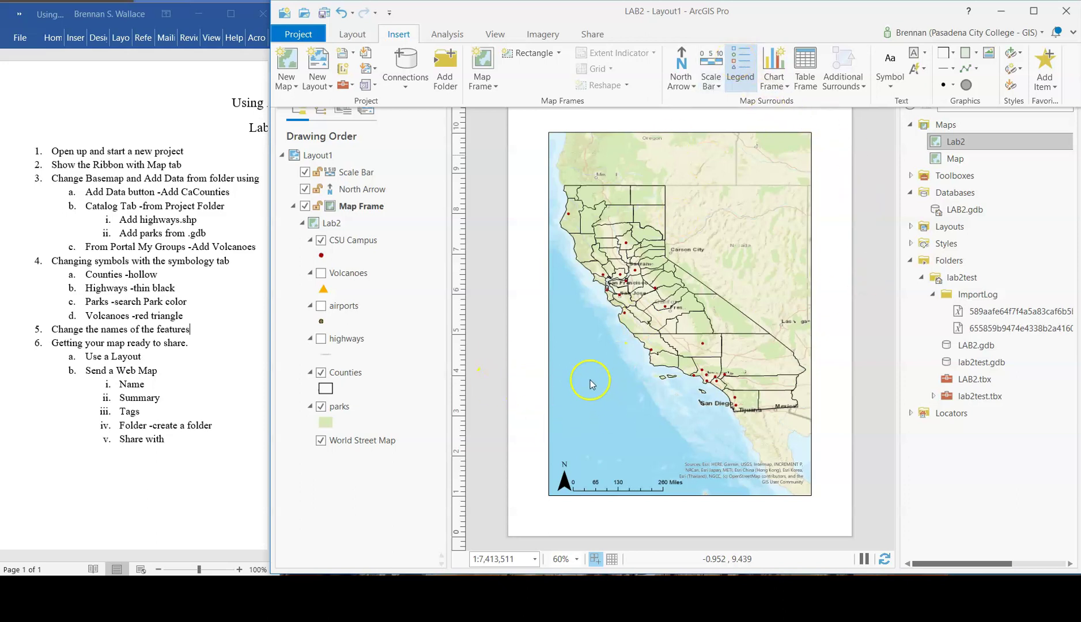
pyautogui.moveTo(565, 376); pyautogui.dragTo(589, 434)
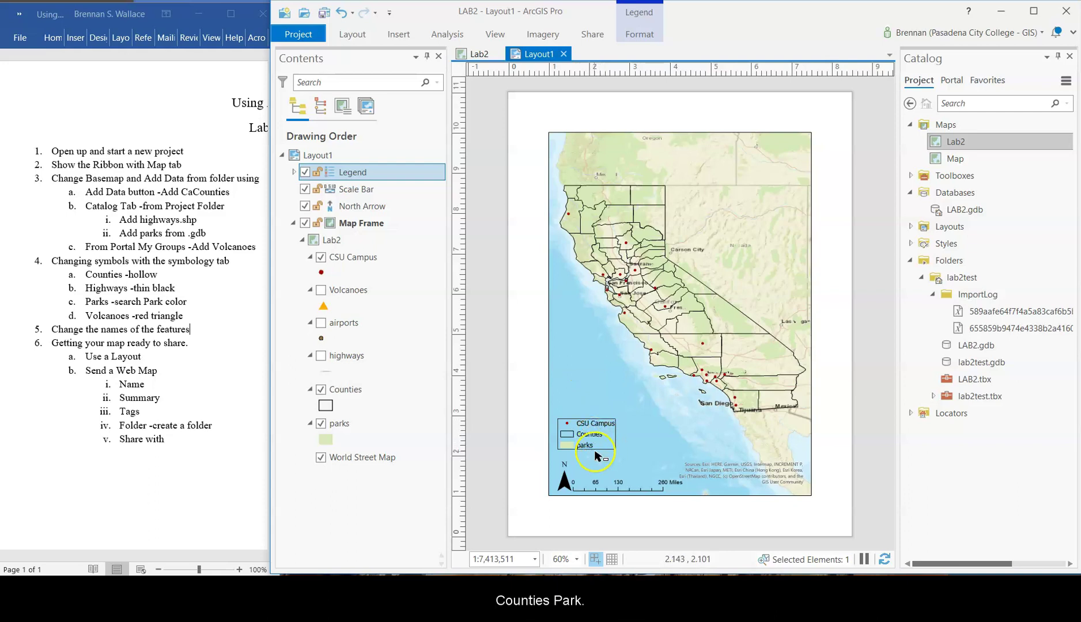
# - Rename the CSU Campus layer to 'Campus Location'
pyautogui.click(349, 261)
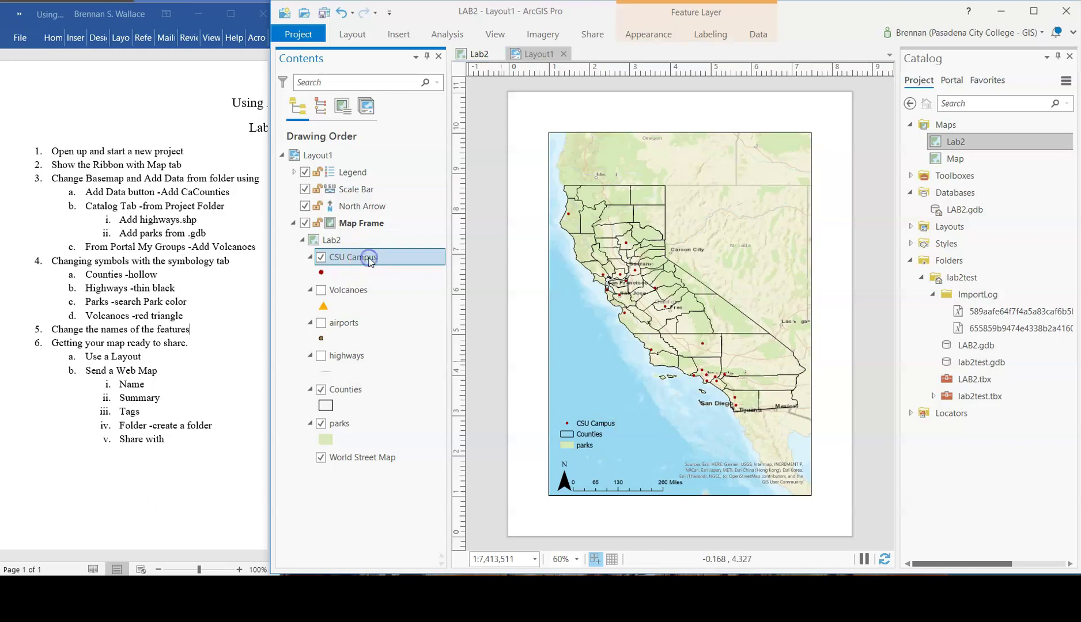
pyautogui.click(369, 261)
pyautogui.write('Camp')
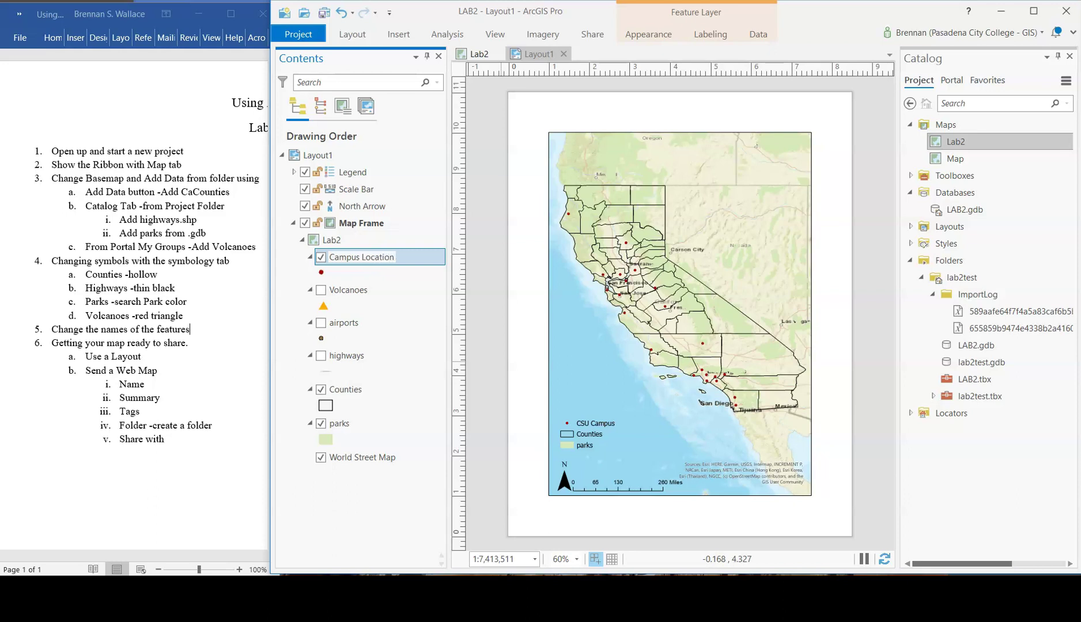
pyautogui.click(382, 475)
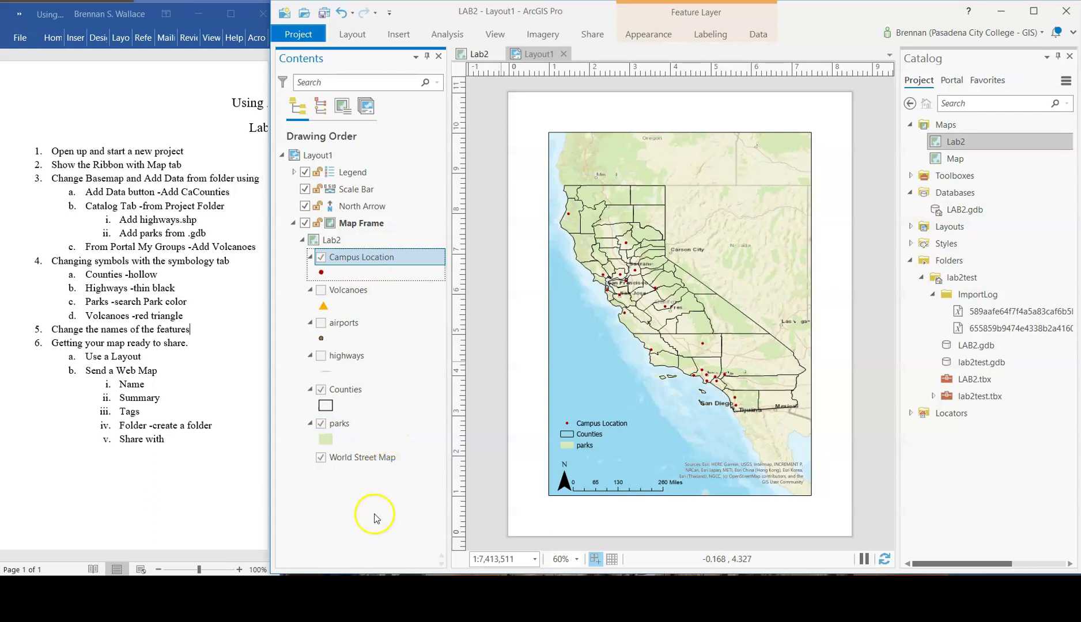
# - Toggle the Volcanoes layer on and off, leaving it hidden from the map and legend
pyautogui.click(320, 290)
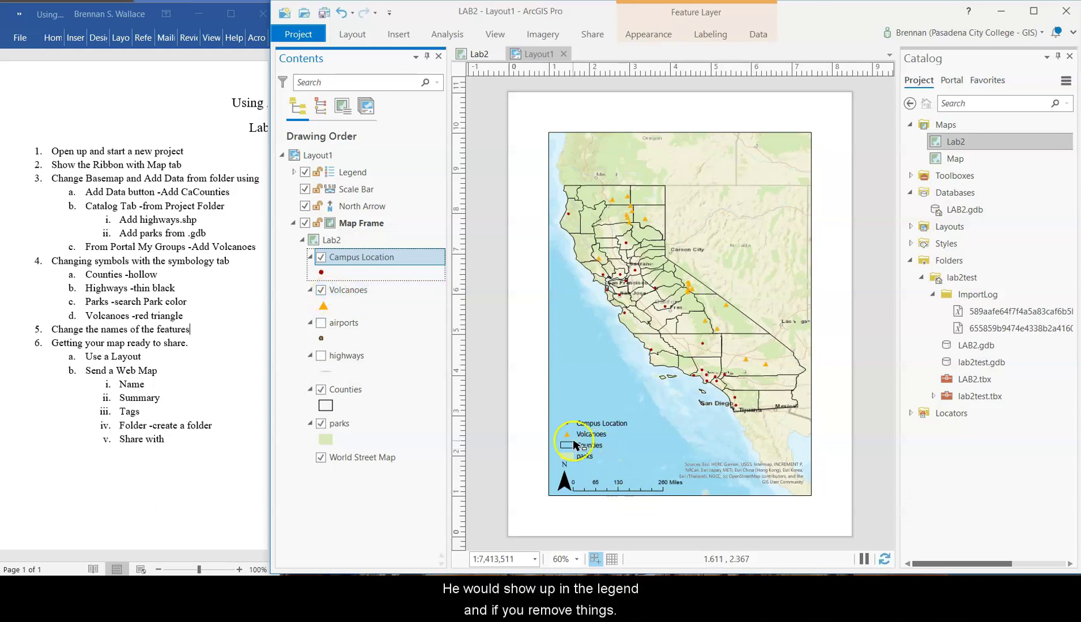
pyautogui.click(321, 290)
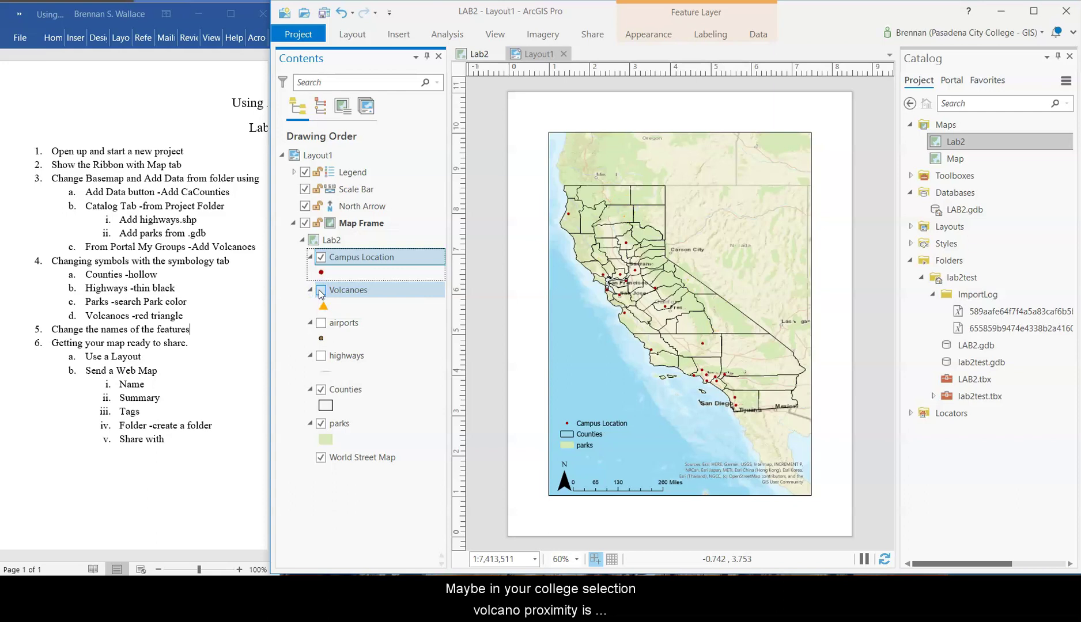
pyautogui.click(321, 290)
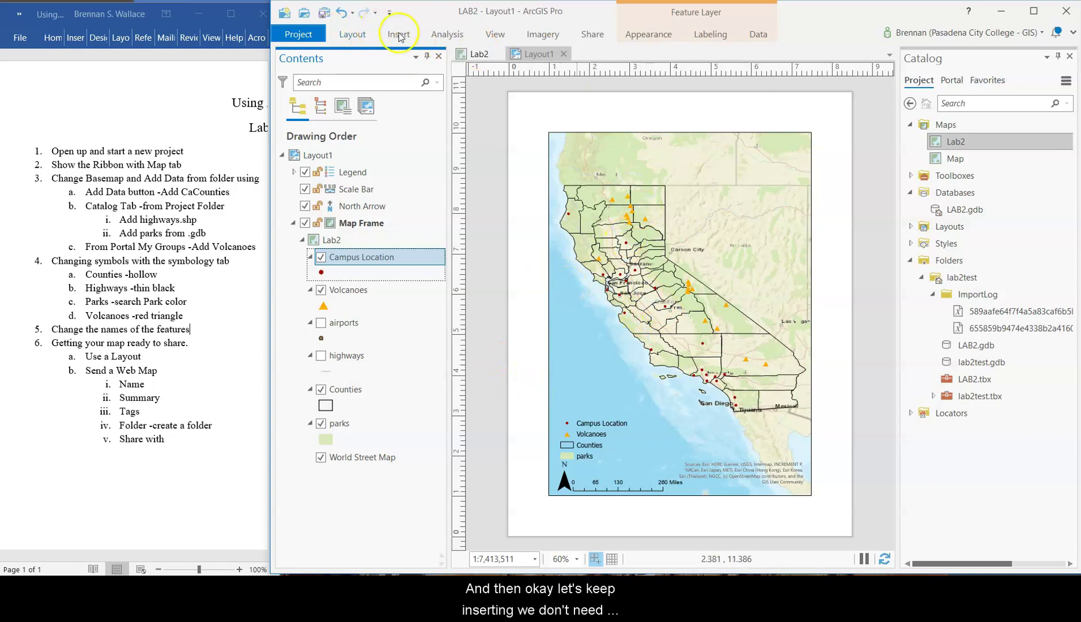
pyautogui.click(321, 290)
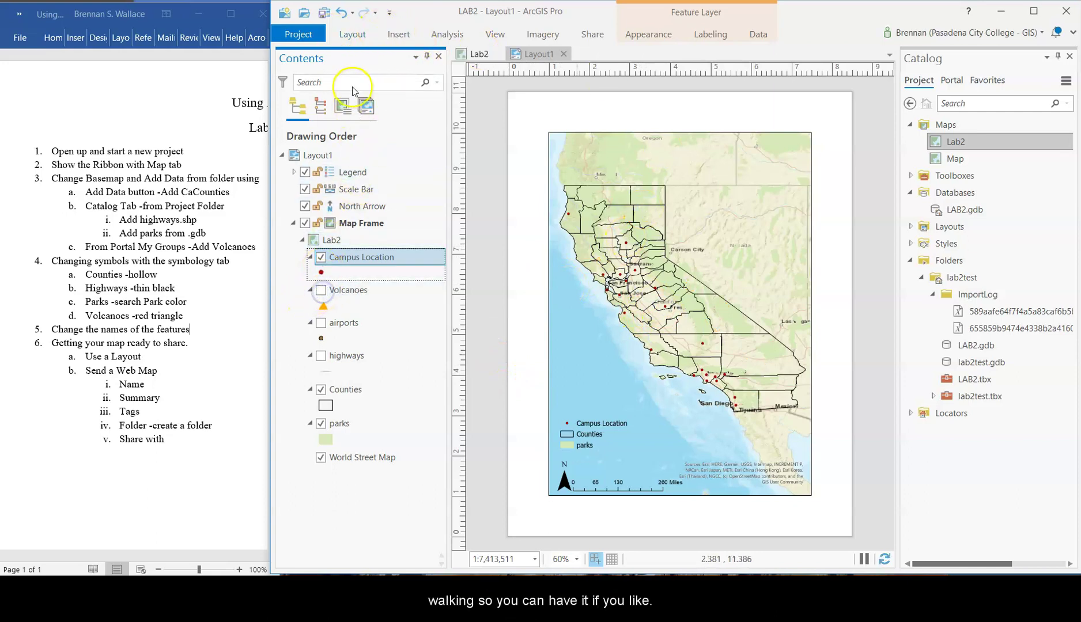
# - Look at the Insert tab's map frame extent choices without adding a frame
pyautogui.click(358, 36)
pyautogui.click(417, 37)
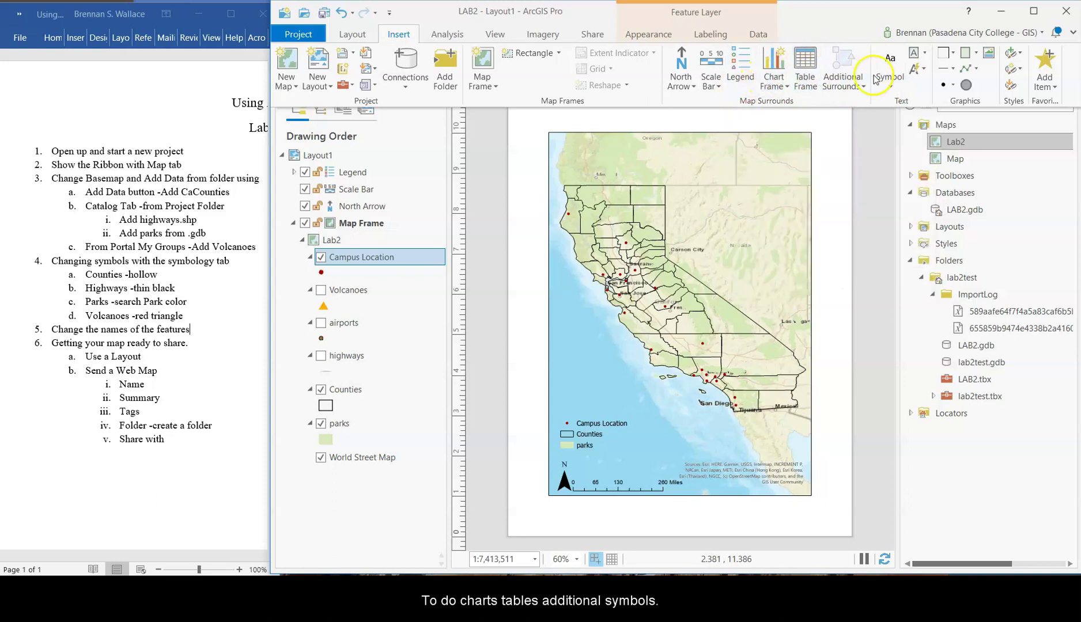
pyautogui.click(495, 86)
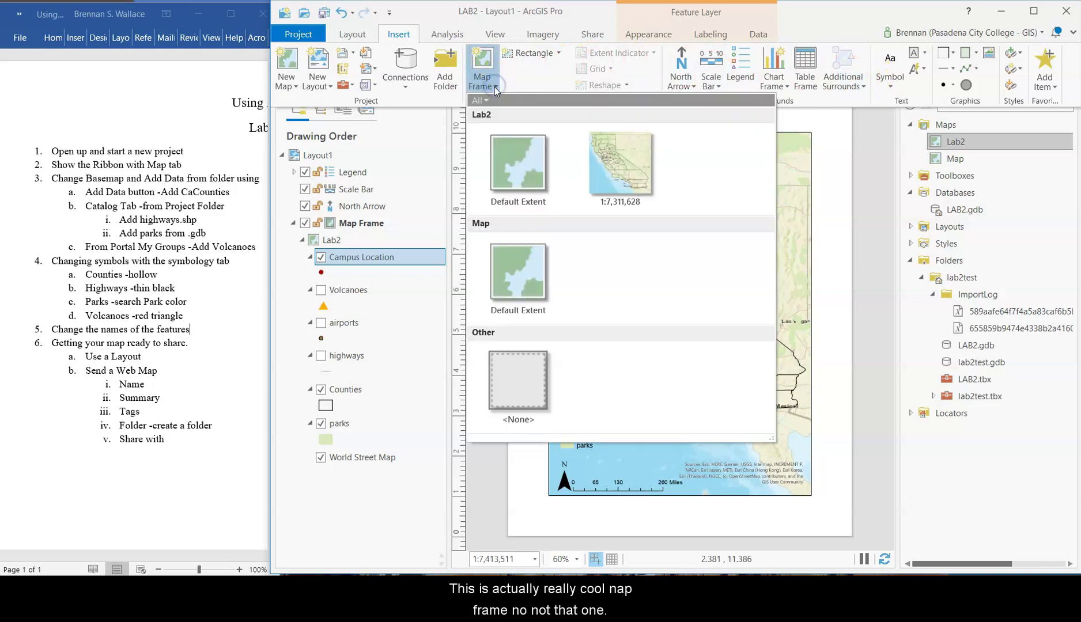
pyautogui.click(350, 35)
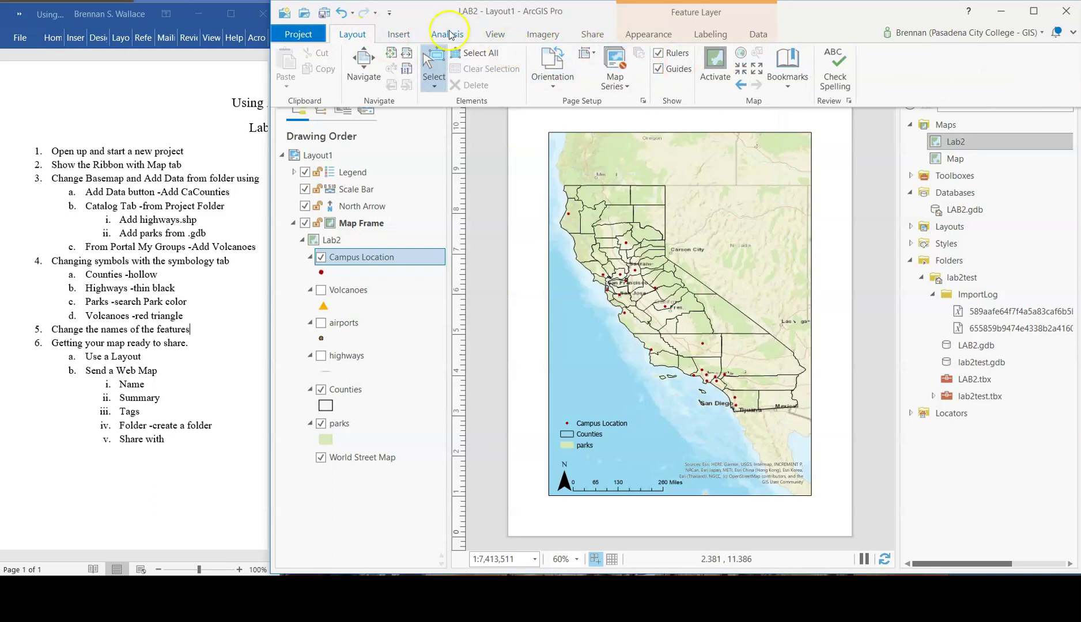
pyautogui.click(388, 35)
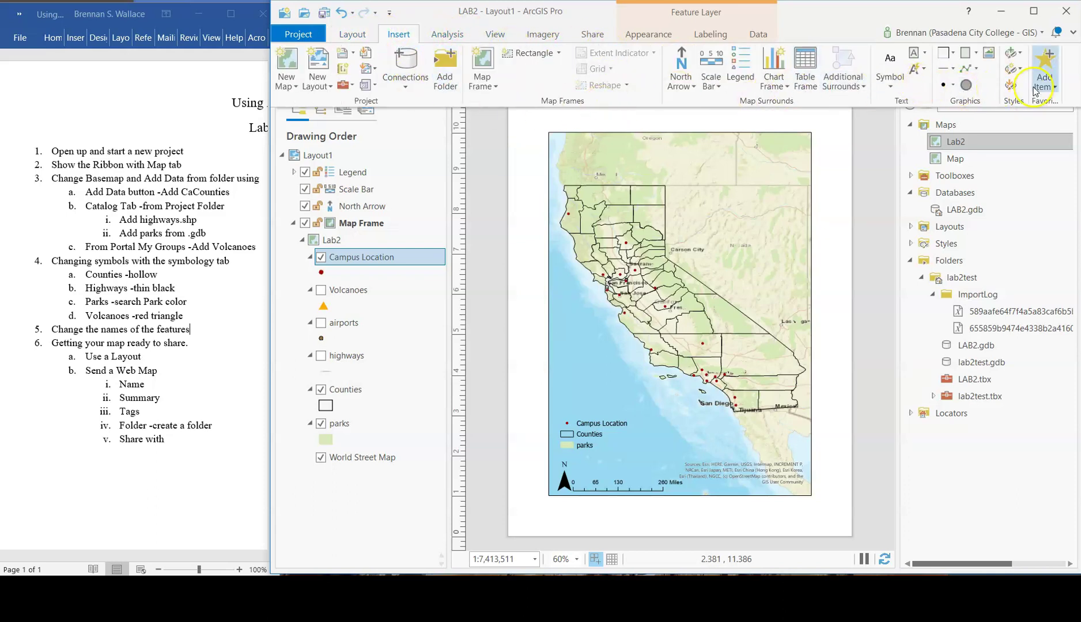
# - Add a Boundary-style title 'California State University Locations' near the map top, then resize and position it
pyautogui.click(891, 64)
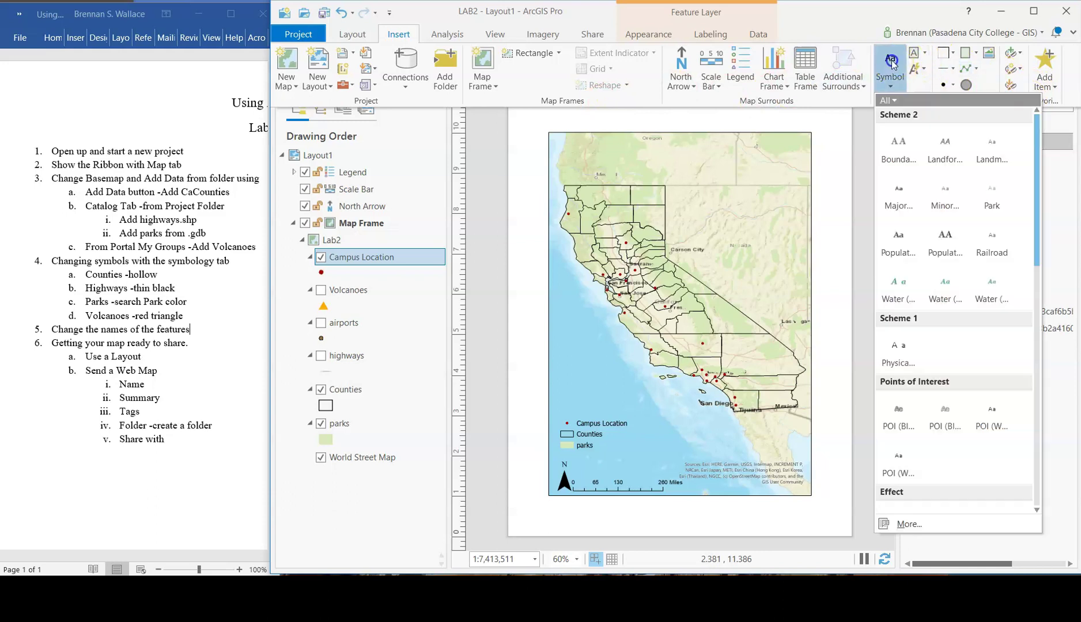
pyautogui.click(903, 144)
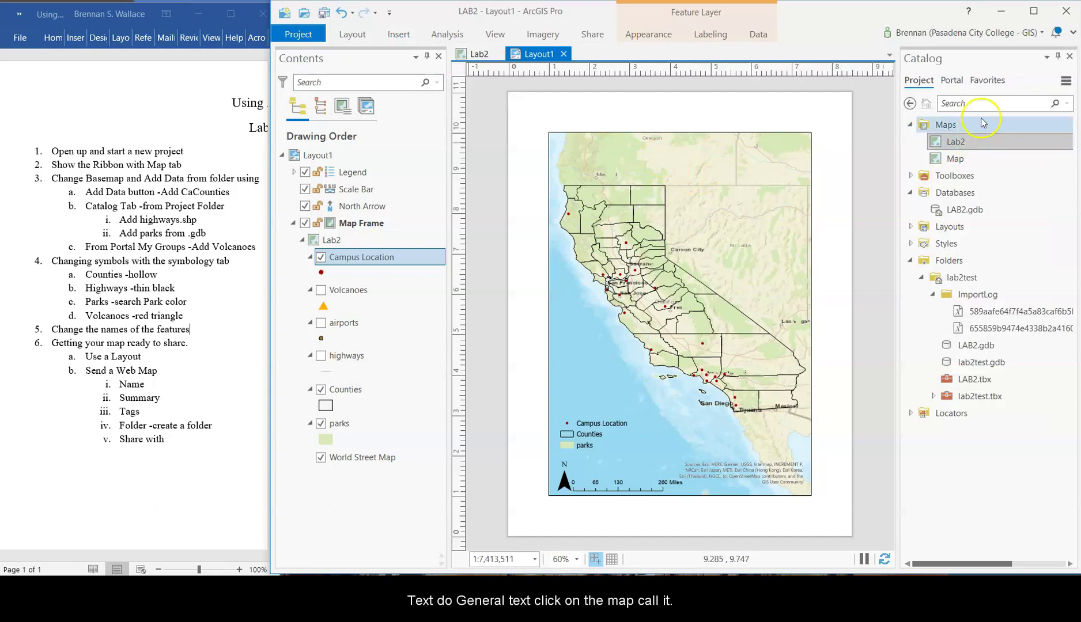
pyautogui.click(647, 163)
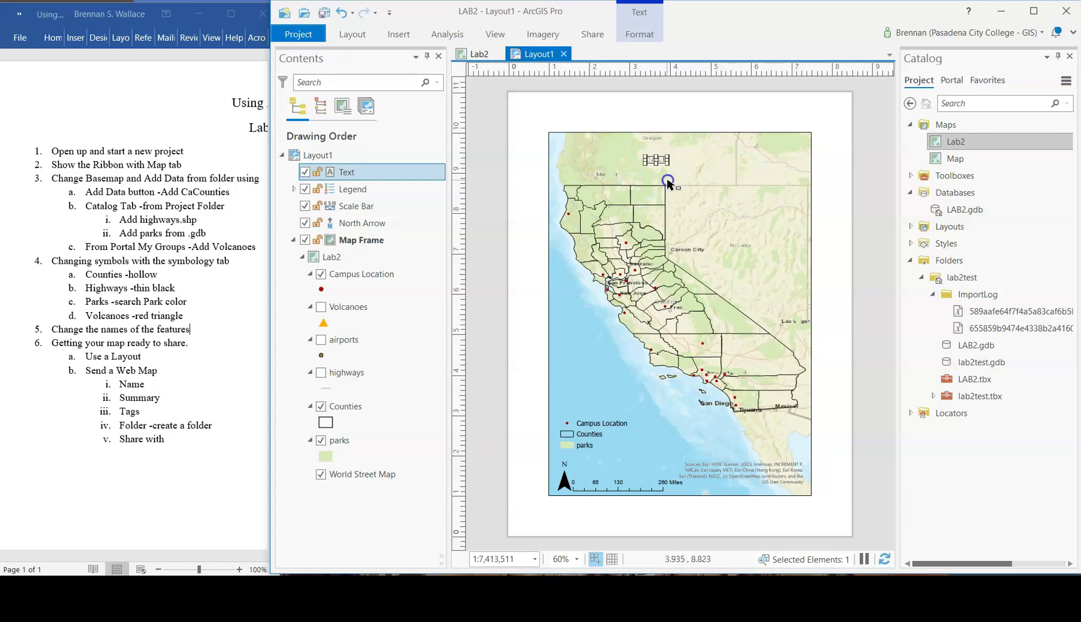
pyautogui.moveTo(701, 190); pyautogui.dragTo(682, 161)
pyautogui.doubleClick(671, 158)
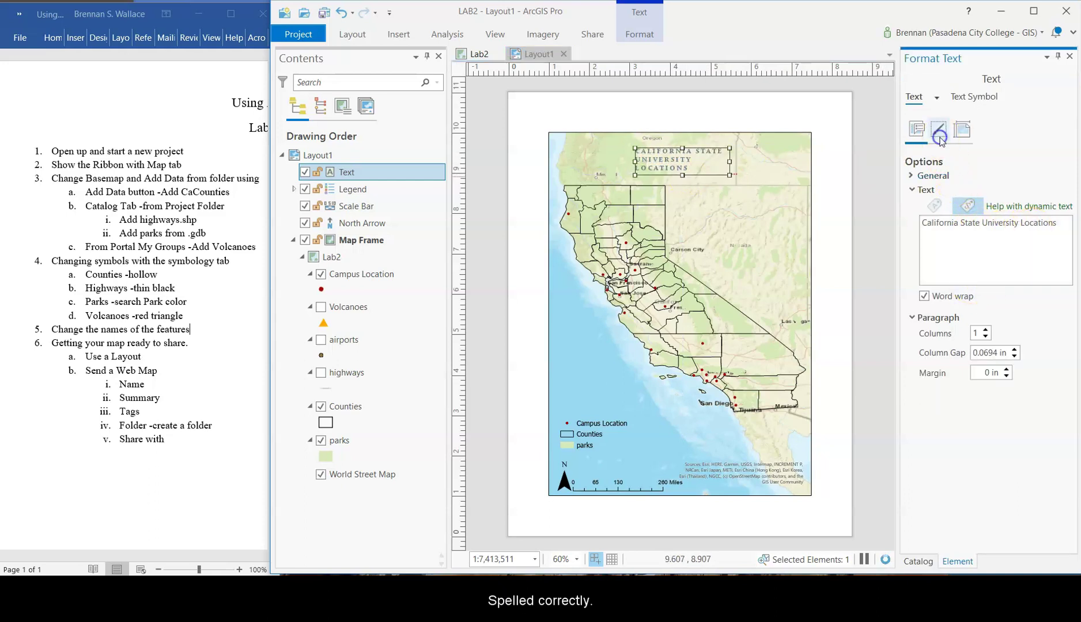
pyautogui.click(963, 130)
pyautogui.click(916, 131)
pyautogui.moveTo(729, 161); pyautogui.dragTo(695, 166)
# - Center the title text horizontally in its Text Symbol properties and apply
pyautogui.click(918, 103)
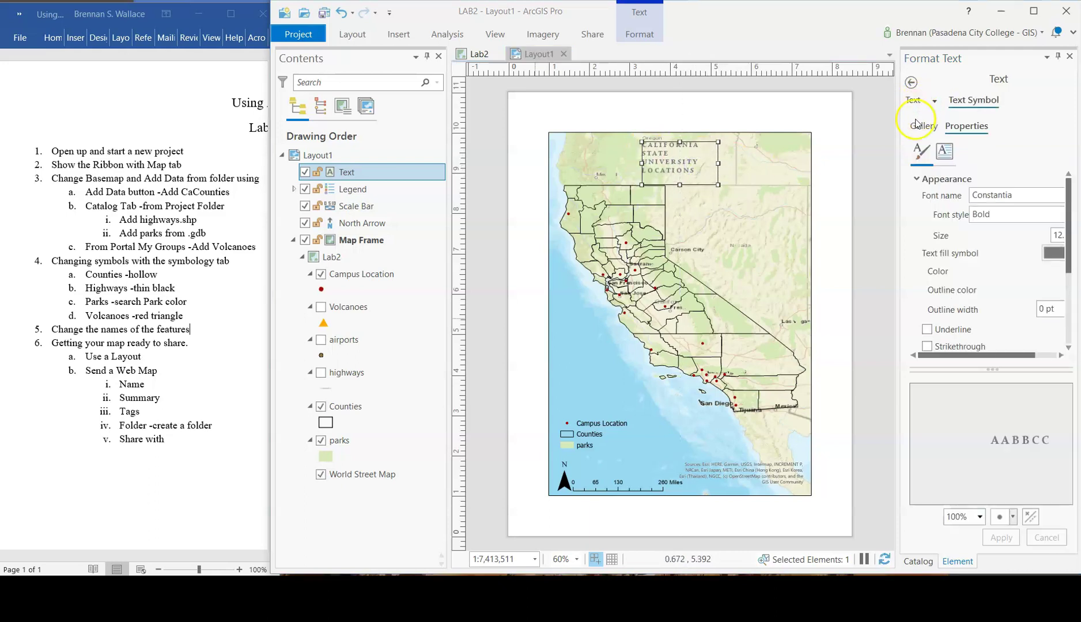
pyautogui.click(922, 126)
pyautogui.click(967, 128)
pyautogui.click(916, 101)
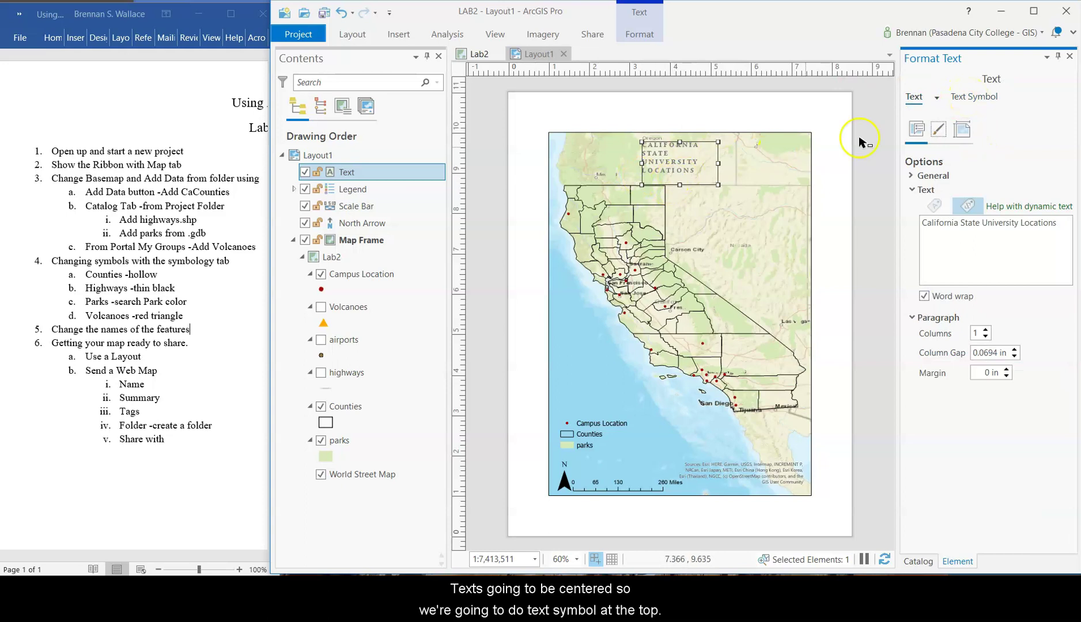
pyautogui.click(974, 100)
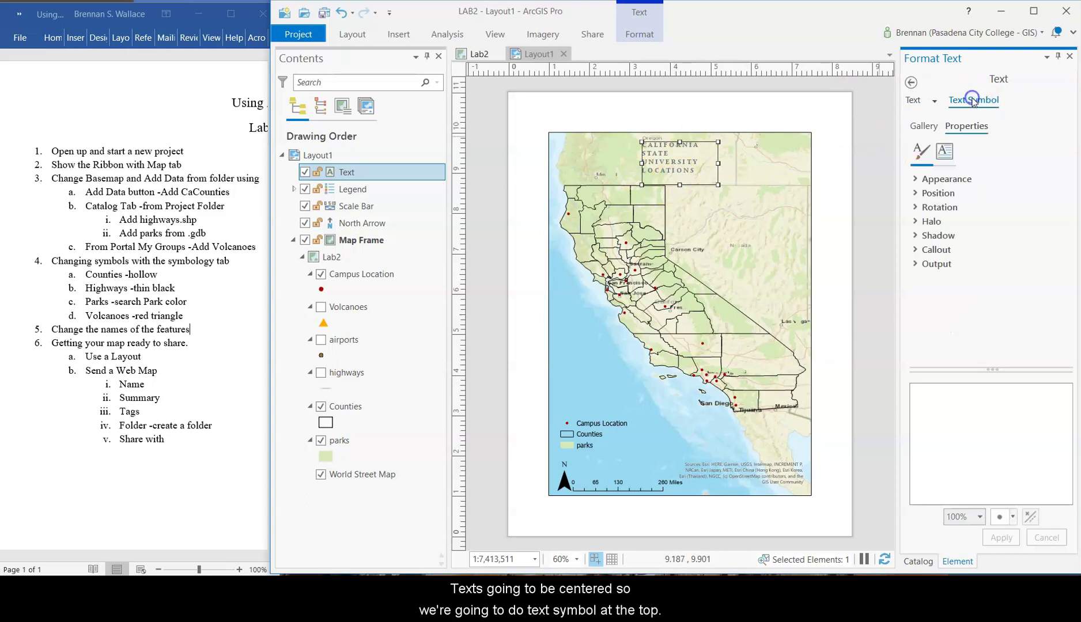
pyautogui.click(917, 180)
pyautogui.scroll(-3, 924, 202)
pyautogui.click(935, 306)
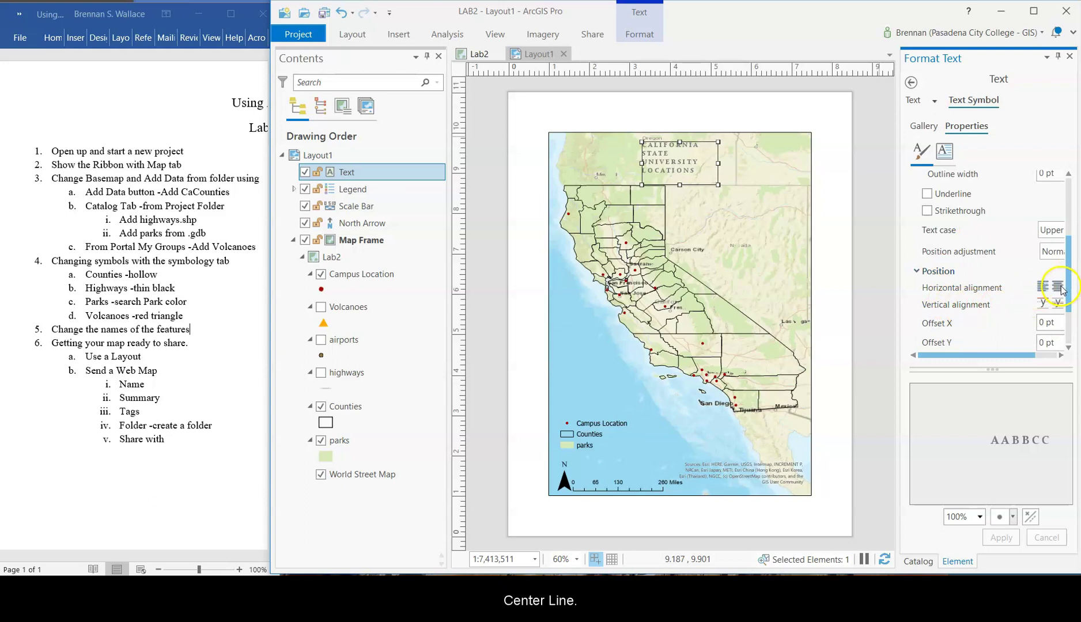
pyautogui.click(1059, 287)
pyautogui.click(1001, 537)
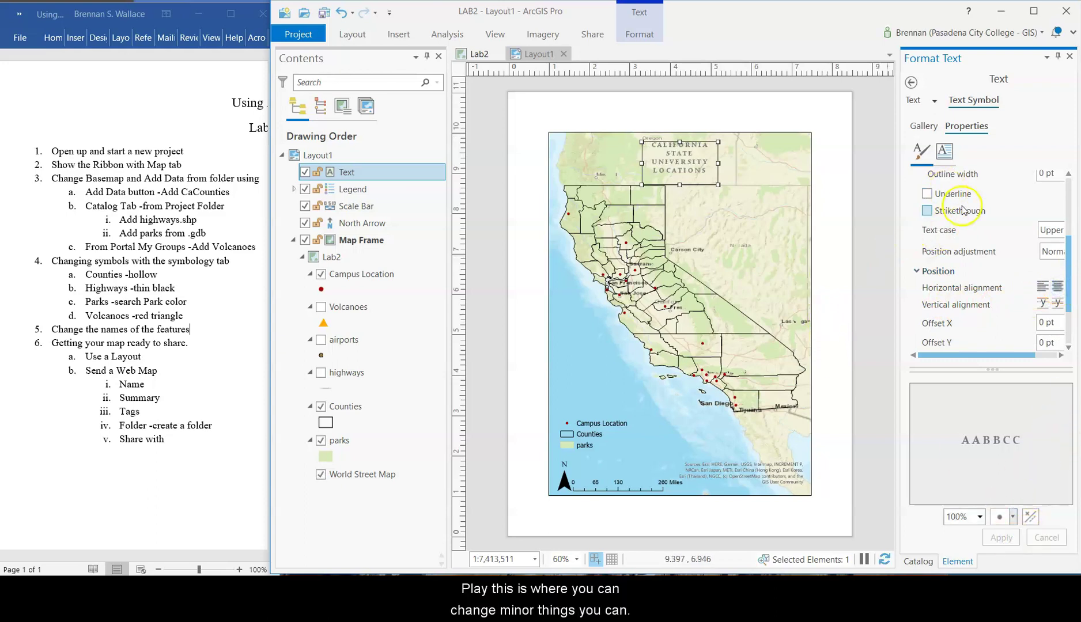
# - Review the title's rotation and halo settings, then collapse them
pyautogui.scroll(-2, 951, 222)
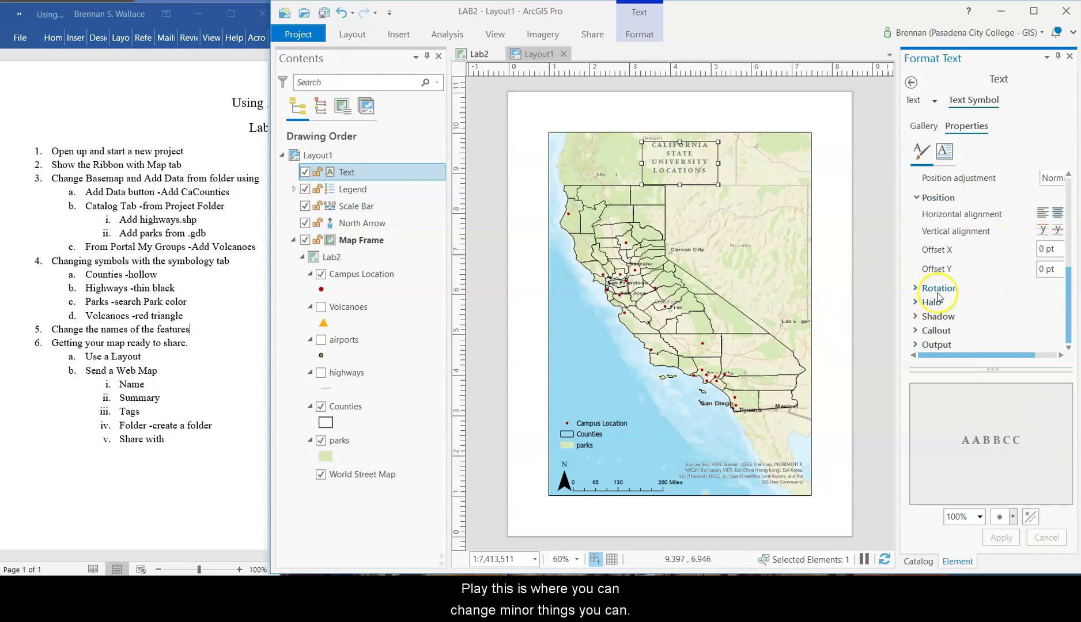
pyautogui.click(939, 288)
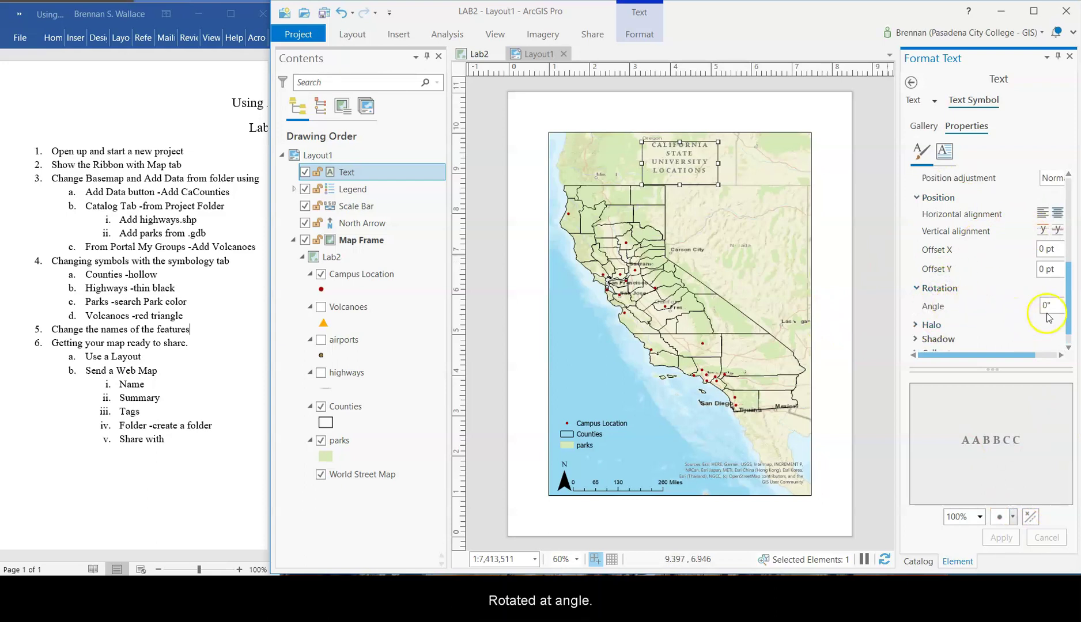
pyautogui.scroll(-1, 945, 312)
pyautogui.click(931, 302)
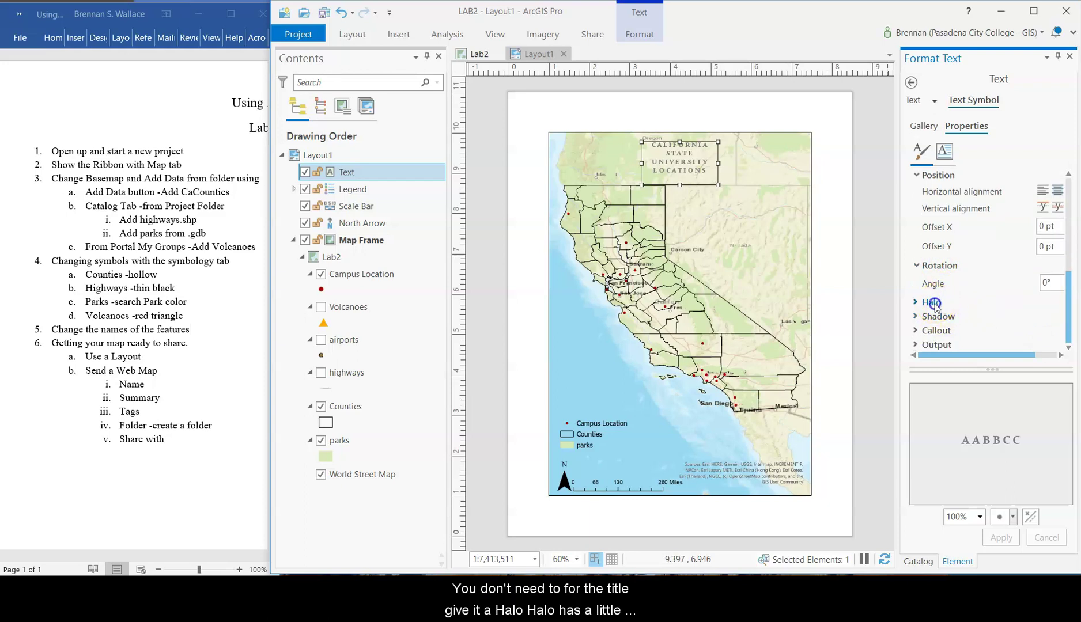
pyautogui.scroll(-2, 981, 328)
pyautogui.scroll(-2, 965, 312)
pyautogui.click(917, 236)
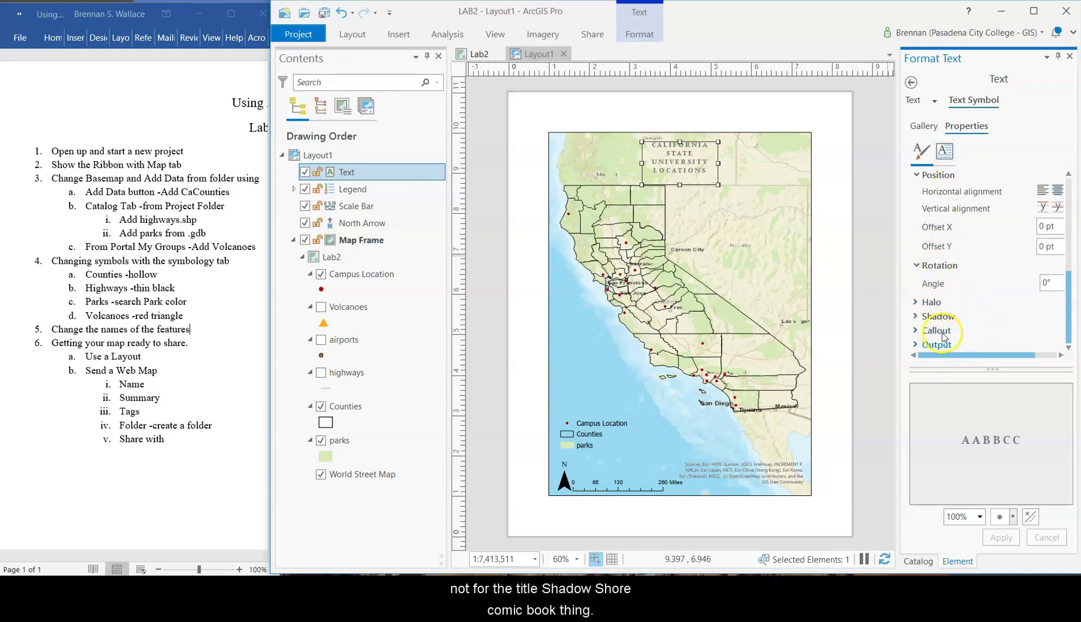
pyautogui.scroll(5, 944, 308)
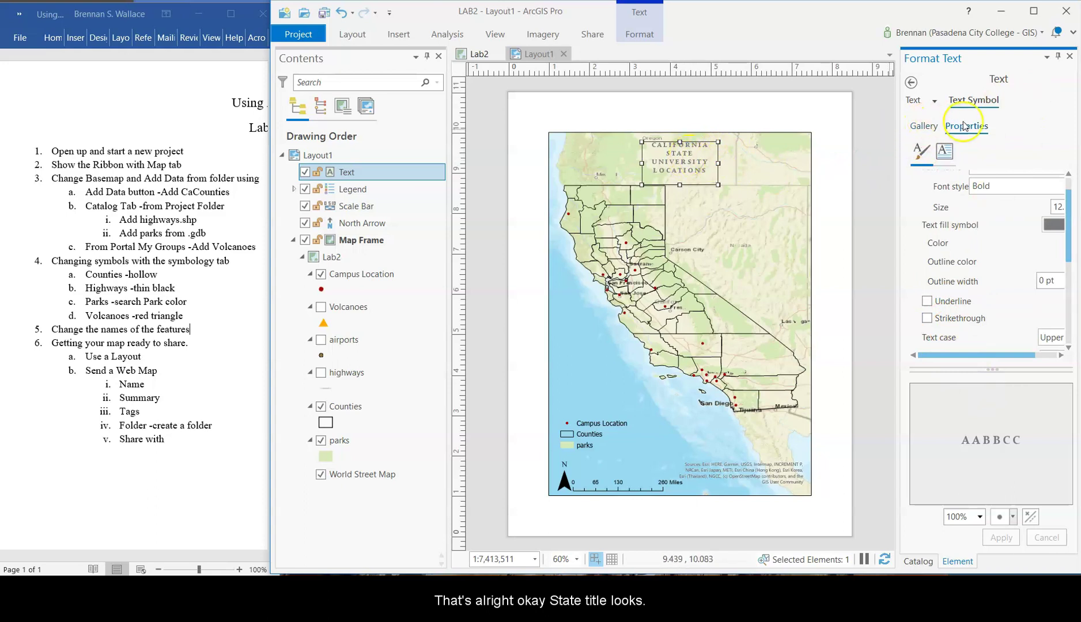
pyautogui.scroll(1, 1028, 219)
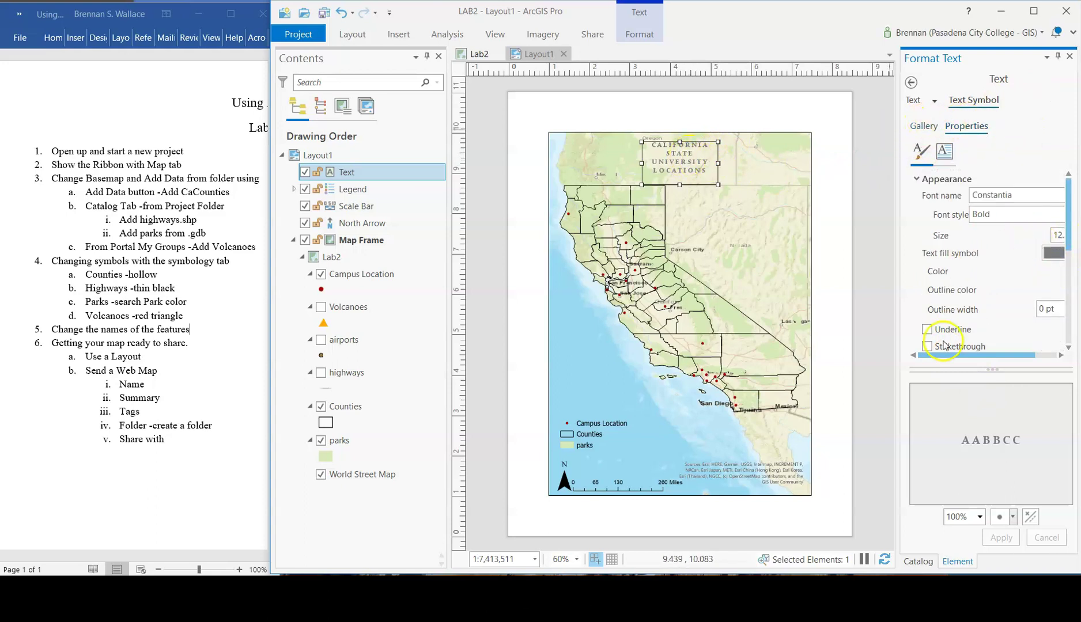
# - Set the title size to 14 pt after trying 18 pt, apply it, and close formatting
pyautogui.moveTo(1007, 355); pyautogui.dragTo(1029, 355)
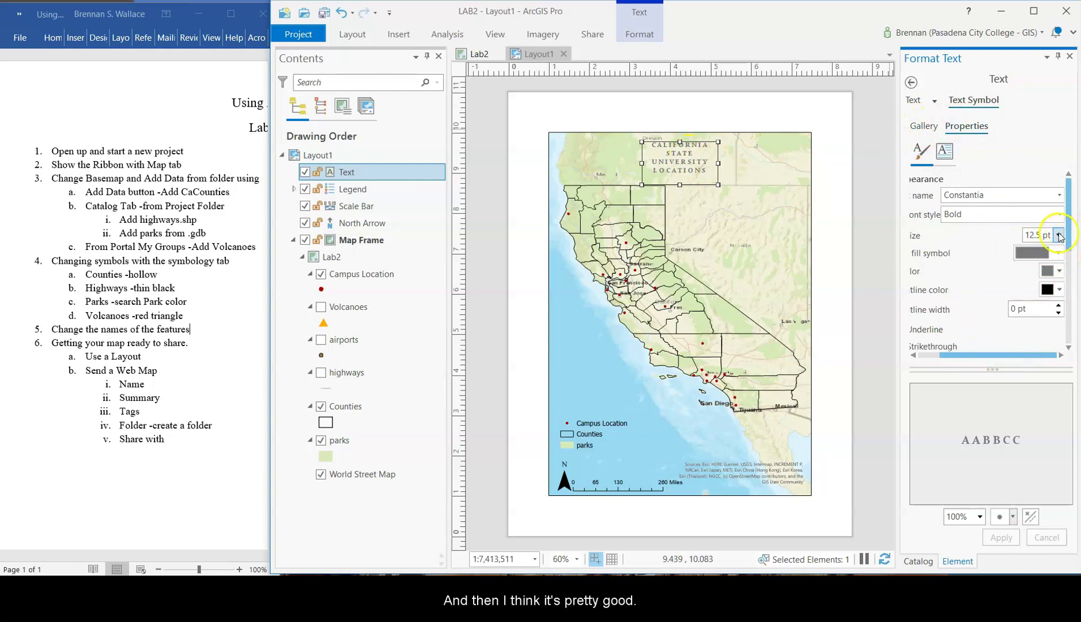
pyautogui.click(1058, 235)
pyautogui.click(1032, 378)
pyautogui.click(1012, 544)
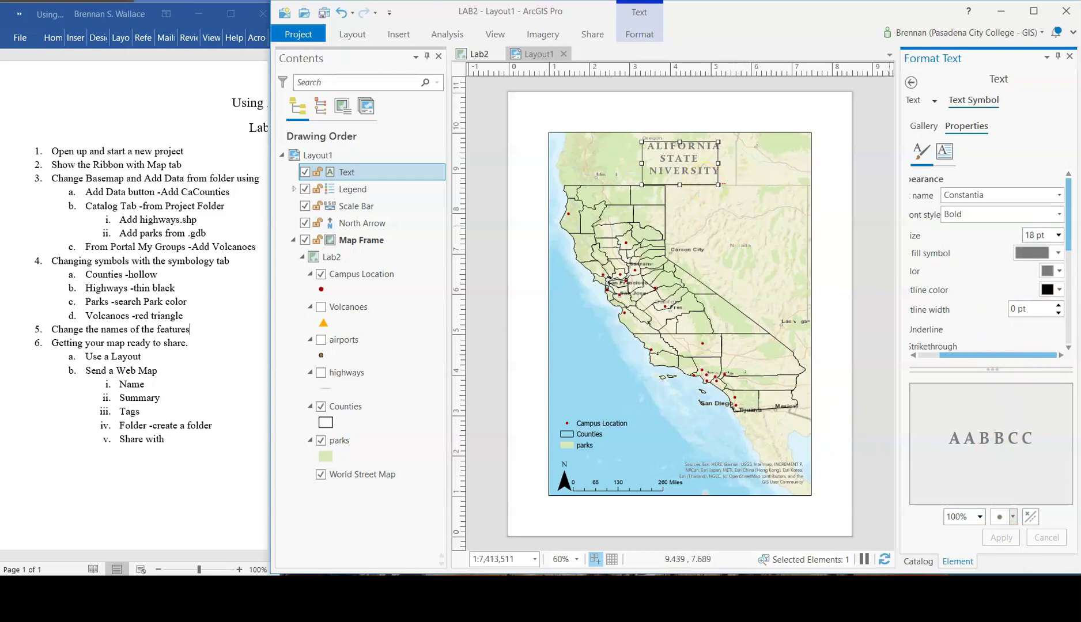
pyautogui.click(1058, 235)
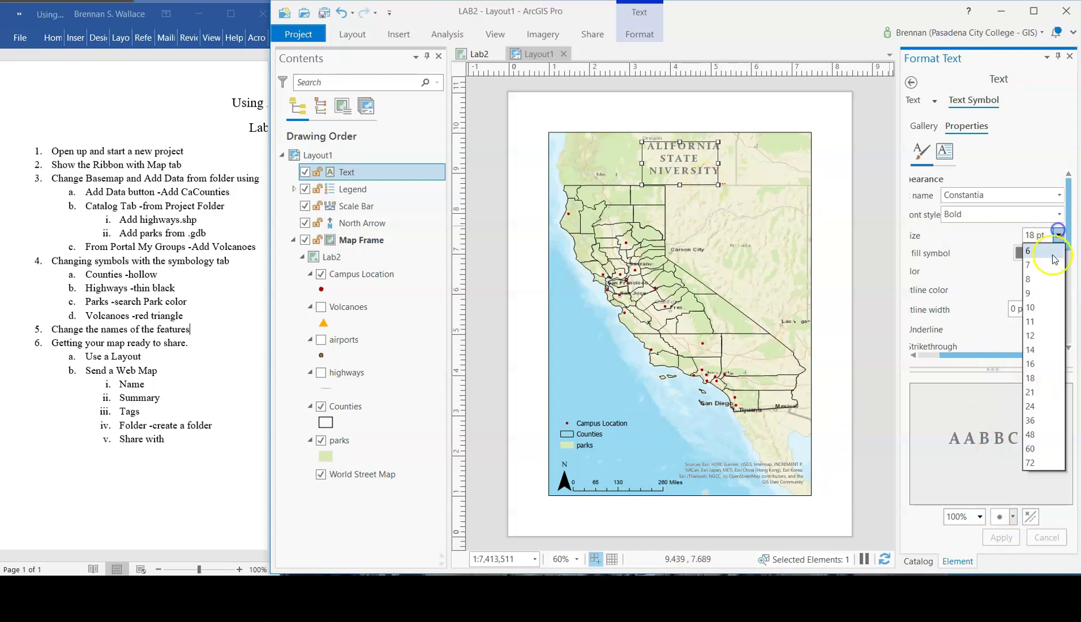
pyautogui.click(1040, 358)
pyautogui.click(1001, 537)
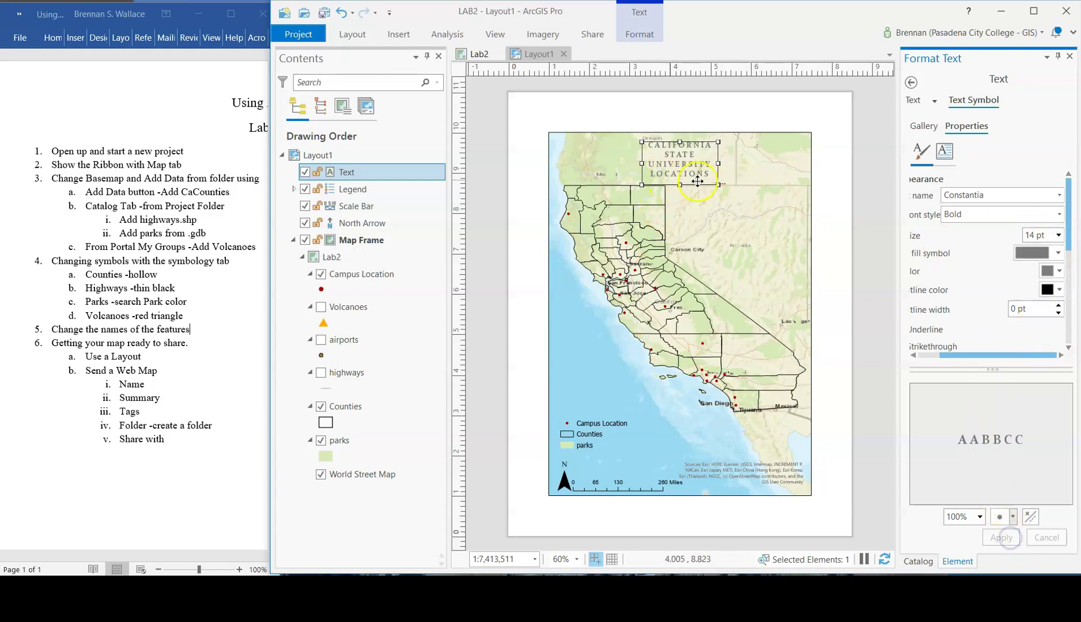
pyautogui.click(1069, 56)
pyautogui.doubleClick(361, 240)
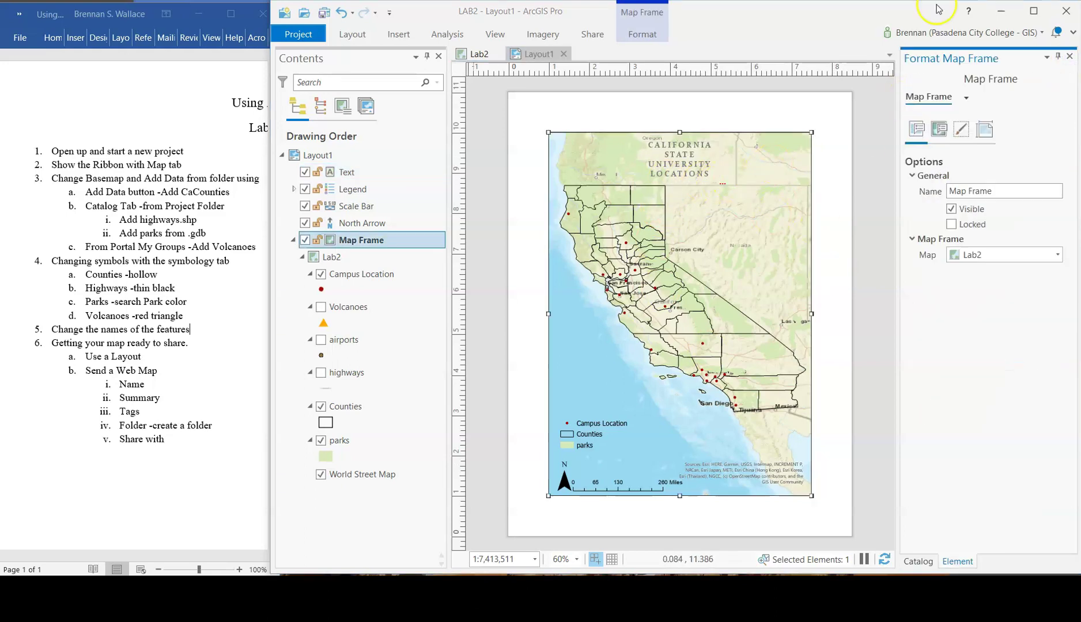
# - Add a Boundary text credit 'MADE BY YOUR NAME' below the map's lower-right corner
pyautogui.click(399, 34)
pyautogui.click(890, 68)
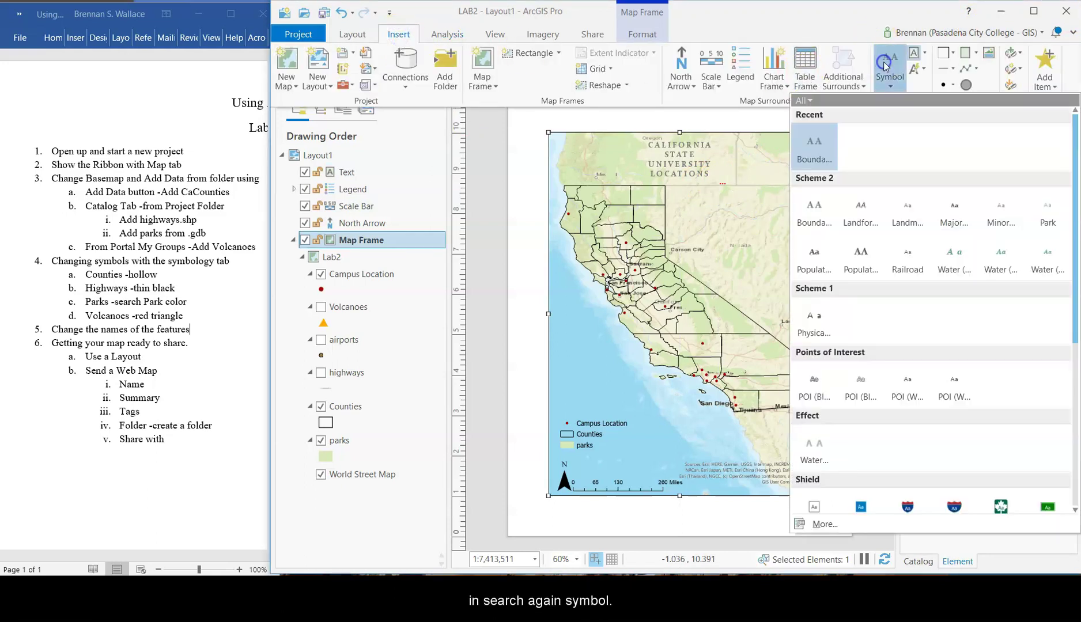
pyautogui.click(813, 206)
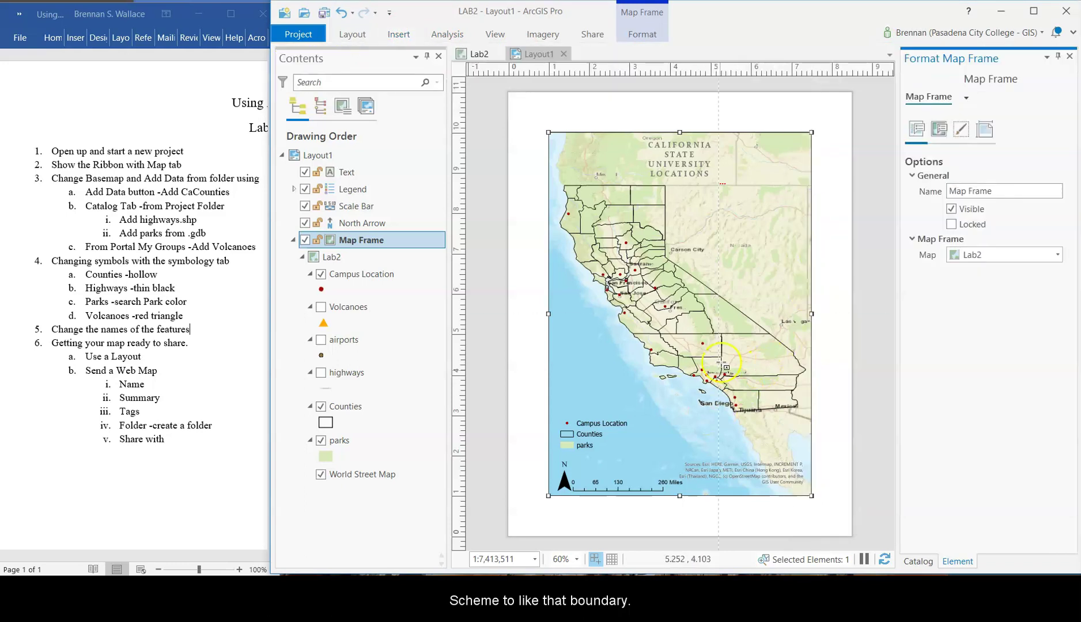
pyautogui.click(717, 197)
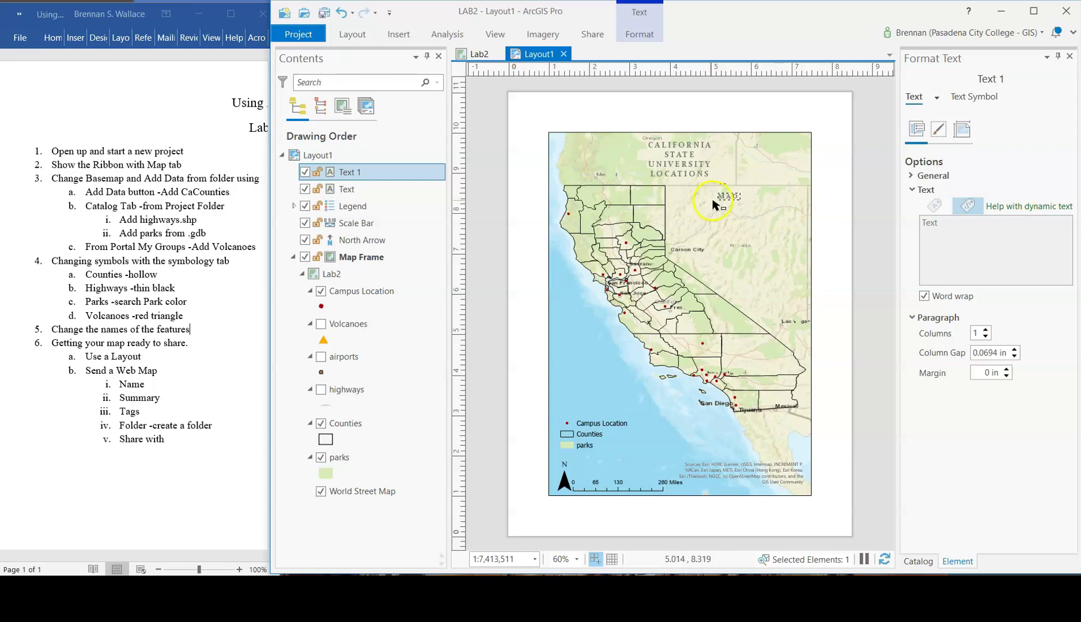
pyautogui.moveTo(743, 201); pyautogui.dragTo(780, 506)
pyautogui.click(836, 426)
pyautogui.click(834, 464)
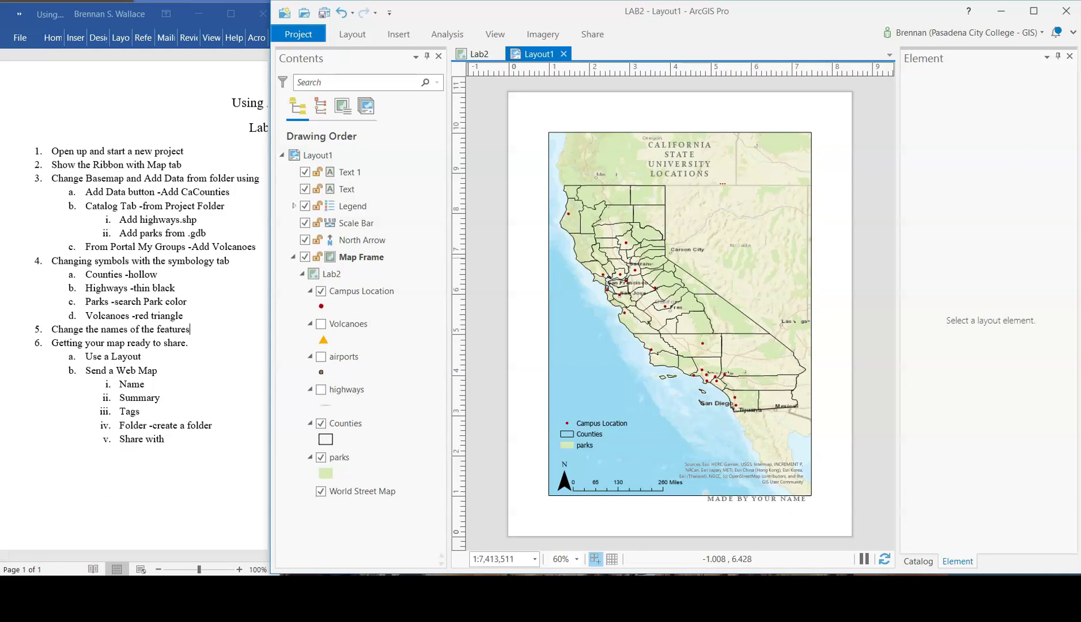
# - Save the LAB2 project and open Layout1's print settings (Adobe PDF, Letter, portrait)
pyautogui.click(325, 12)
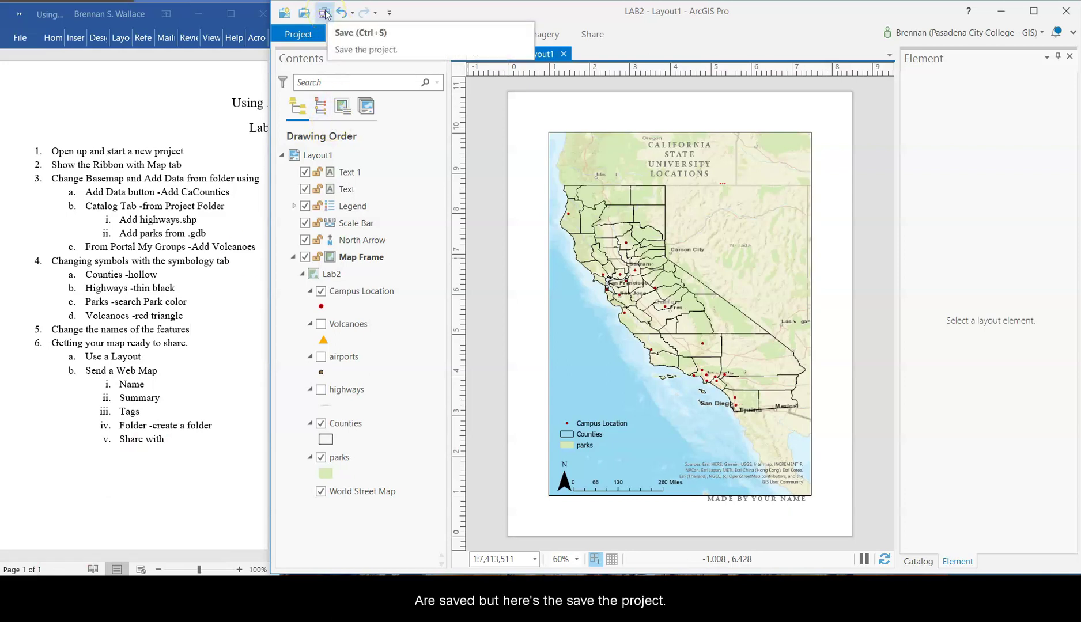
pyautogui.click(325, 12)
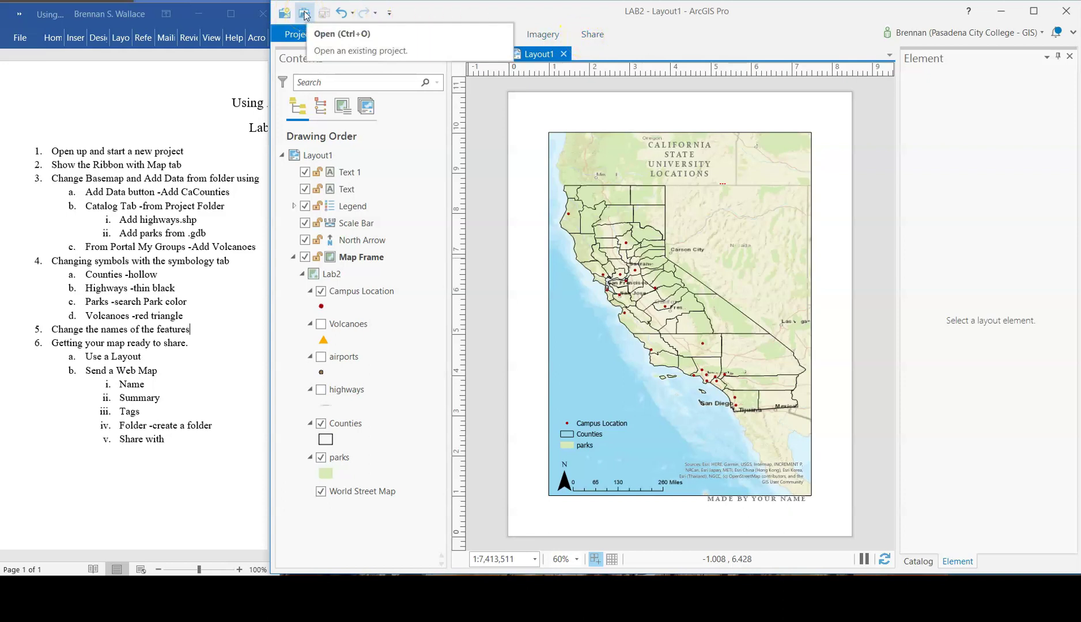
pyautogui.click(595, 35)
pyautogui.click(602, 38)
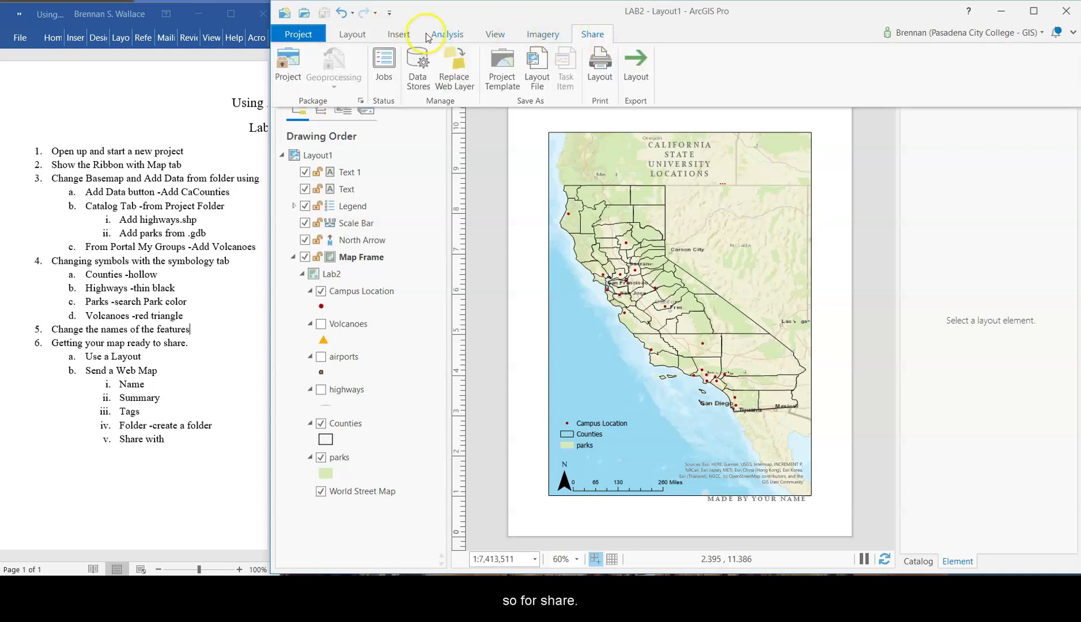
pyautogui.click(600, 67)
# - Try landscape page orientation, then set it back to portrait
pyautogui.click(624, 54)
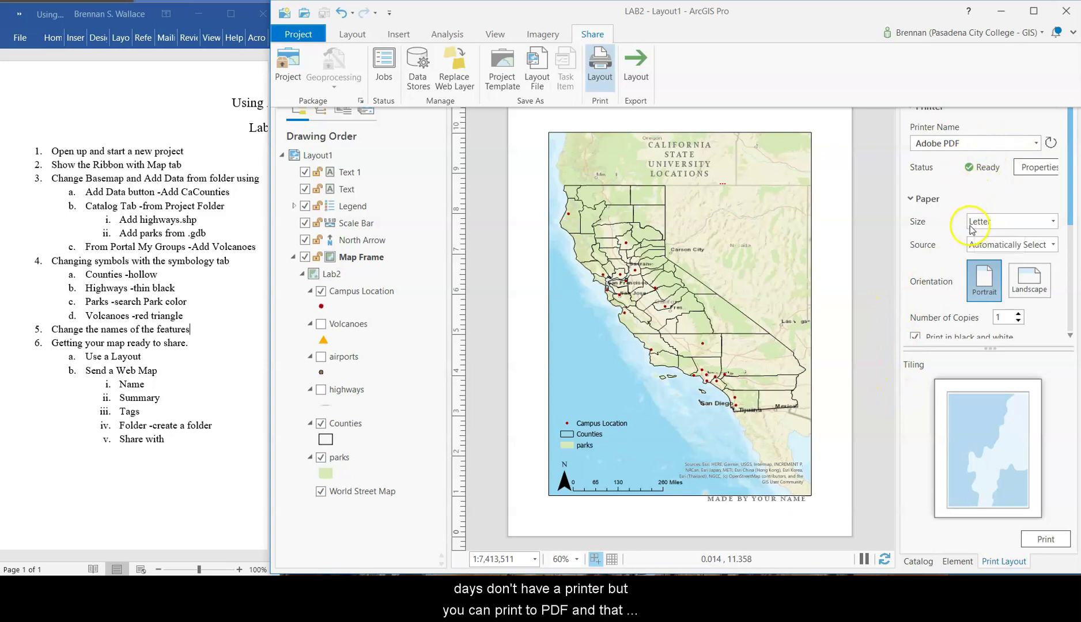
pyautogui.moveTo(1071, 197); pyautogui.dragTo(1070, 232)
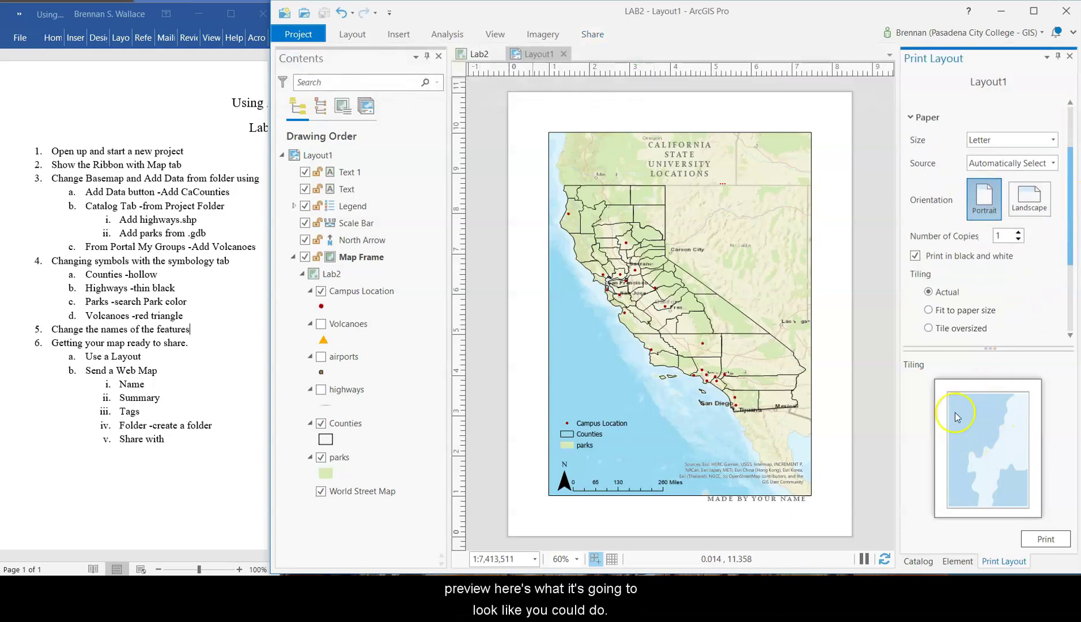
pyautogui.click(1034, 207)
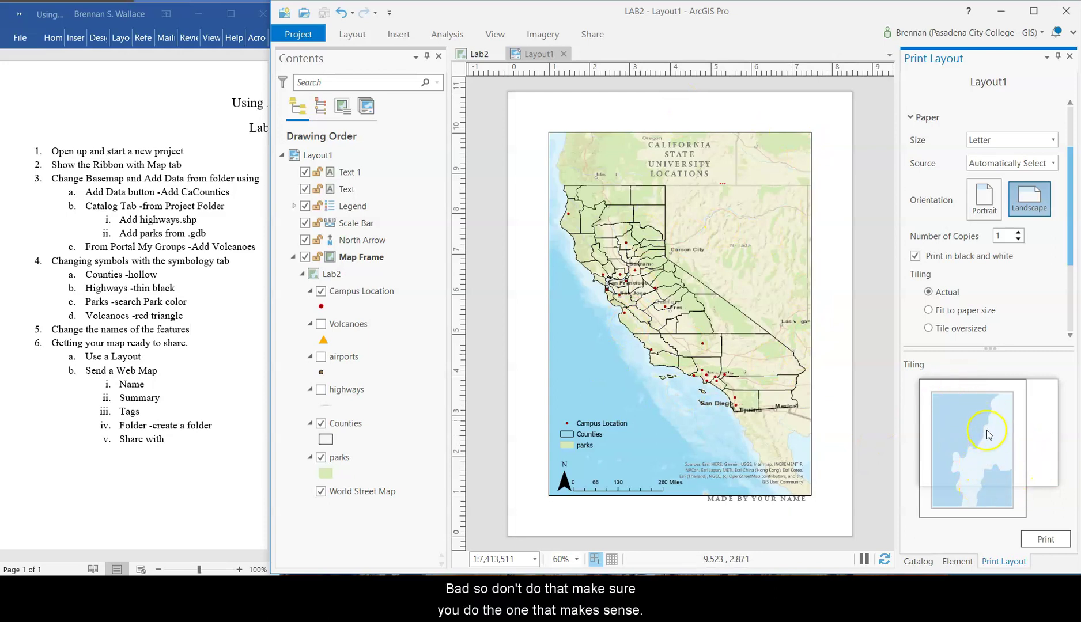
pyautogui.click(987, 206)
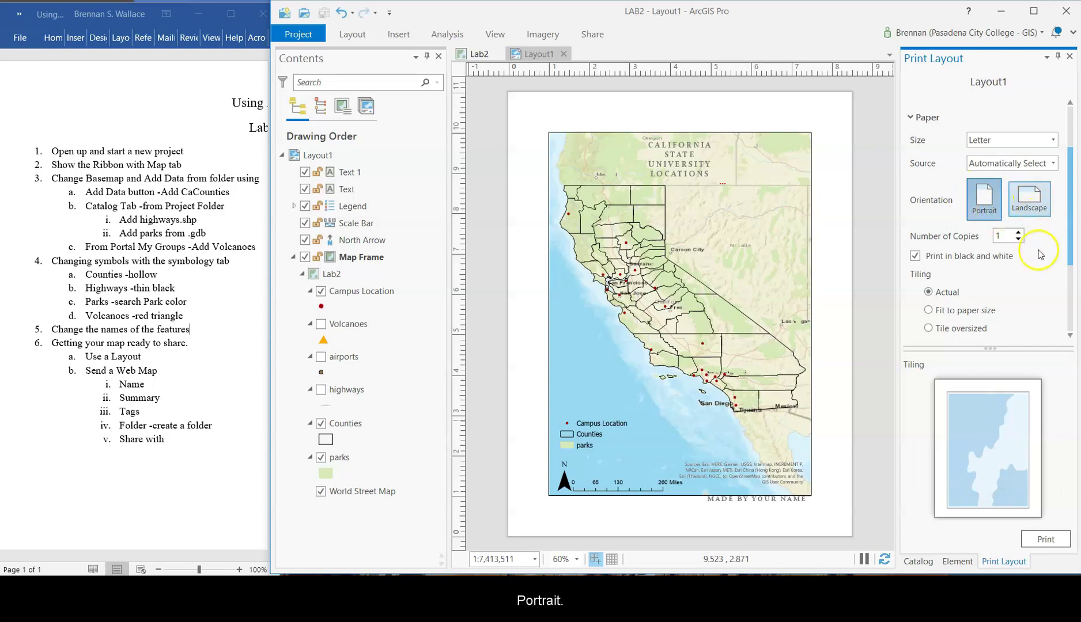
# - Inspect the Output Quality, Map Series and Print to File print options
pyautogui.click(915, 257)
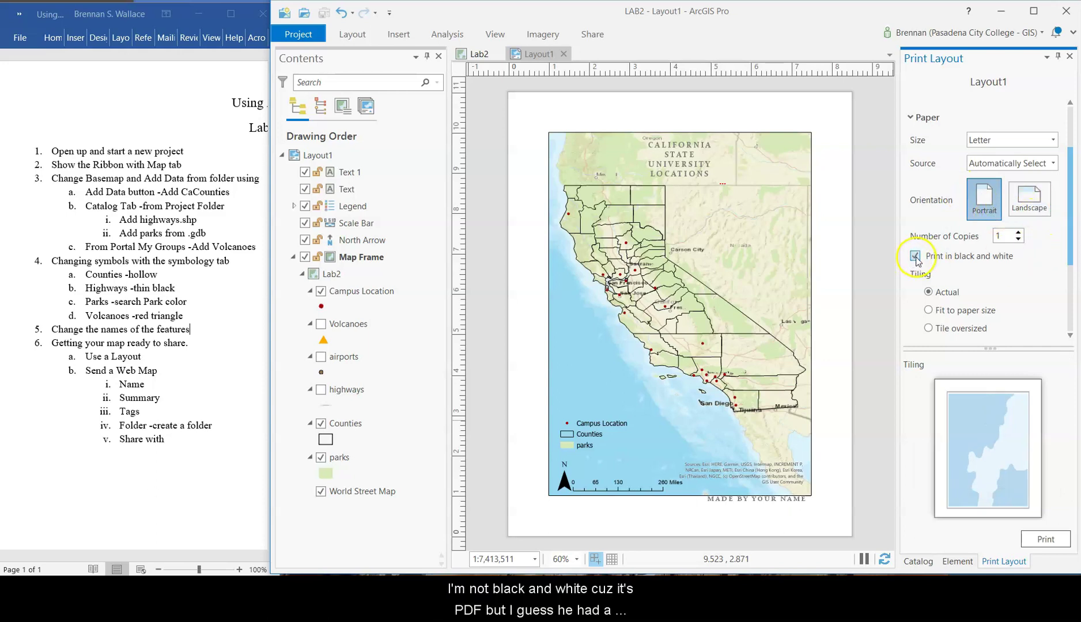
pyautogui.scroll(2, 919, 247)
pyautogui.scroll(-1, 949, 263)
pyautogui.scroll(-2, 946, 257)
pyautogui.scroll(-1, 938, 245)
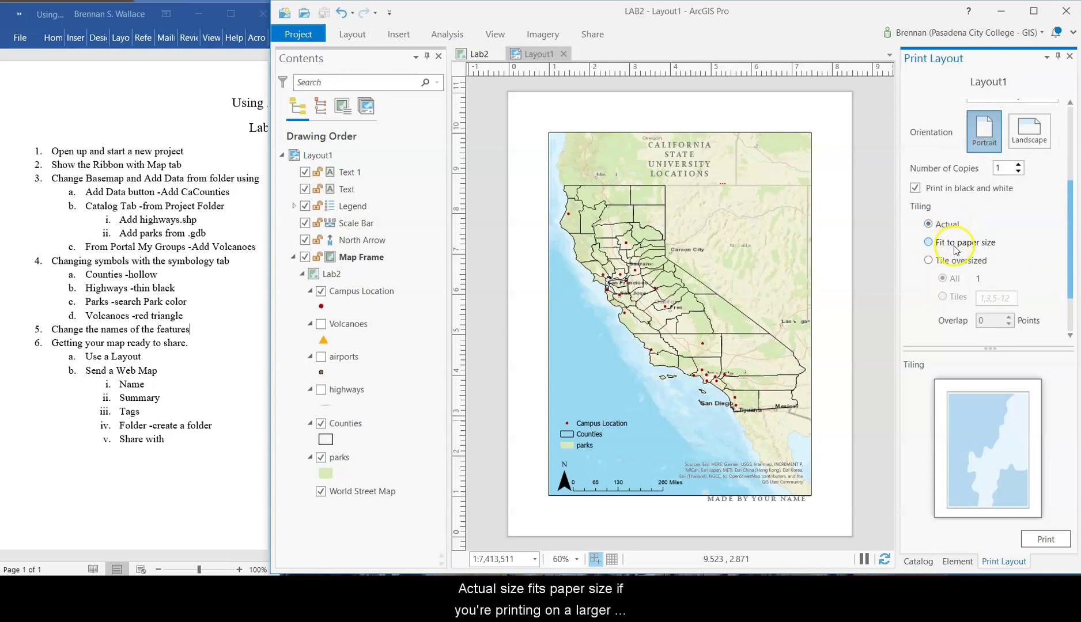
pyautogui.scroll(-1, 955, 249)
pyautogui.scroll(-1, 994, 242)
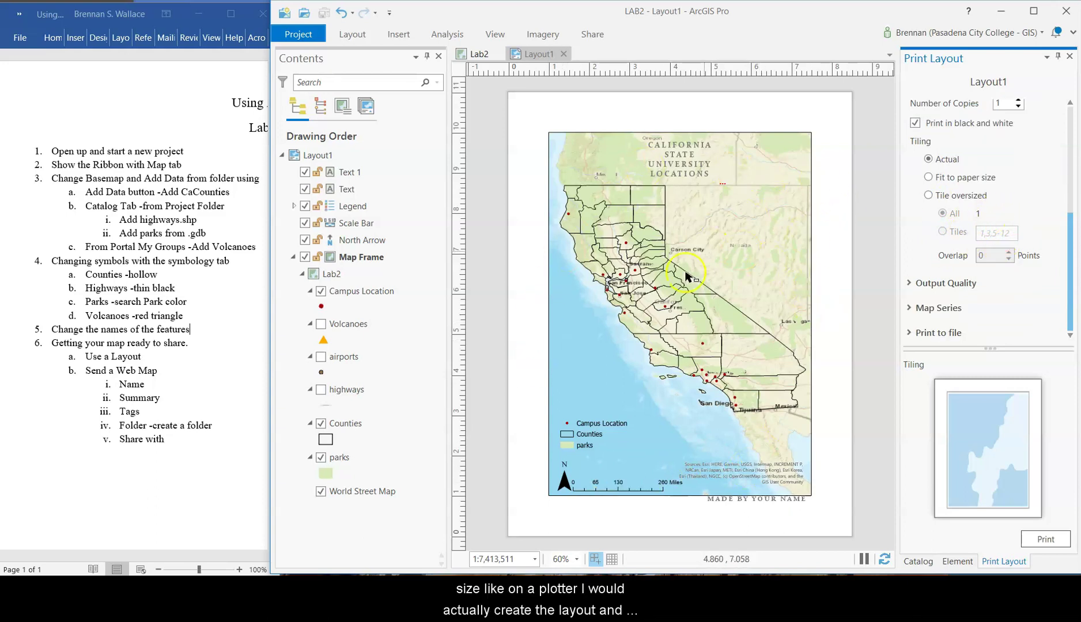
pyautogui.click(929, 282)
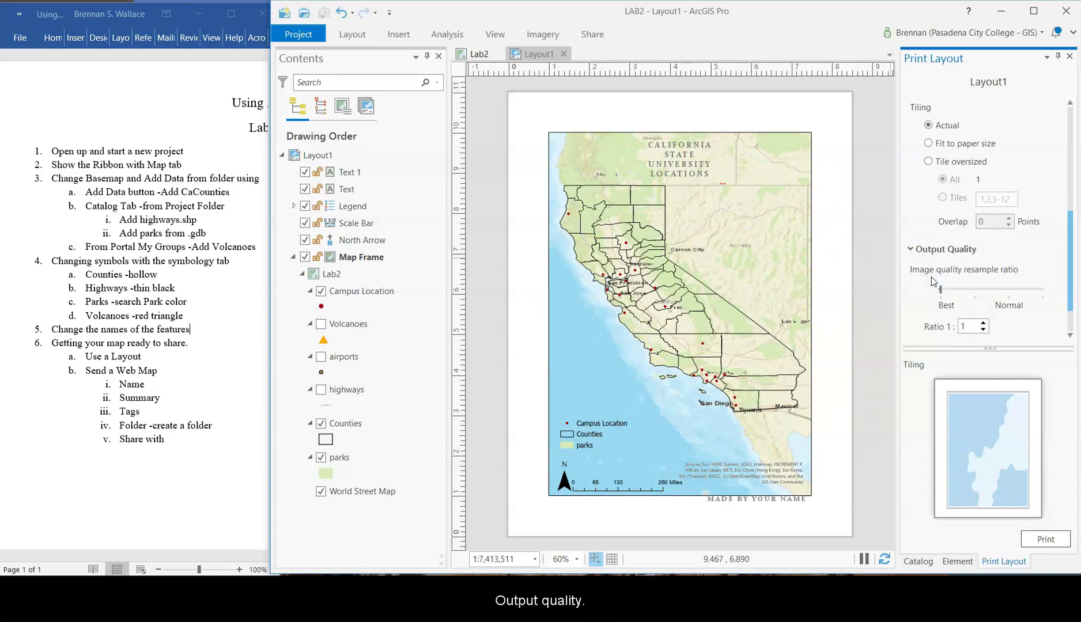
pyautogui.scroll(-2, 934, 283)
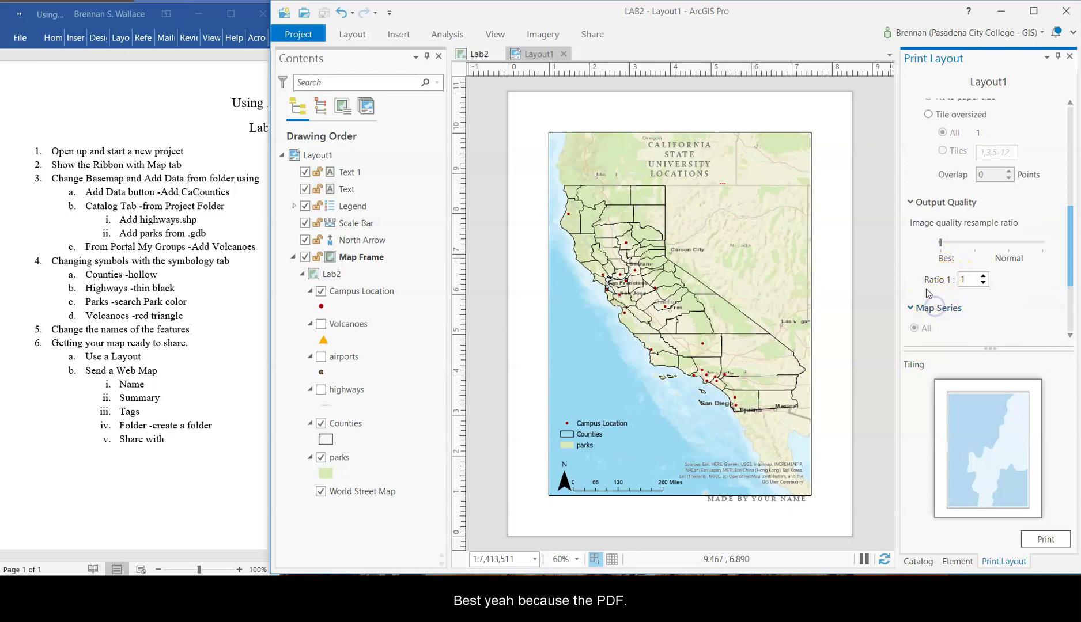
pyautogui.scroll(-5, 927, 289)
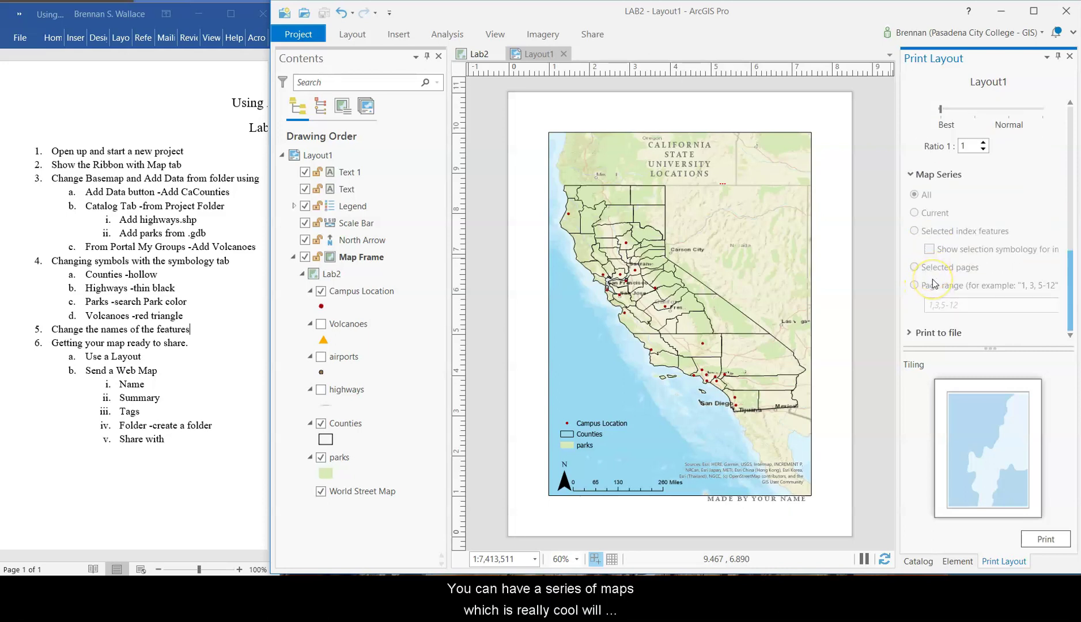
pyautogui.click(910, 176)
pyautogui.click(923, 337)
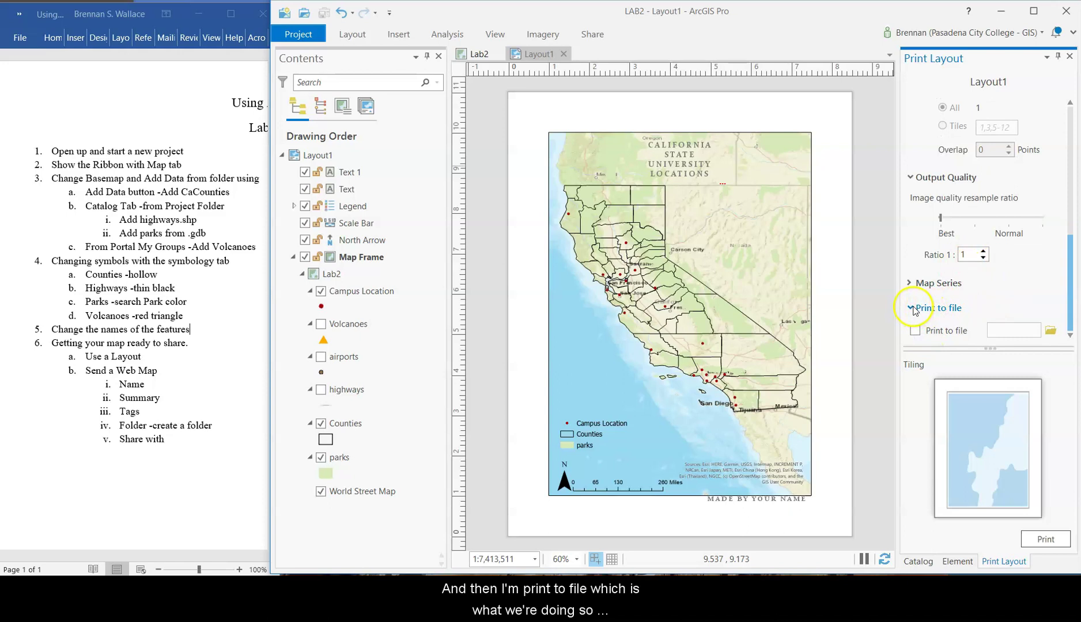
pyautogui.click(913, 309)
pyautogui.scroll(5, 951, 259)
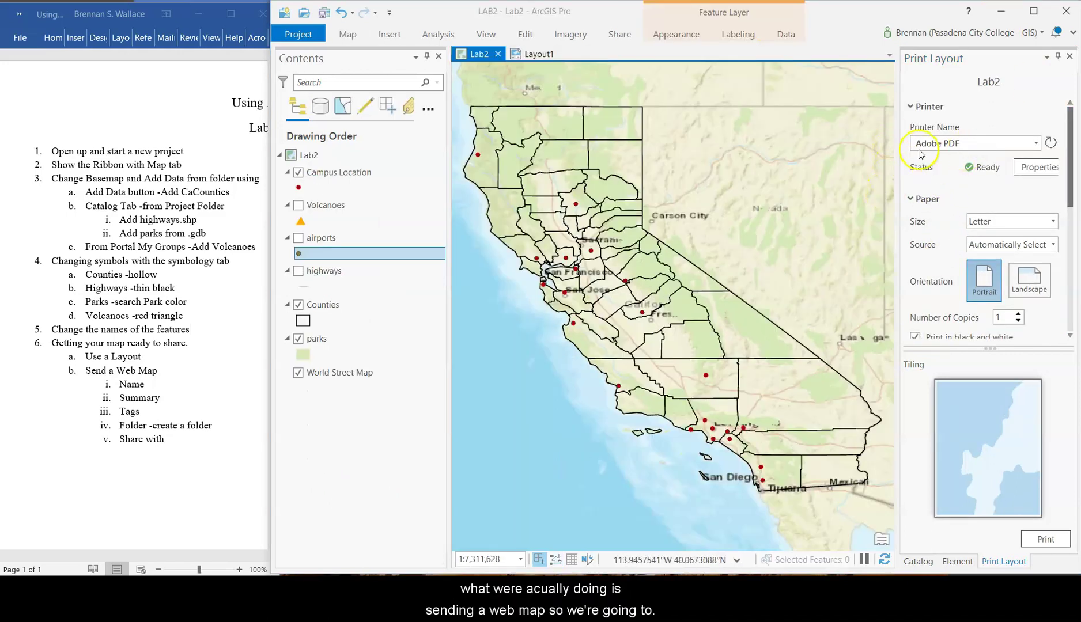
# - Close the Print Layout pane and return to the Lab2 map view
pyautogui.click(537, 55)
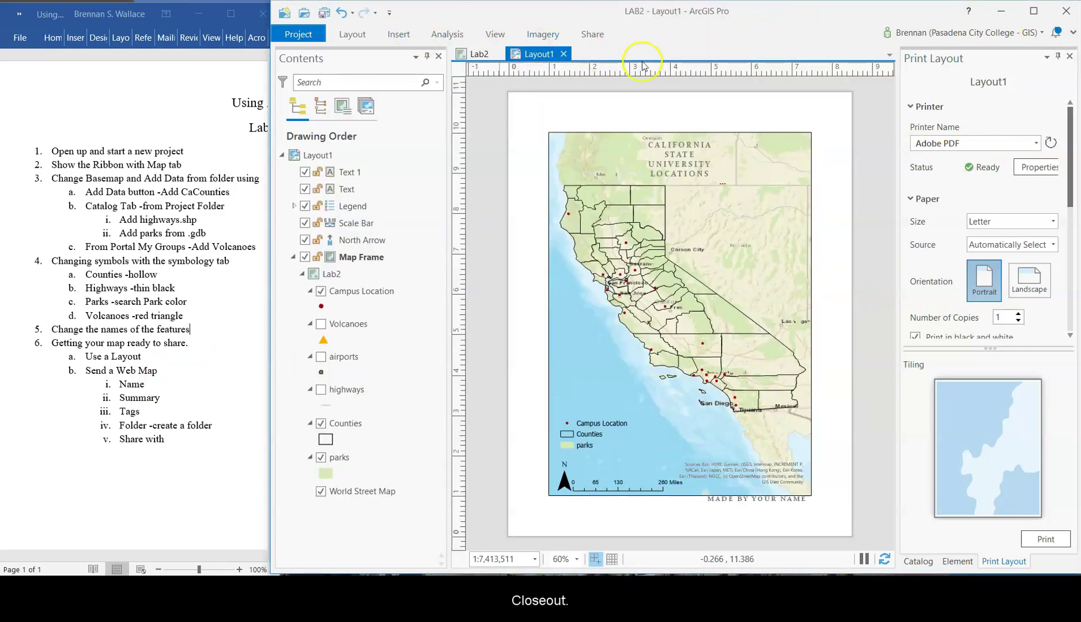
pyautogui.click(1073, 57)
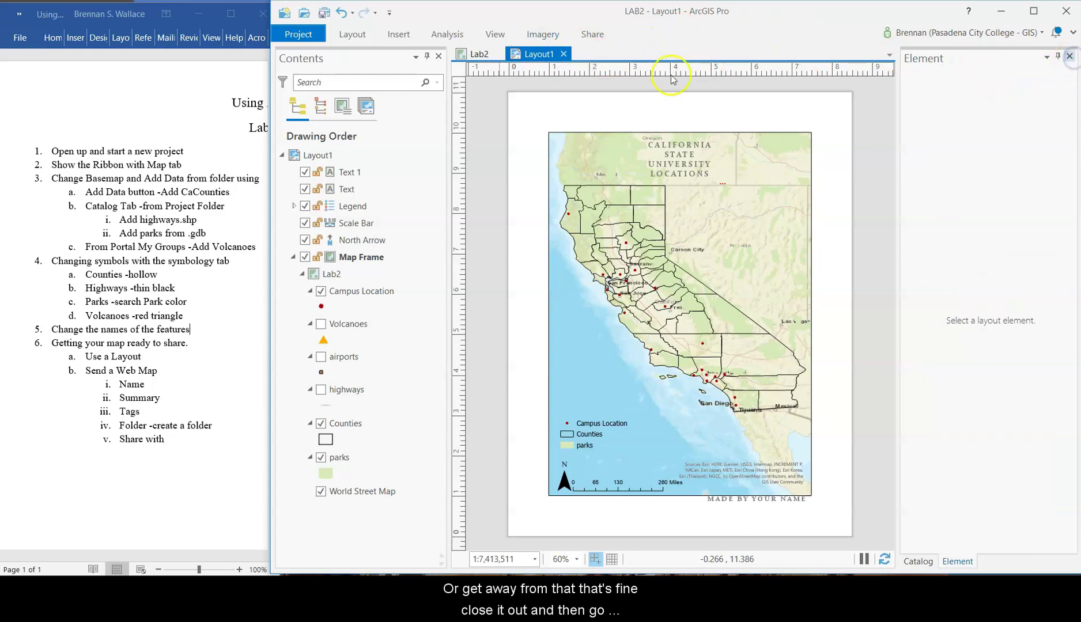
pyautogui.click(478, 55)
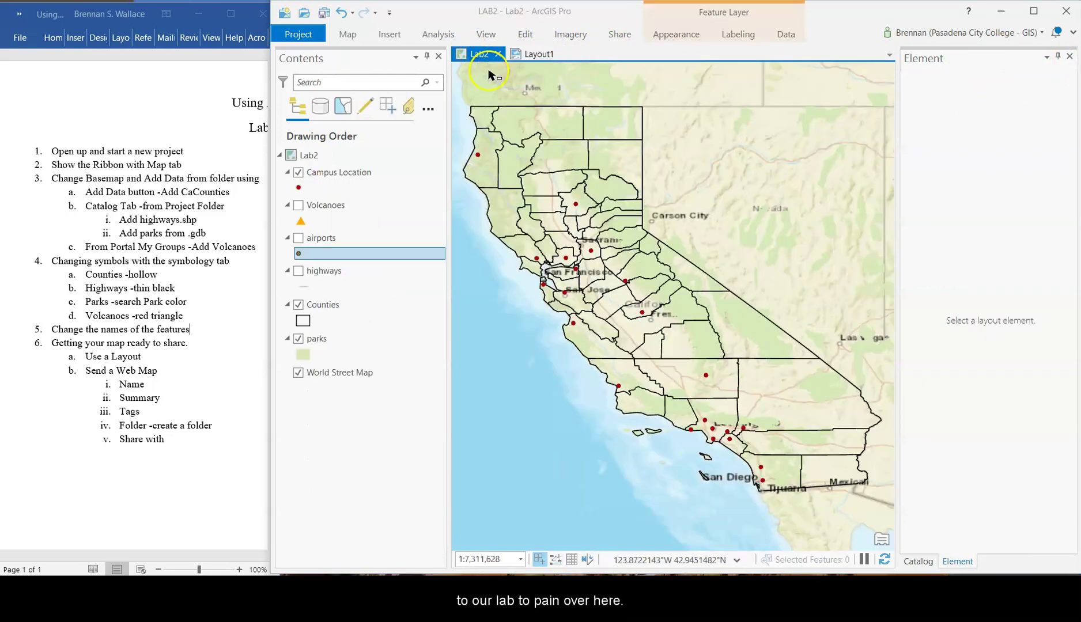
pyautogui.click(484, 55)
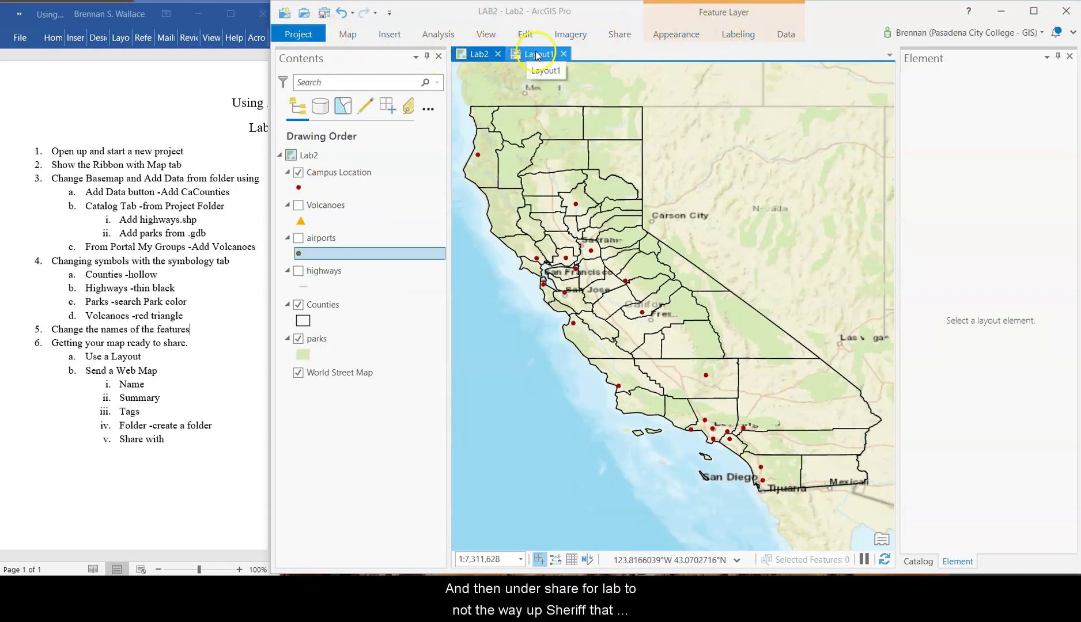
# - Start a Web Map share named Lab2_CSUs with summary 'a simple map of CSU locations'
pyautogui.click(620, 35)
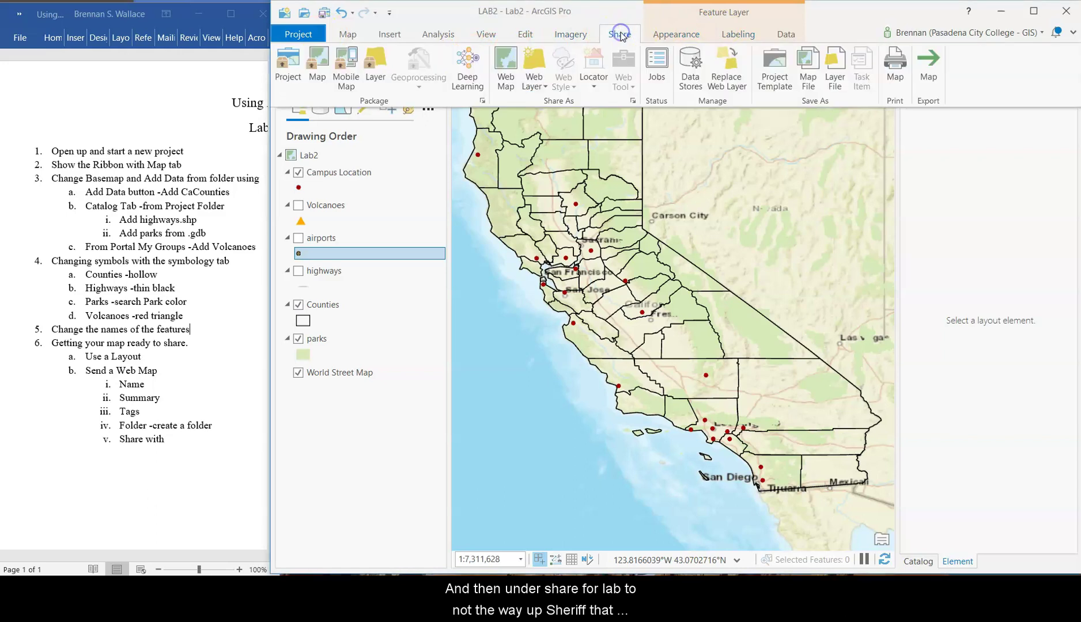
pyautogui.click(504, 60)
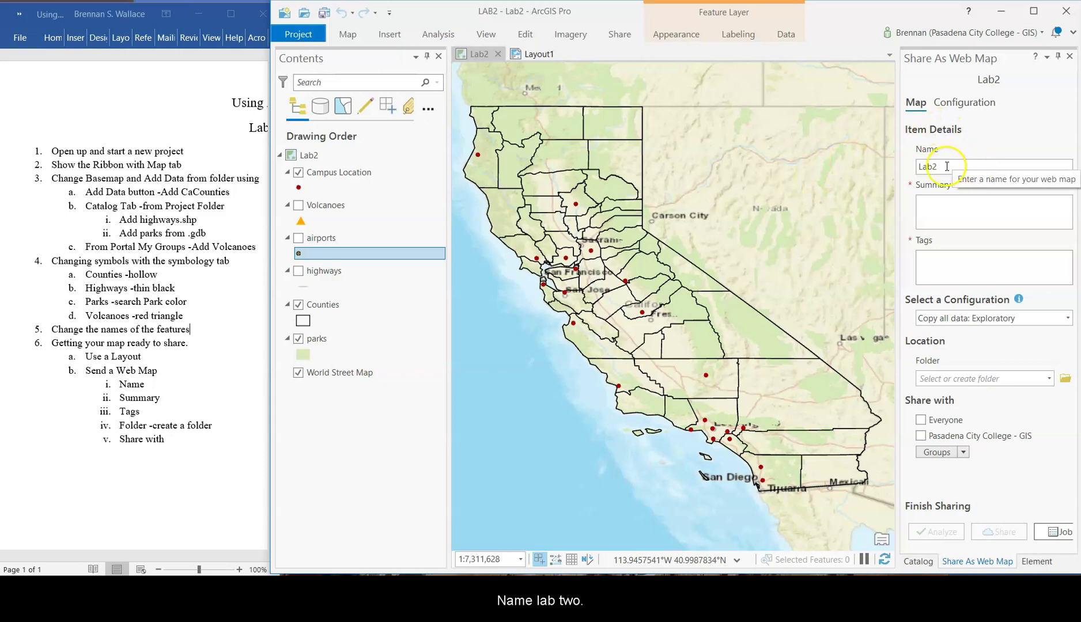
pyautogui.click(946, 166)
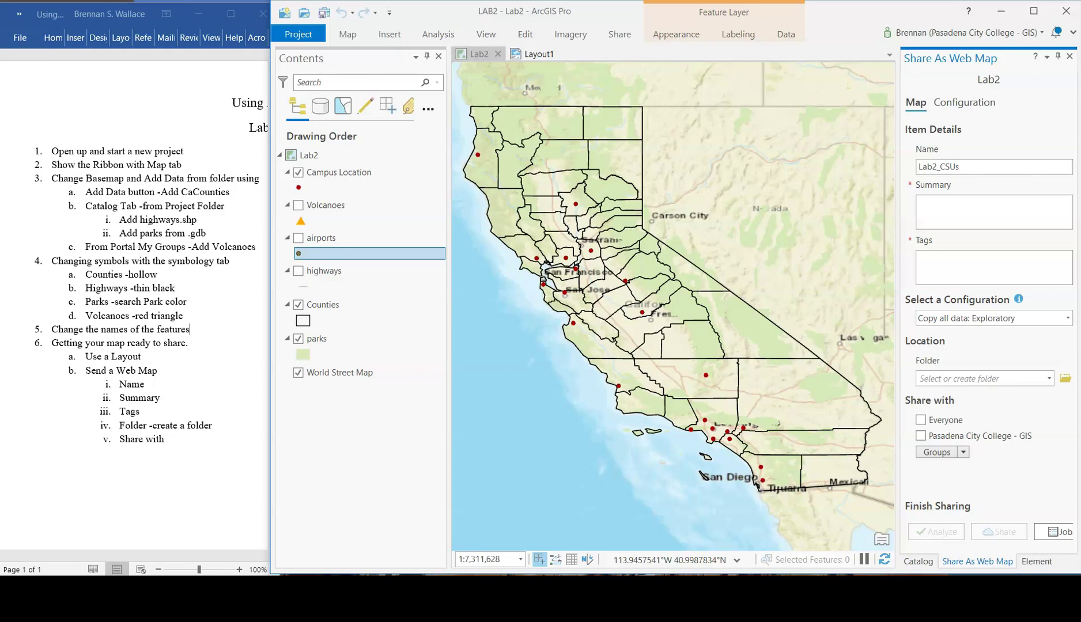
pyautogui.click(1000, 205)
pyautogui.write('a simple map of CSU location')
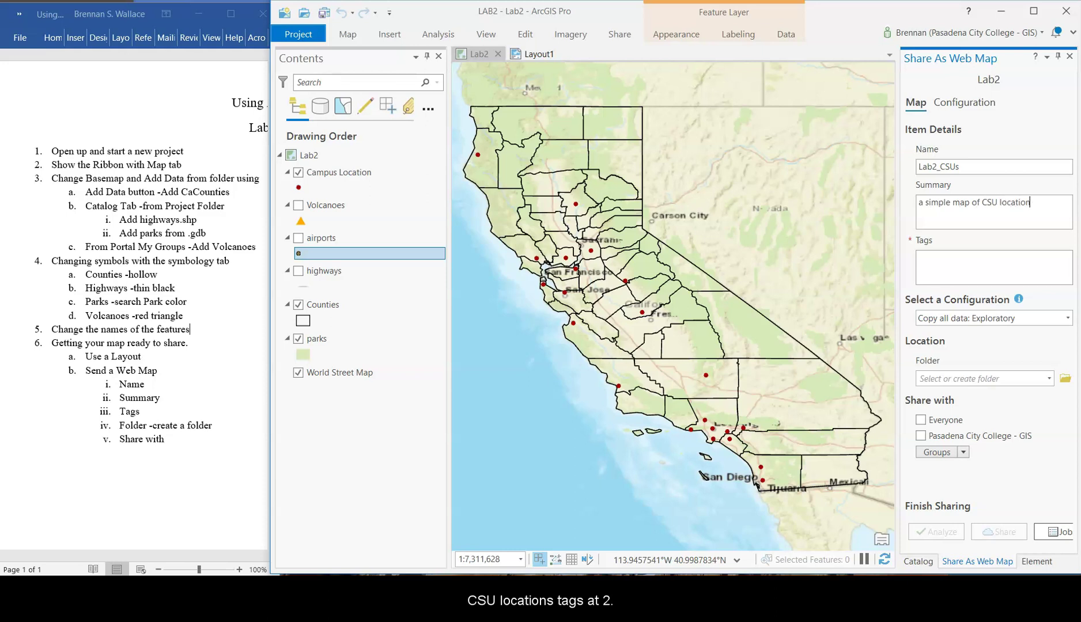
pyautogui.write('s')
# - Tag the web map 'lab 2' and 'csu', replacing the mistaken 'lab2 csu' tag
pyautogui.press('Tab')
pyautogui.write('la')
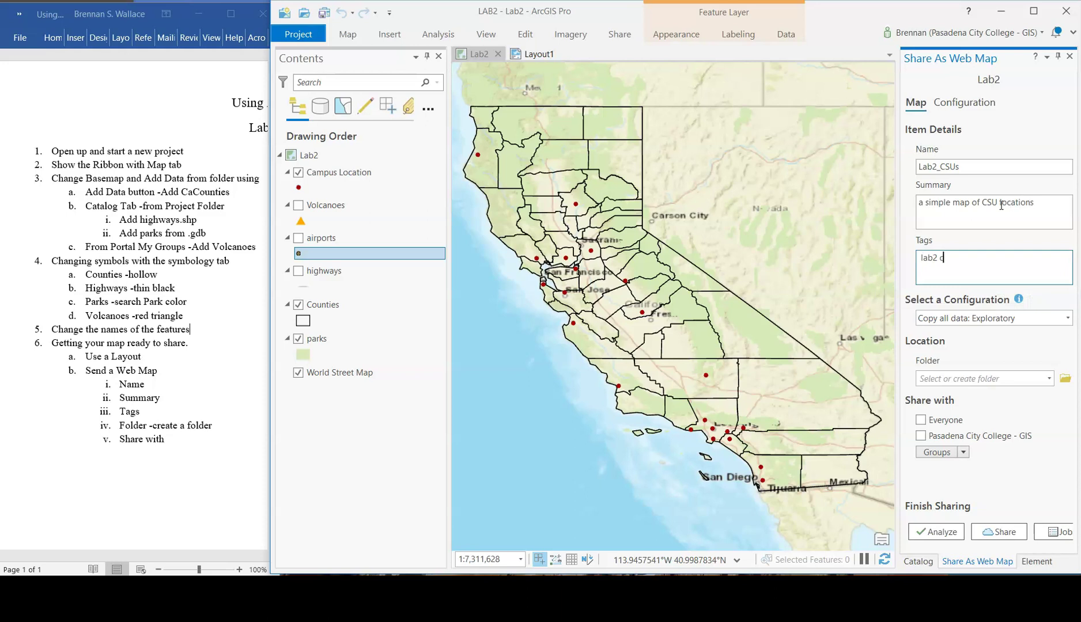
pyautogui.write('b2 csu')
pyautogui.press('Return')
pyautogui.press('BackSpace')
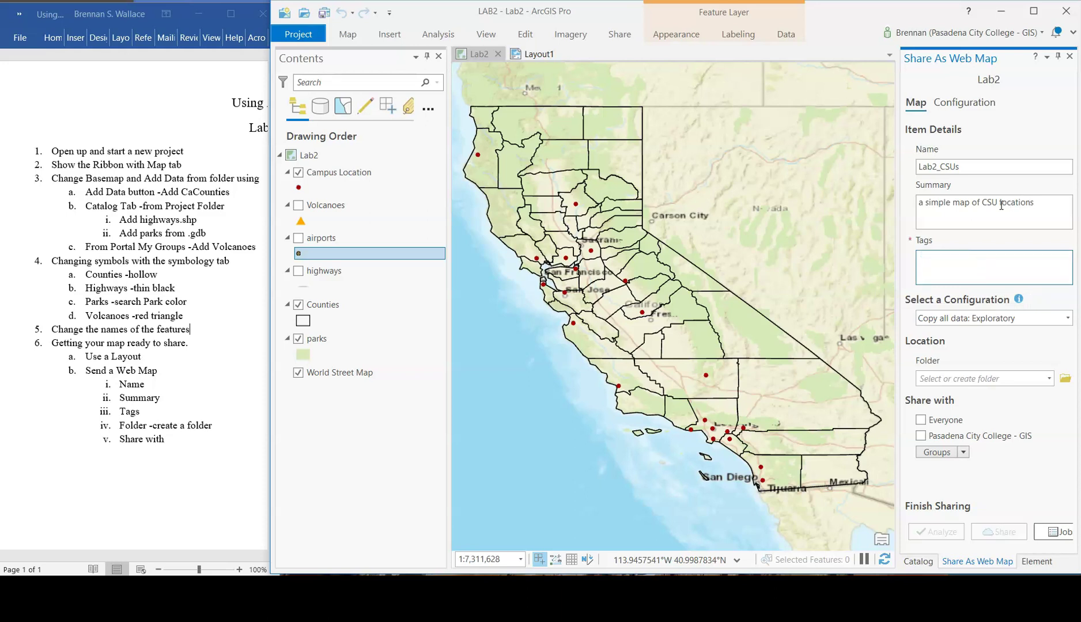
pyautogui.write('lab 2')
pyautogui.press('Return')
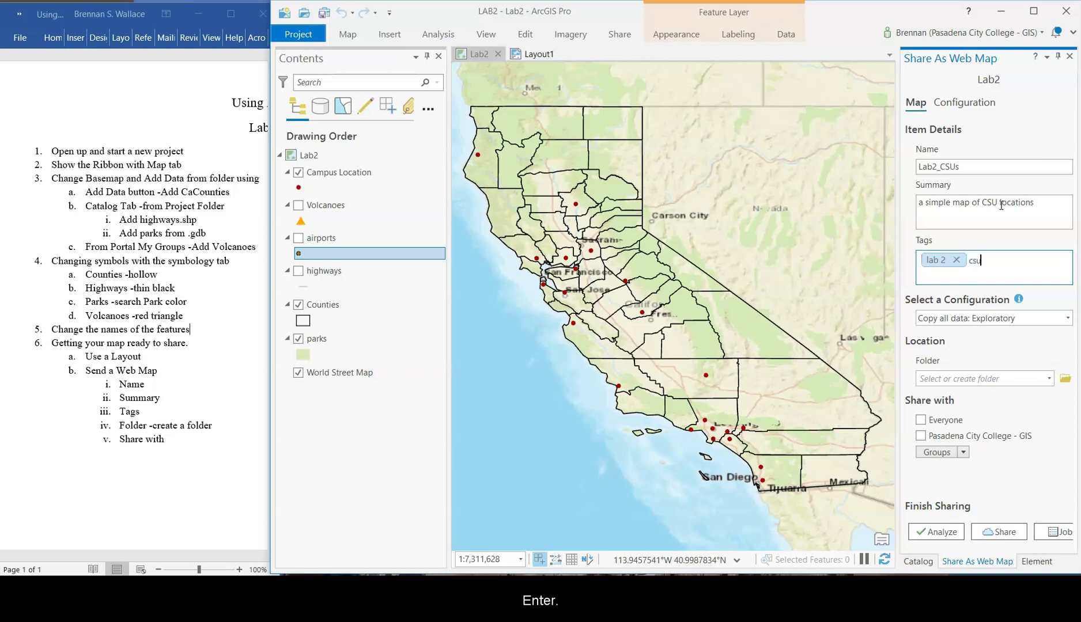
pyautogui.write('csu')
pyautogui.press('Return')
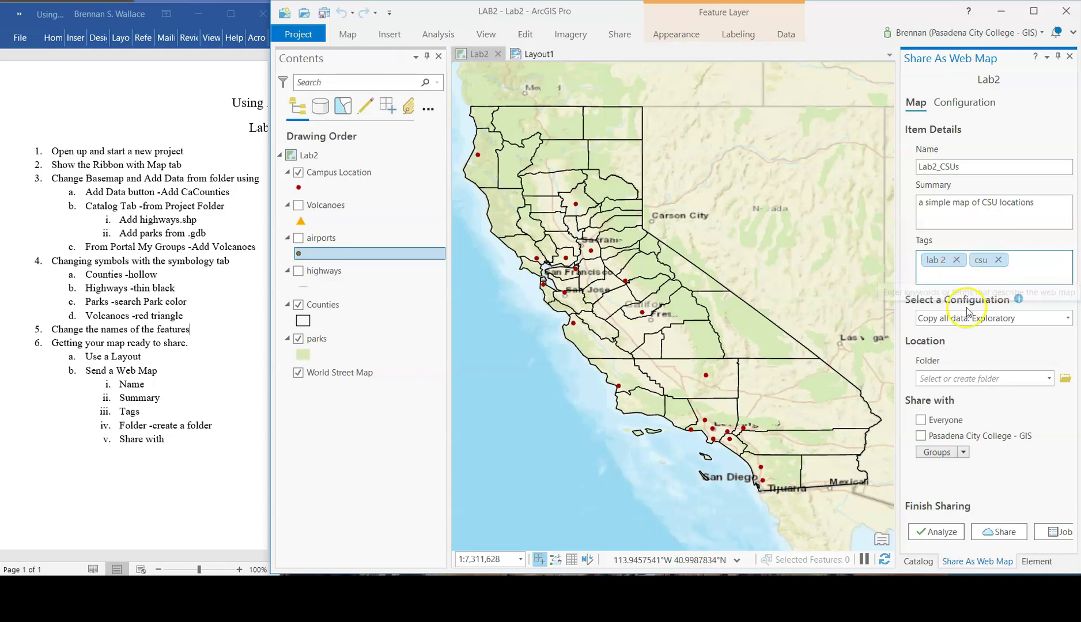
# - Keep the Exploratory configuration and create a GEOG11Labs destination folder
pyautogui.click(1005, 322)
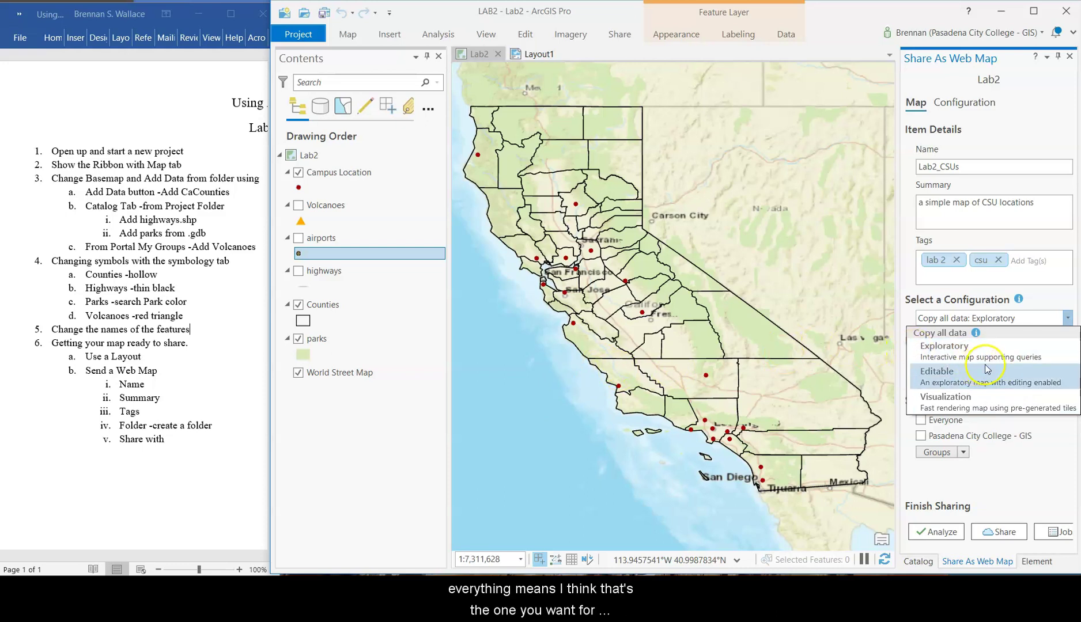
pyautogui.click(1000, 351)
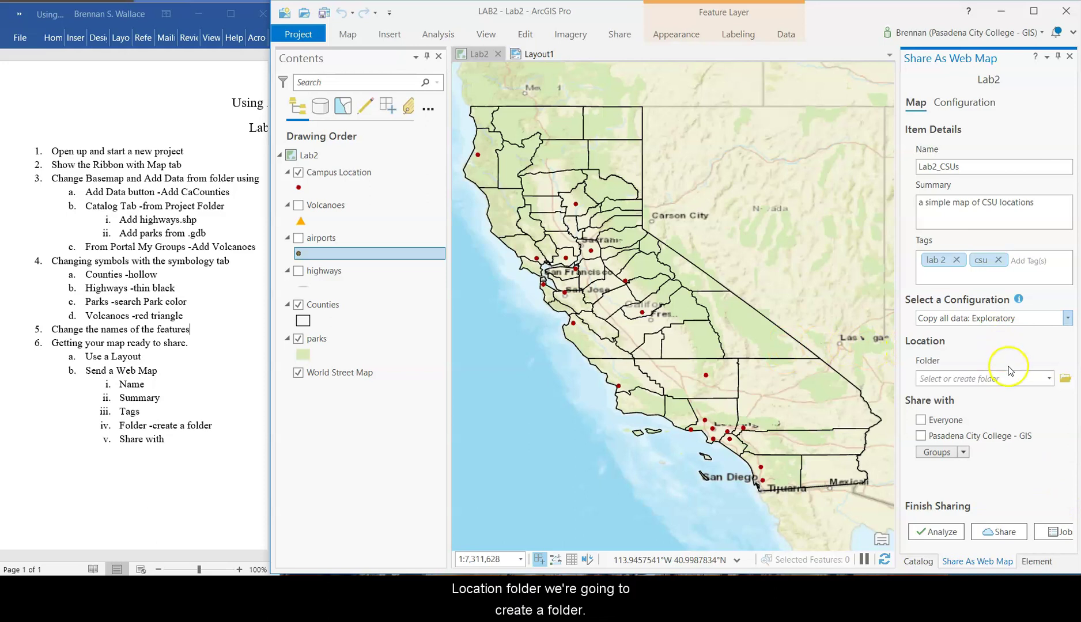
pyautogui.click(1050, 380)
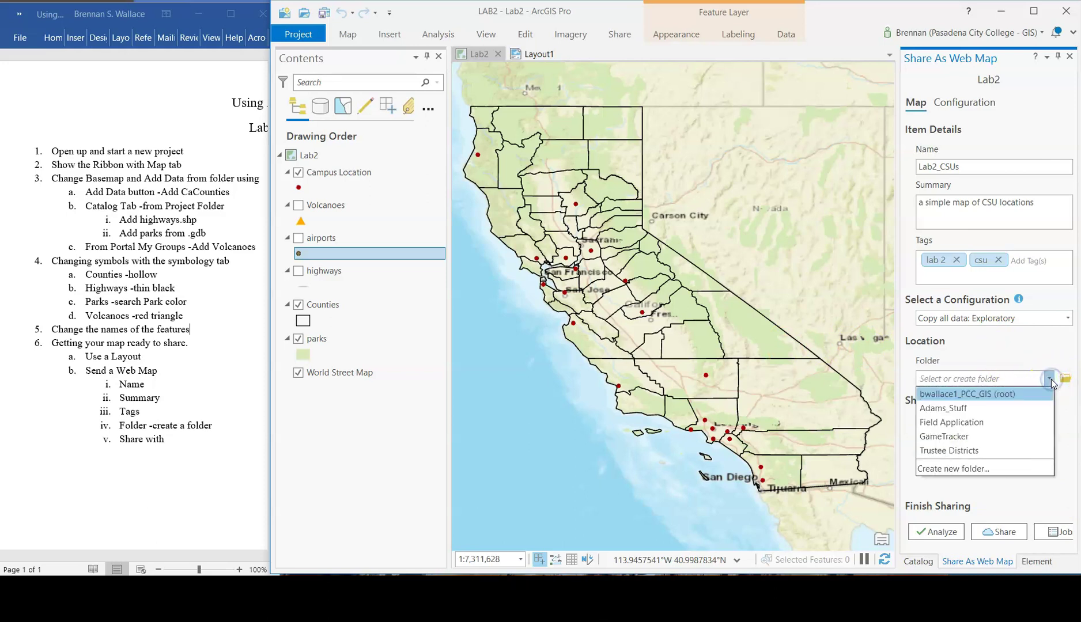
pyautogui.click(982, 469)
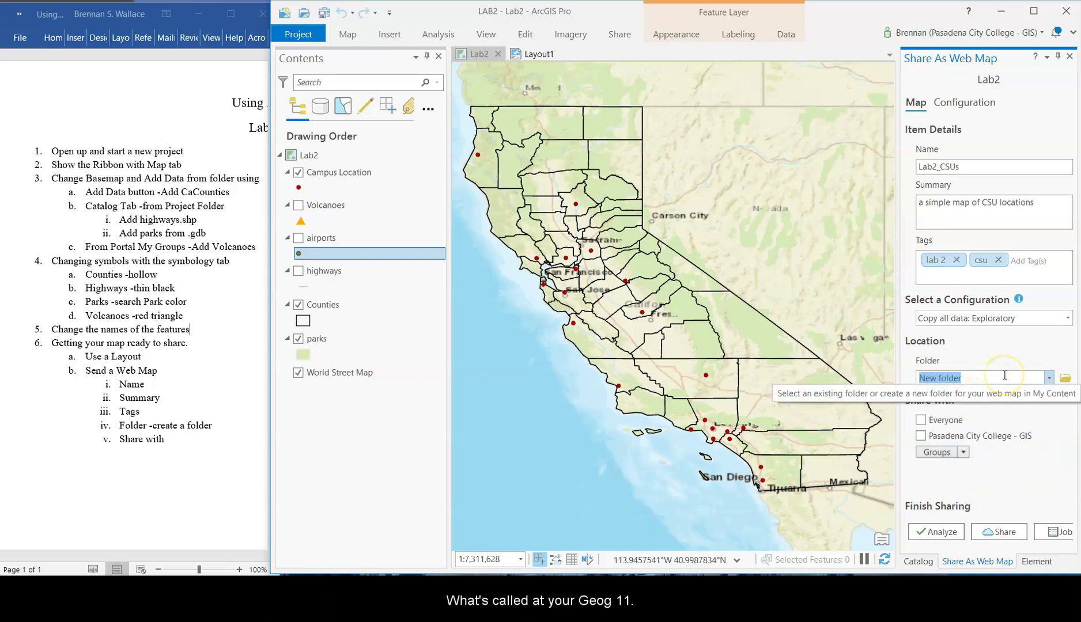
pyautogui.write('GEOG11Labs')
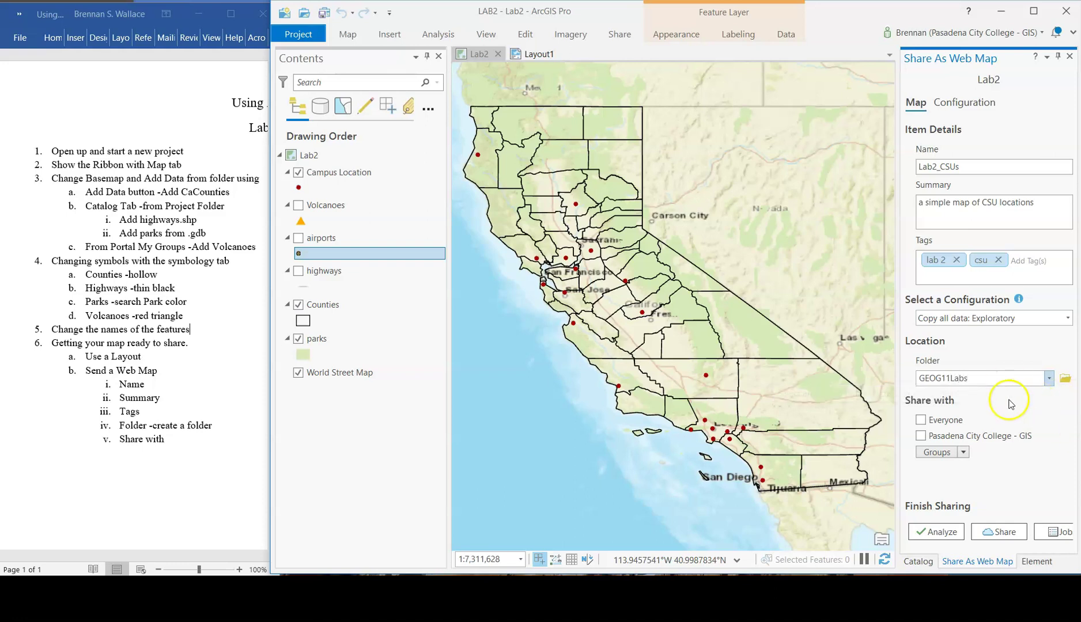
# - Share with the organization, leave groups unset, and analyze the web map
pyautogui.click(921, 438)
pyautogui.click(964, 453)
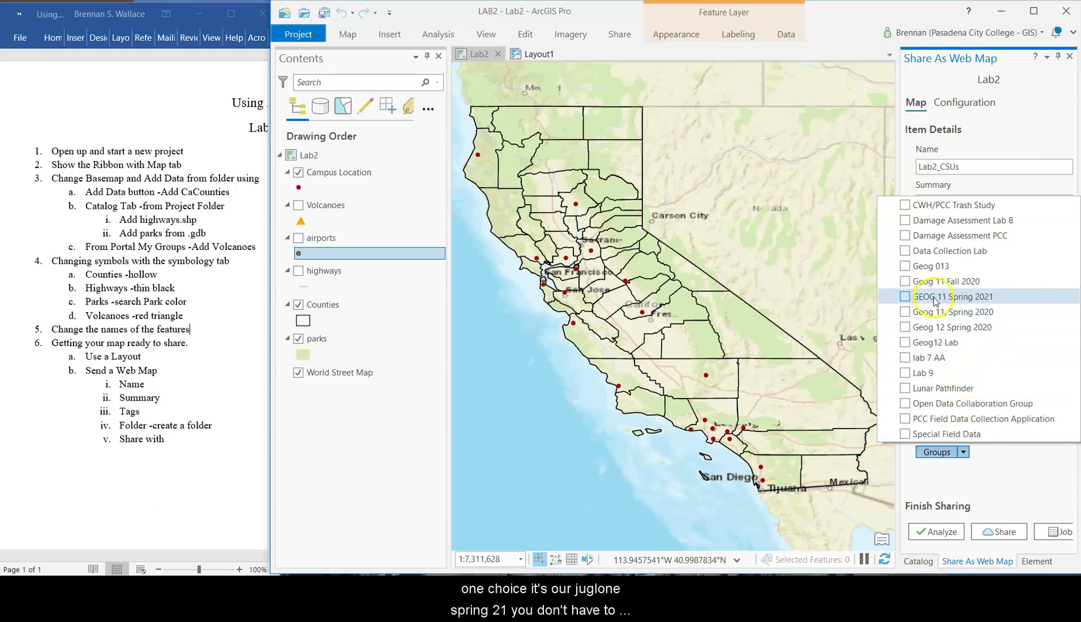
pyautogui.click(1061, 466)
pyautogui.click(952, 532)
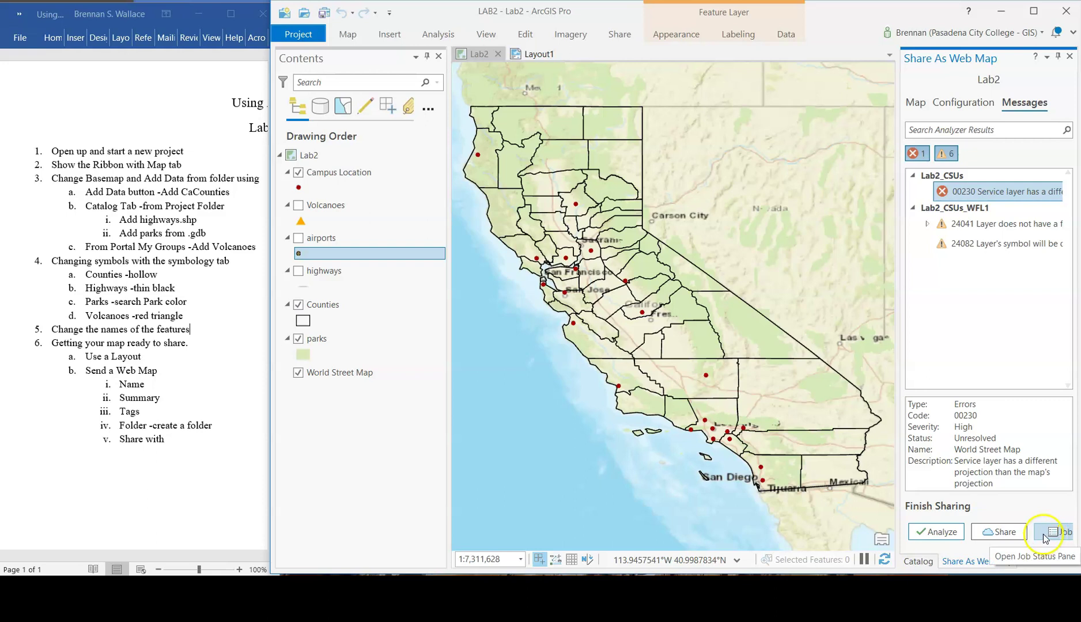
# - Resolve the 00230 projection error by adopting the basemap's coordinate system, then share again
pyautogui.click(999, 534)
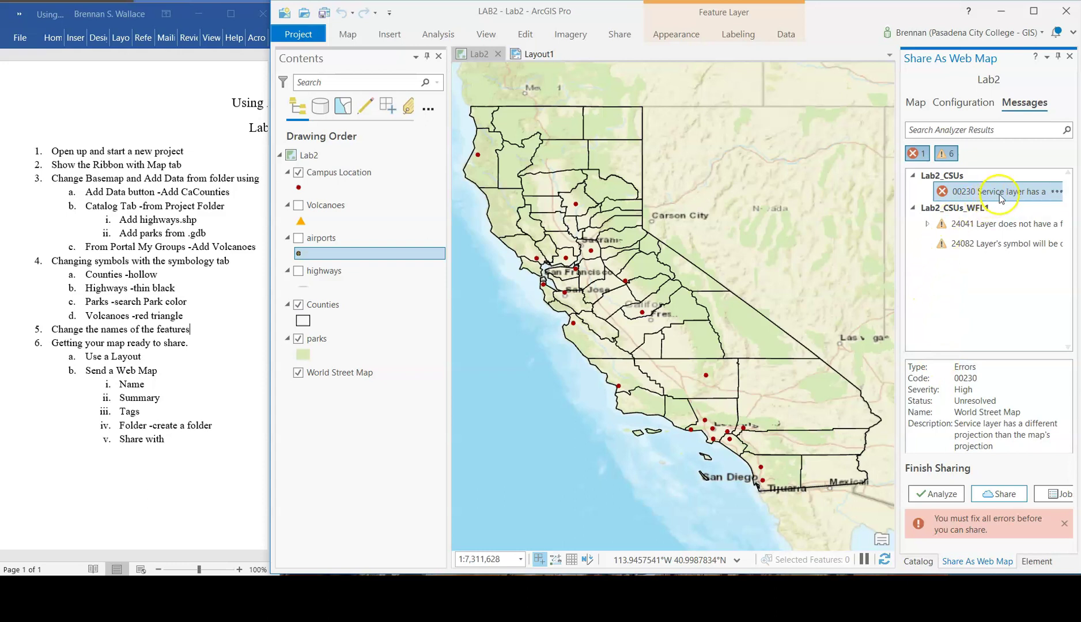
pyautogui.click(1058, 193)
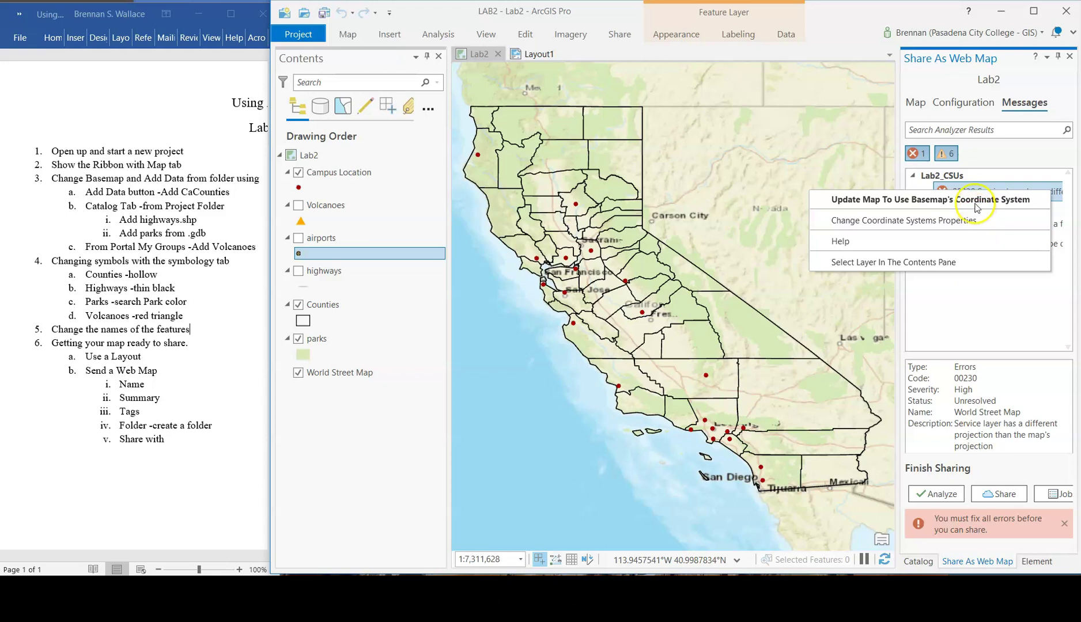
pyautogui.click(975, 199)
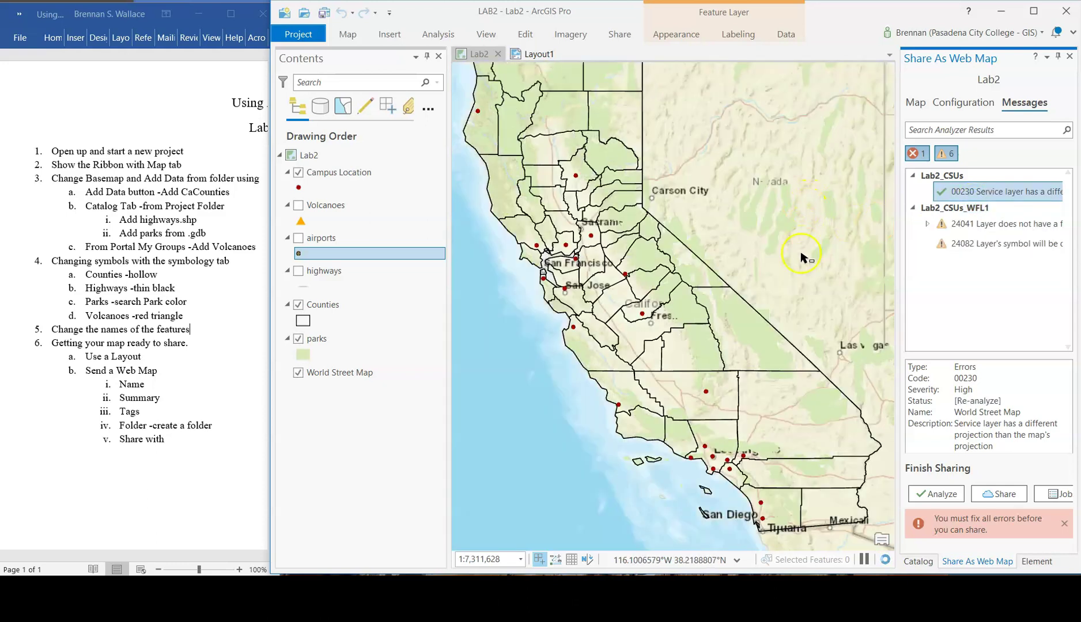
pyautogui.click(802, 259)
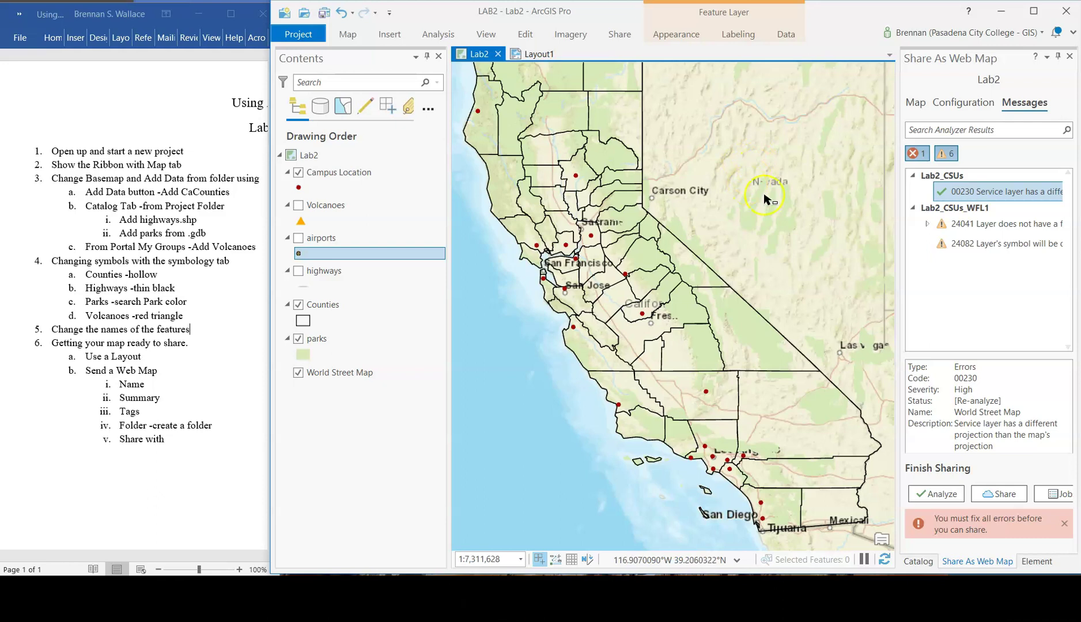
pyautogui.doubleClick(998, 224)
pyautogui.click(1000, 496)
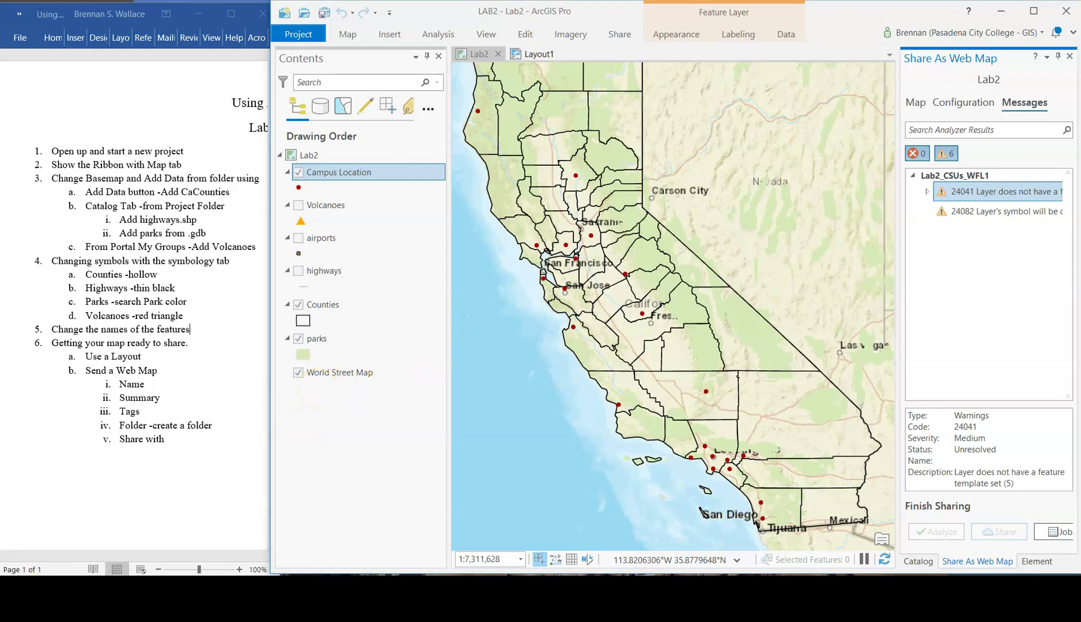
# - Let publishing finish and review the success messages and analyzer results for Lab2_CSUs
pyautogui.click(1034, 424)
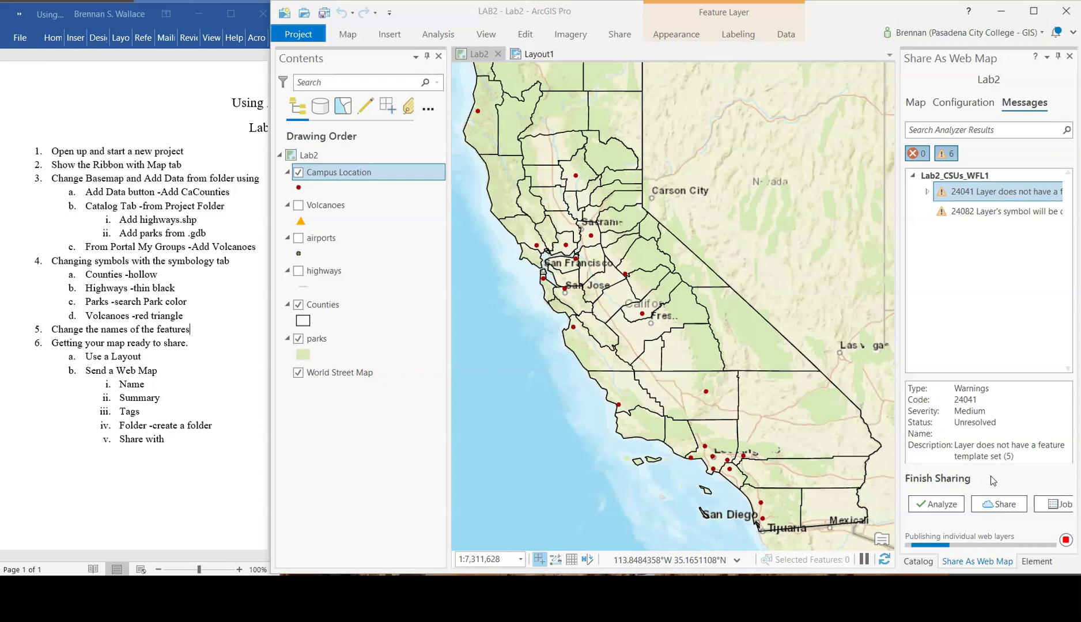
pyautogui.click(70, 544)
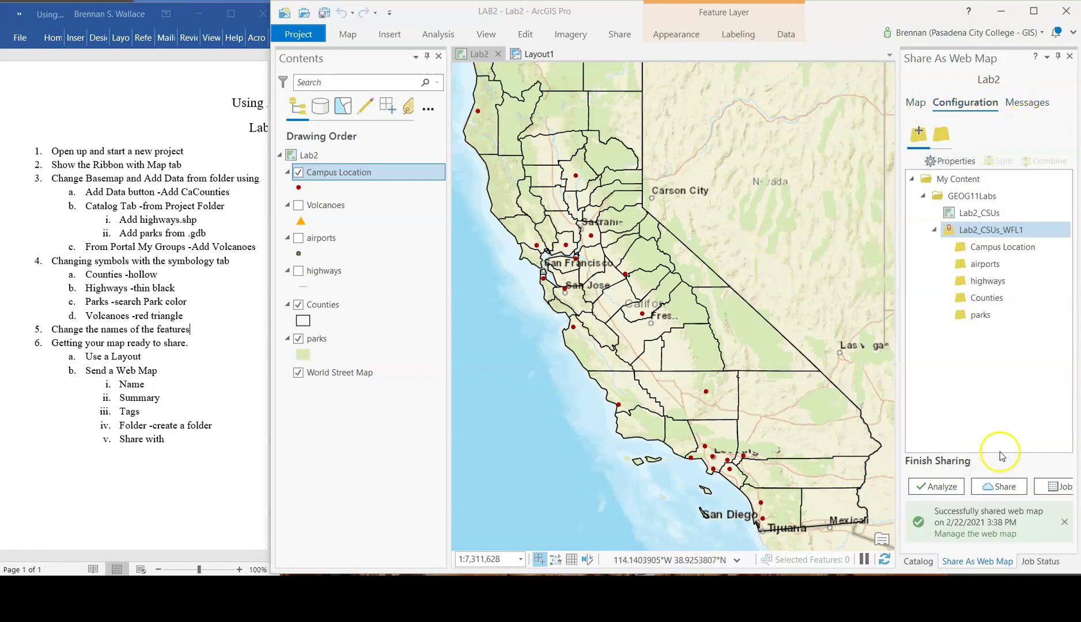
pyautogui.click(1025, 102)
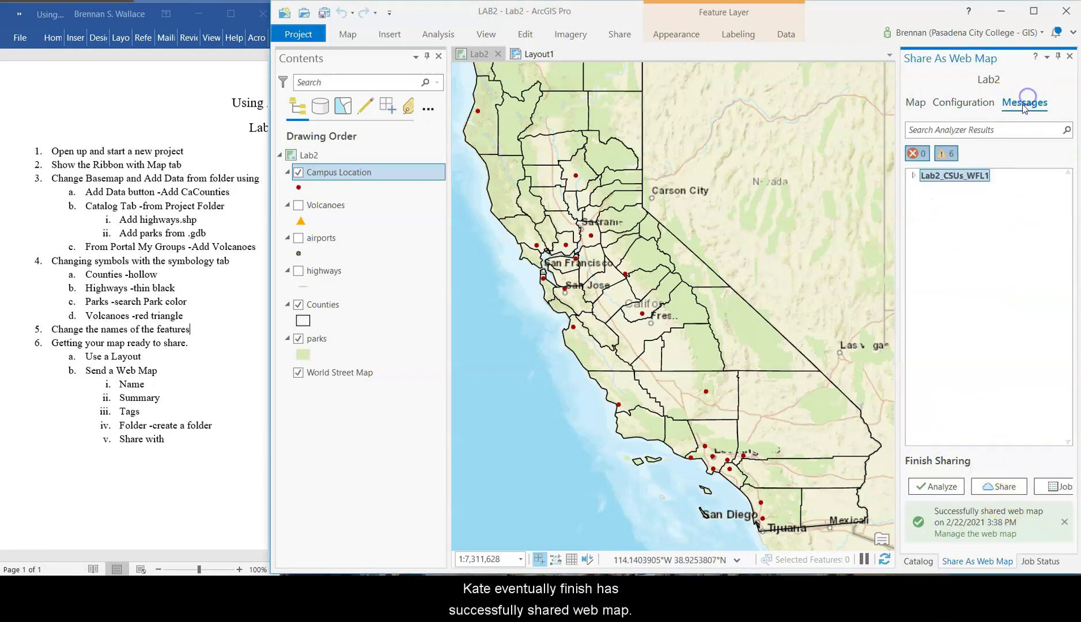
# - Sign in to ArcGIS Online, staying signed in, to manage the Lab2_CSUs web map item
pyautogui.click(973, 534)
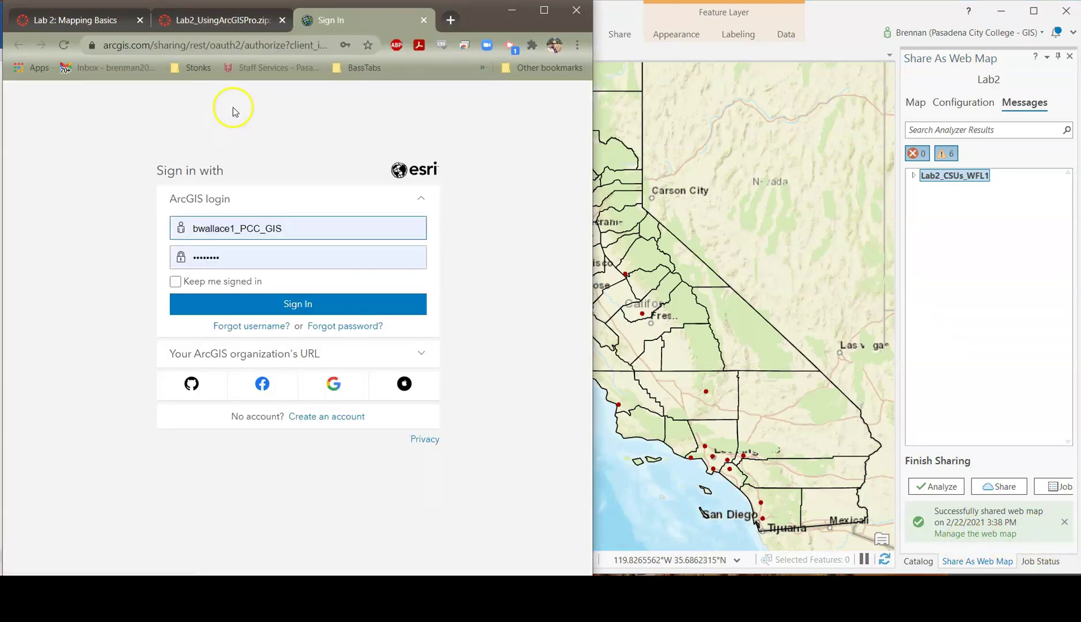
pyautogui.click(206, 282)
pyautogui.click(285, 305)
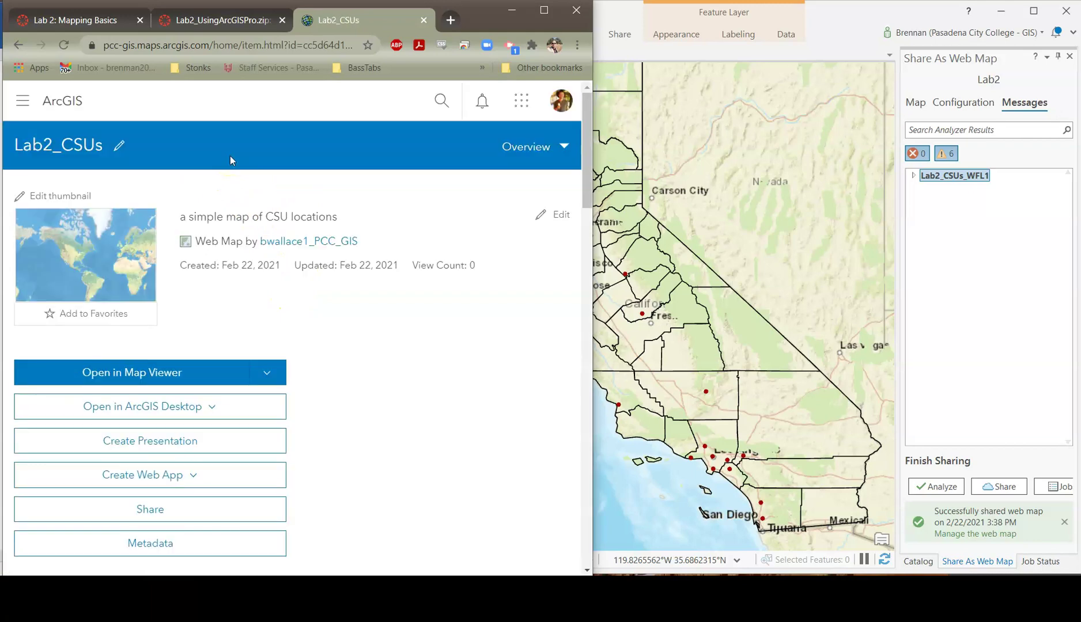
# - Review the item's sharing settings without changes and open Lab2_CSUs in Map Viewer
pyautogui.scroll(-5, 321, 239)
pyautogui.scroll(2, 321, 244)
pyautogui.scroll(-1, 207, 352)
pyautogui.scroll(2, 193, 415)
pyautogui.click(173, 439)
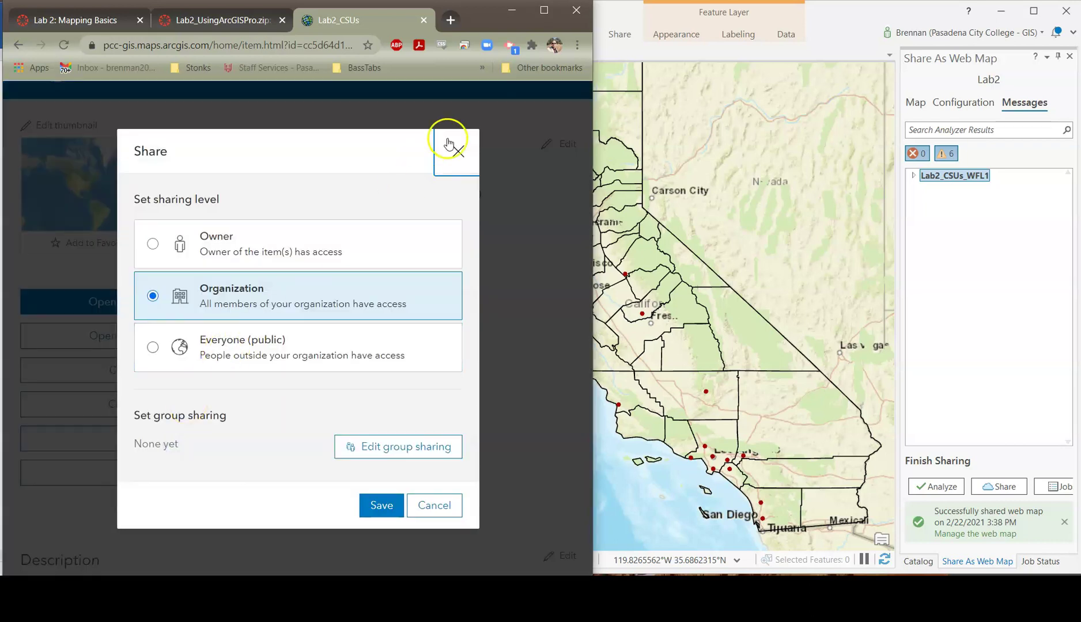
pyautogui.click(446, 156)
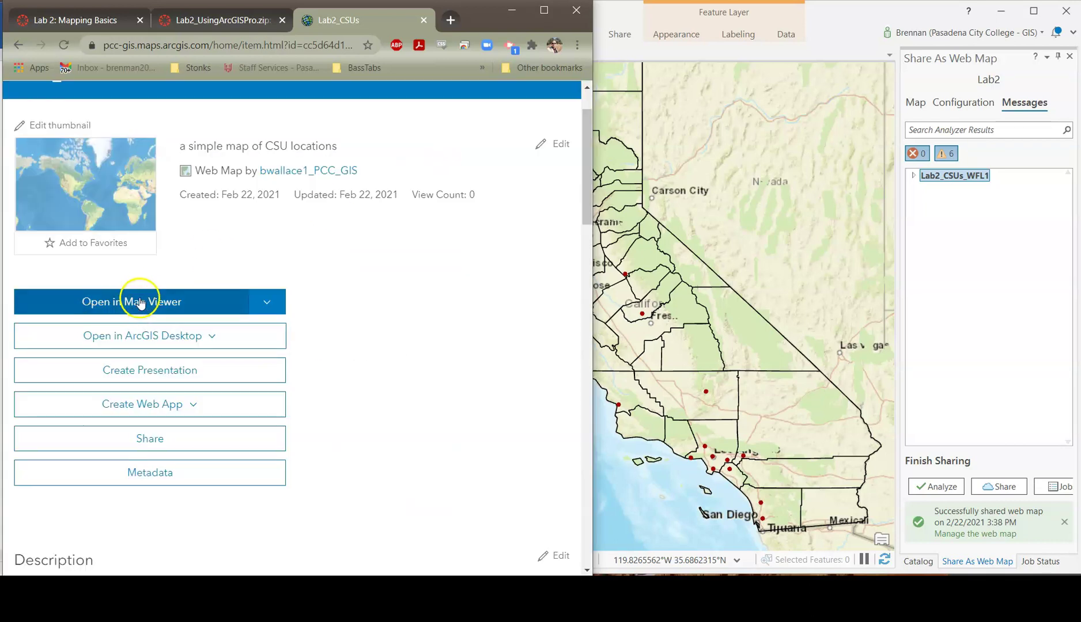
pyautogui.click(144, 301)
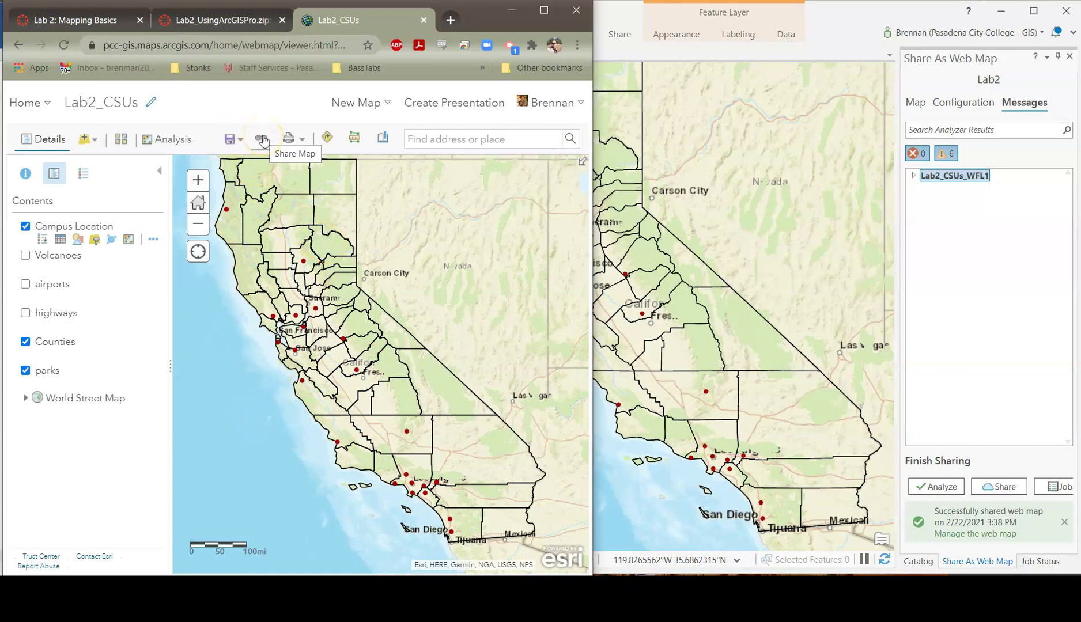
pyautogui.click(263, 140)
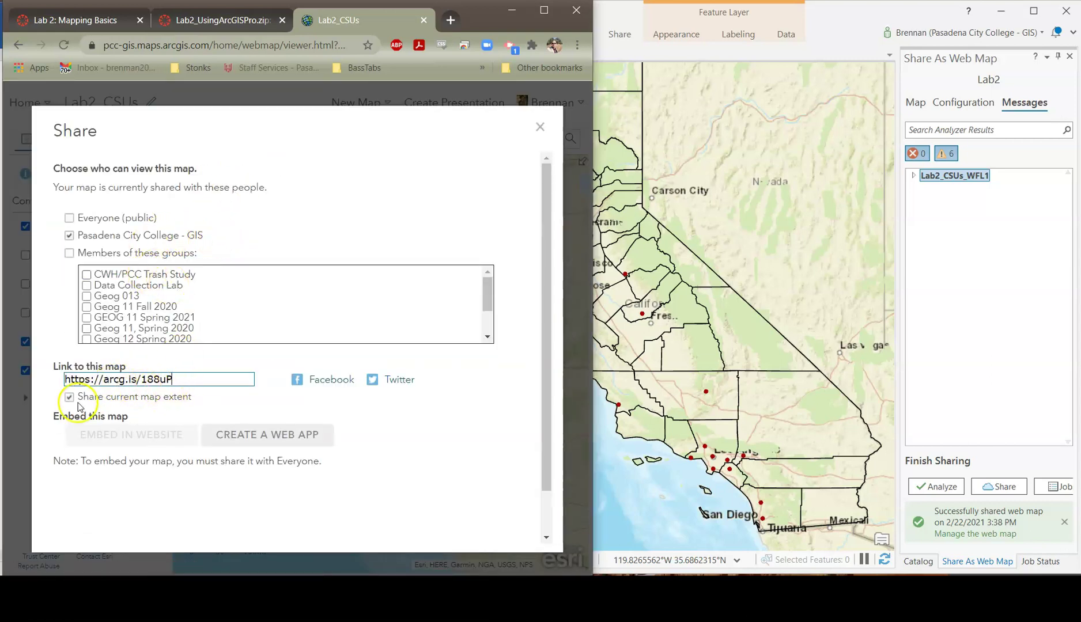
pyautogui.click(196, 379)
pyautogui.moveTo(196, 379); pyautogui.dragTo(6, 369)
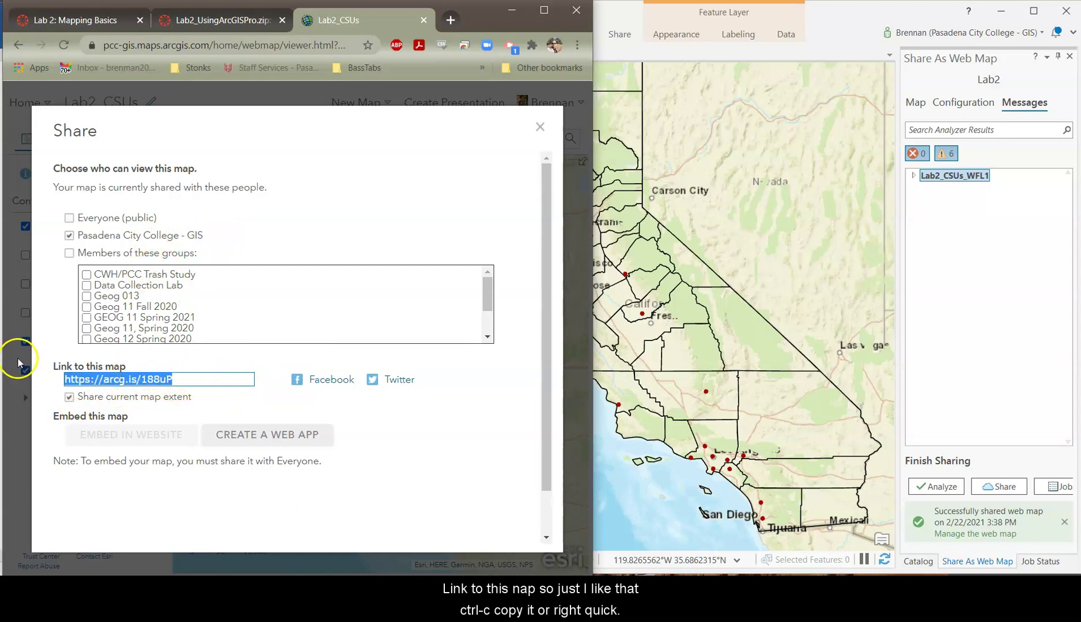
pyautogui.rightClick(97, 378)
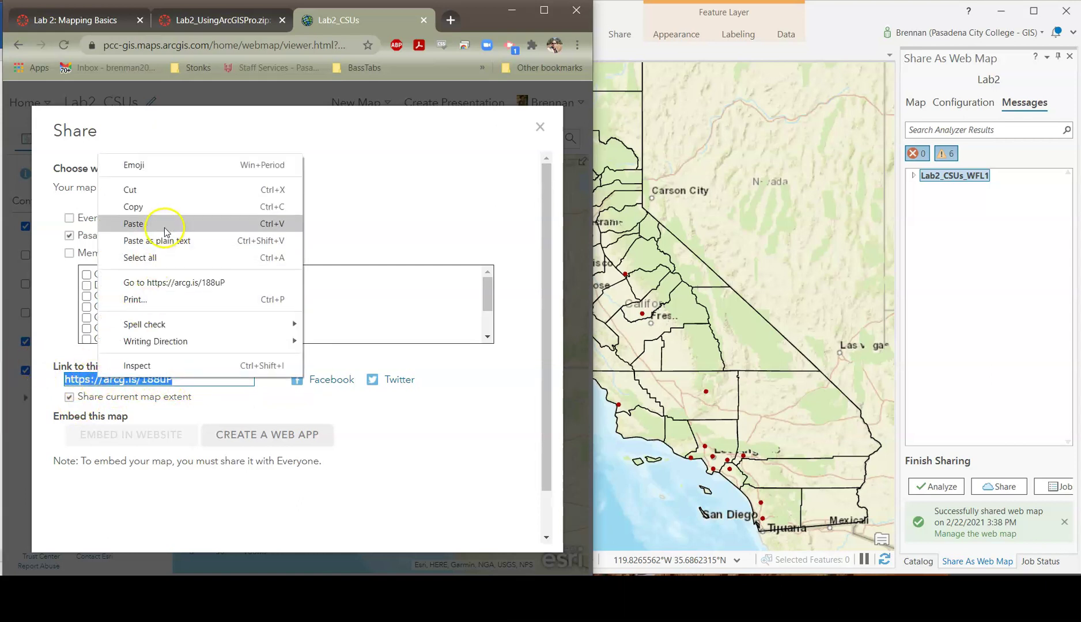
pyautogui.click(133, 206)
pyautogui.click(72, 338)
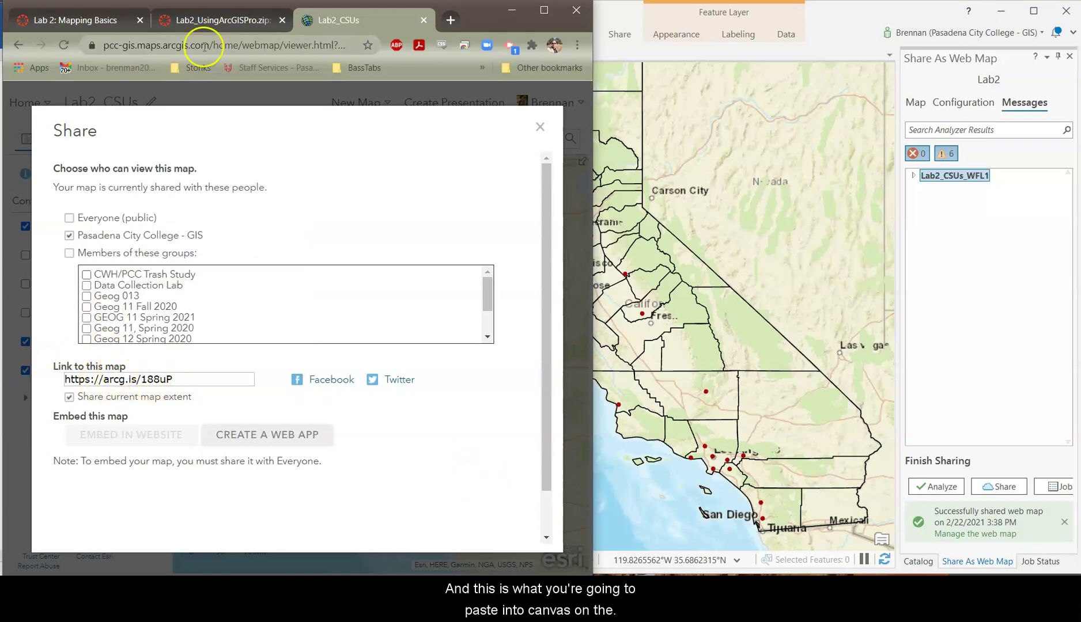
# - Switch to the Lab 2: Mapping Basics assignment page in Canvas
pyautogui.click(219, 19)
pyautogui.click(75, 19)
pyautogui.scroll(-6, 514, 496)
pyautogui.scroll(7, 499, 455)
pyautogui.scroll(-1, 415, 340)
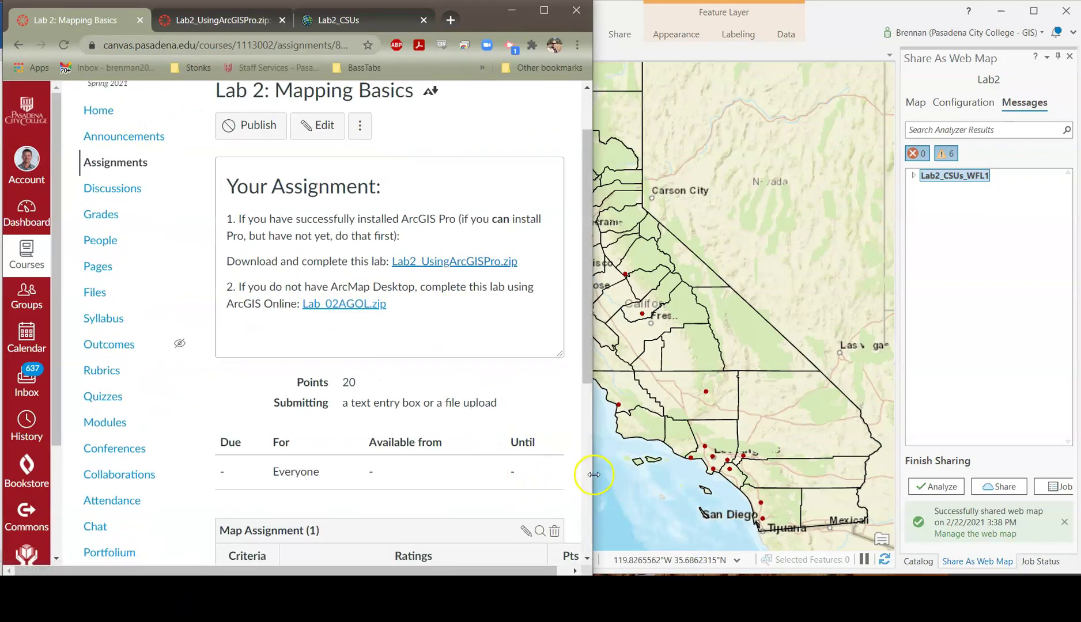
pyautogui.click(341, 27)
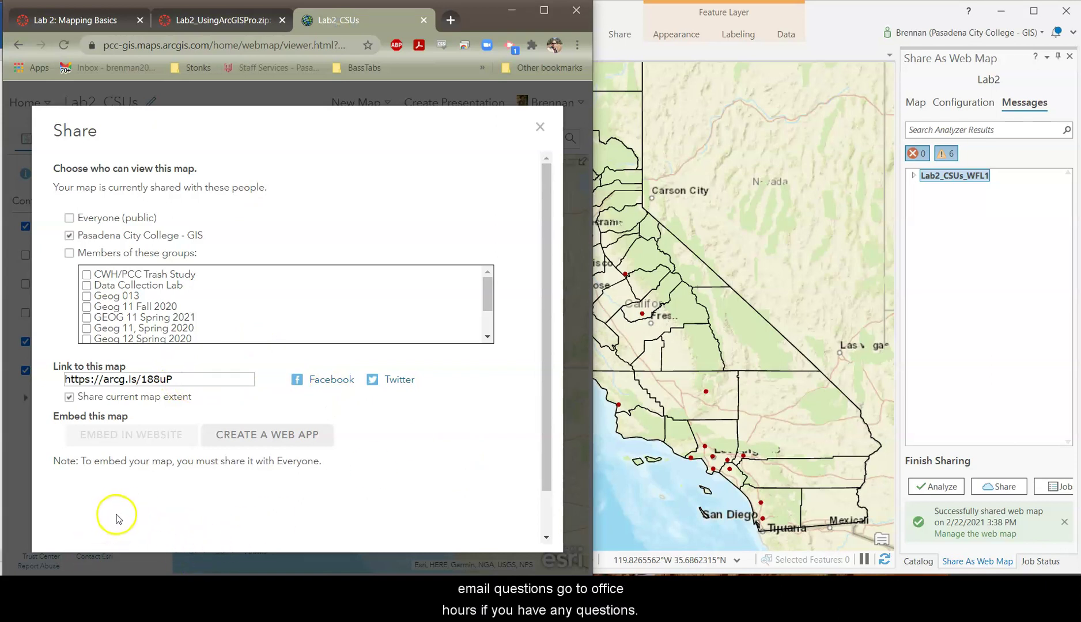
pyautogui.click(512, 10)
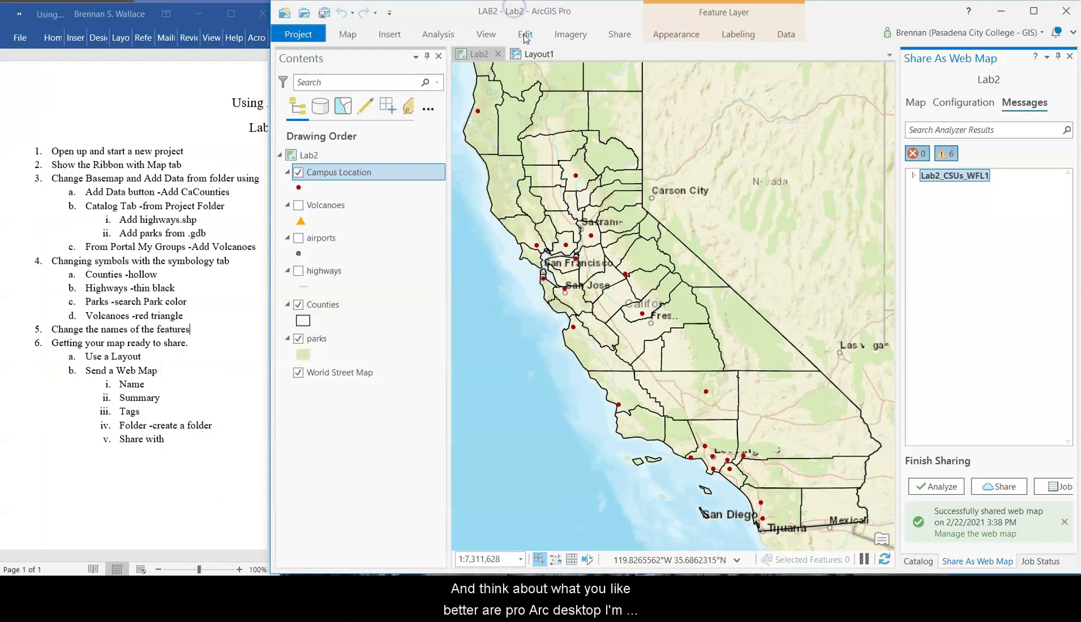